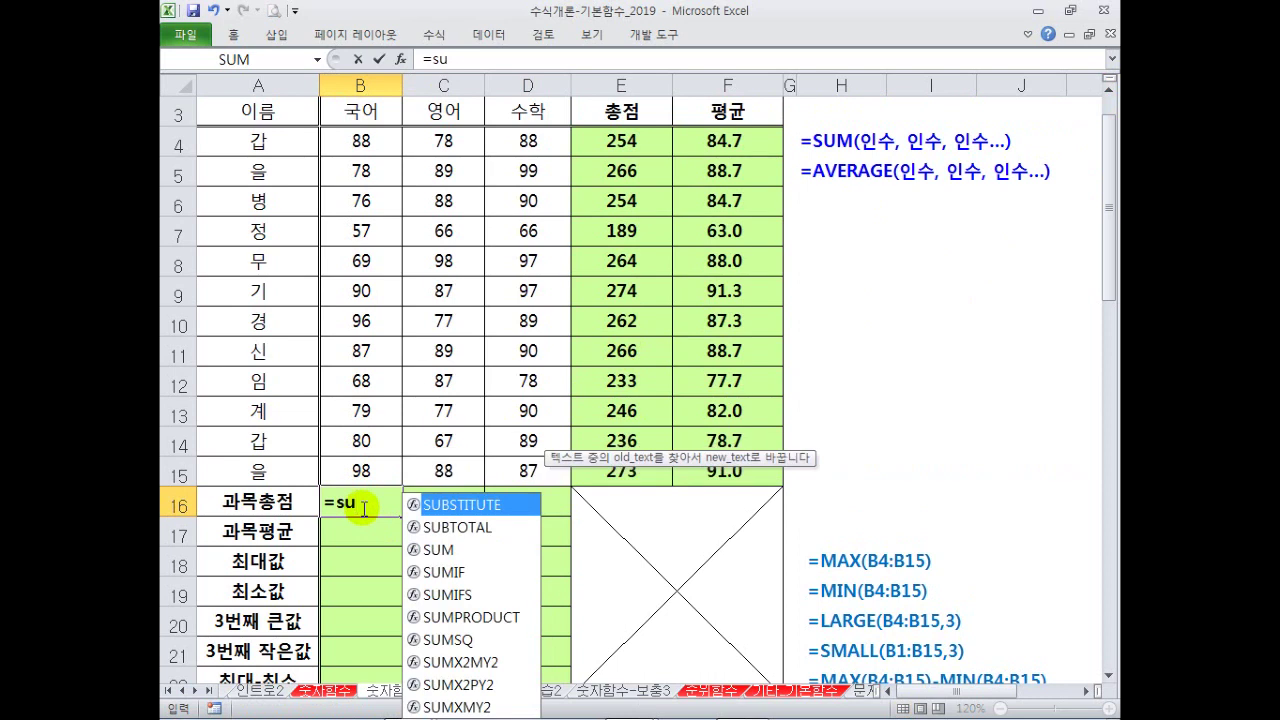
- Total the 국어 scores B4:B15 with SUM in B16 and fill the formula across to D16
key("Tab")
left_click_drag(360, 141, 357, 466)
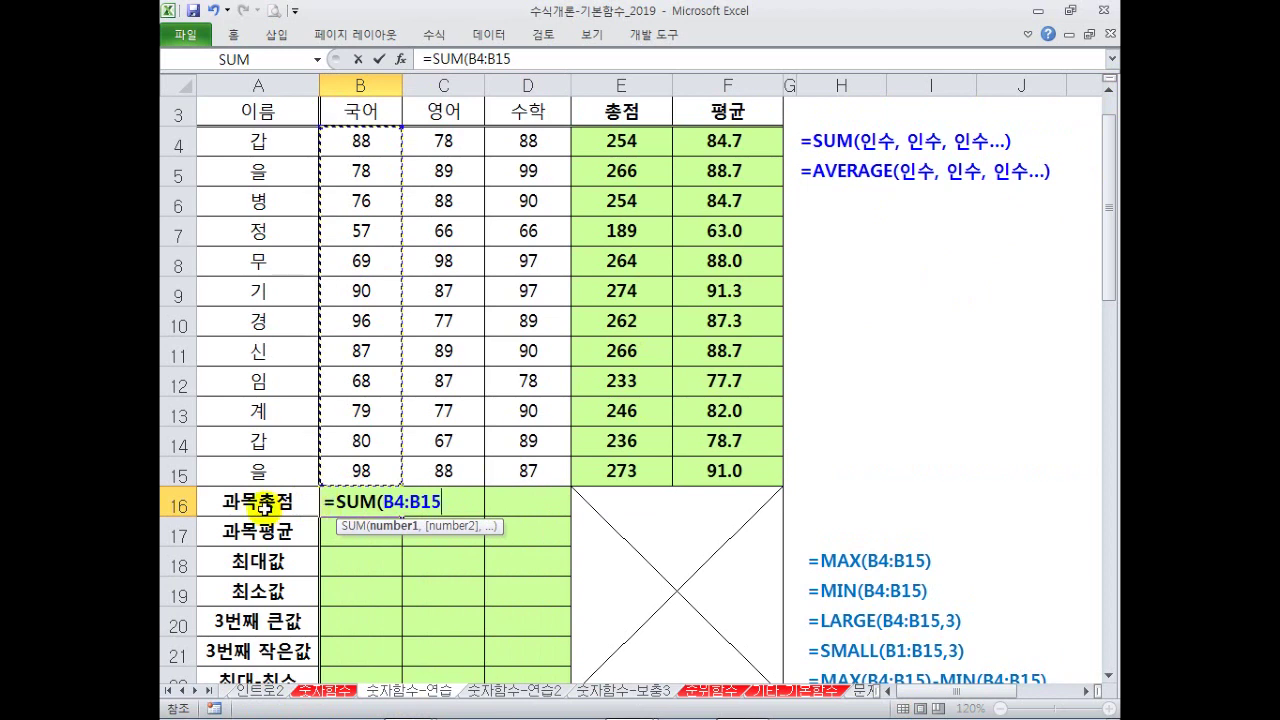
type(")")
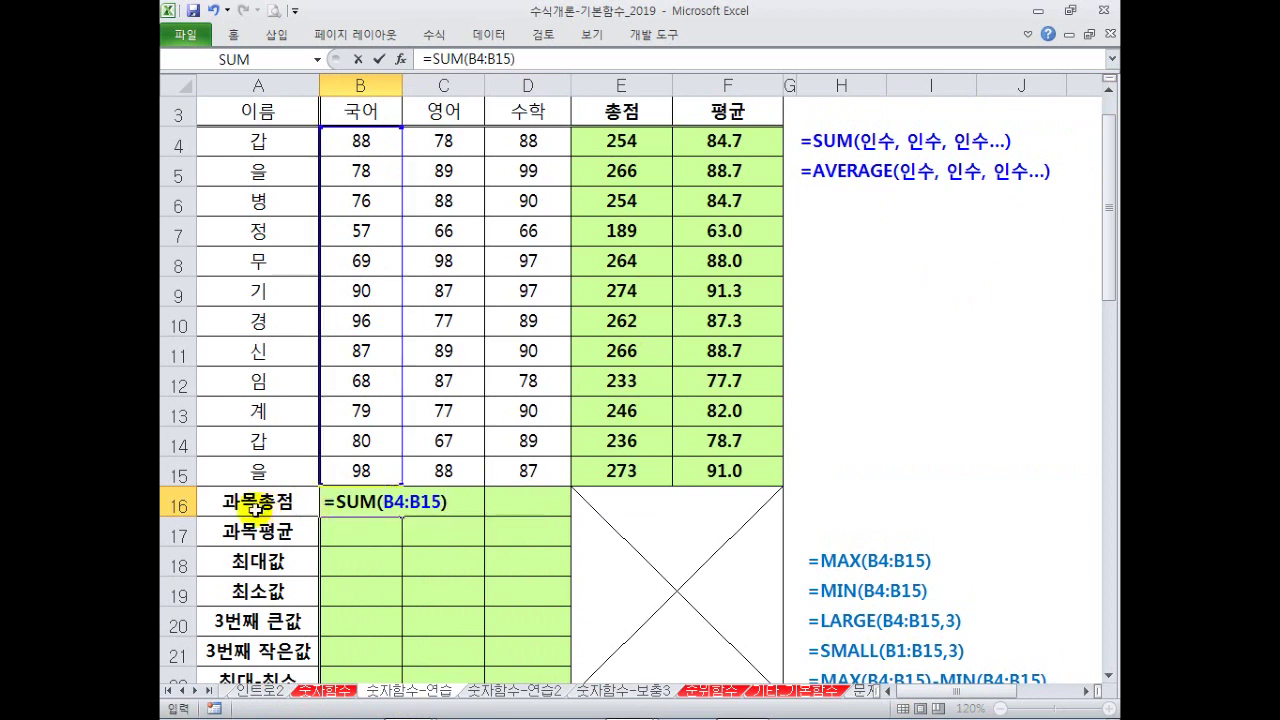
key("Return")
left_click(378, 498)
left_click_drag(405, 515, 537, 518)
- Inspect the SUM formulas in the 과목총점 cells B16, C16 and D16
double_click(376, 501)
left_click(450, 500)
double_click(462, 502)
key("Escape")
double_click(538, 505)
key("Escape")
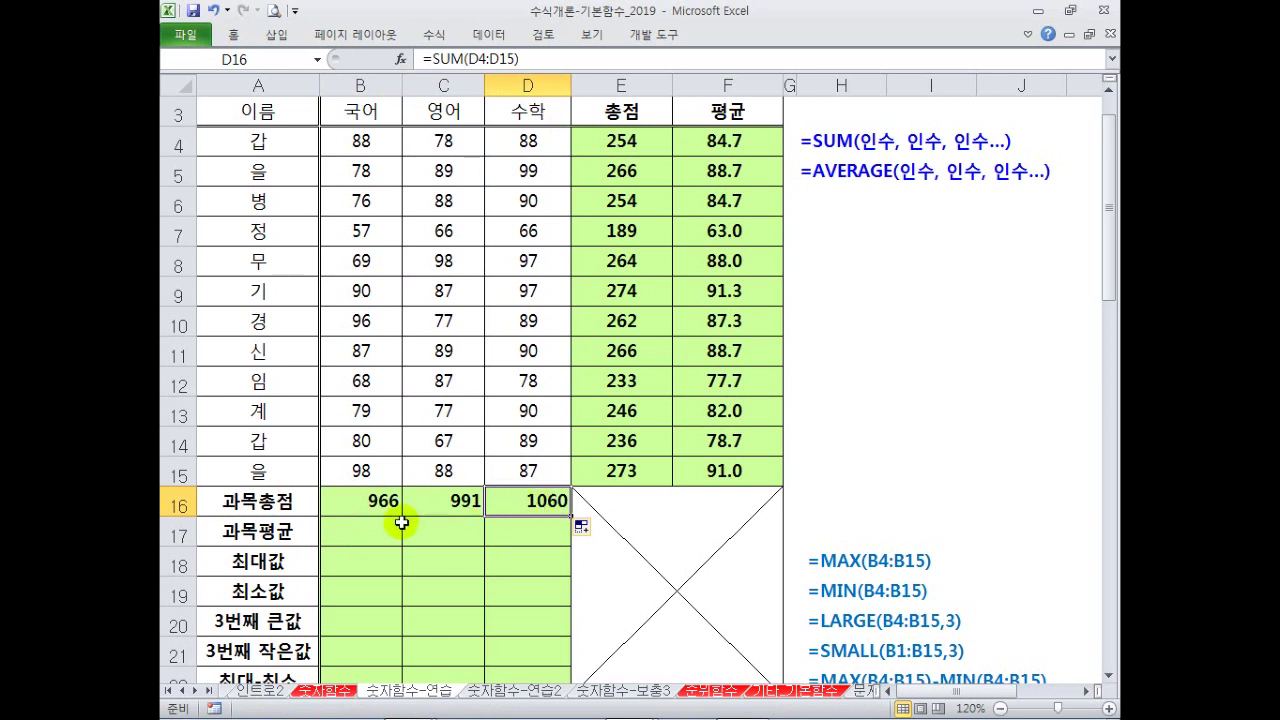
- Average the 국어 scores B4:B15 with AVERAGE in B17 and fill the formula across to D17
left_click(351, 527)
scroll(355, 527, "down", 1)
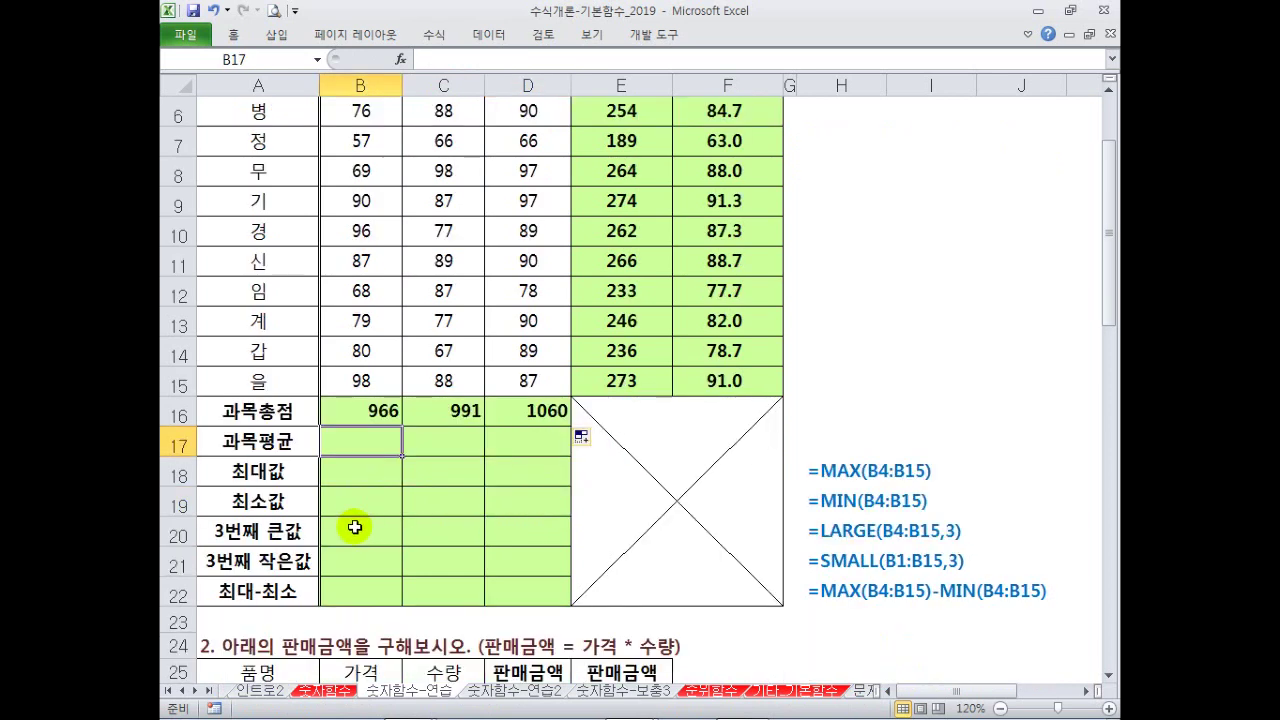
type("=av")
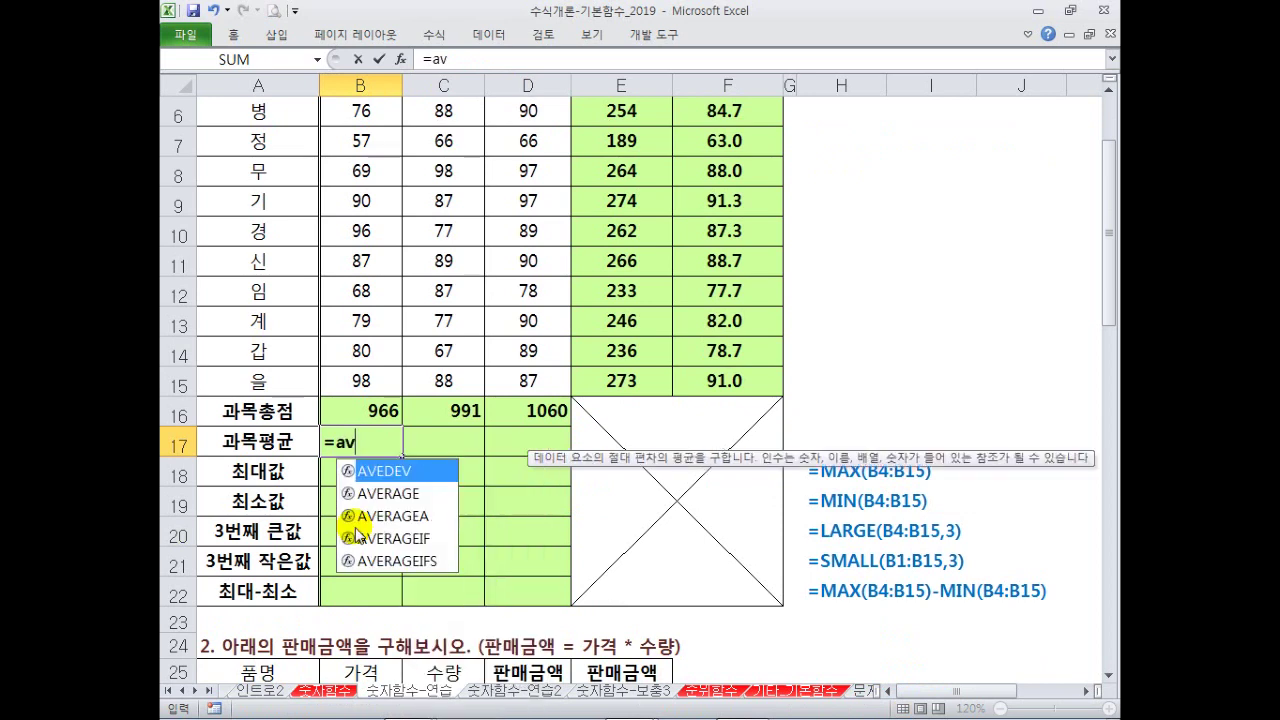
key("Down")
key("Tab")
scroll(350, 450, "up", 1)
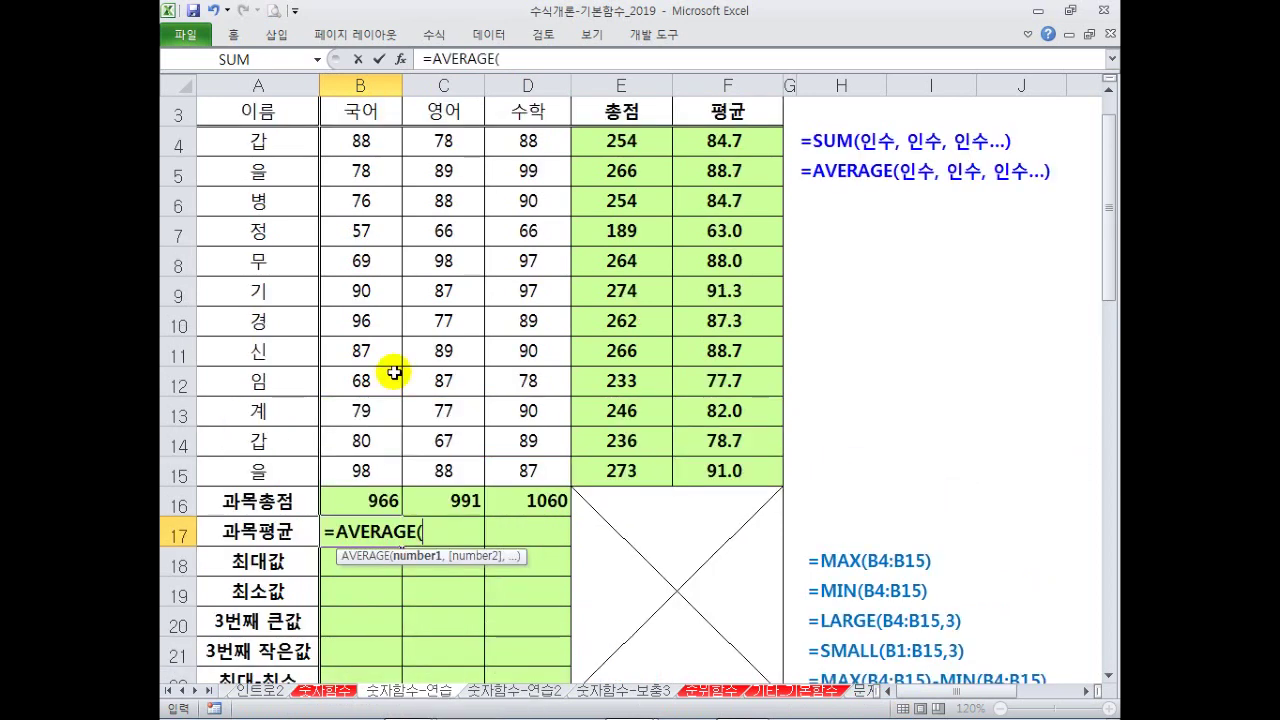
left_click_drag(361, 141, 365, 460)
type(")")
key("Return")
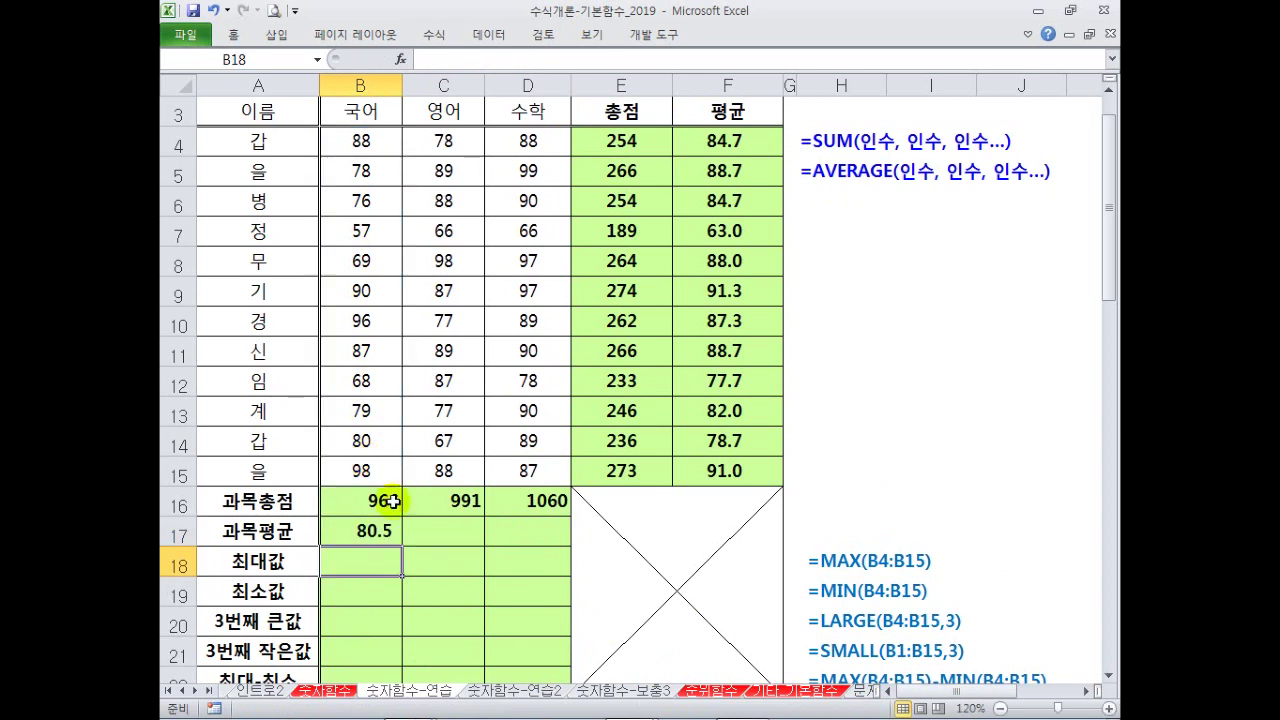
left_click(360, 528)
left_click_drag(402, 545, 540, 548)
- Reselect the range in the B17 AVERAGE formula as B3:B15, including the 국어 header cell
left_click(371, 529)
double_click(410, 535)
left_click_drag(422, 532, 481, 535)
left_click_drag(362, 110, 358, 463)
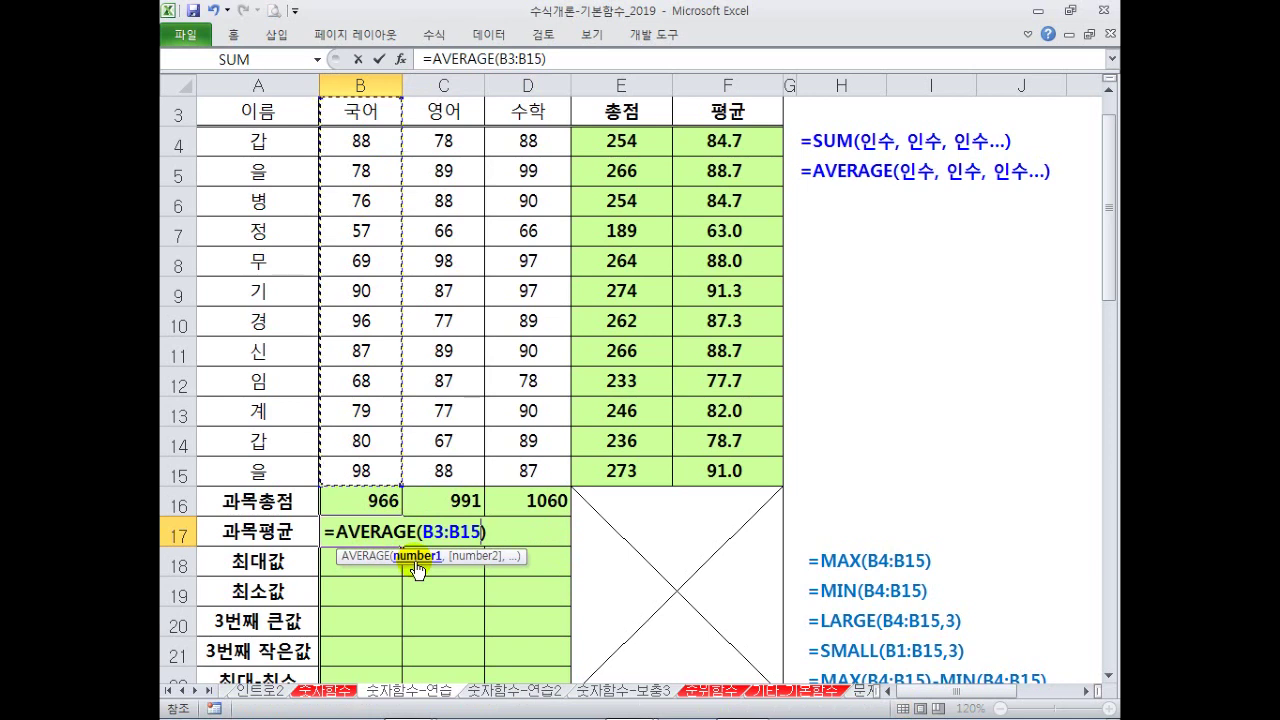
key("ctrl+Return")
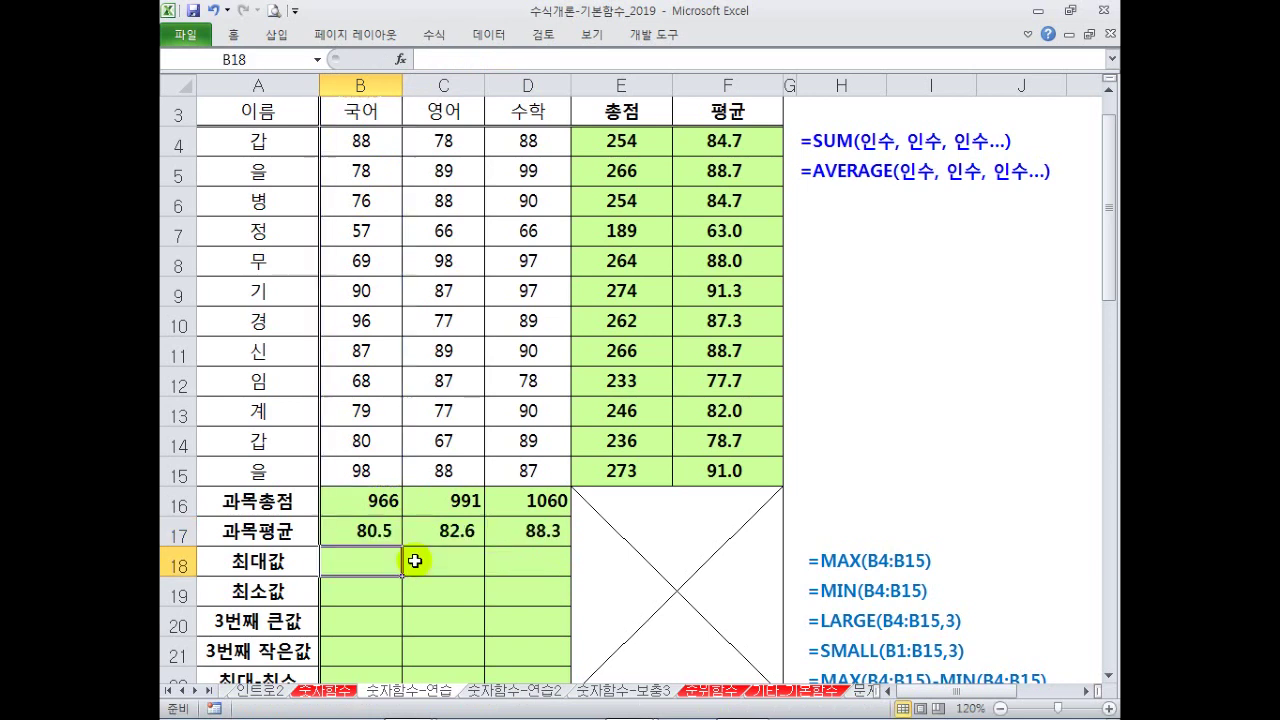
- Correct the B17 formula to =AVERAGE(B4:B15) and fill it across to D17 again
double_click(379, 525)
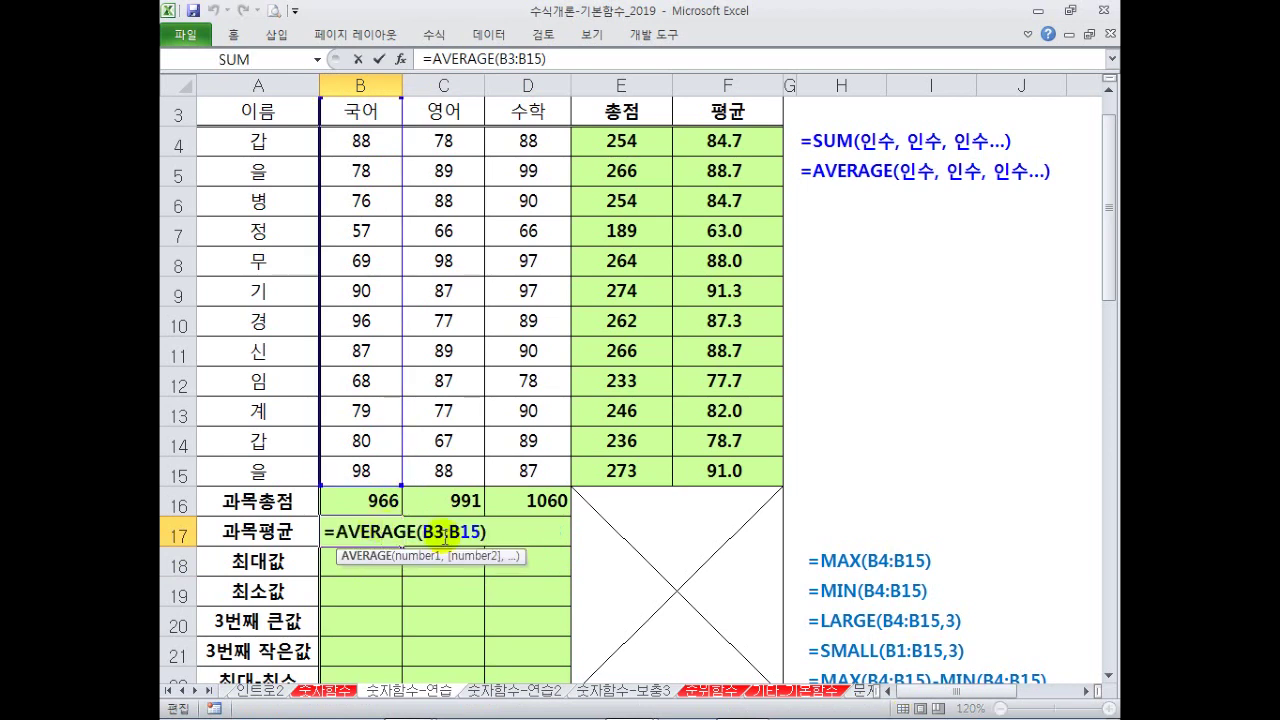
left_click_drag(445, 538, 437, 535)
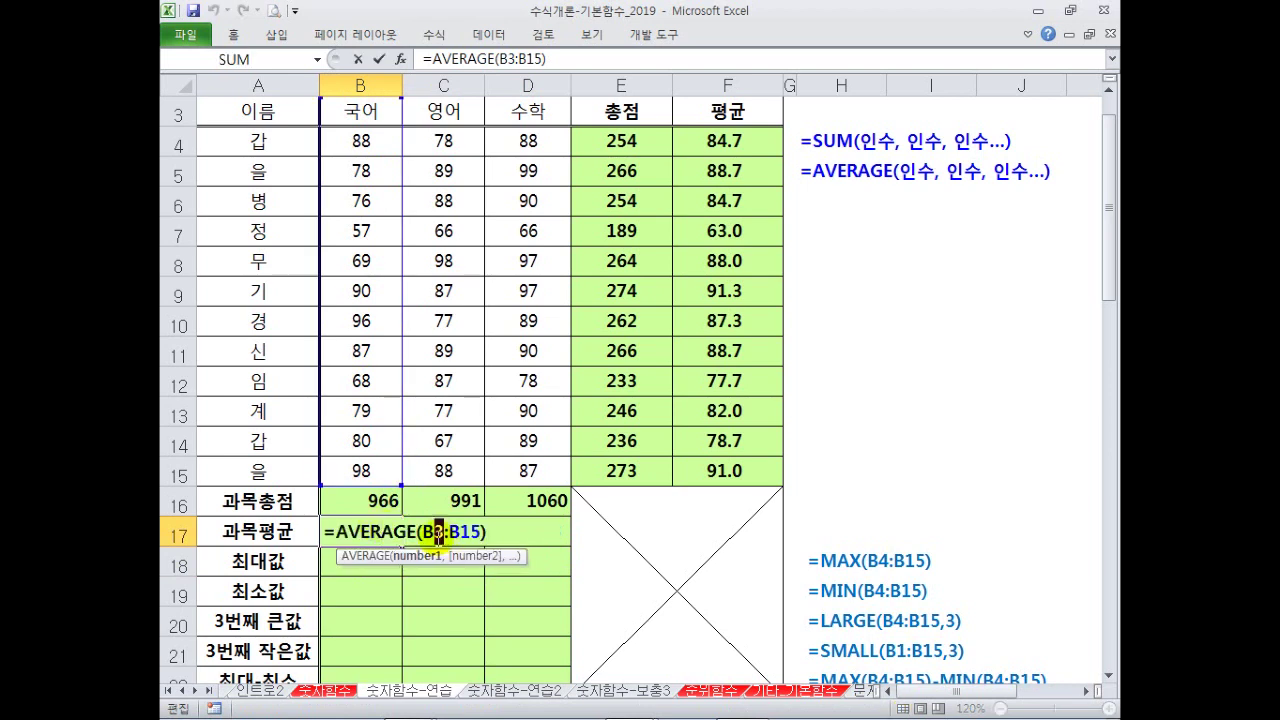
type("4")
key("Return")
left_click(371, 527)
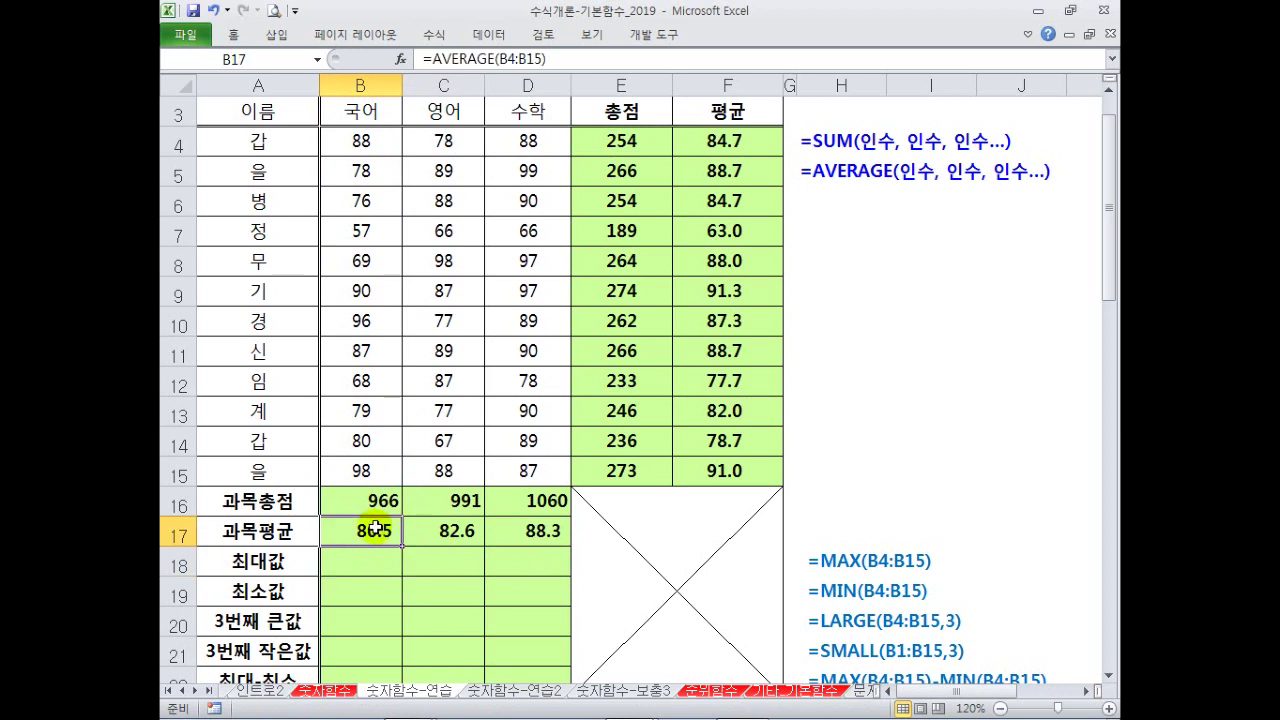
left_click_drag(401, 551, 527, 545)
- Find the highest 국어 score by entering =MAX(B4:B15) in the 최대값 cell B18
left_click(391, 568)
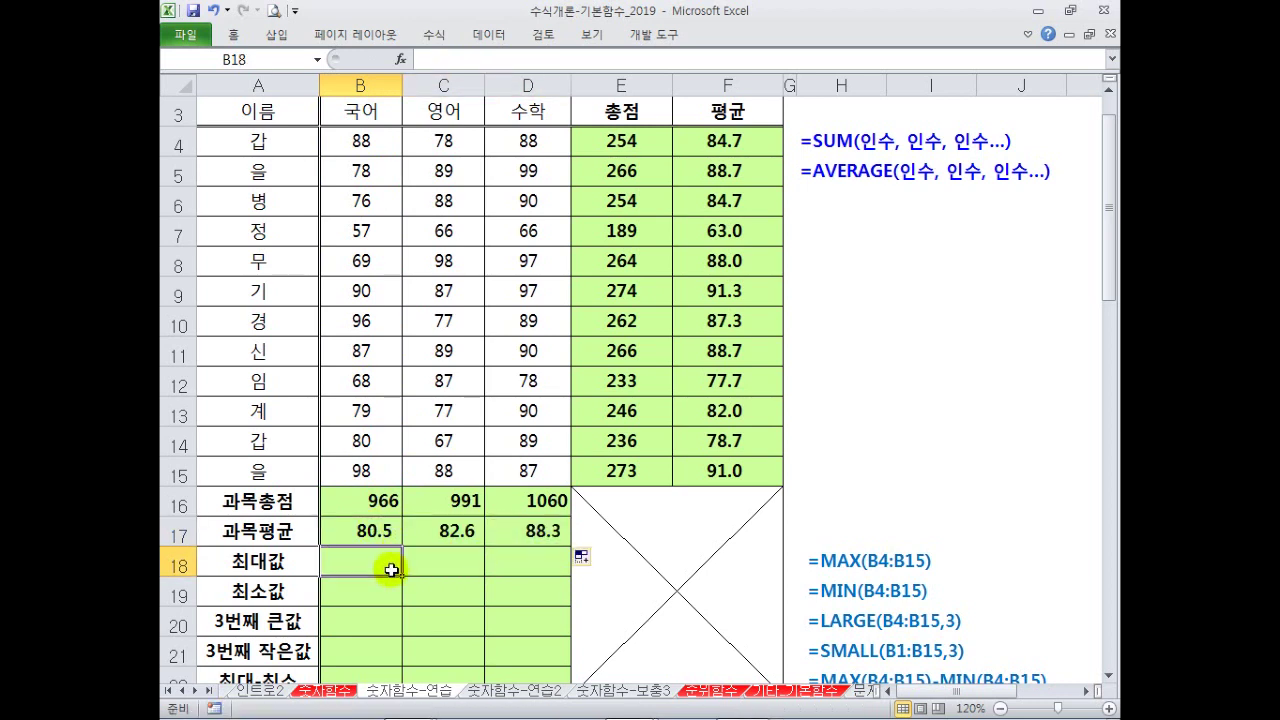
left_click(375, 147)
left_click_drag(375, 147, 517, 455)
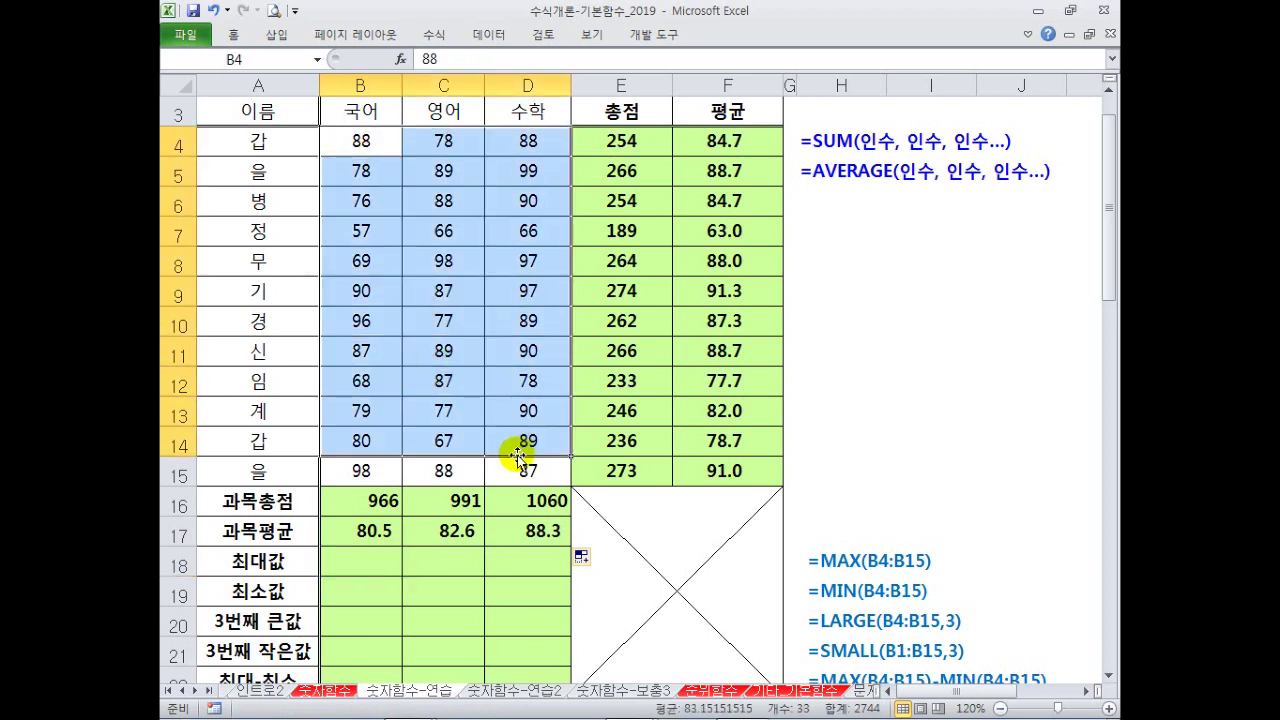
left_click(379, 560)
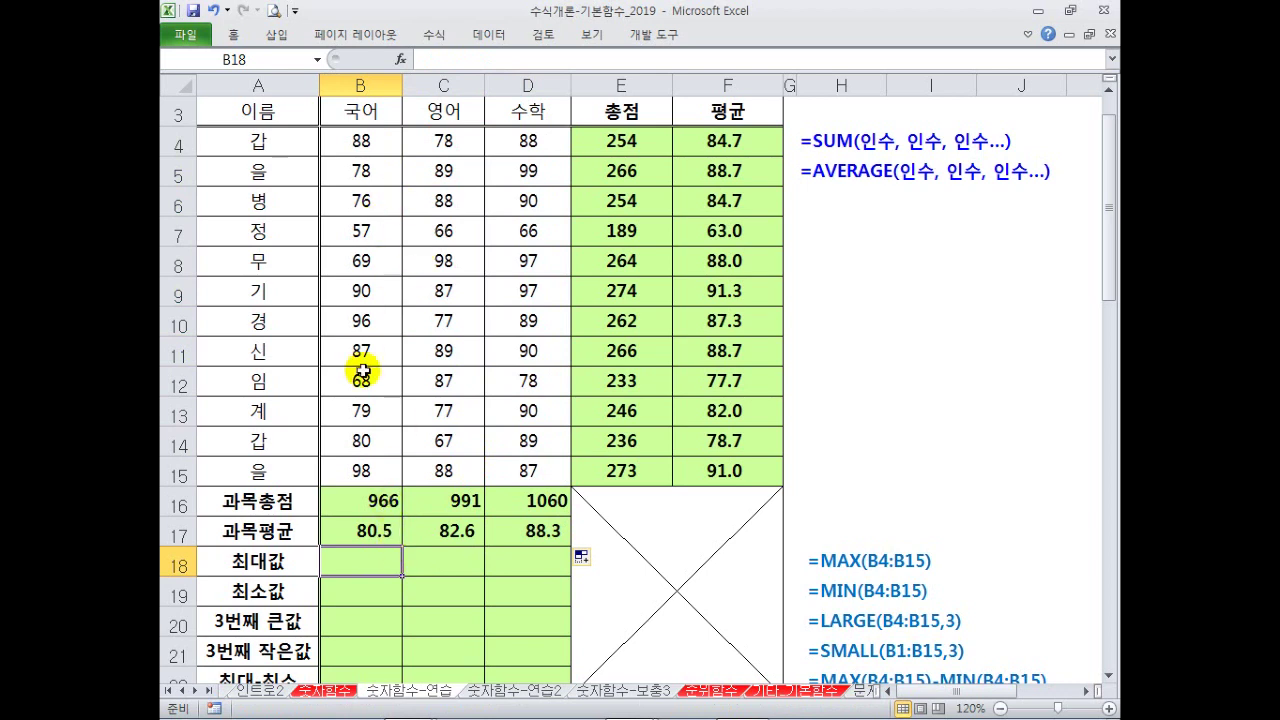
scroll(362, 360, "down", 1)
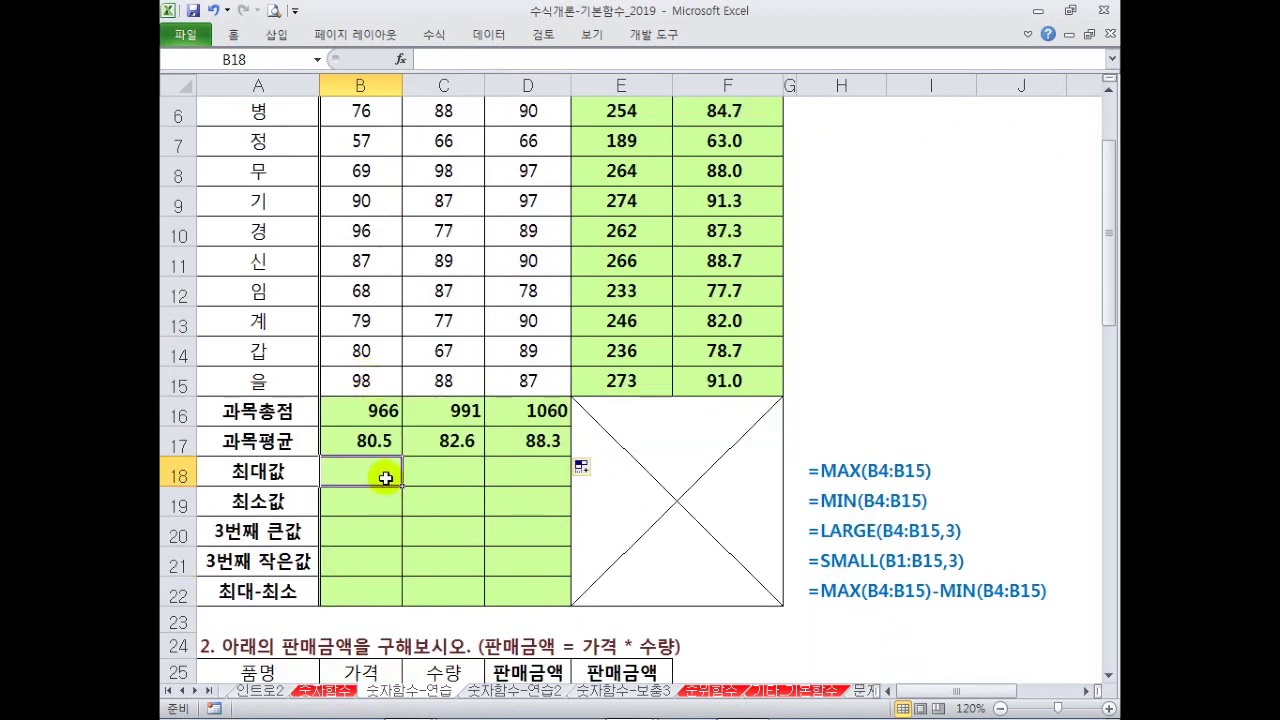
type("=ma")
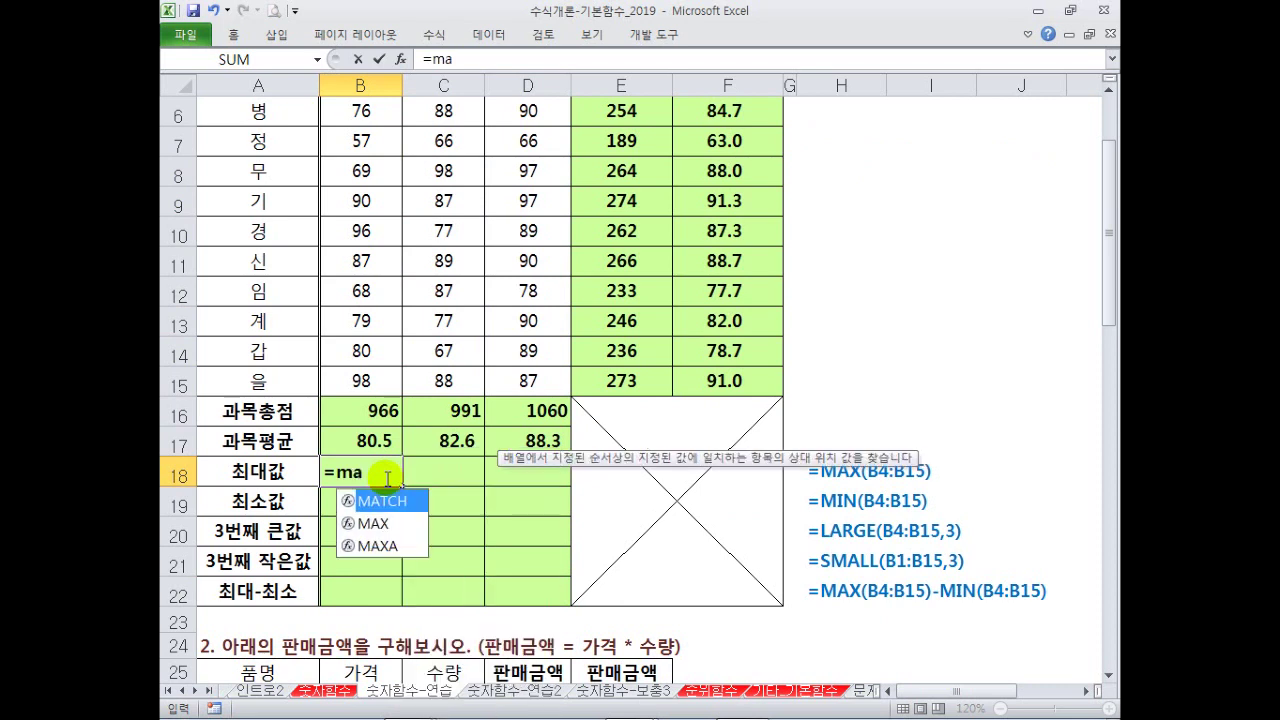
key("Down")
key("Tab")
scroll(395, 420, "up", 2)
left_click_drag(379, 198, 378, 537)
scroll(370, 505, "down", 1)
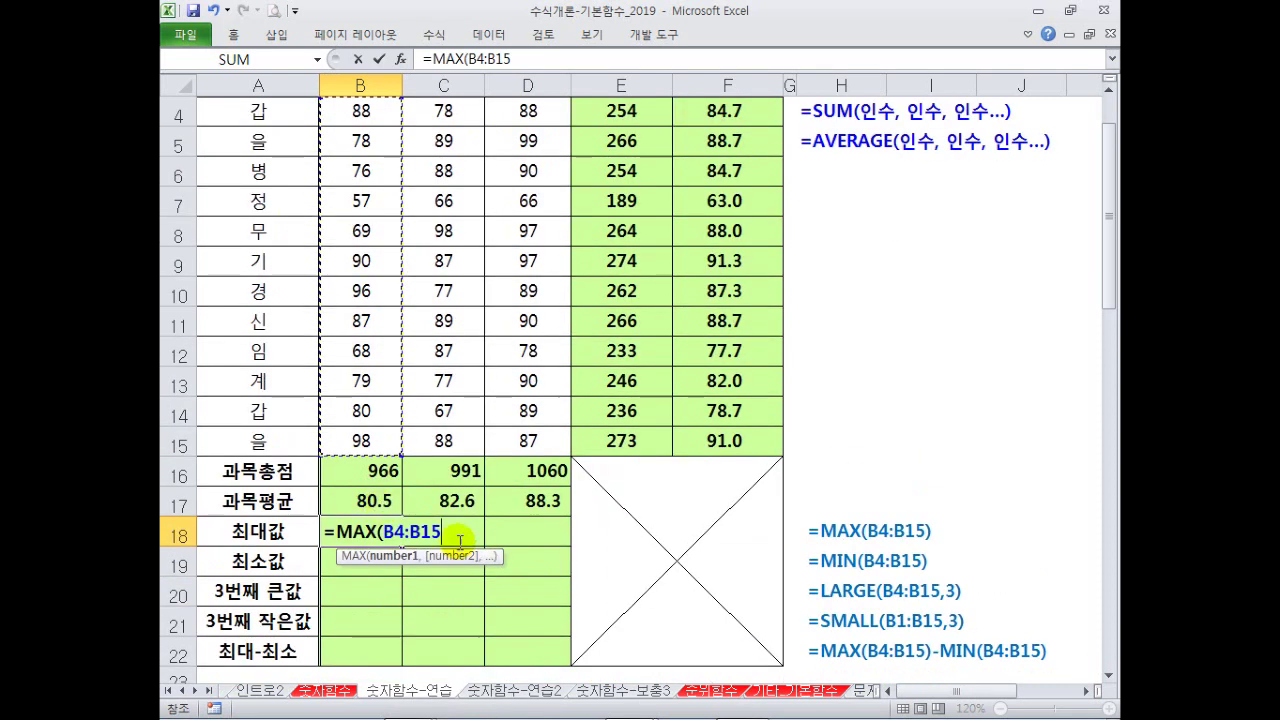
type(")")
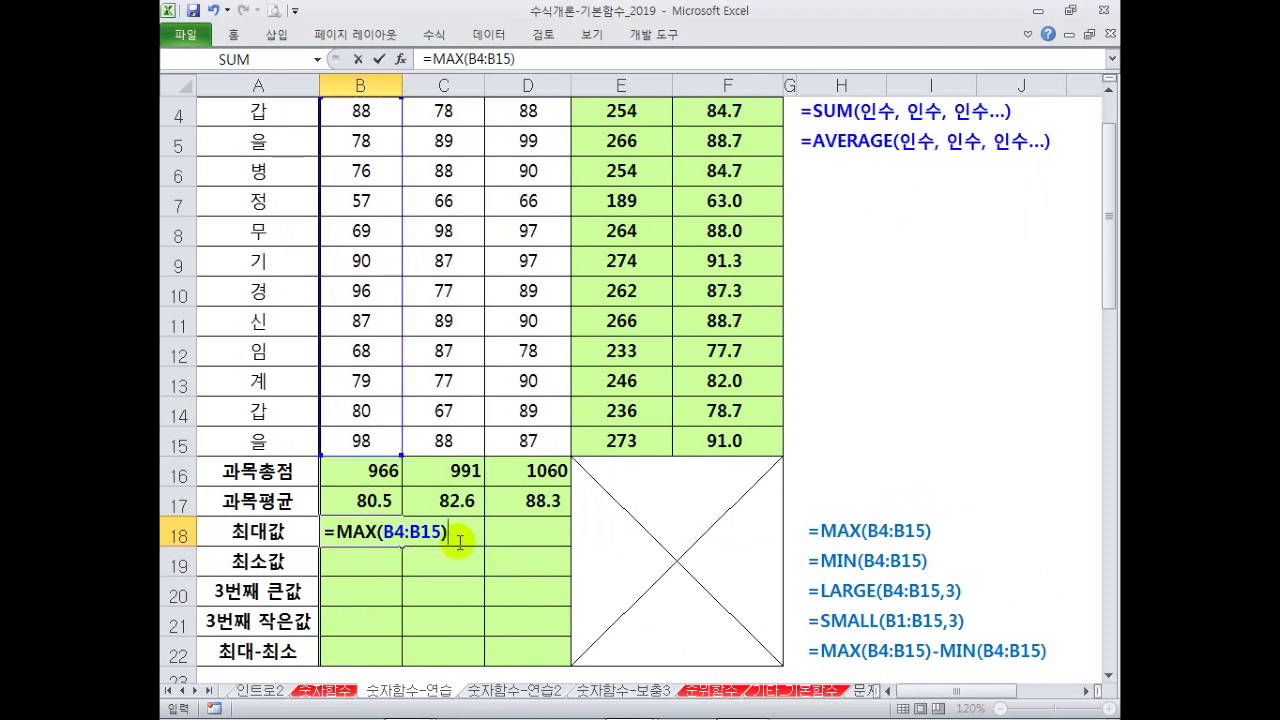
key("Return")
key("Down")
key("Down")
key("Down")
key("Down")
key("Down")
key("Down")
key("Down")
key("Down")
key("Down")
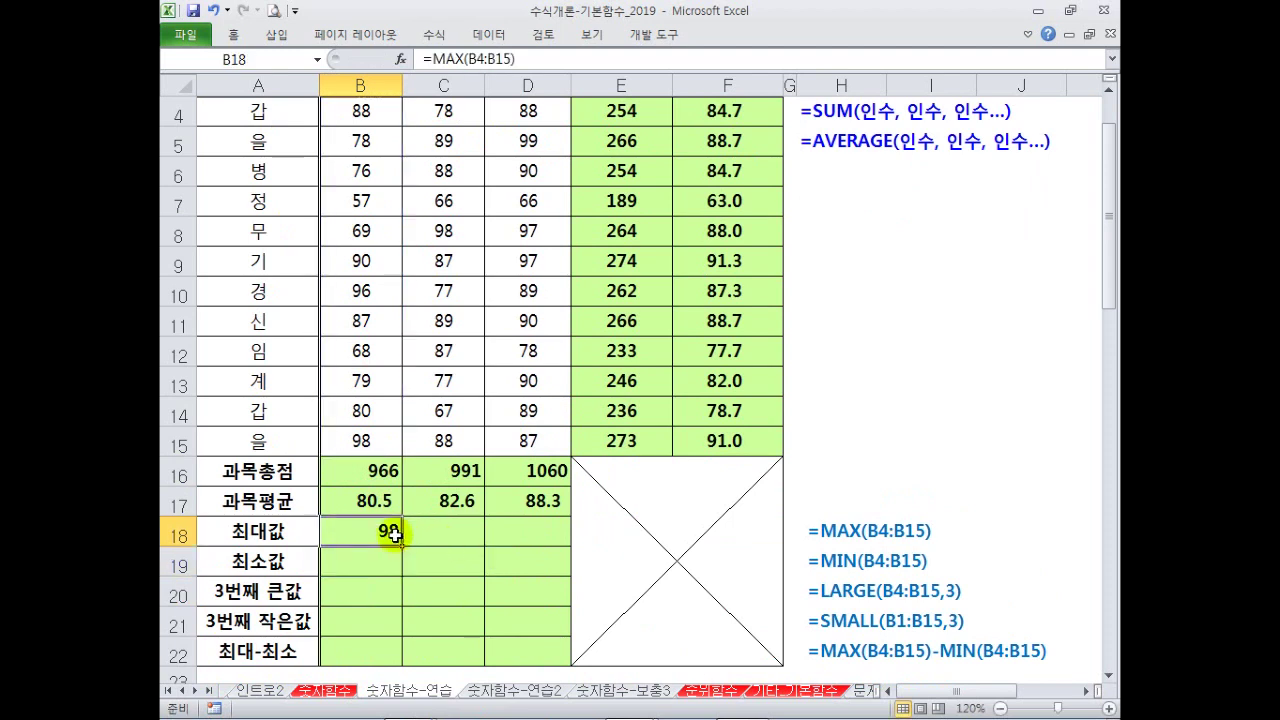
scroll(401, 547, "down", 3)
left_click(423, 443)
key("Down")
key("Down")
key("Down")
key("Down")
key("Down")
key("Down")
key("Down")
key("Down")
key("Down")
key("Down")
key("Down")
key("Down")
key("Down")
scroll(410, 420, "down", 3)
left_click(410, 420)
key("Down")
key("Down")
key("Down")
key("Down")
key("Down")
key("Down")
key("Down")
key("Down")
key("Down")
key("Down")
key("Down")
key("Down")
key("Down")
key("Down")
left_click(425, 416)
key("Down")
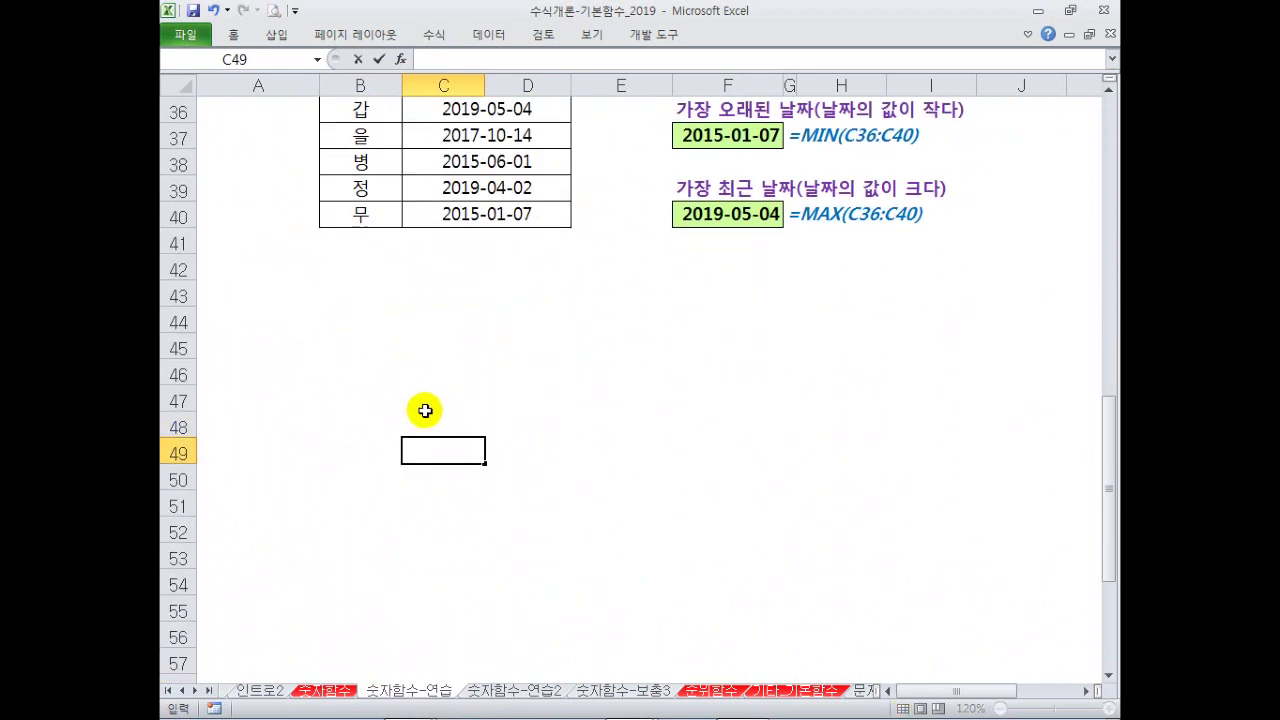
- Fill the MAX formula from B18 across to D18
scroll(425, 405, "up", 9)
left_click(388, 379)
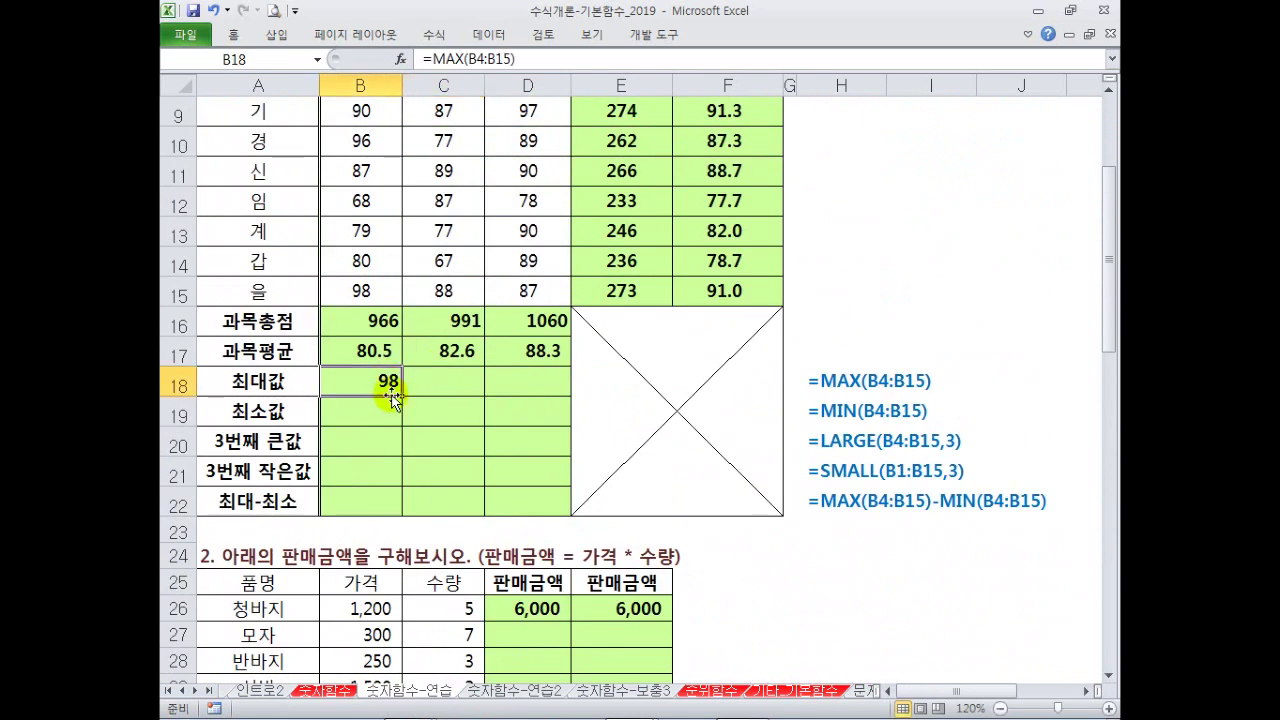
left_click_drag(402, 395, 545, 398)
- Find the lowest 국어 score with MIN over B4:B15 in B19 and fill the formula across to D19
left_click(375, 414)
type("=min")
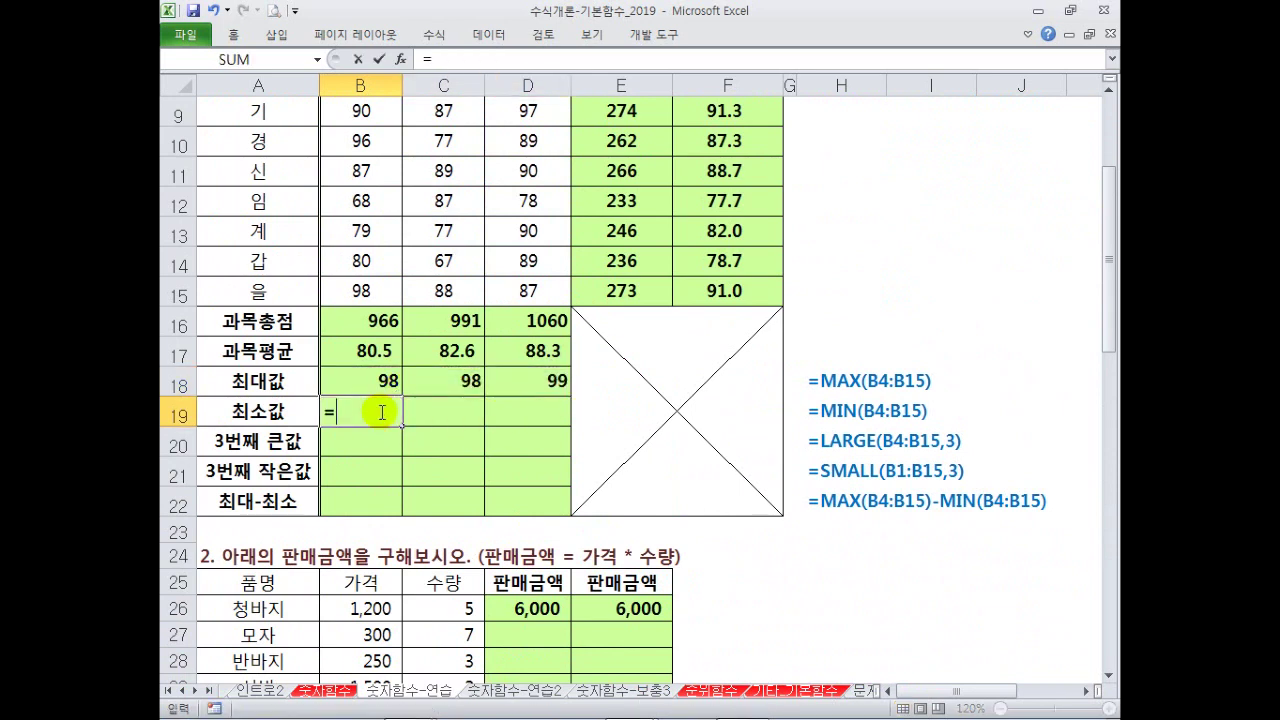
key("Tab")
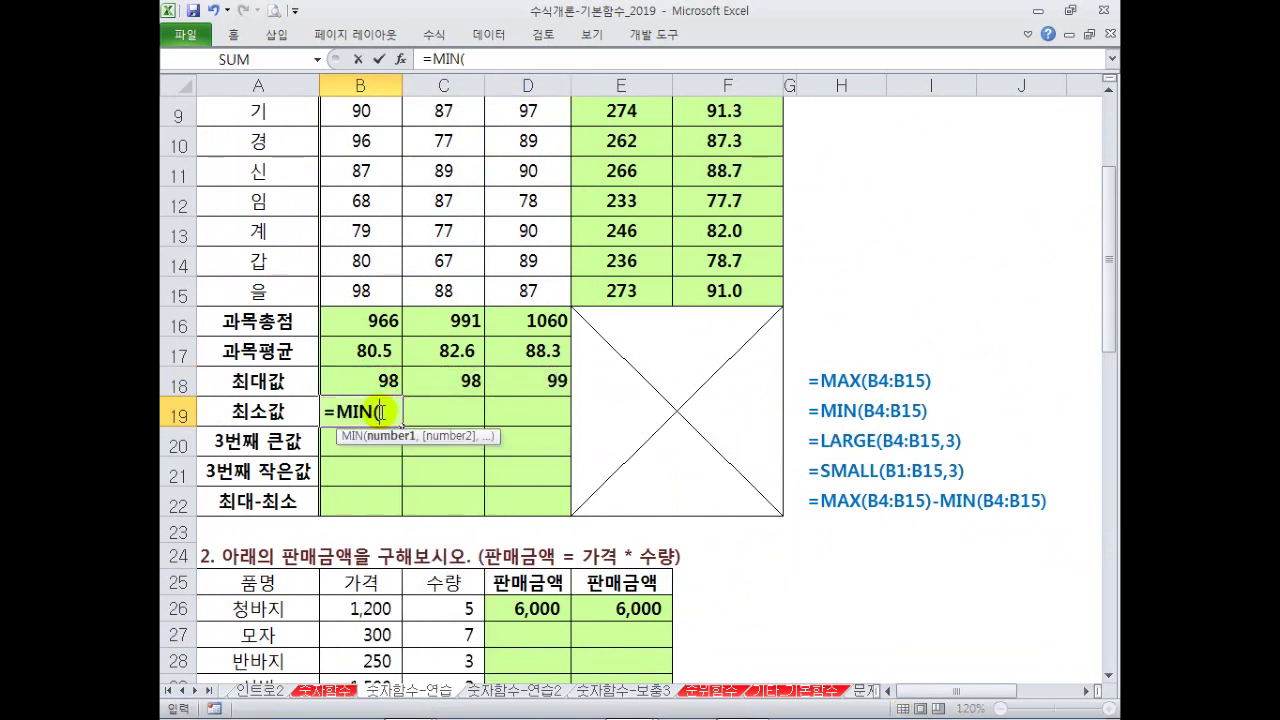
scroll(390, 324, "up", 3)
left_click_drag(362, 200, 366, 522)
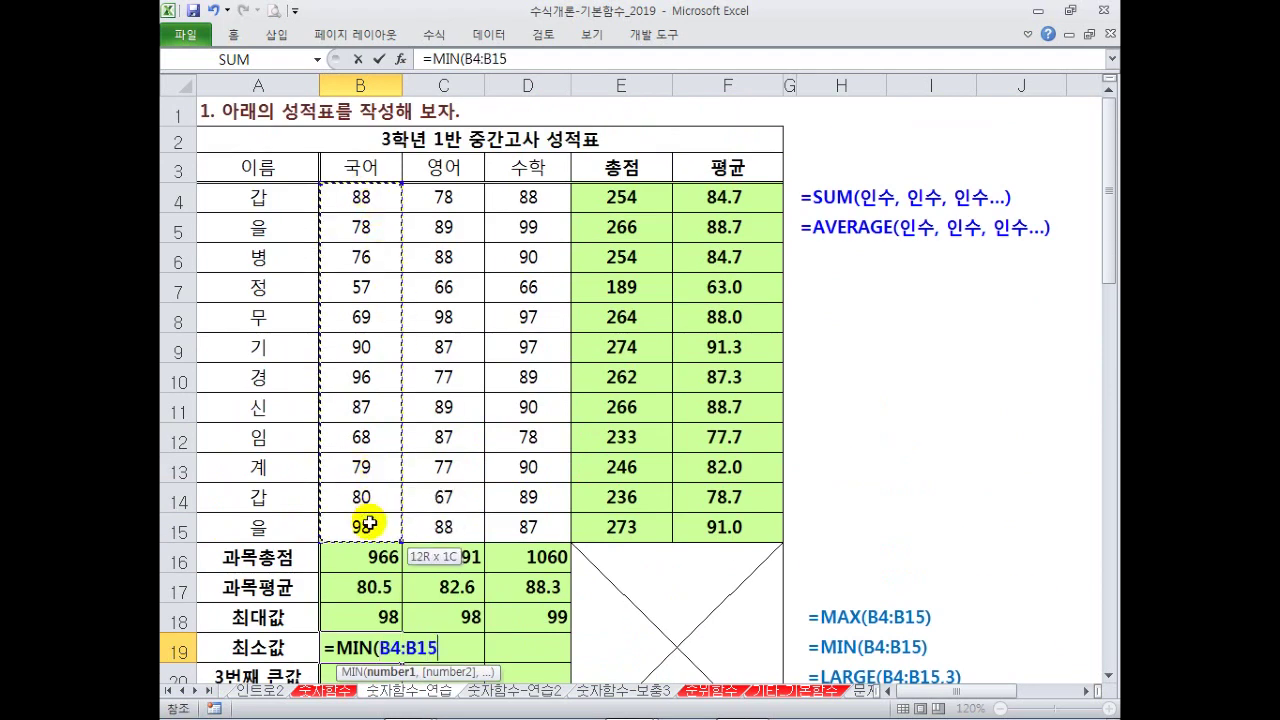
scroll(365, 523, "down", 2)
key("Return")
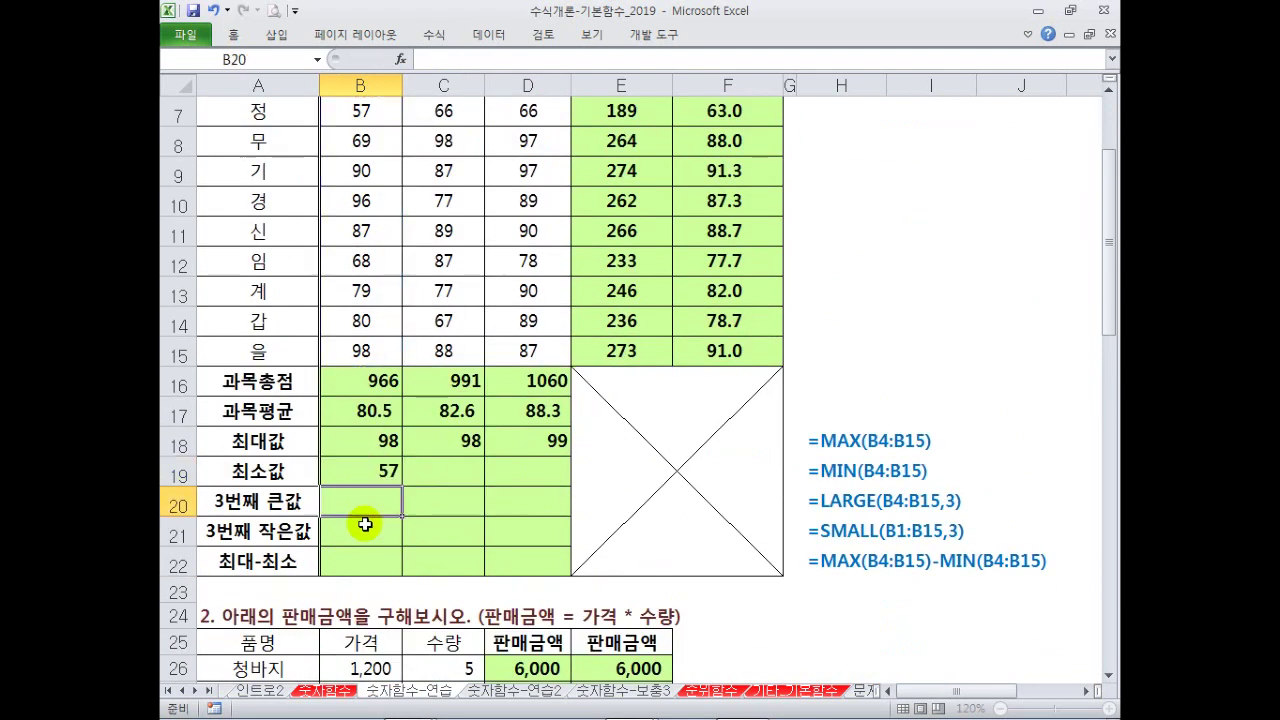
key("Up")
left_click_drag(403, 494, 534, 489)
- Enter =LARGE(B4:B15, 3) in B20 for the third-largest 국어 score and fill it across to D20
left_click(362, 511)
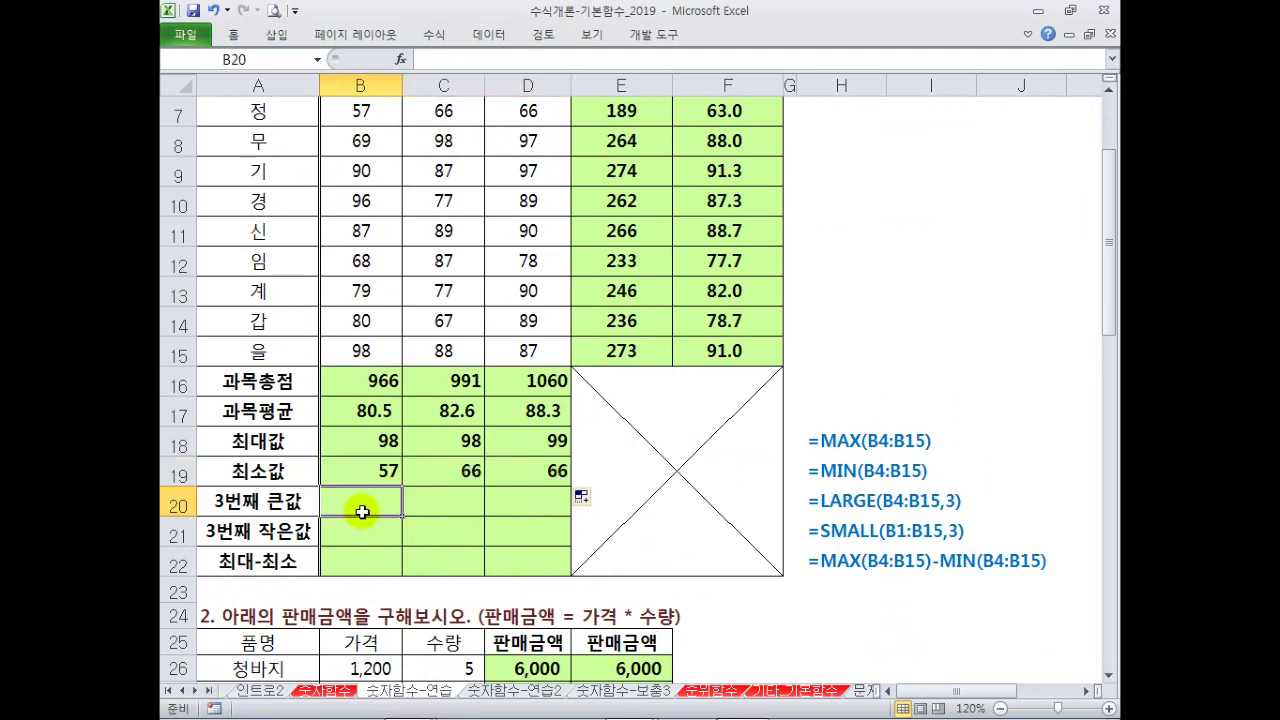
type("=la")
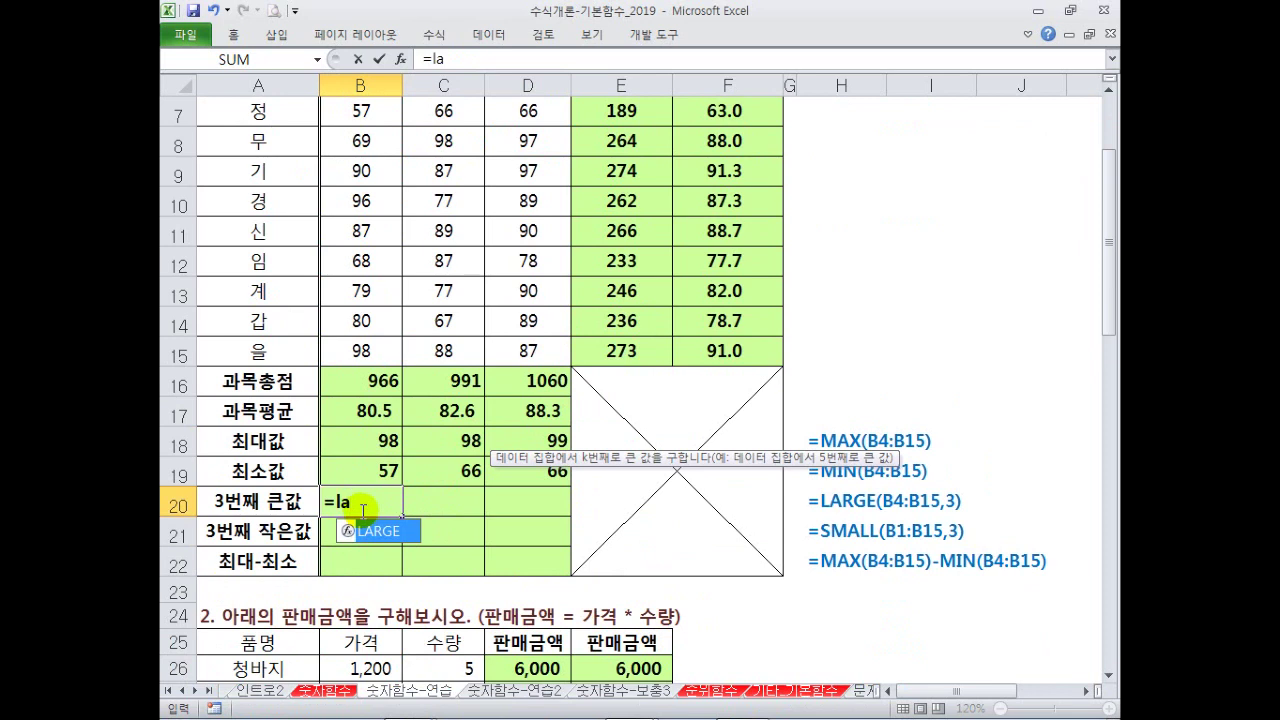
key("Tab")
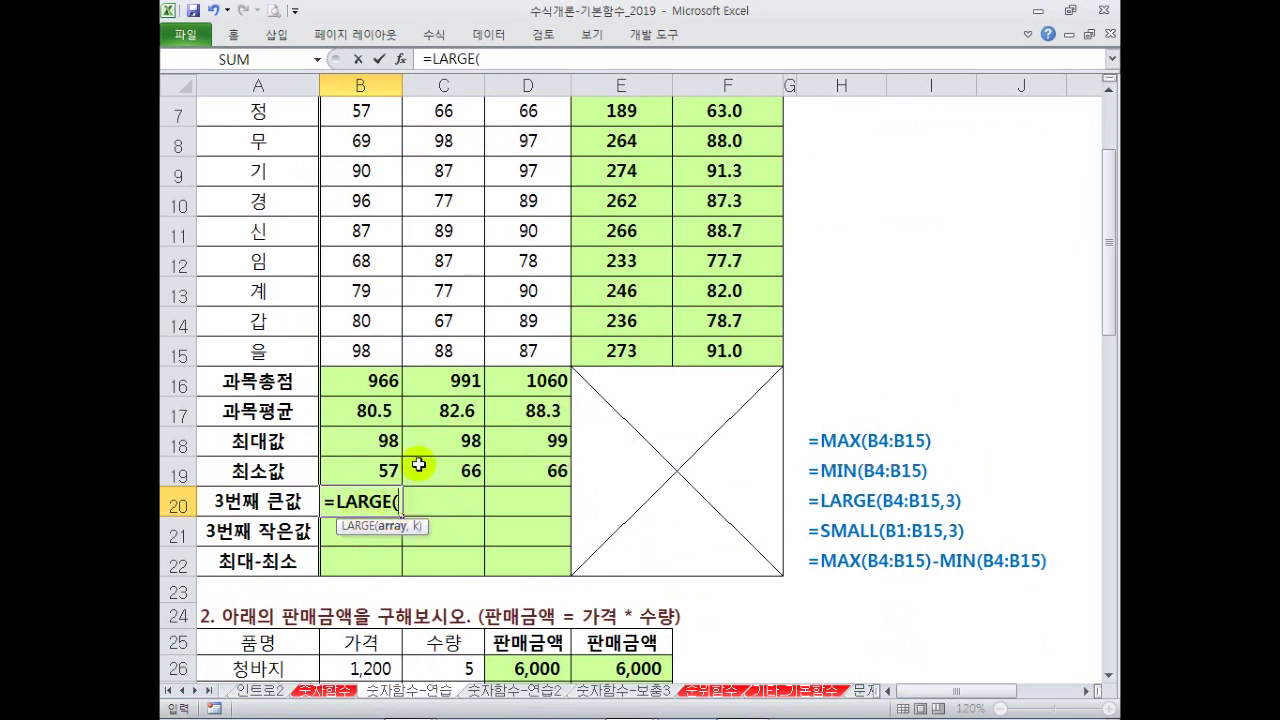
scroll(418, 464, "up", 1)
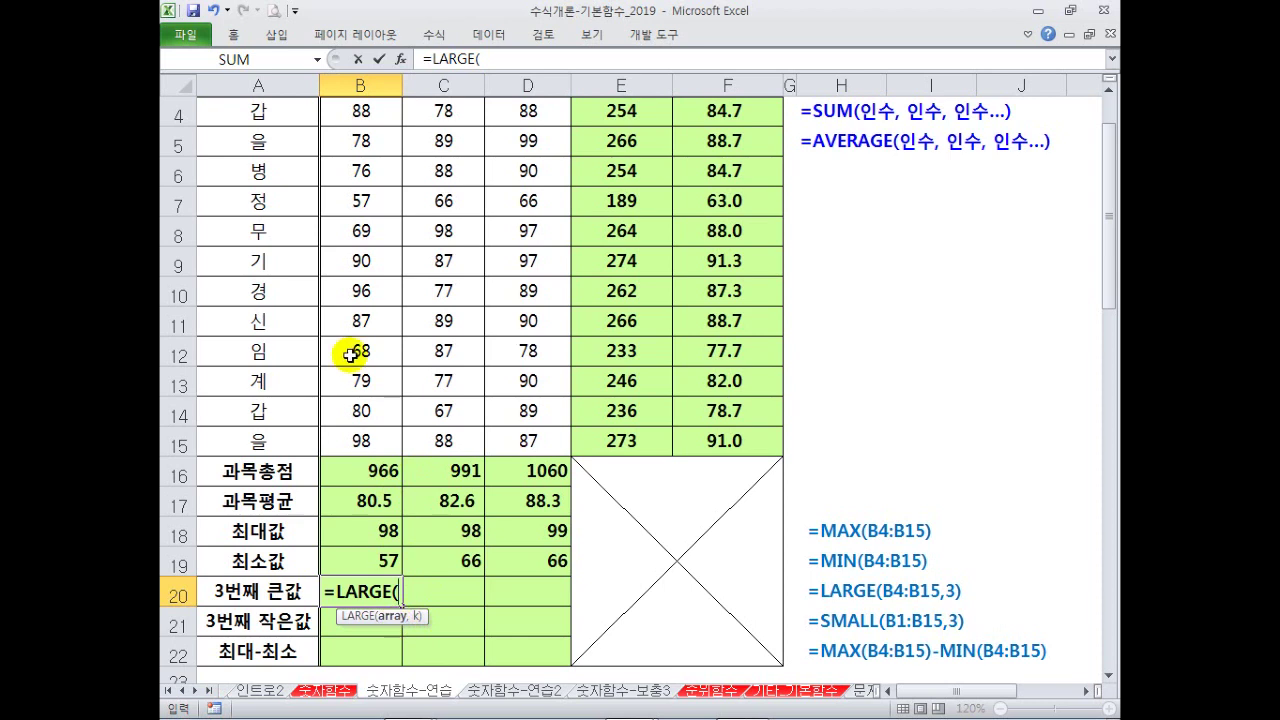
left_click_drag(368, 112, 362, 441)
type(", 3")
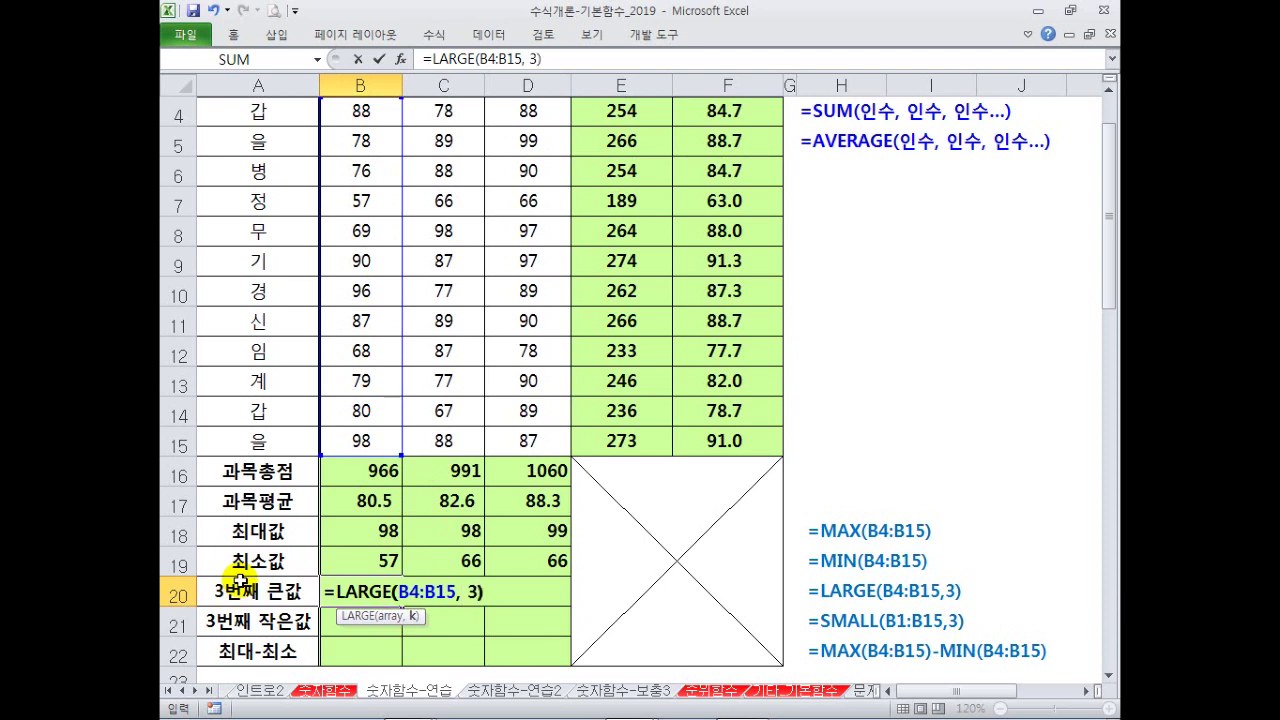
key("Return")
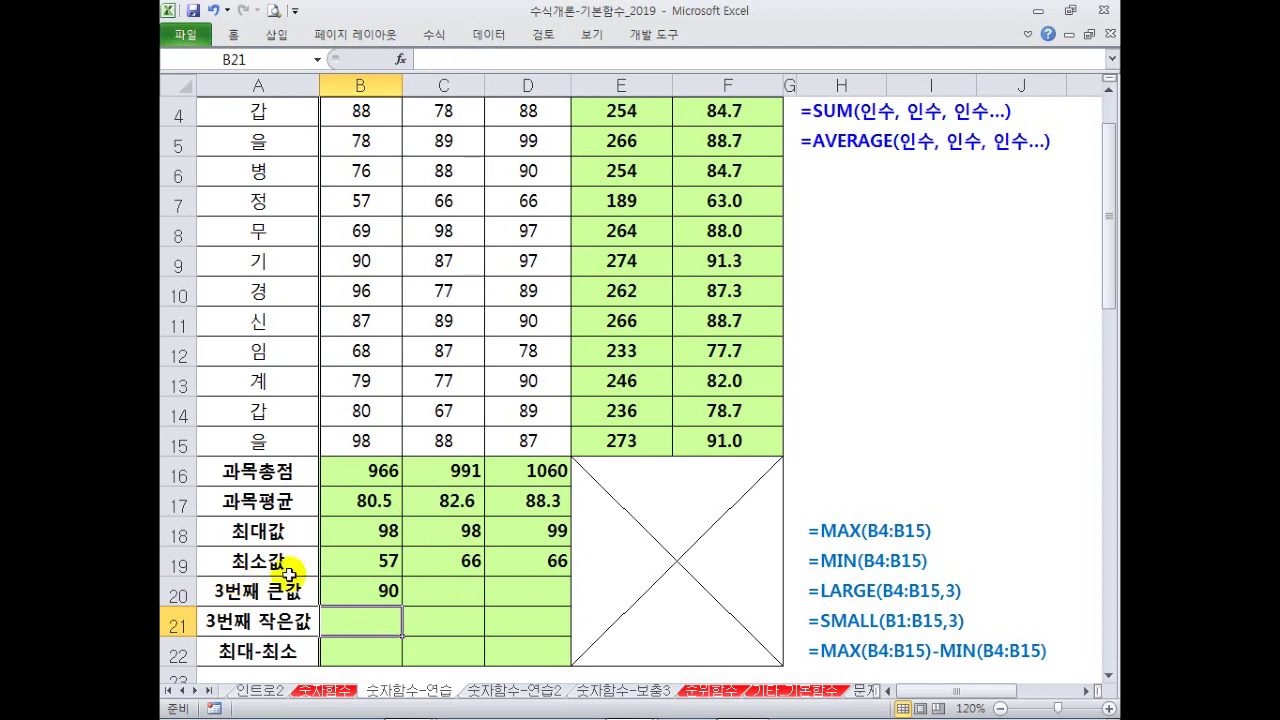
left_click(393, 597)
left_click_drag(402, 607, 543, 609)
- Enter =SMALL(B4:B15,3) in B21 for the third-smallest 국어 score
left_click(364, 617)
type("=sm")
key("Tab")
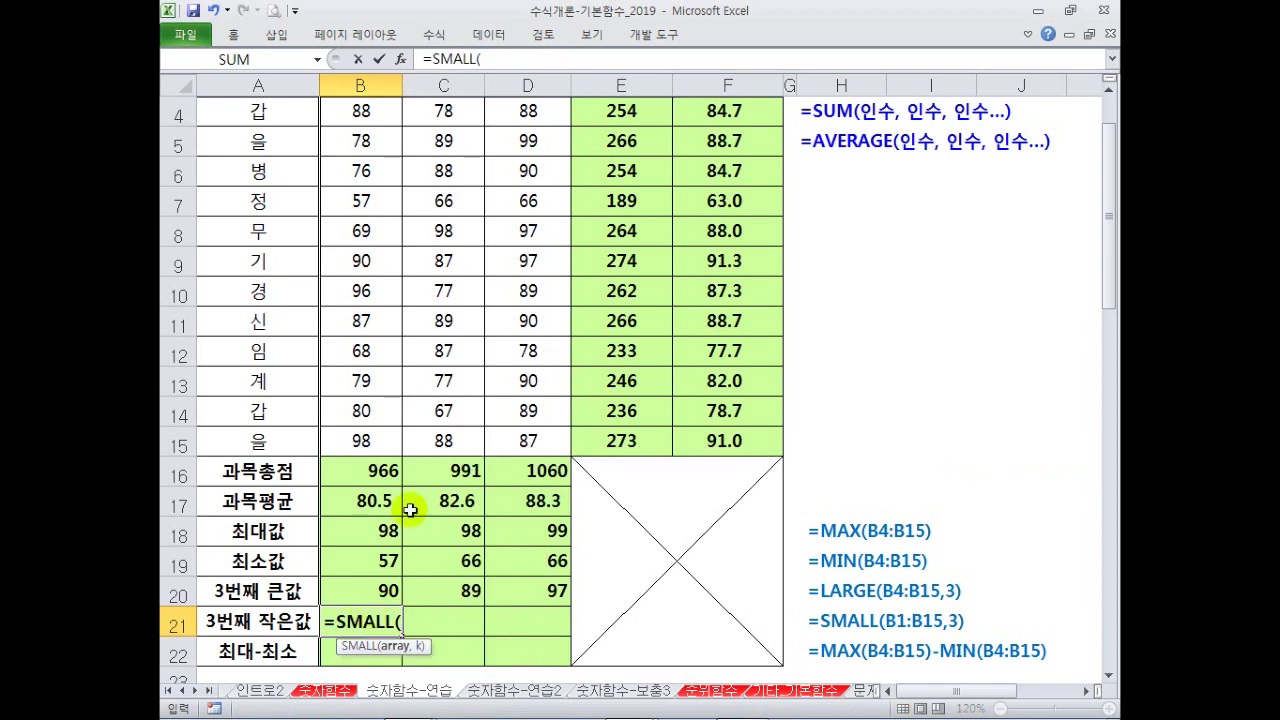
left_click_drag(376, 113, 351, 437)
type(",3")
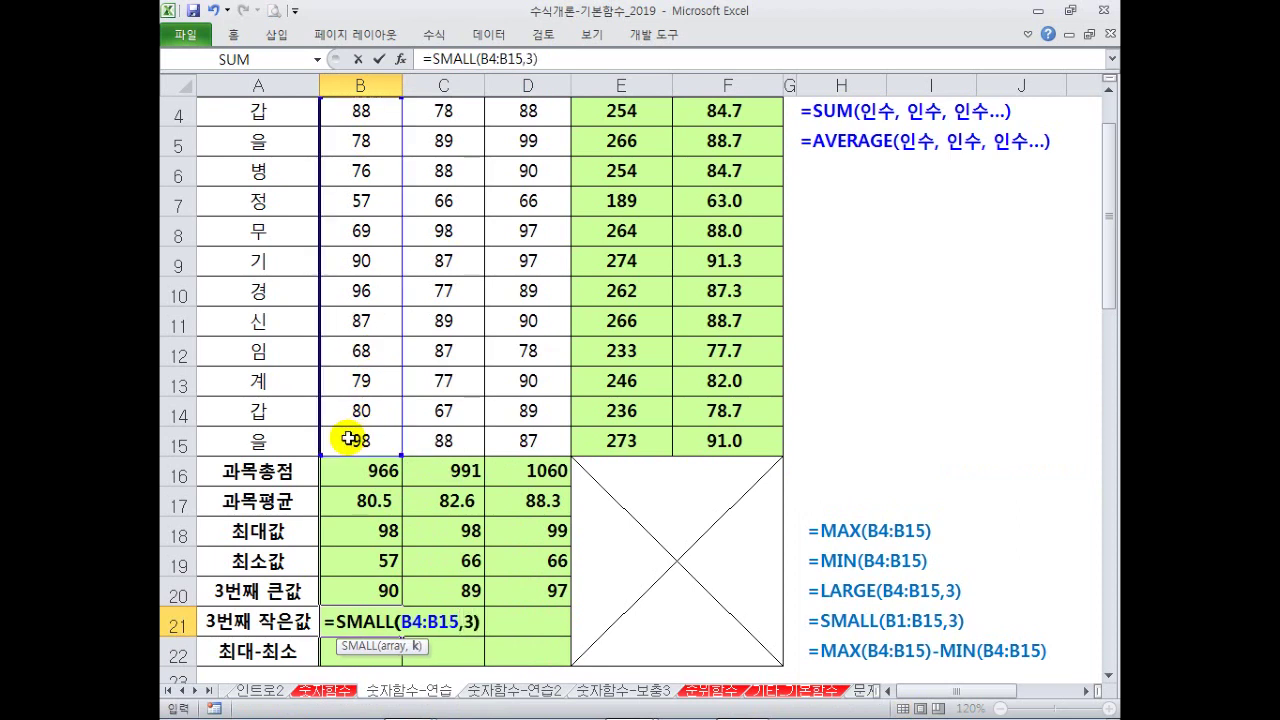
key("Return")
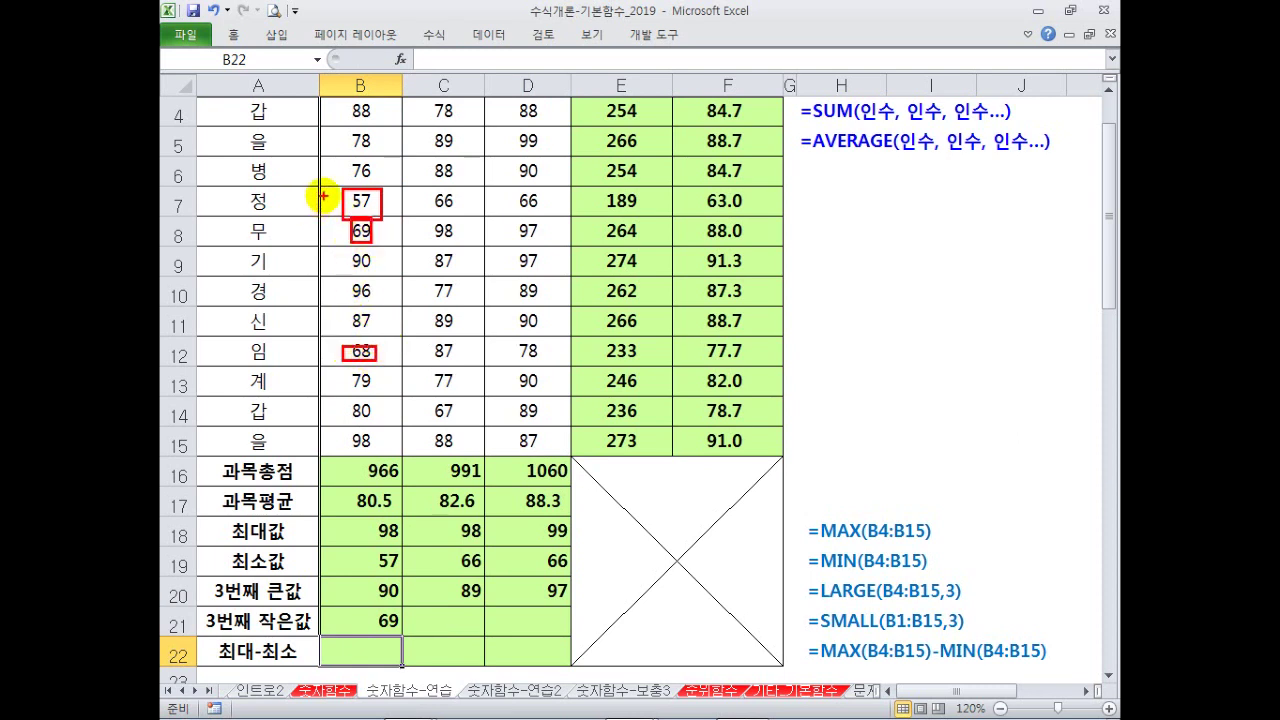
left_click_drag(323, 196, 321, 212)
left_click_drag(323, 322, 336, 355)
left_click_drag(323, 229, 337, 240)
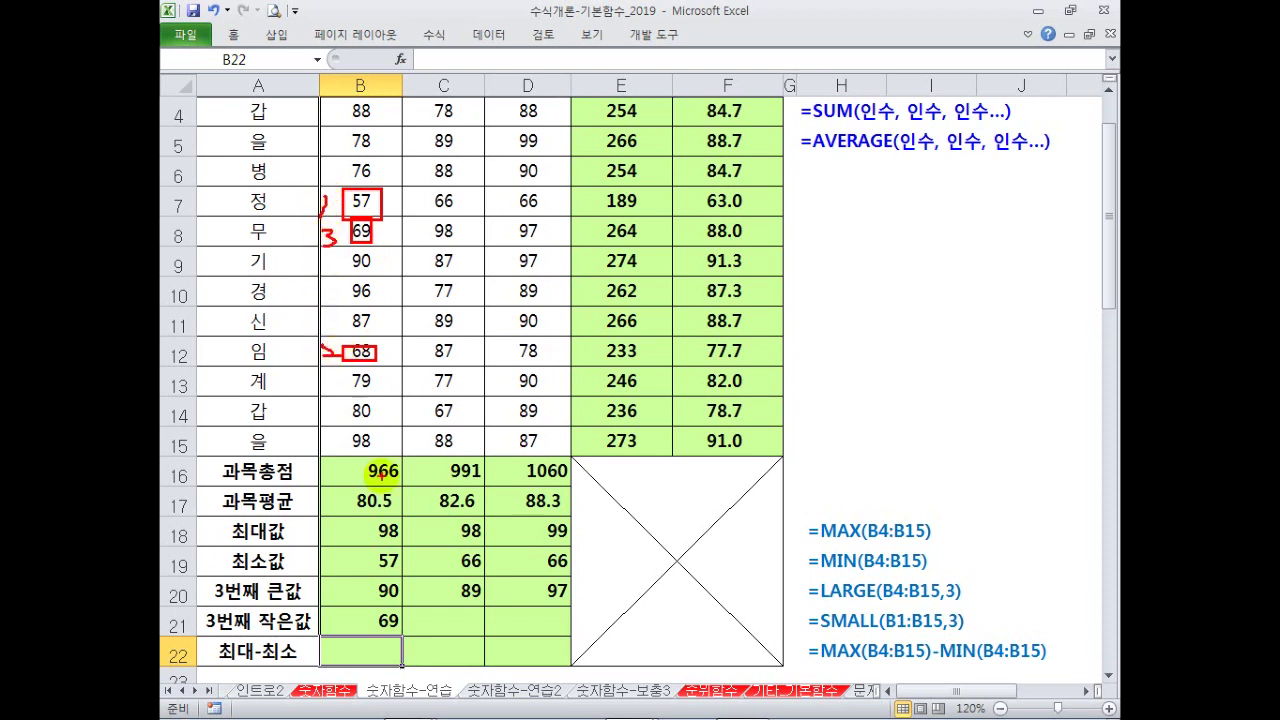
- Fill the SMALL formula from B21 across to D21
left_click(388, 620)
left_click_drag(403, 636, 556, 625)
left_click(359, 648)
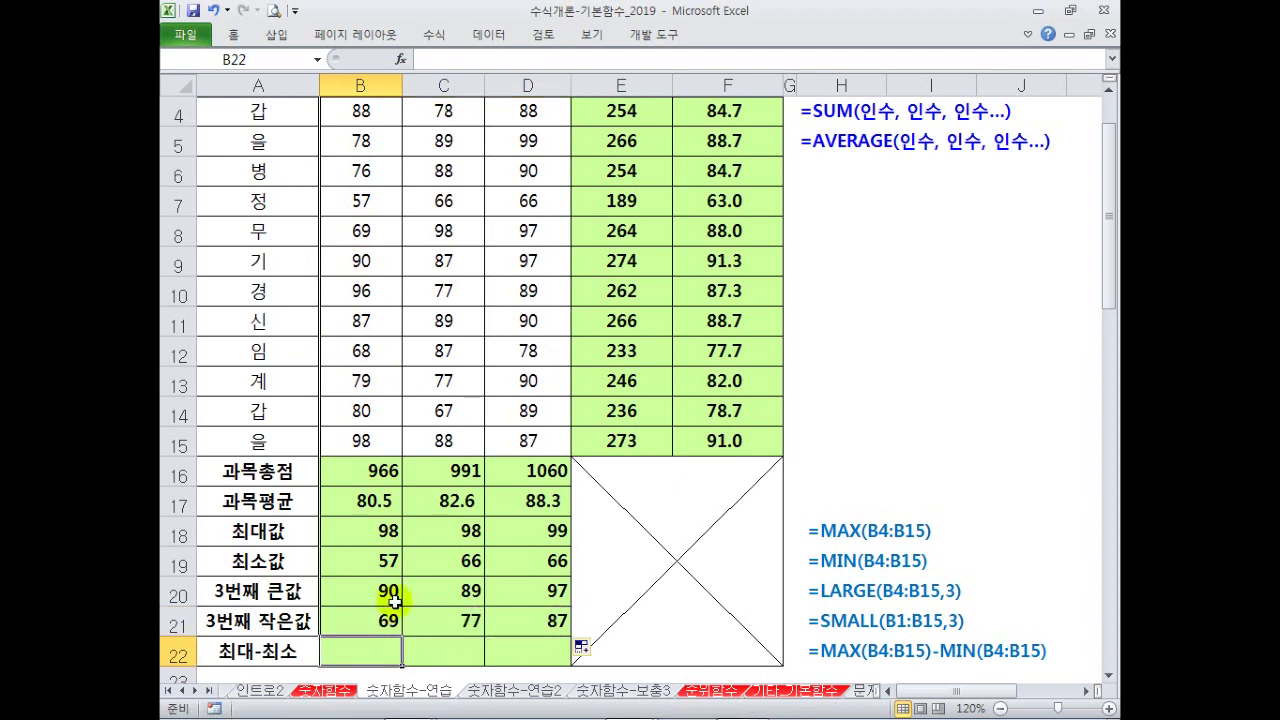
- Write =MAX(B4:B15)-MIN(B4:B15) in B22 for the gap between the highest and lowest 국어 scores
left_click_drag(350, 532, 488, 556)
left_click(345, 660)
type("=")
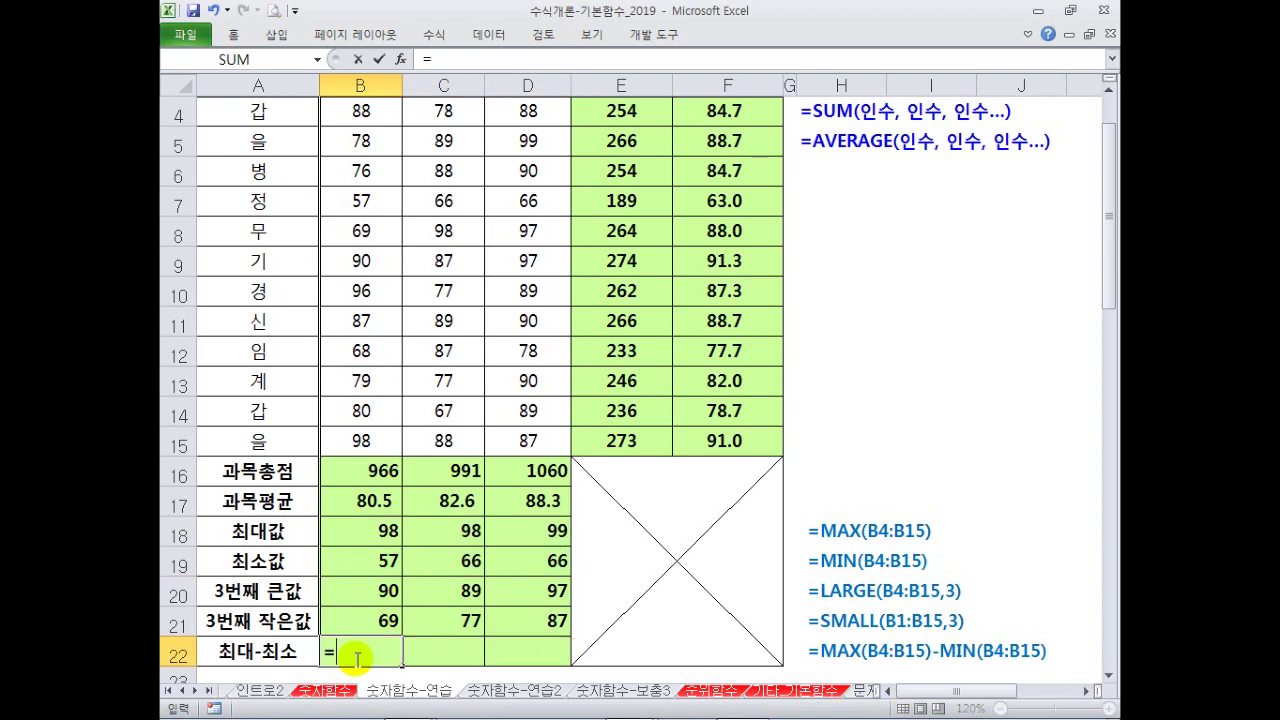
type("max(")
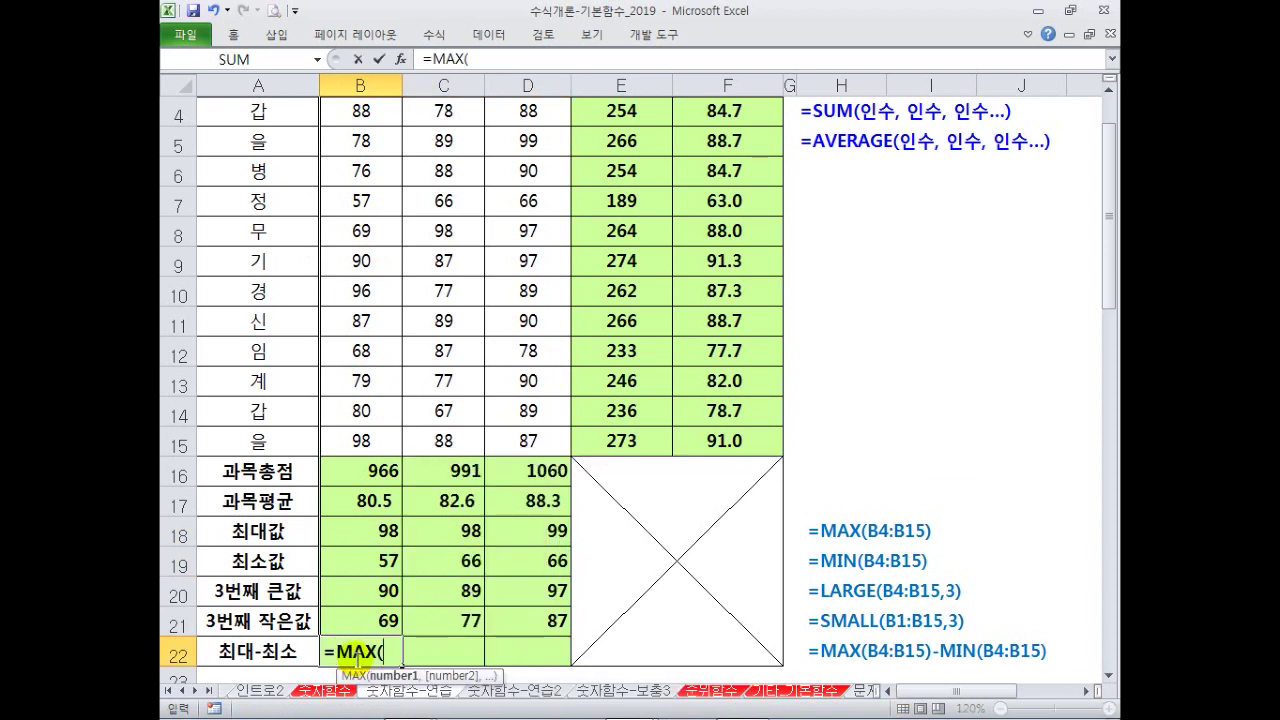
left_click_drag(360, 112, 367, 443)
type(")")
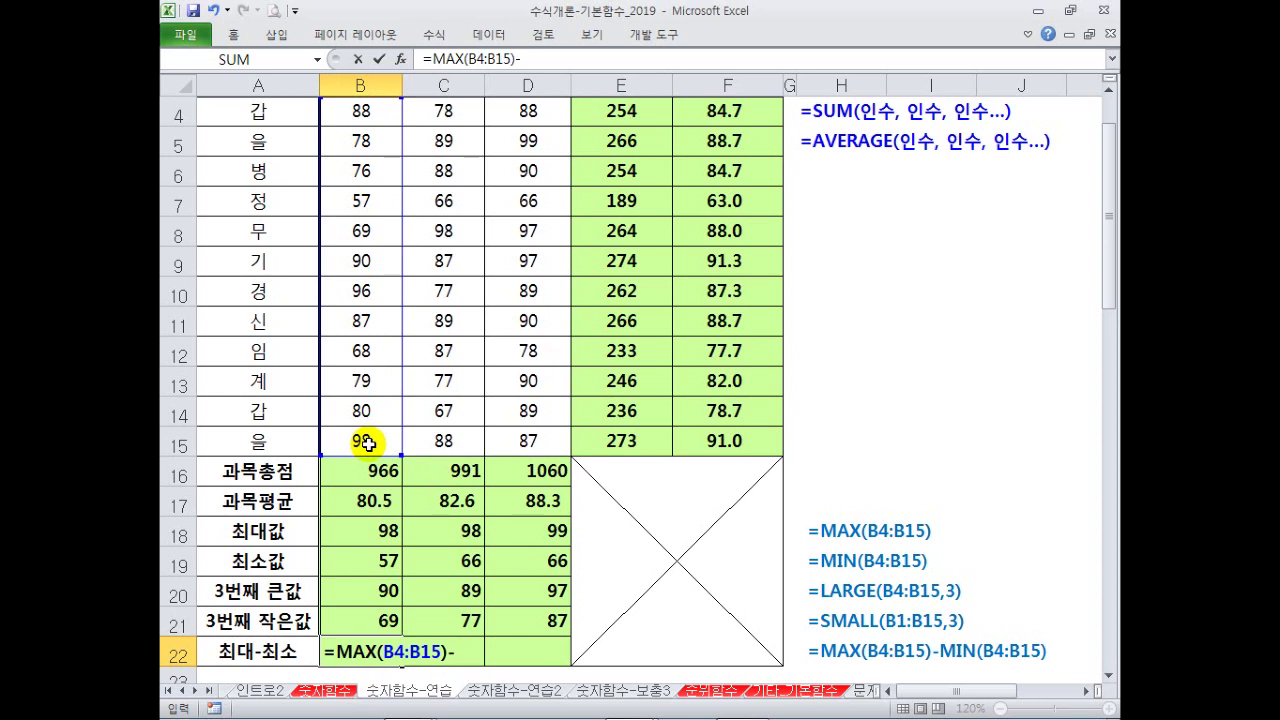
type("-min(")
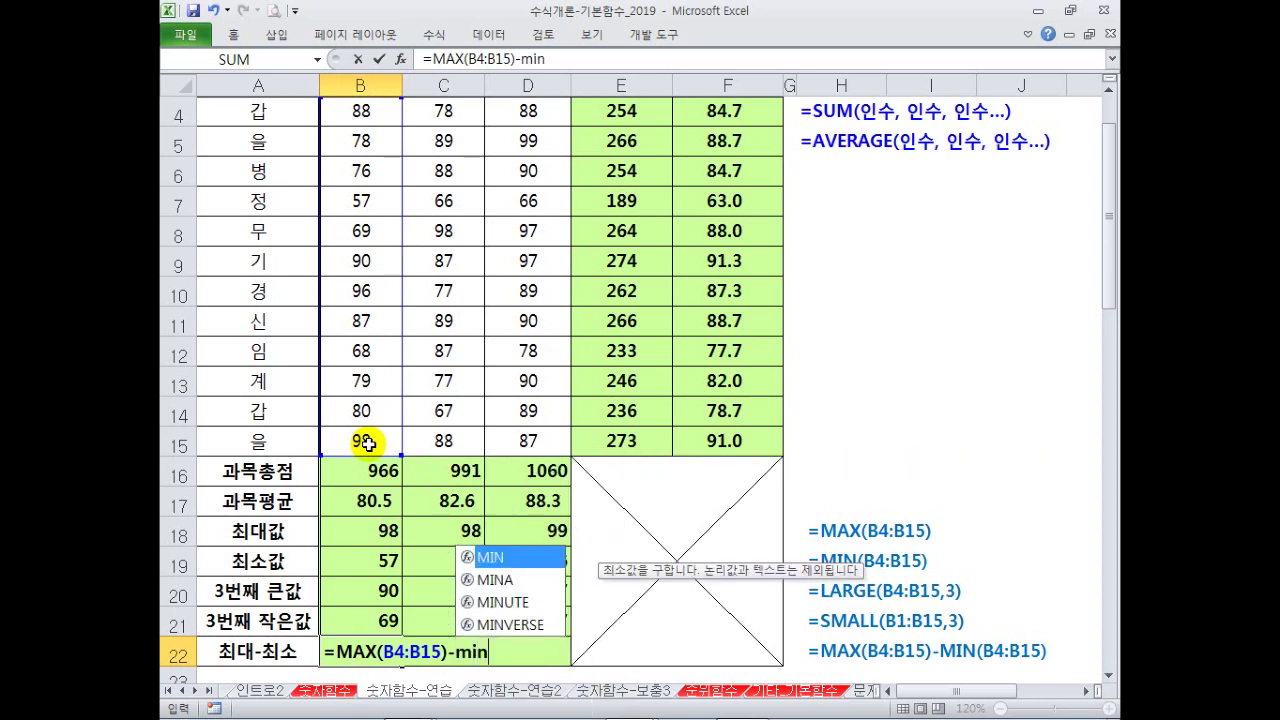
left_click_drag(364, 113, 355, 434)
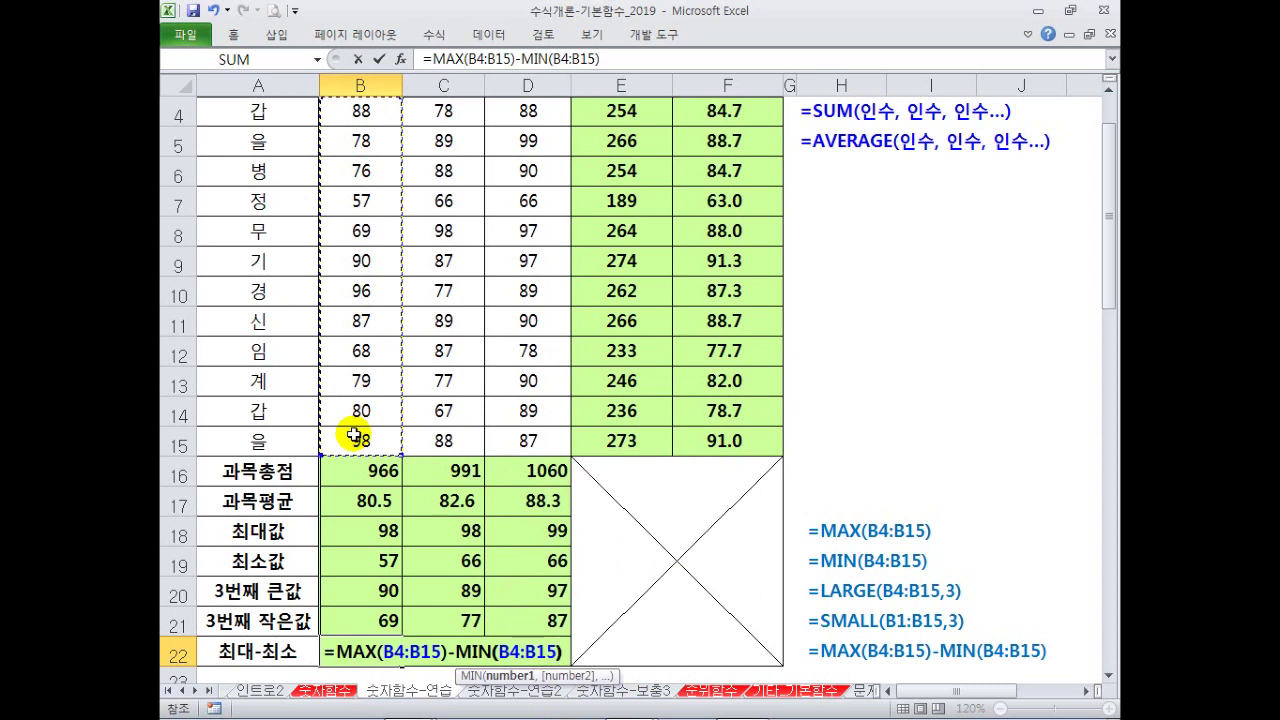
type(")")
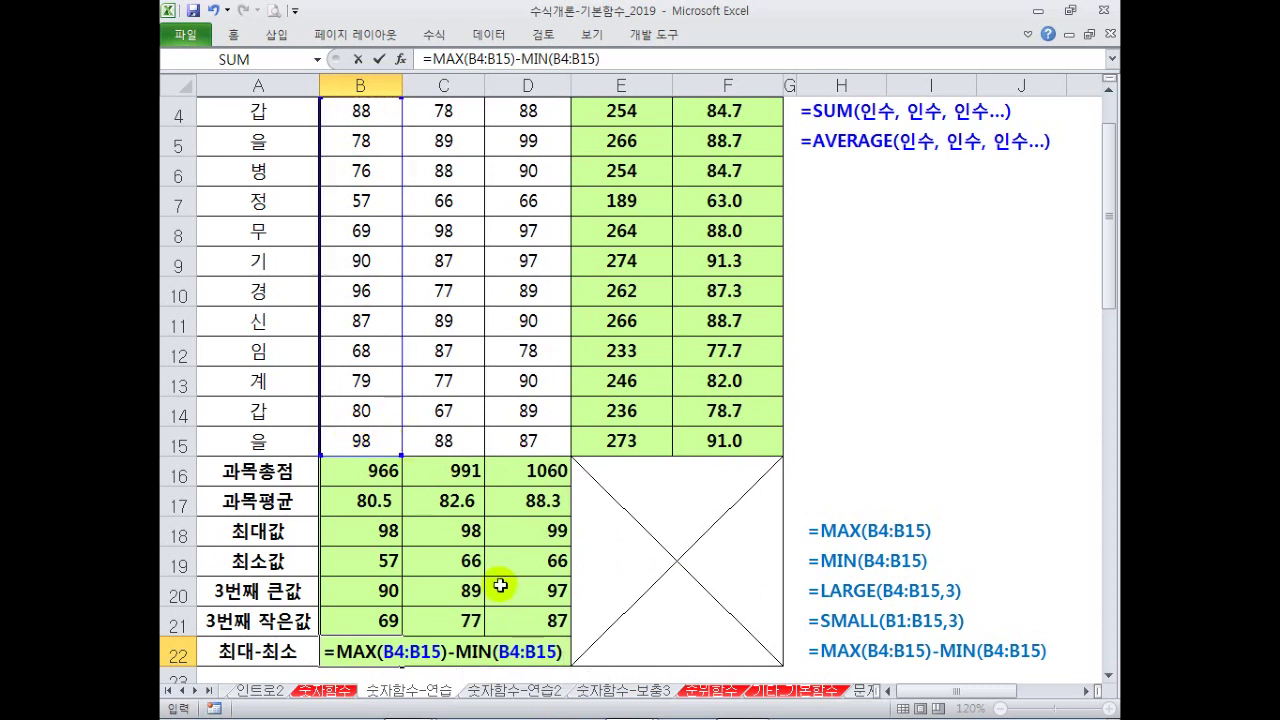
scroll(495, 582, "down", 1)
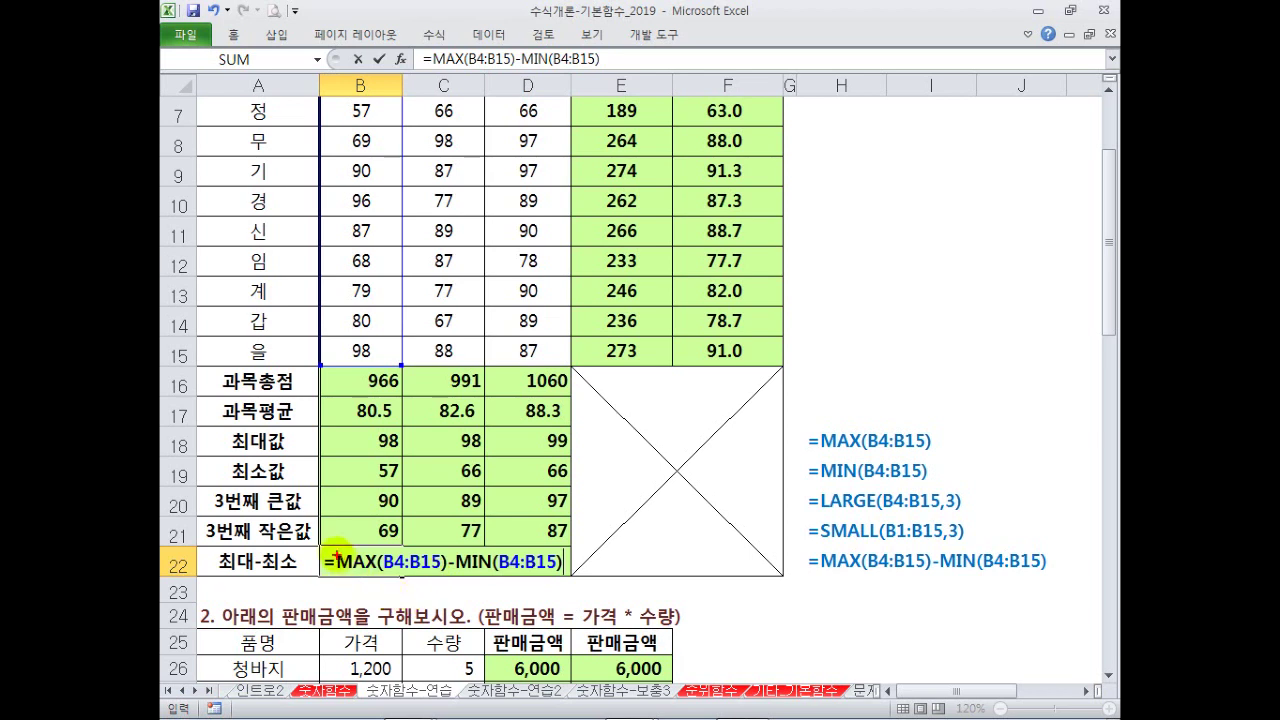
left_click_drag(333, 549, 437, 579)
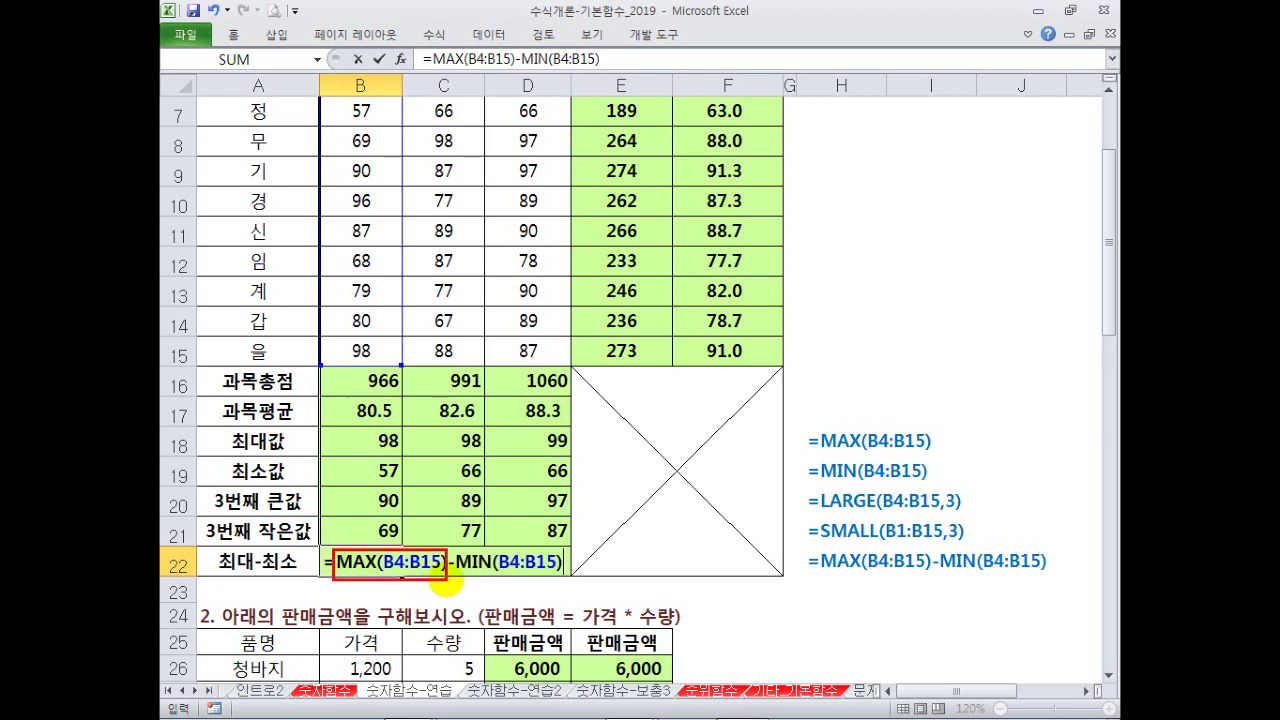
mouse_move(451, 548)
left_mouse_down()
mouse_move(505, 585)
mouse_move(575, 598)
mouse_move(567, 579)
left_mouse_up()
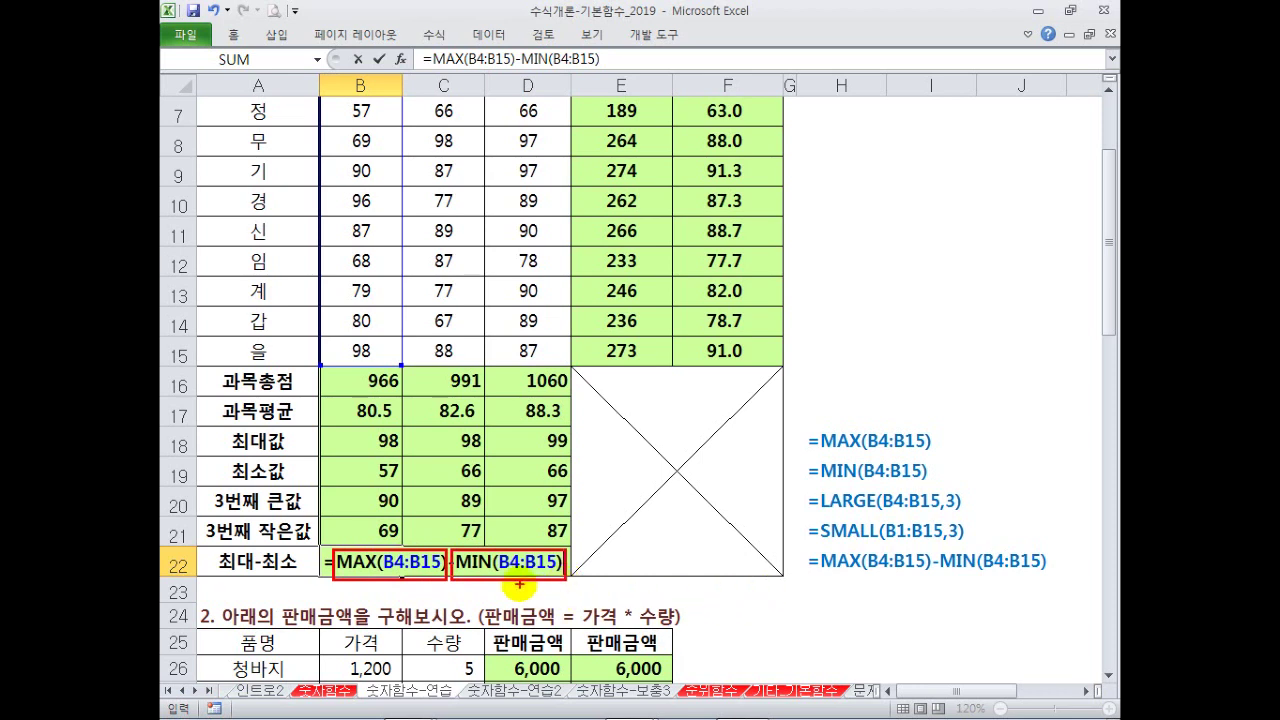
key("Escape")
- Commit the 최대-최소 formula in B22 and fill it across to D22
key("Return")
left_click(396, 566)
left_click_drag(401, 573, 538, 566)
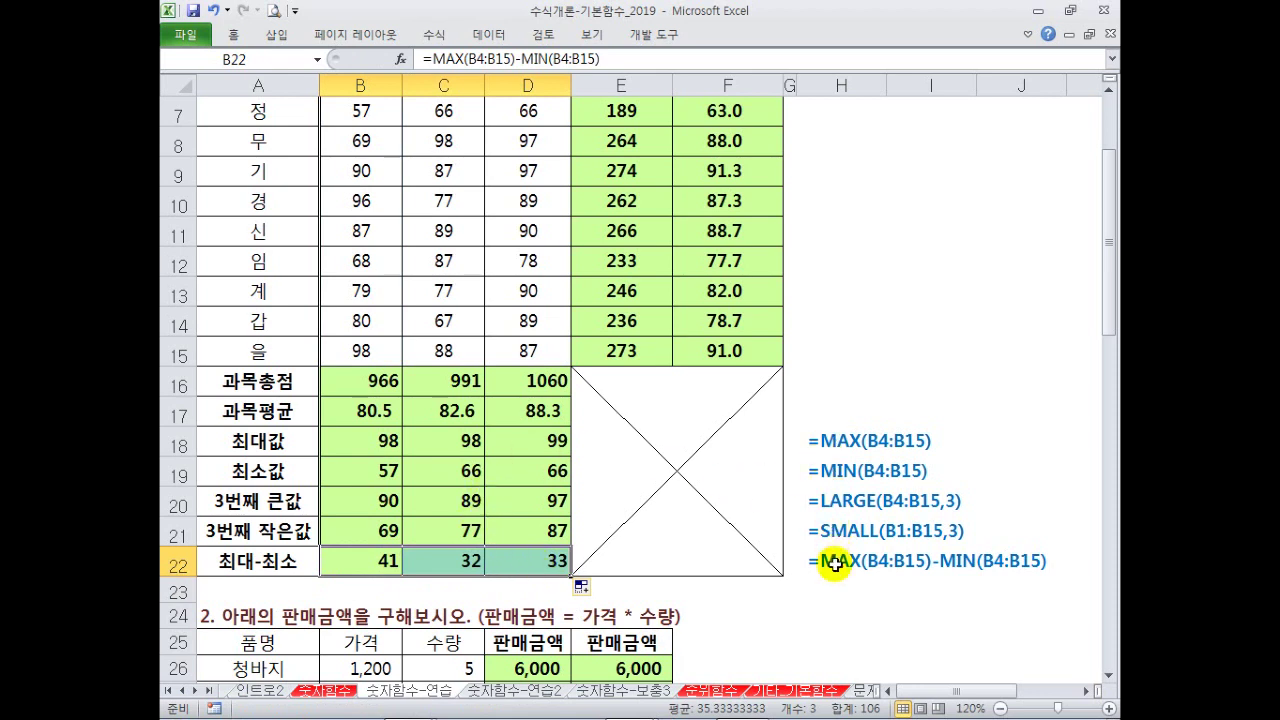
- Review the SUM and AVERAGE syntax notes in H4:H5 and the sample 판매금액 formulas at D26 and E32
scroll(690, 358, "up", 2)
left_click_drag(816, 204, 835, 230)
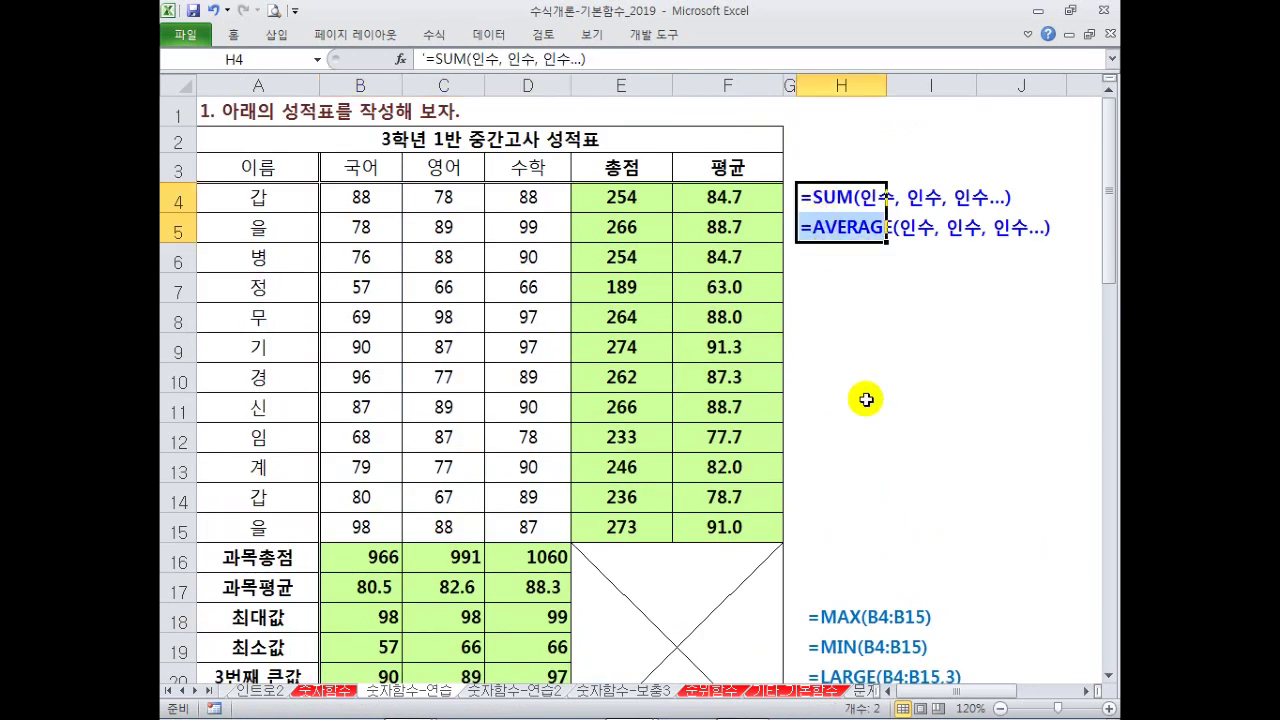
scroll(849, 357, "down", 1)
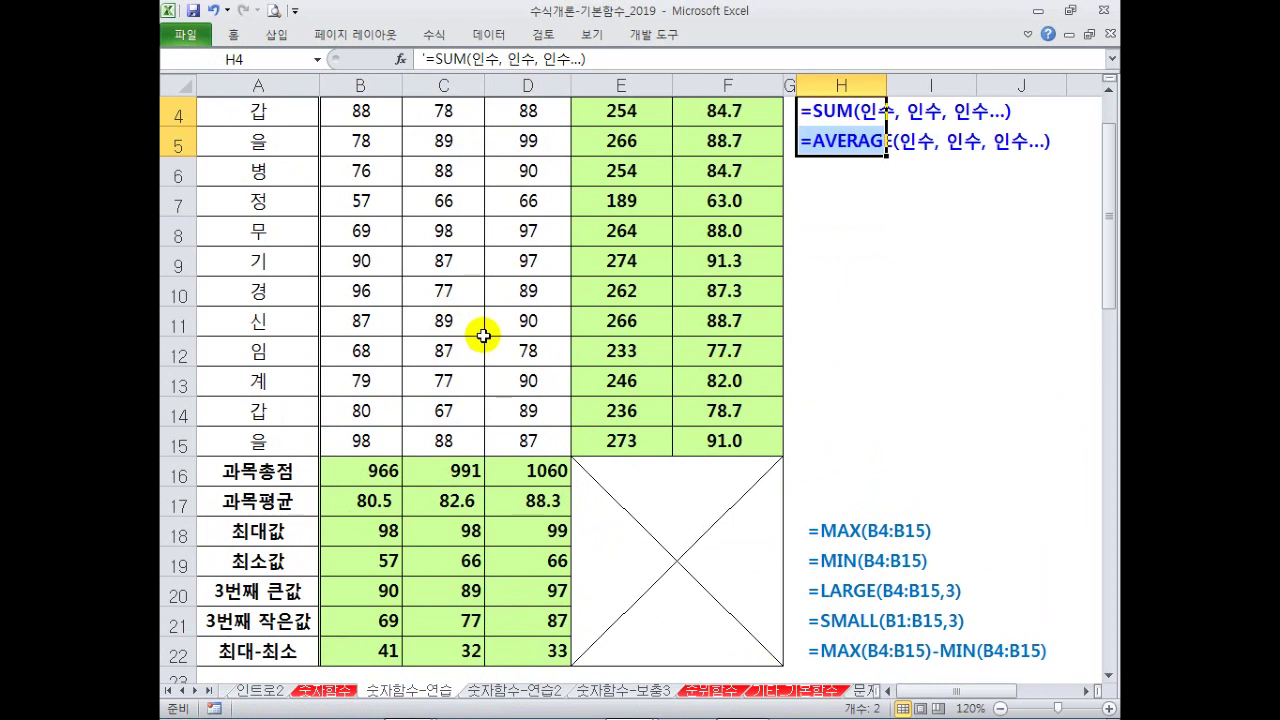
scroll(483, 336, "down", 4)
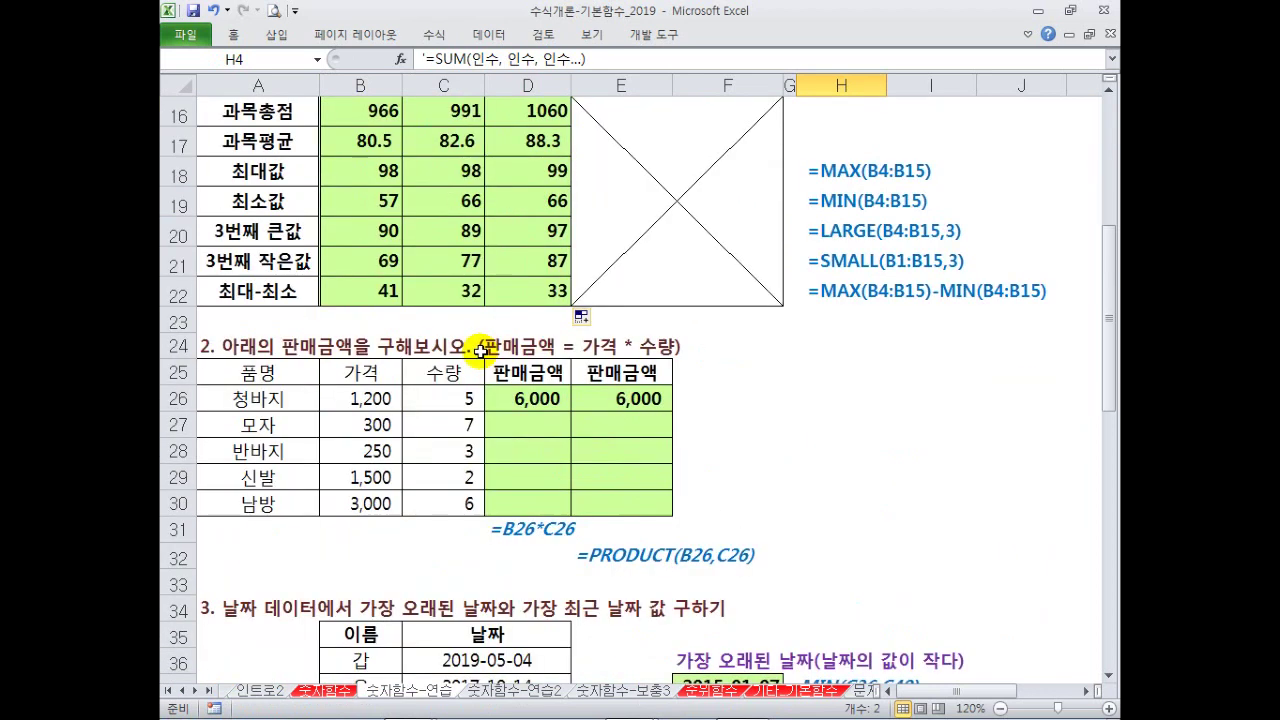
left_click(525, 402)
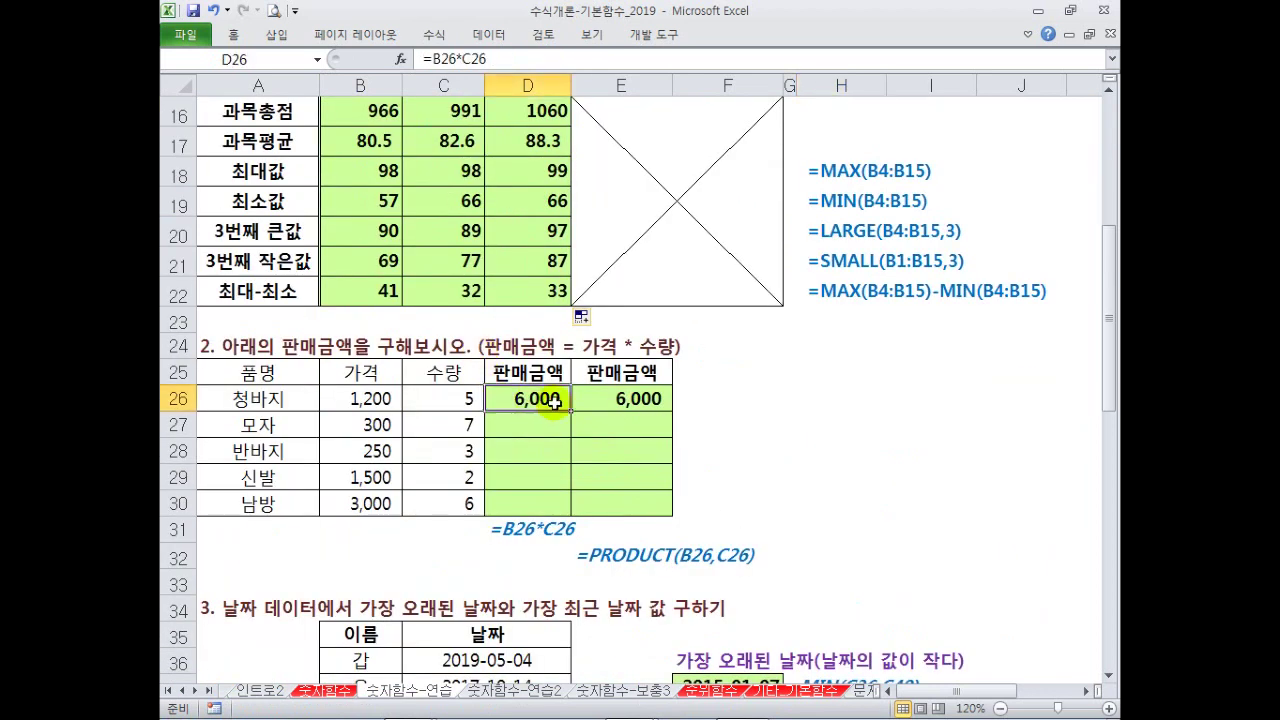
left_click(604, 557)
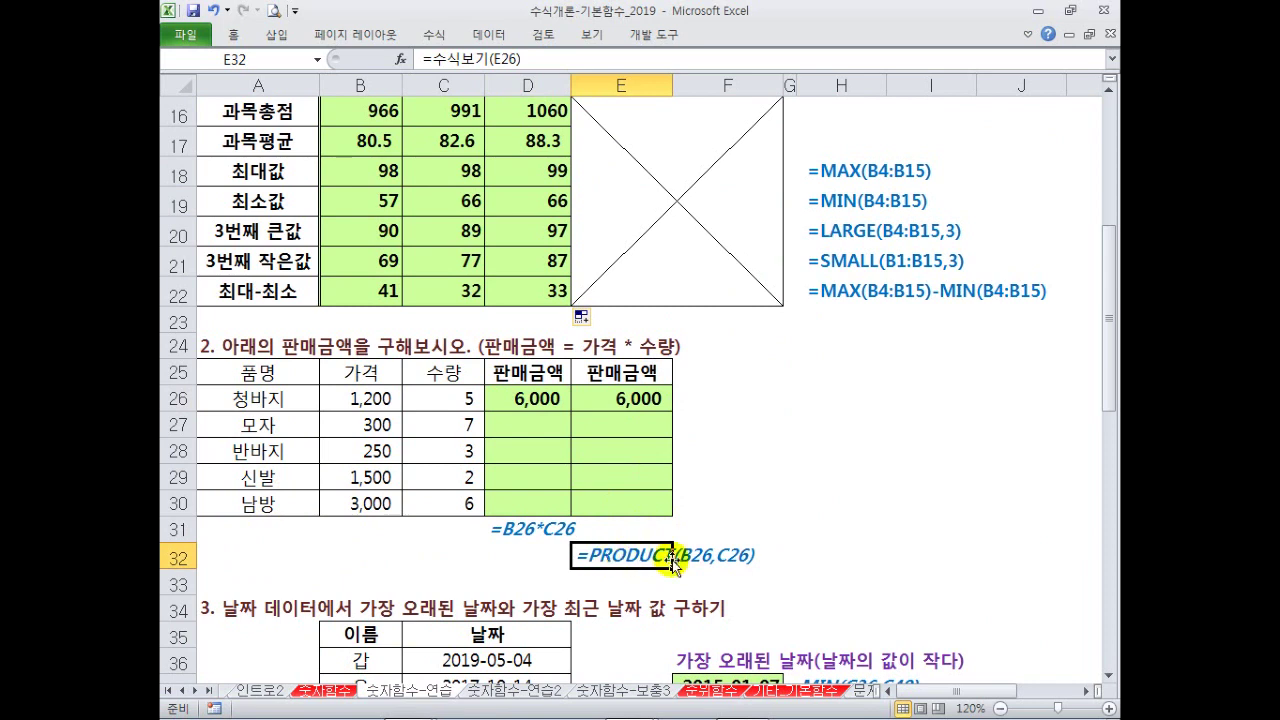
- Clear D26, enter =B26*C26 as the 판매금액 for 청바지, and fill it down to D30
left_click(543, 405)
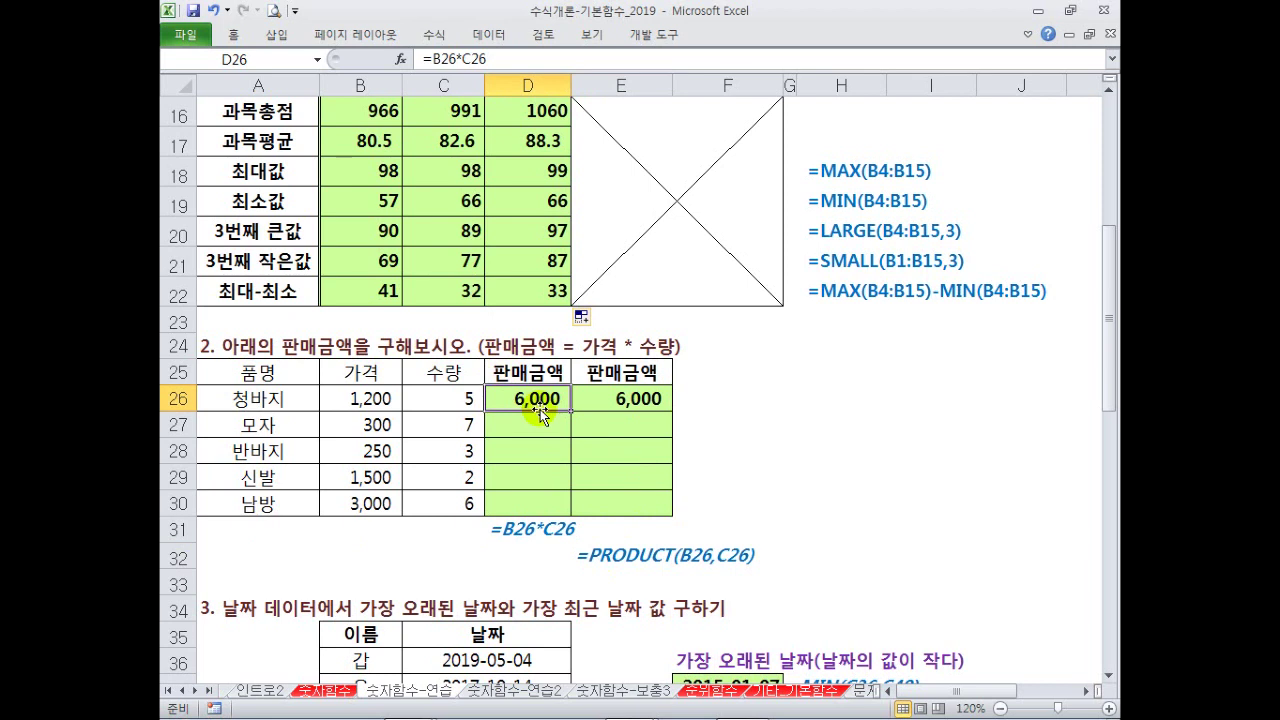
key("Delete")
type("=")
left_click(380, 399)
type("*")
left_click(447, 400)
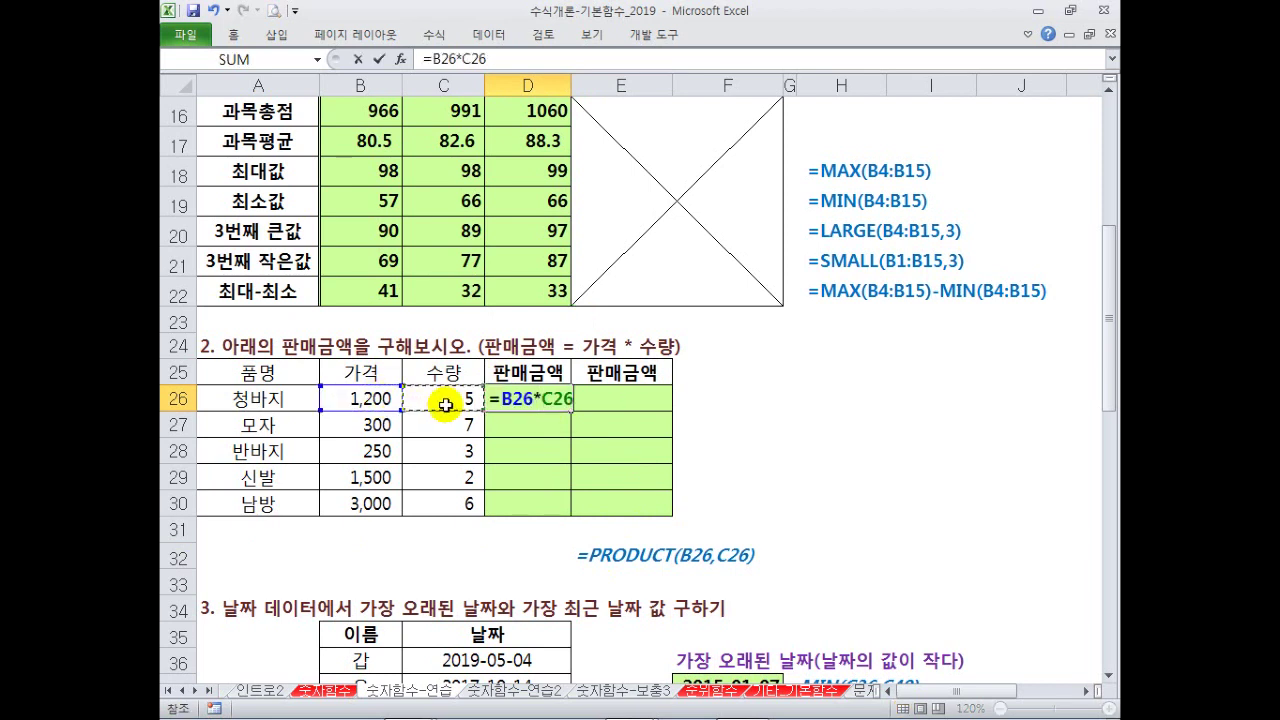
key("Return")
left_click(546, 403)
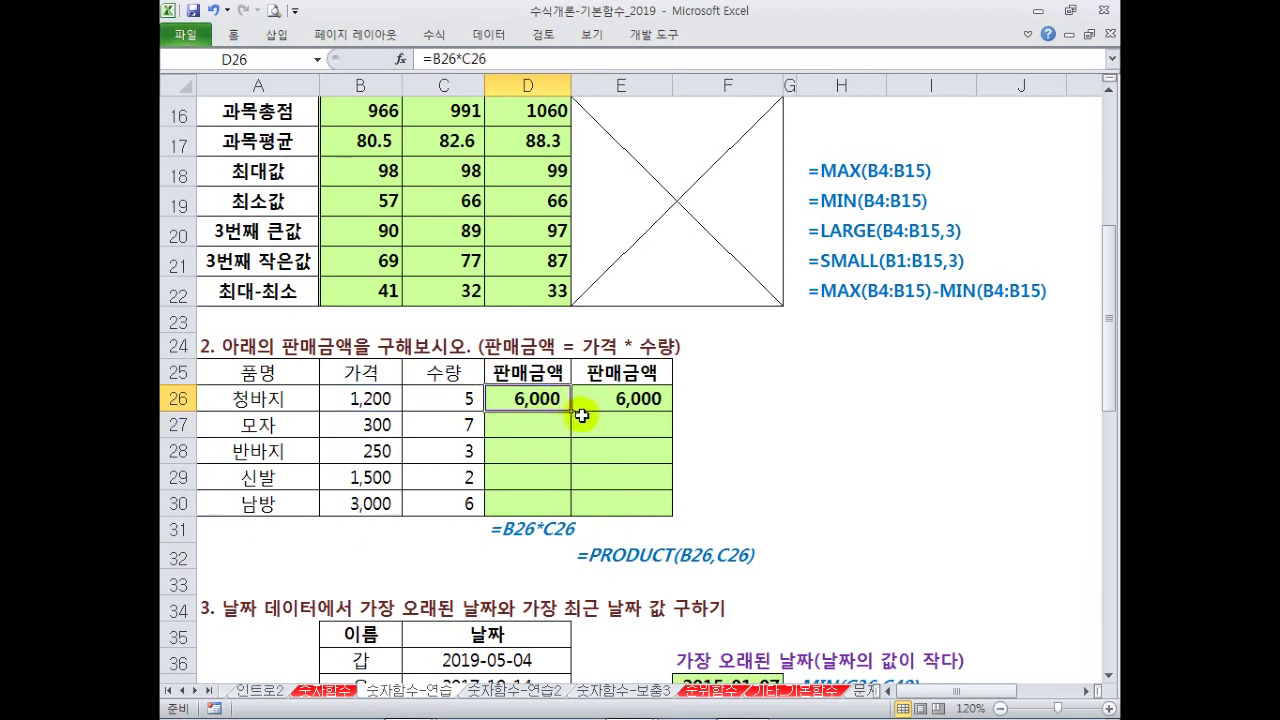
left_click_drag(571, 410, 573, 508)
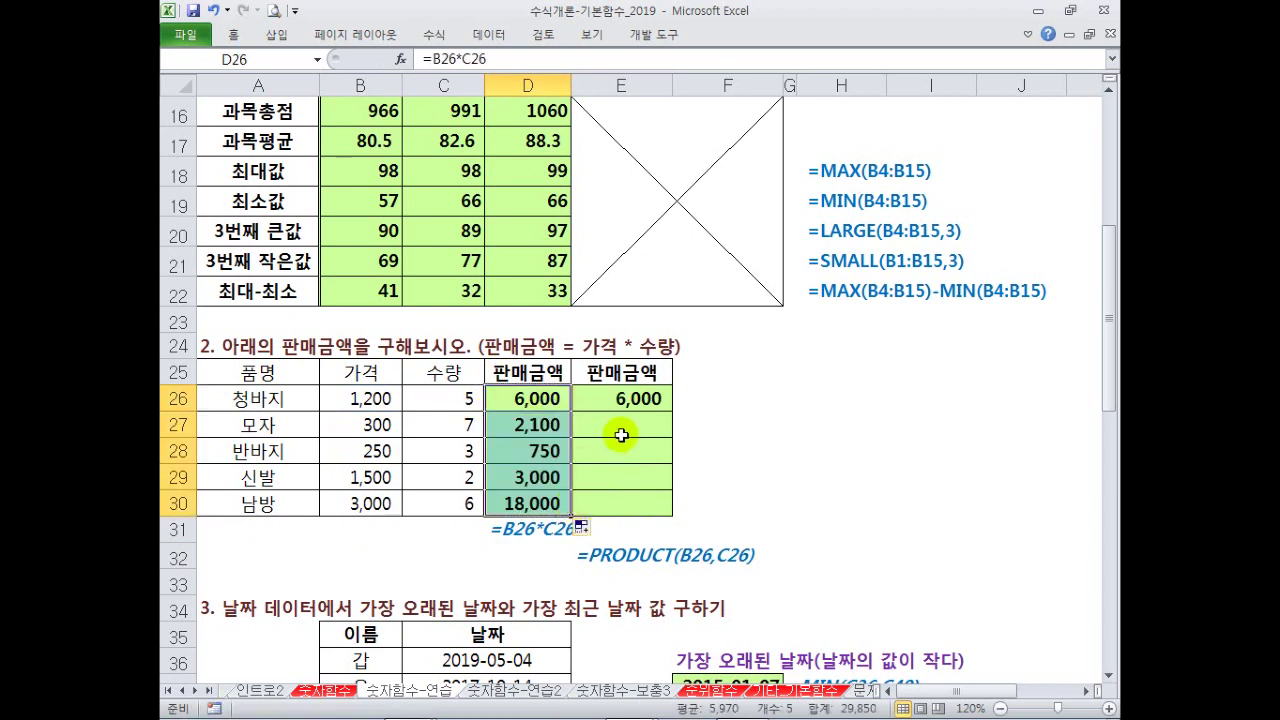
- Replace the contents of E26 with =PRODUCT(B26,C26) for the second 판매금액 column
left_click(622, 403)
key("Delete")
type("=pro")
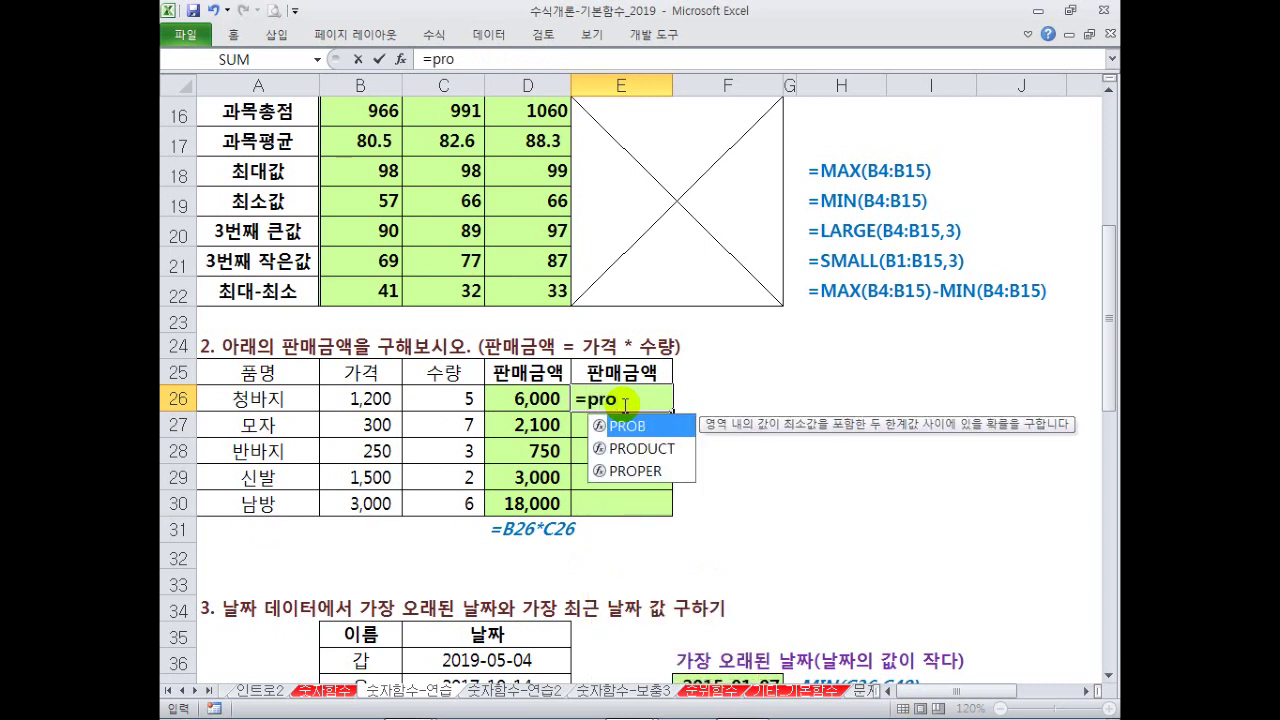
key("Down")
key("Tab")
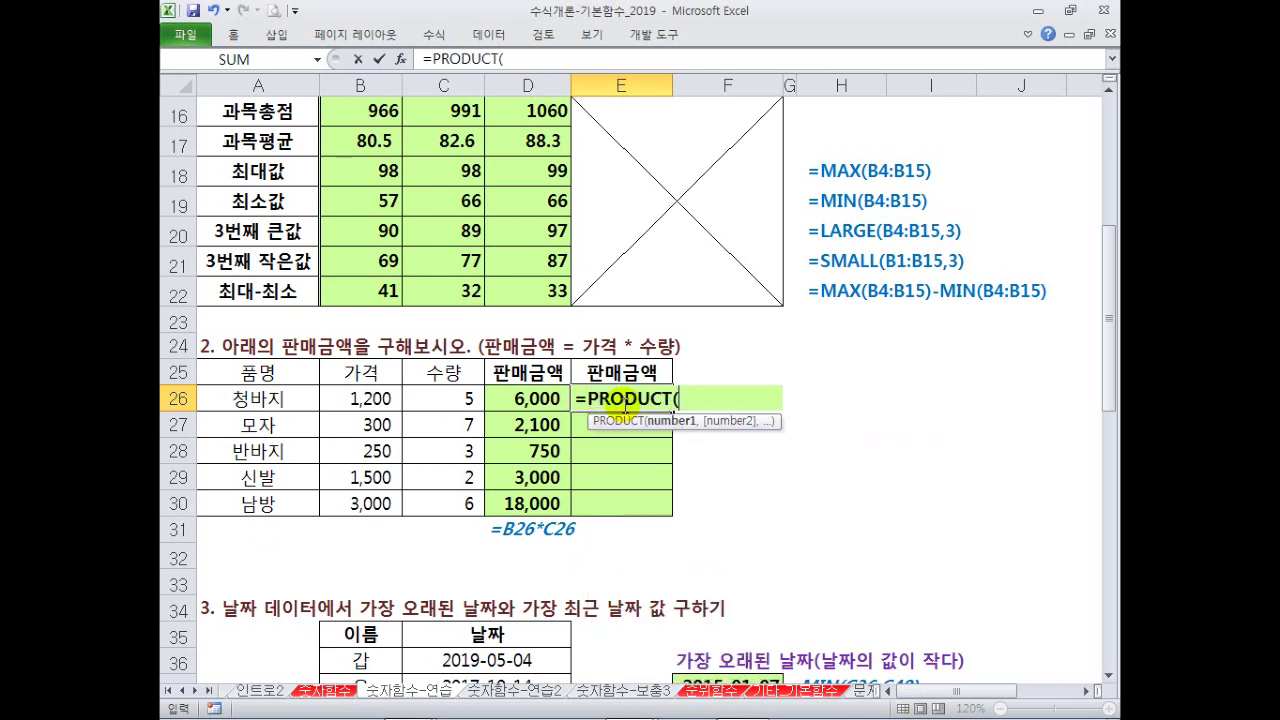
left_click(370, 401)
type(",")
left_click(445, 399)
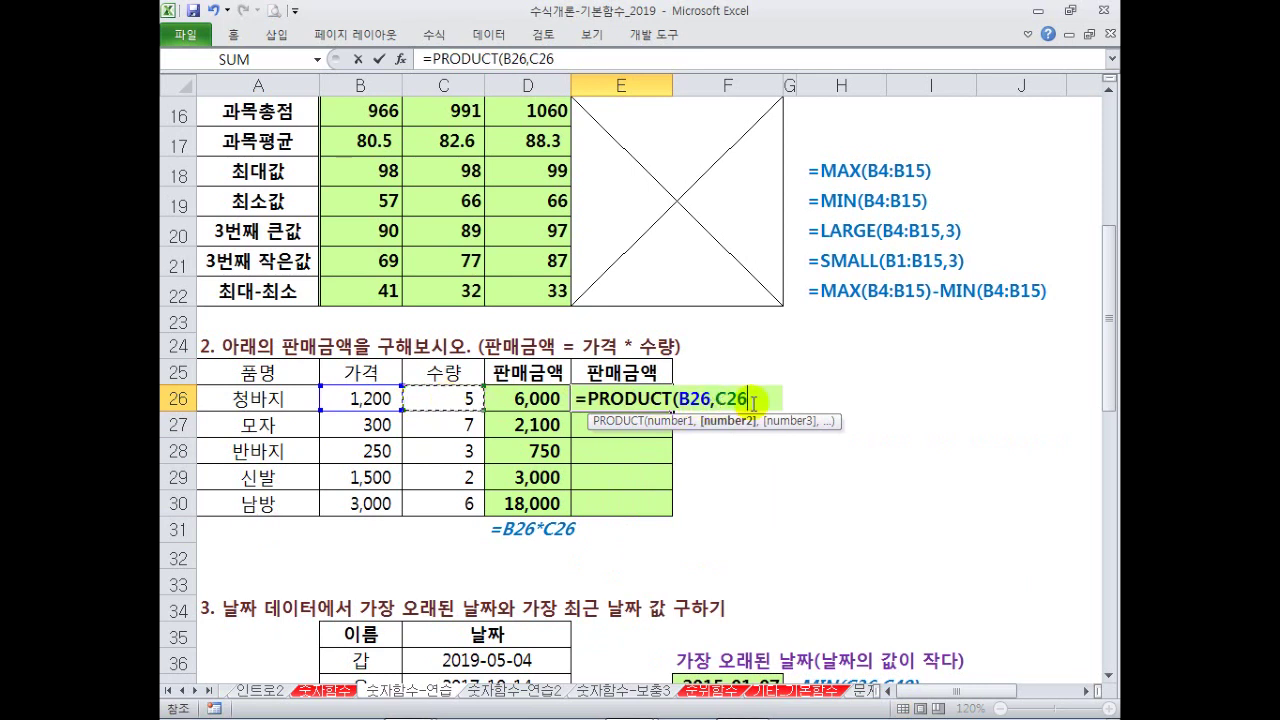
type(")")
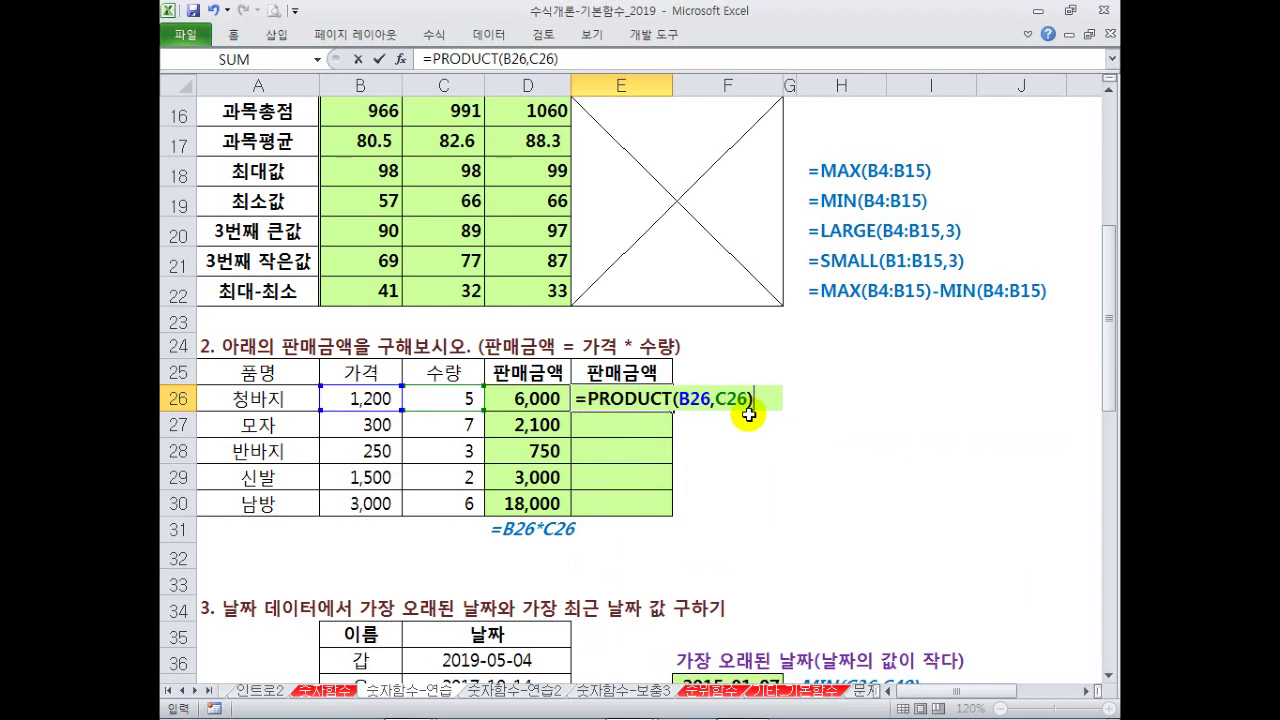
- Try an asterisk between B26 and C26 in E26's PRODUCT formula, and restore the comma separator
left_click(695, 398)
left_click(735, 398)
left_click(710, 398)
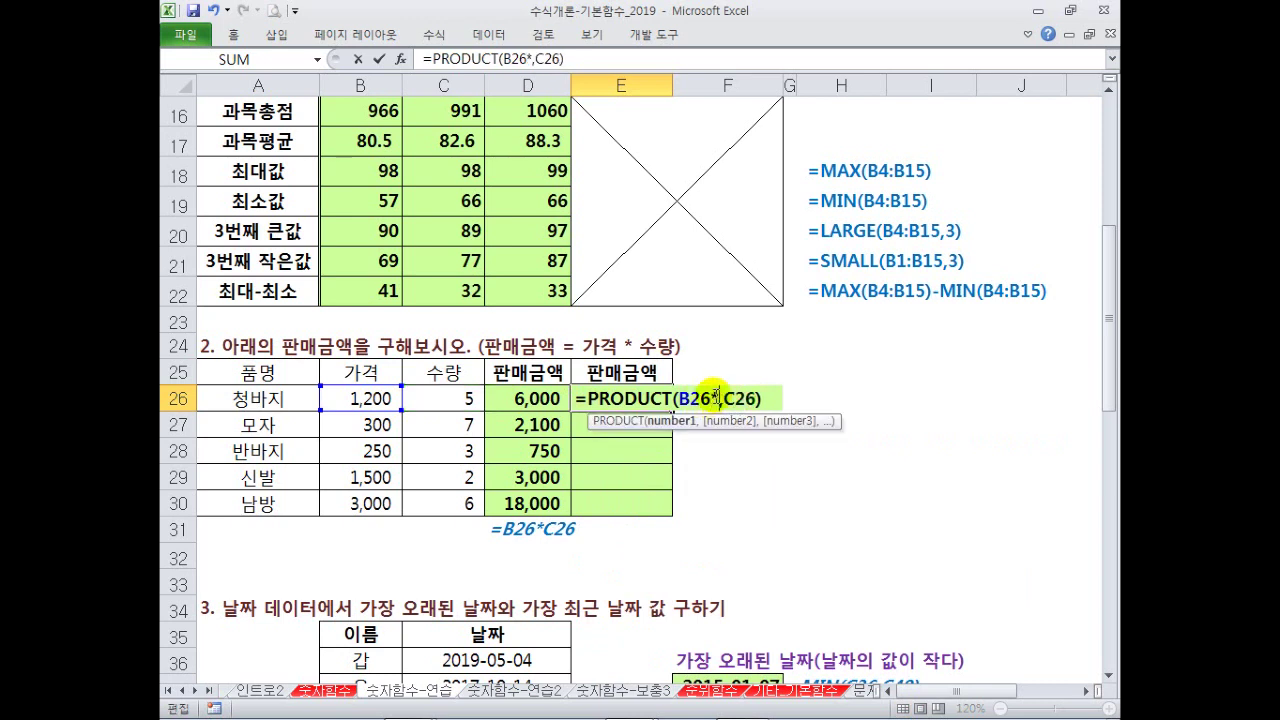
key("Delete")
type("*")
key("BackSpace")
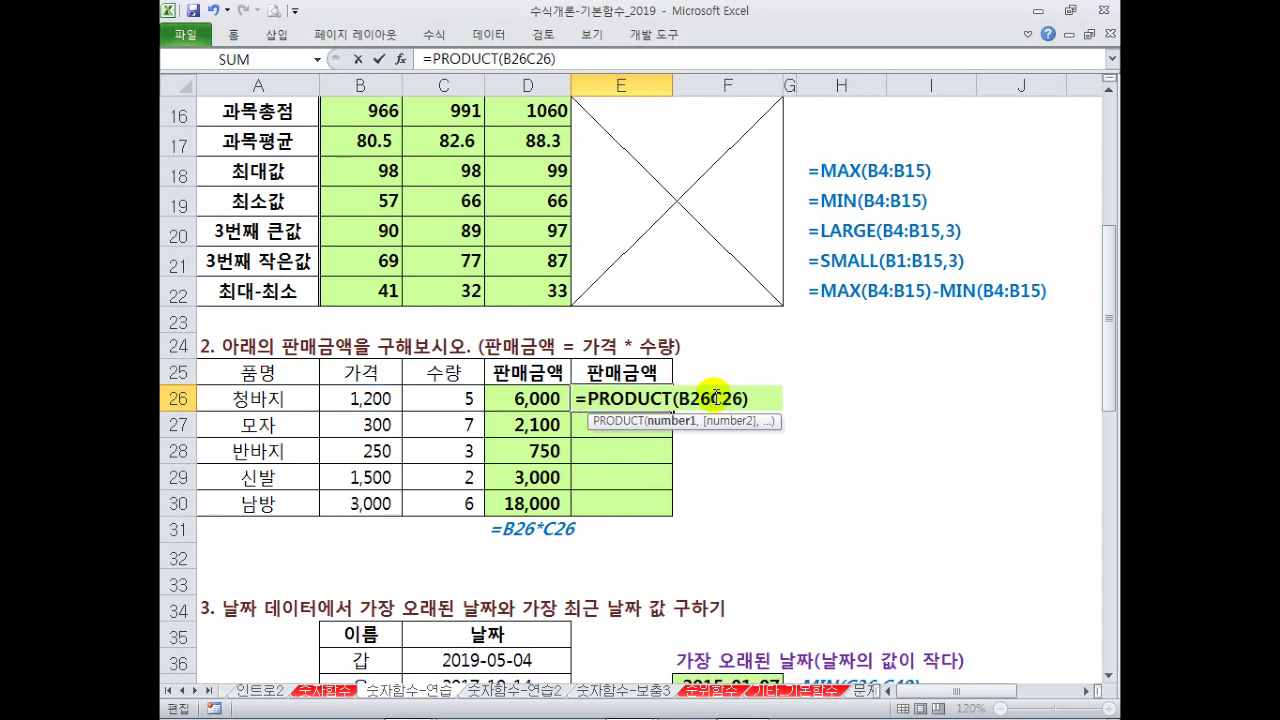
type(",")
left_click(753, 397)
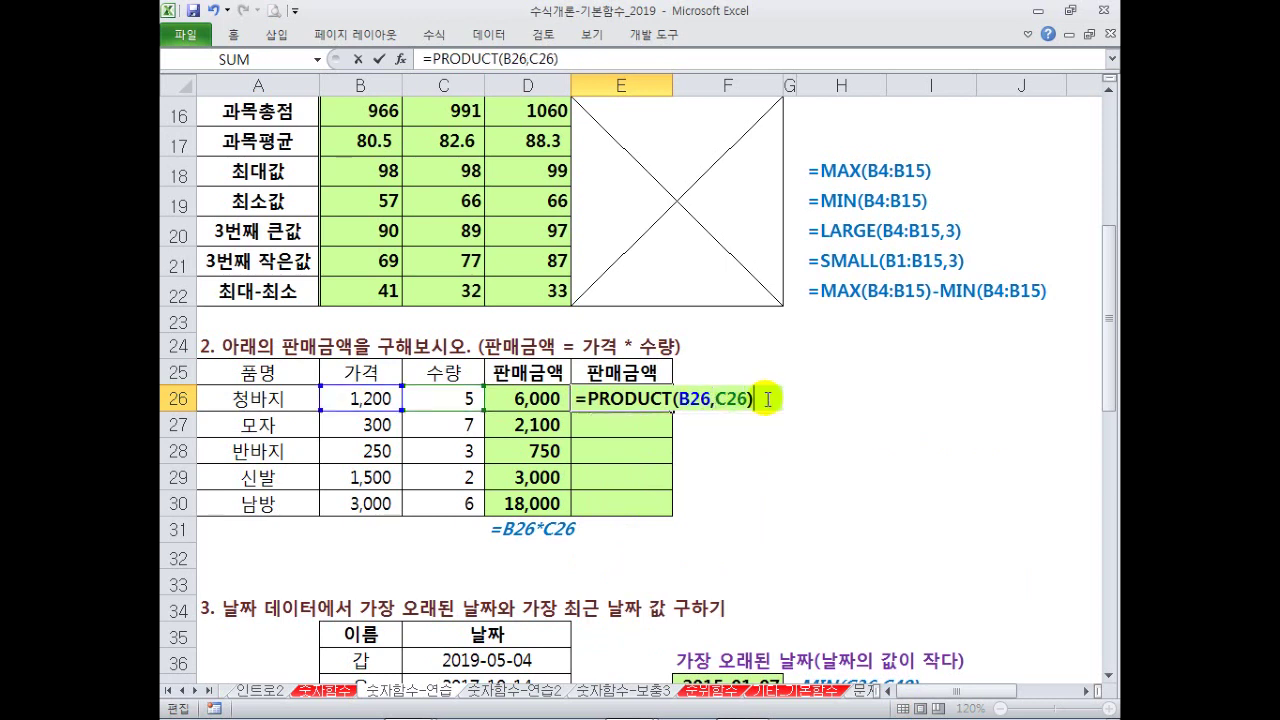
- Commit the PRODUCT formula in E26 and fill it down to E30
key("Return")
left_click(640, 402)
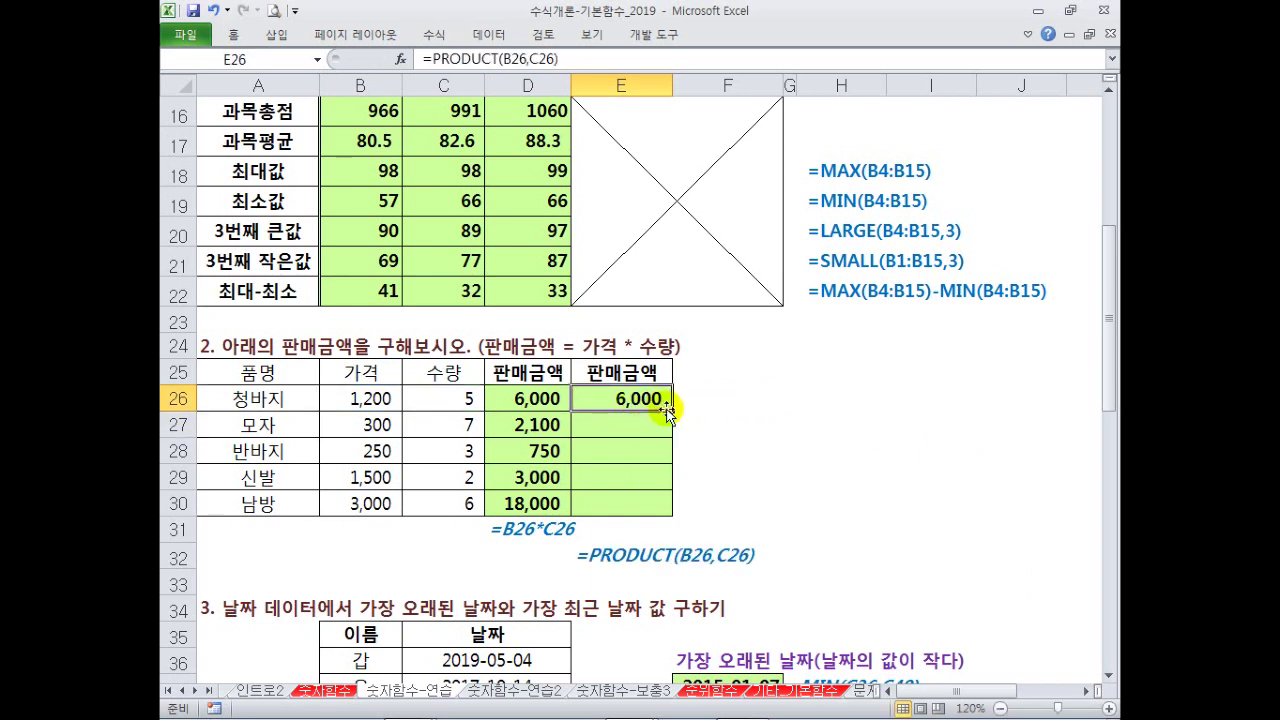
left_click_drag(669, 410, 655, 512)
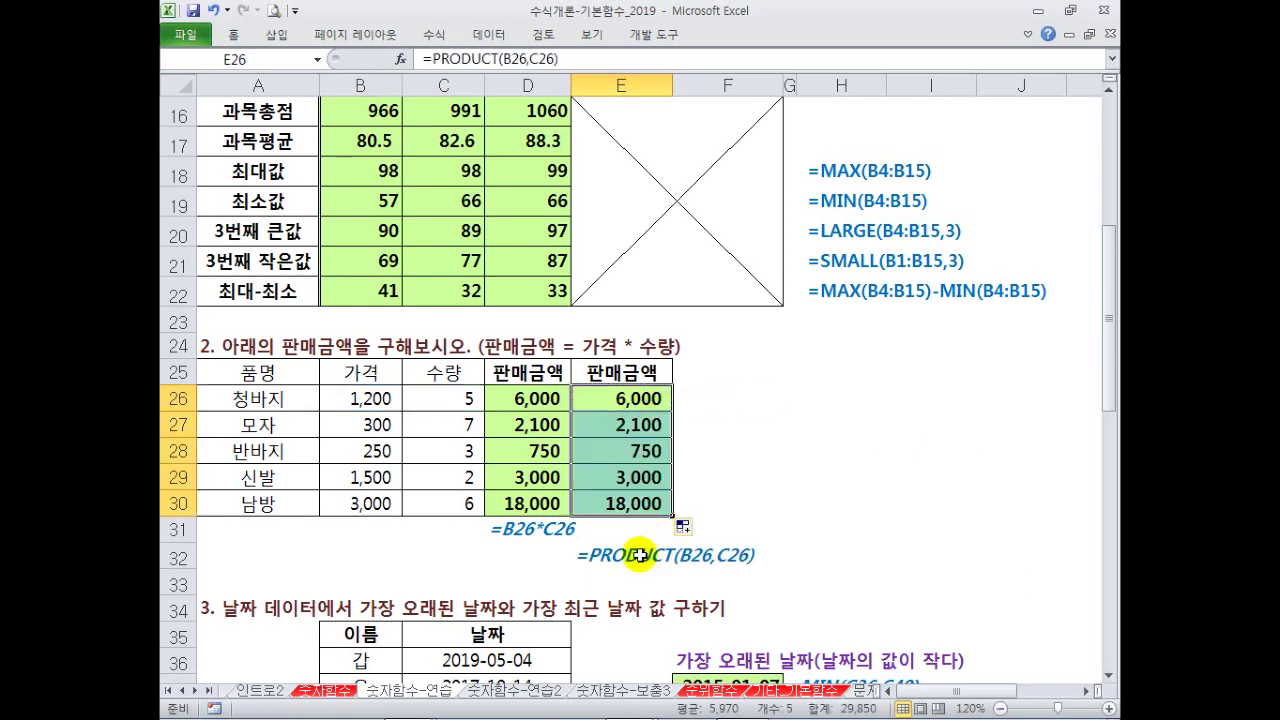
left_click(638, 557)
left_click(752, 494)
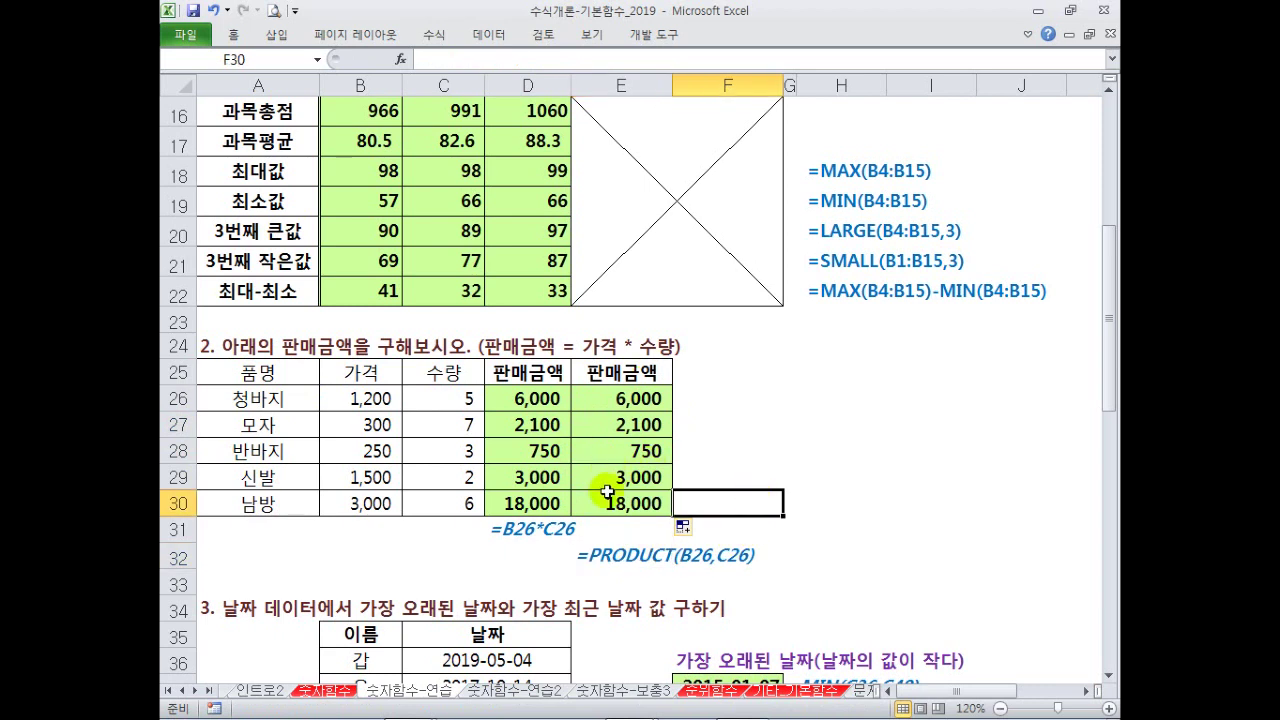
- Review the dates in C36:C40 and the MIN formula in F37 that finds the oldest date, and recommit it unchanged
scroll(611, 548, "down", 3)
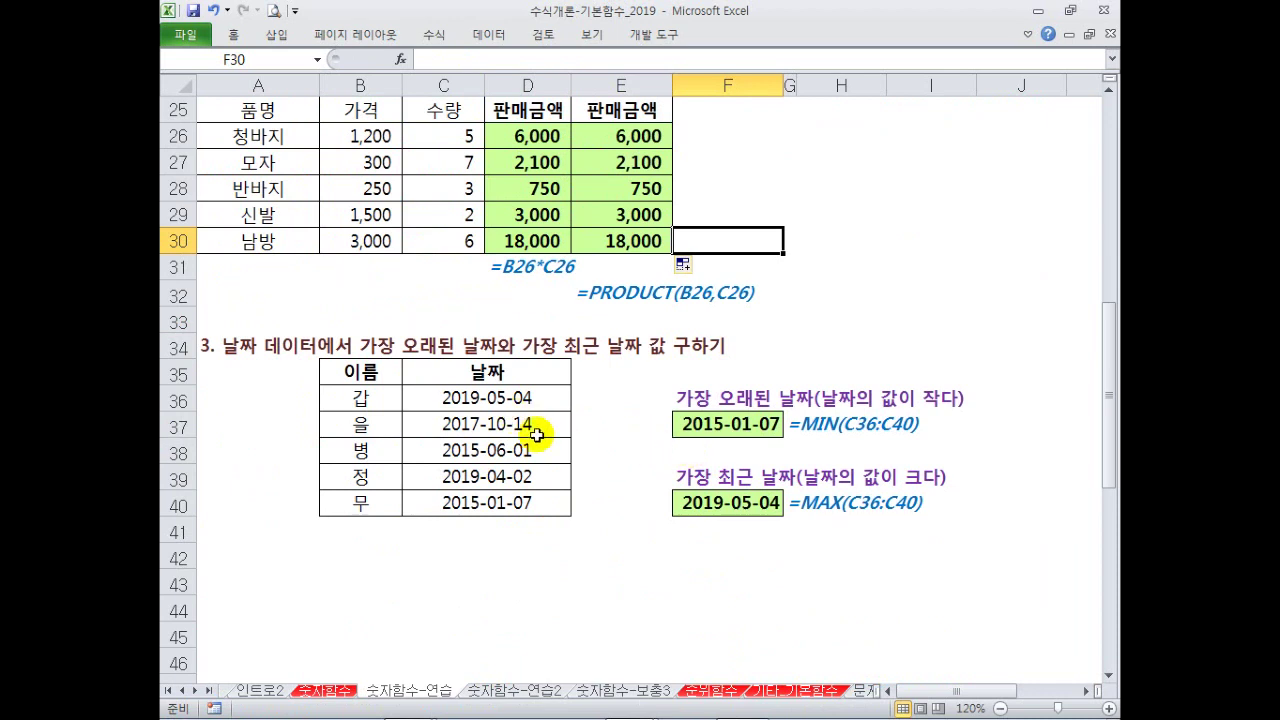
left_click(513, 401)
left_click_drag(513, 401, 521, 502)
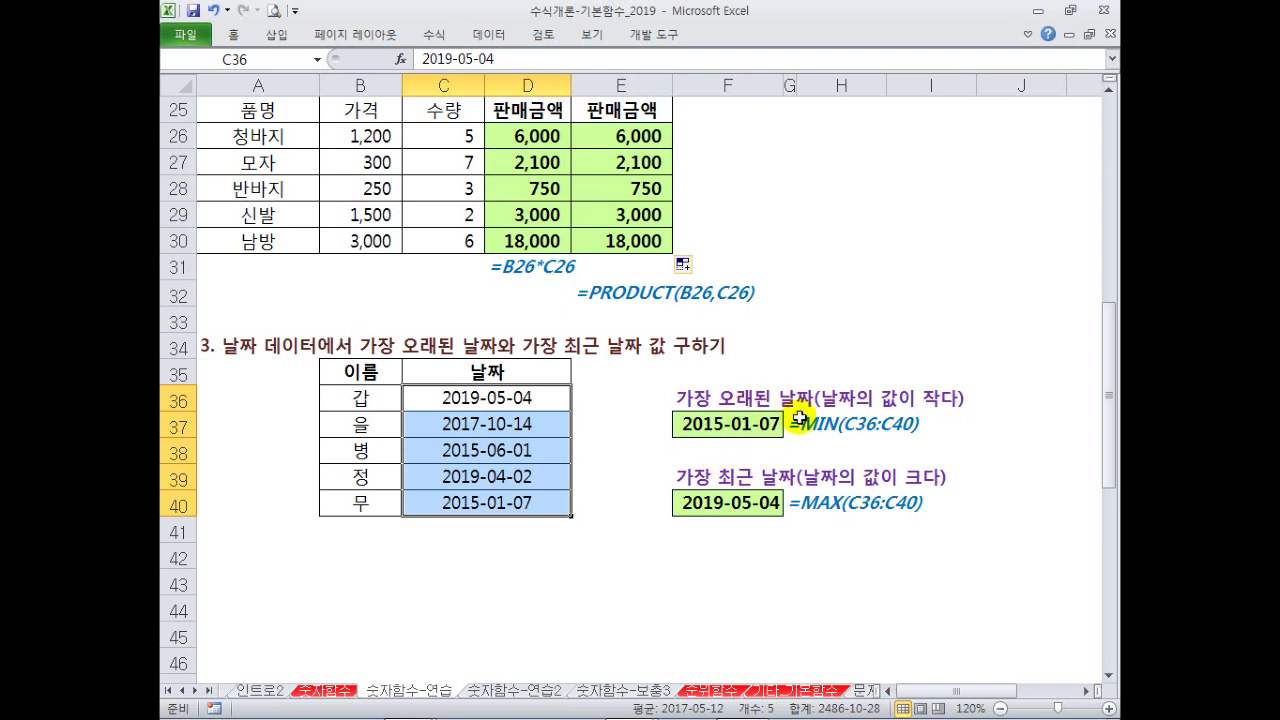
left_click(742, 424)
double_click(742, 424)
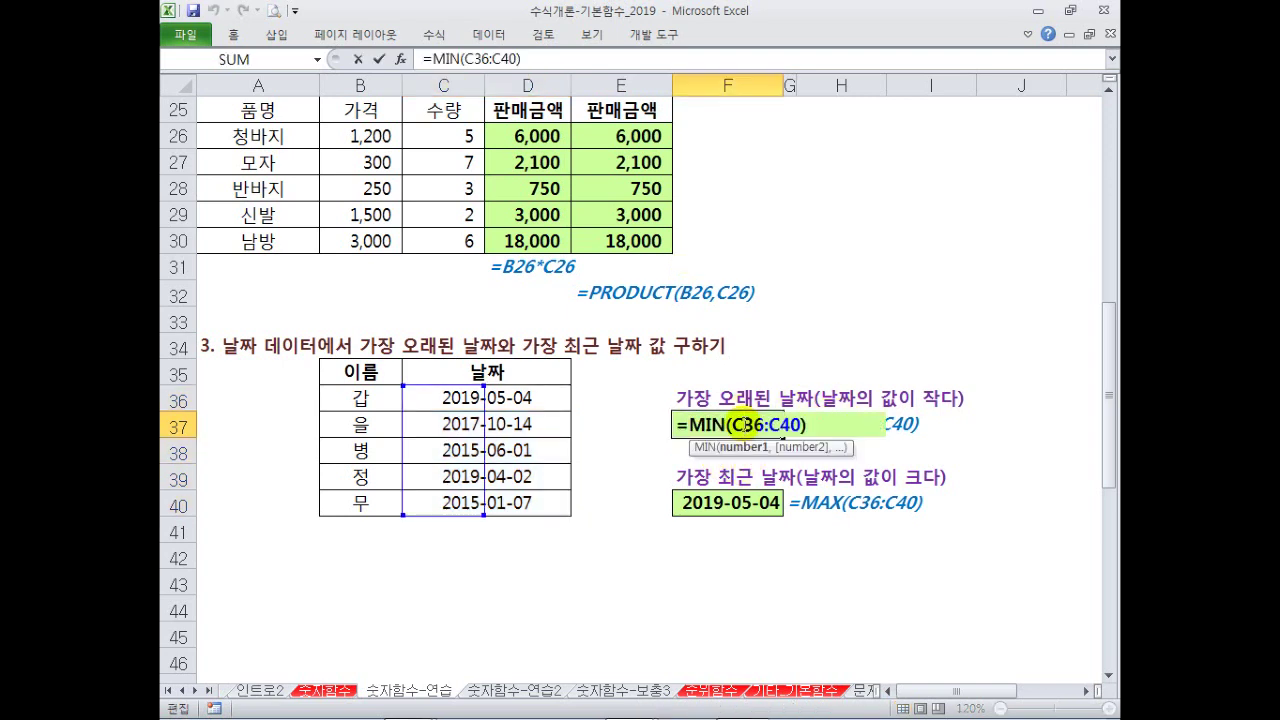
left_click(810, 425)
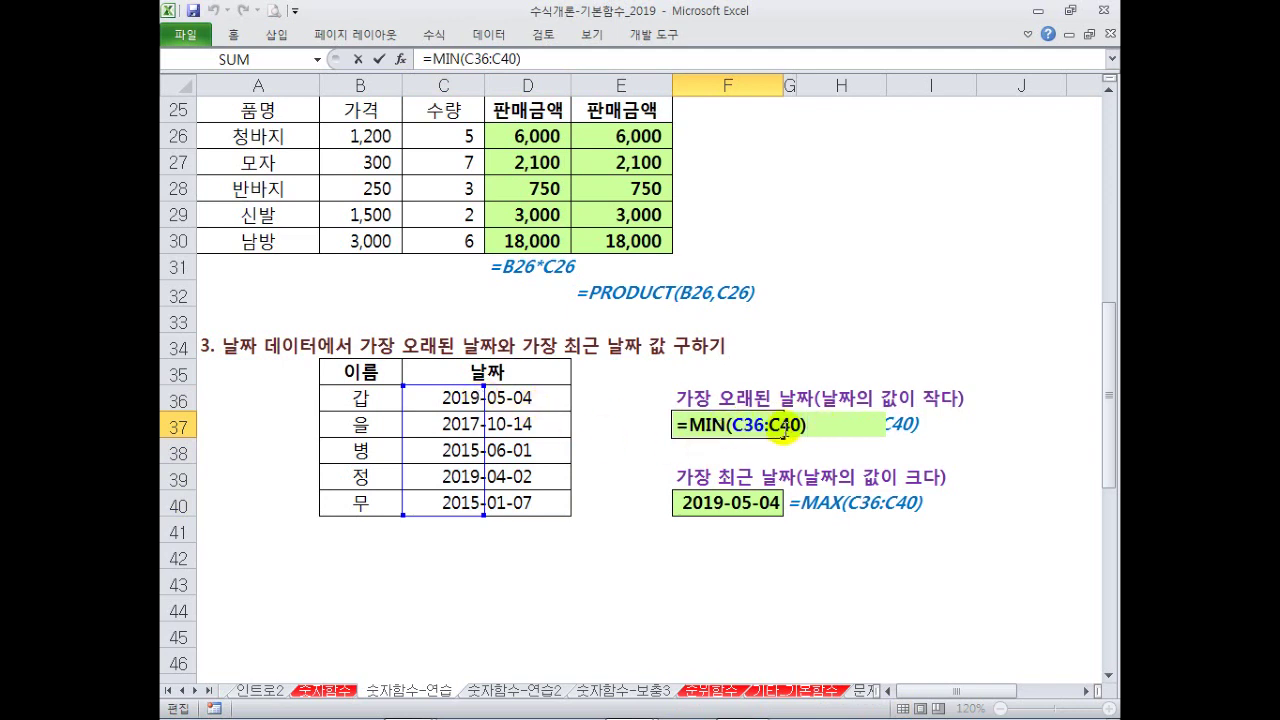
key("ctrl+Return")
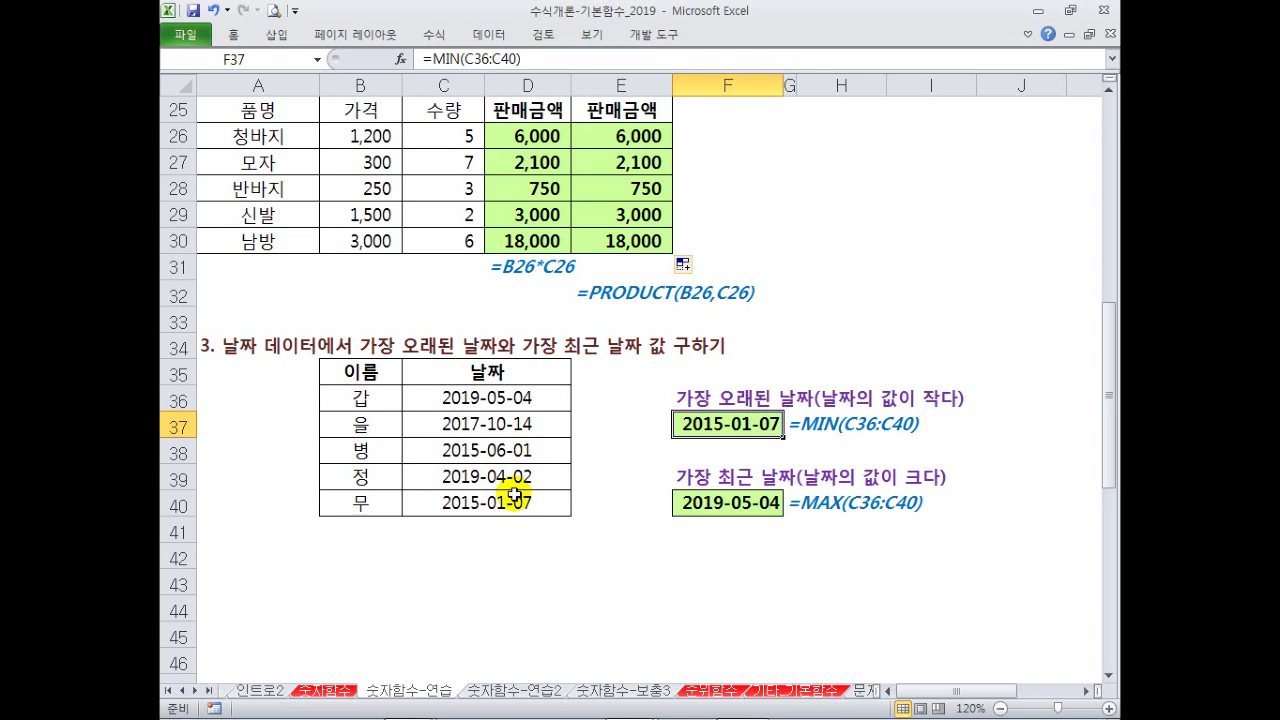
- Compare the MAX formula for the most recent date in F40 with the MIN formula for the oldest date in F37
left_click(512, 400)
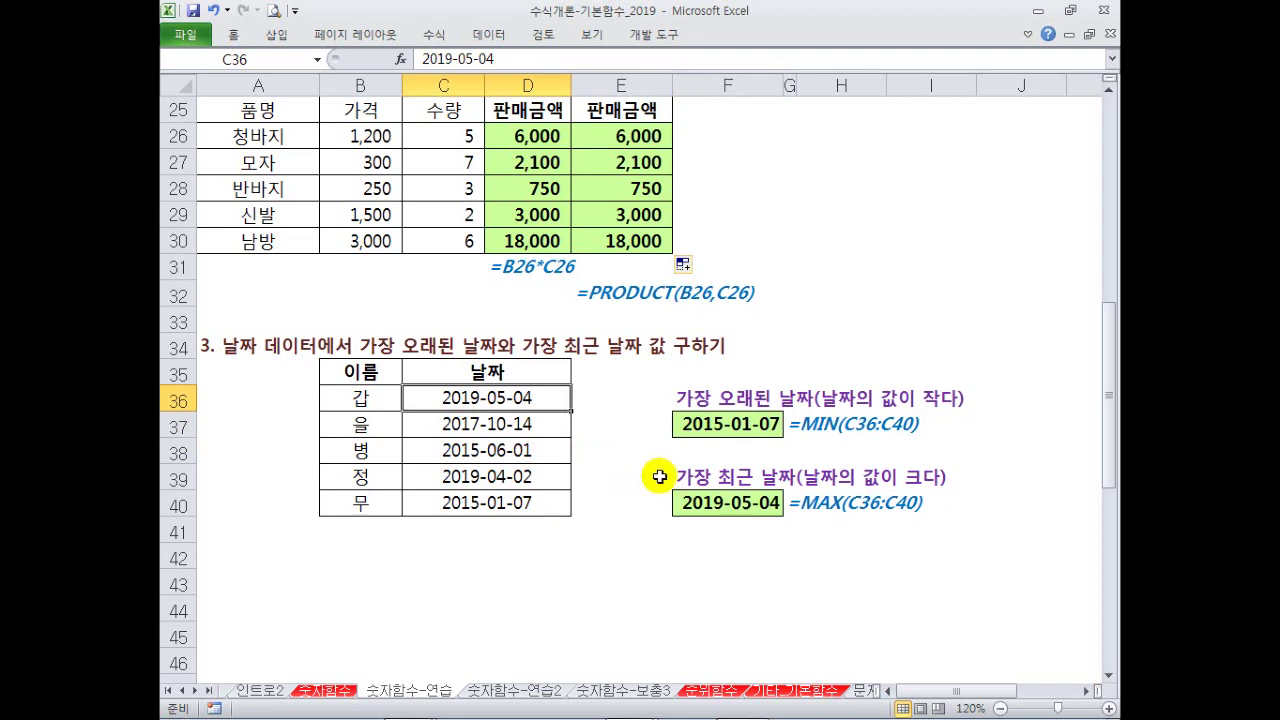
left_click(704, 432)
left_click(702, 503)
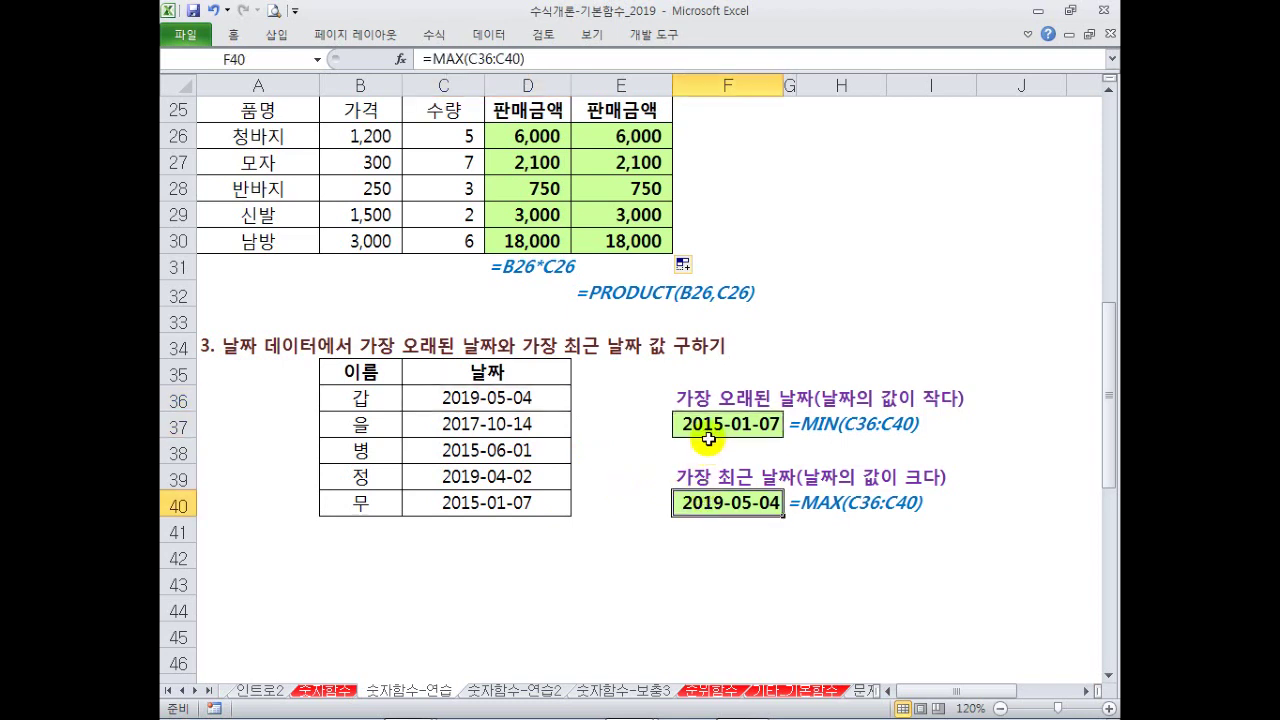
left_click(715, 560)
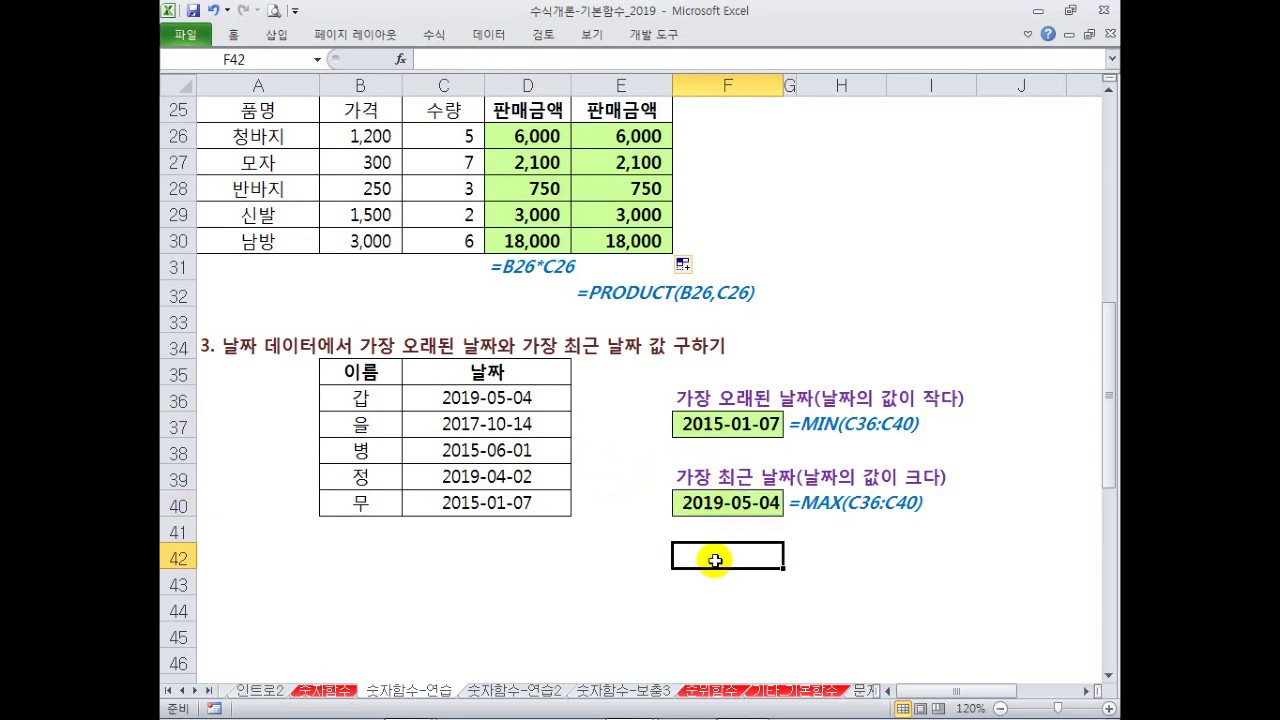
left_click(764, 429)
left_click(743, 503)
left_click(737, 548)
left_click(738, 502)
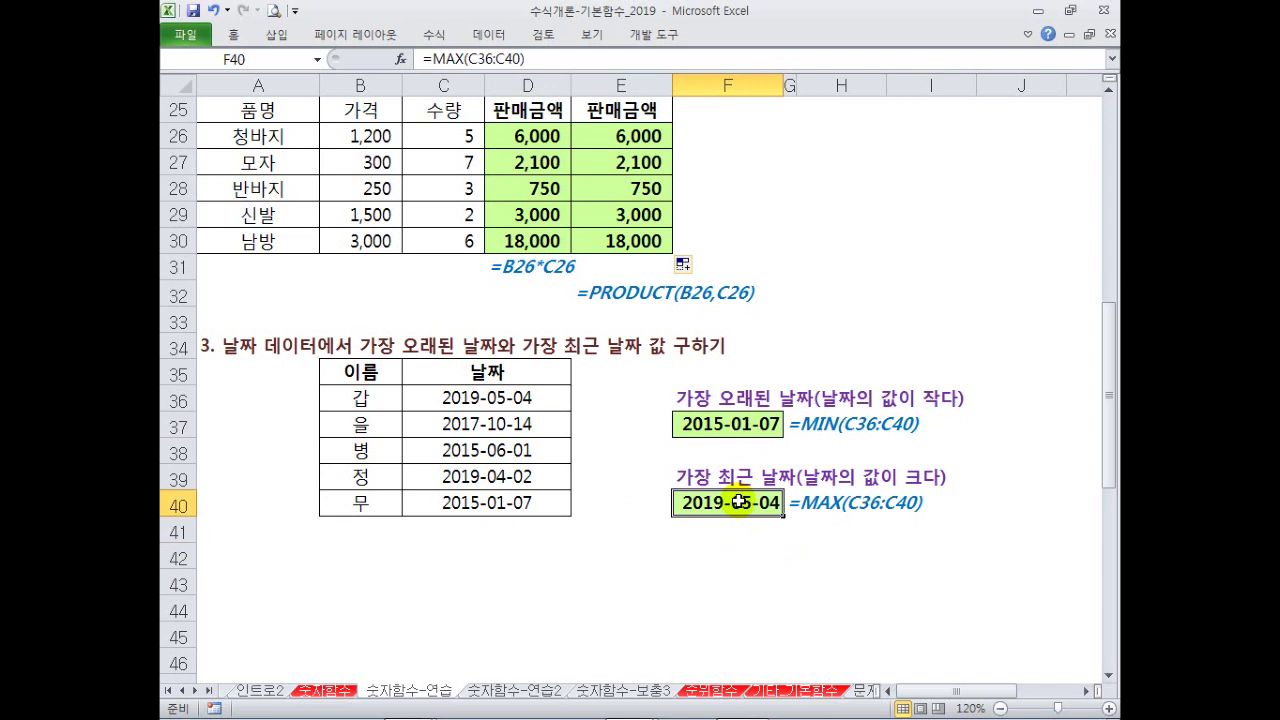
left_click(738, 522)
left_click(733, 498)
left_click(714, 432)
left_click(716, 502)
left_click(714, 428)
left_click(716, 503)
left_click(716, 430)
left_click(714, 500)
left_click(718, 550)
left_click(725, 503)
left_click(718, 430)
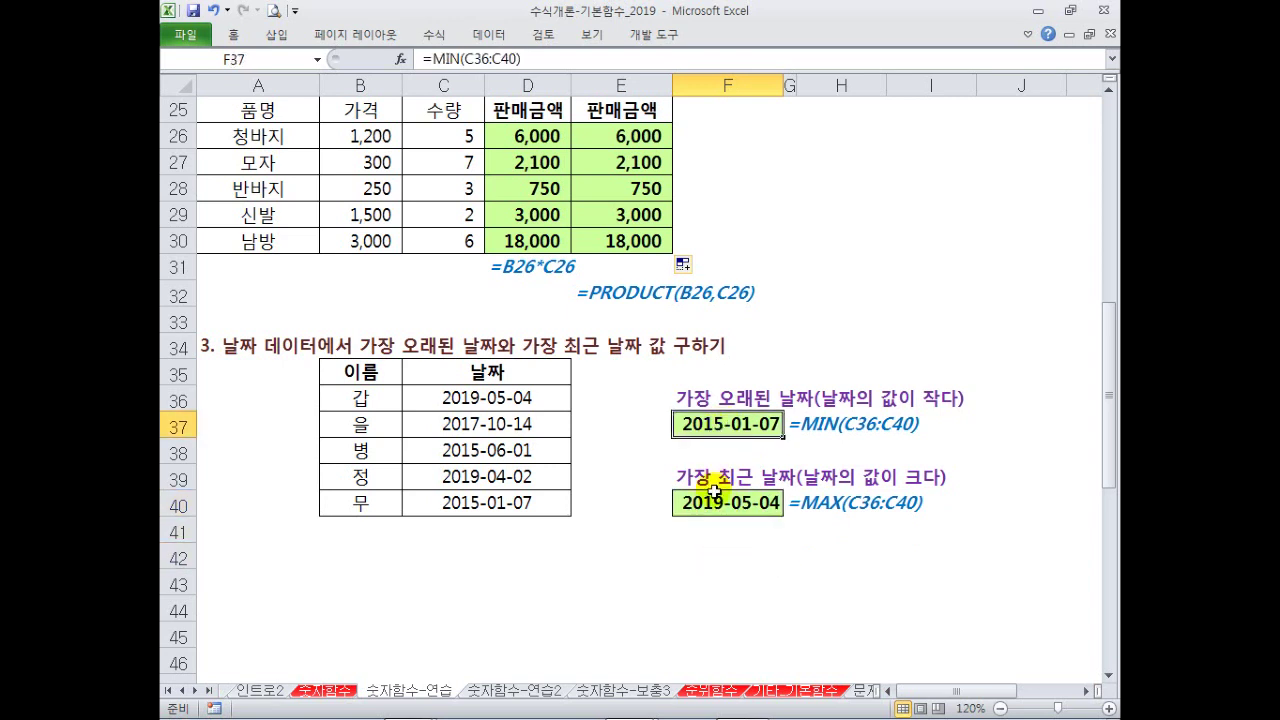
left_click(695, 532)
left_click(600, 528)
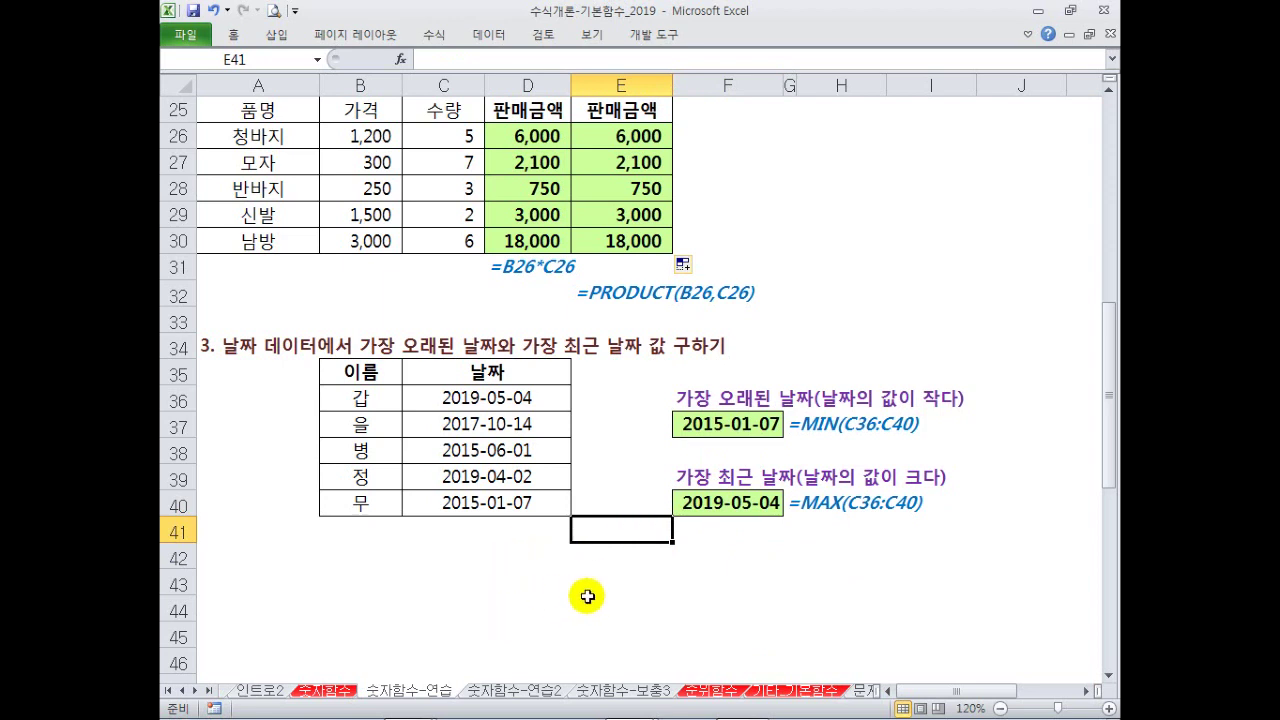
- Open the 숫자함수-연습2 sheet and widen column A slightly
left_click(520, 691)
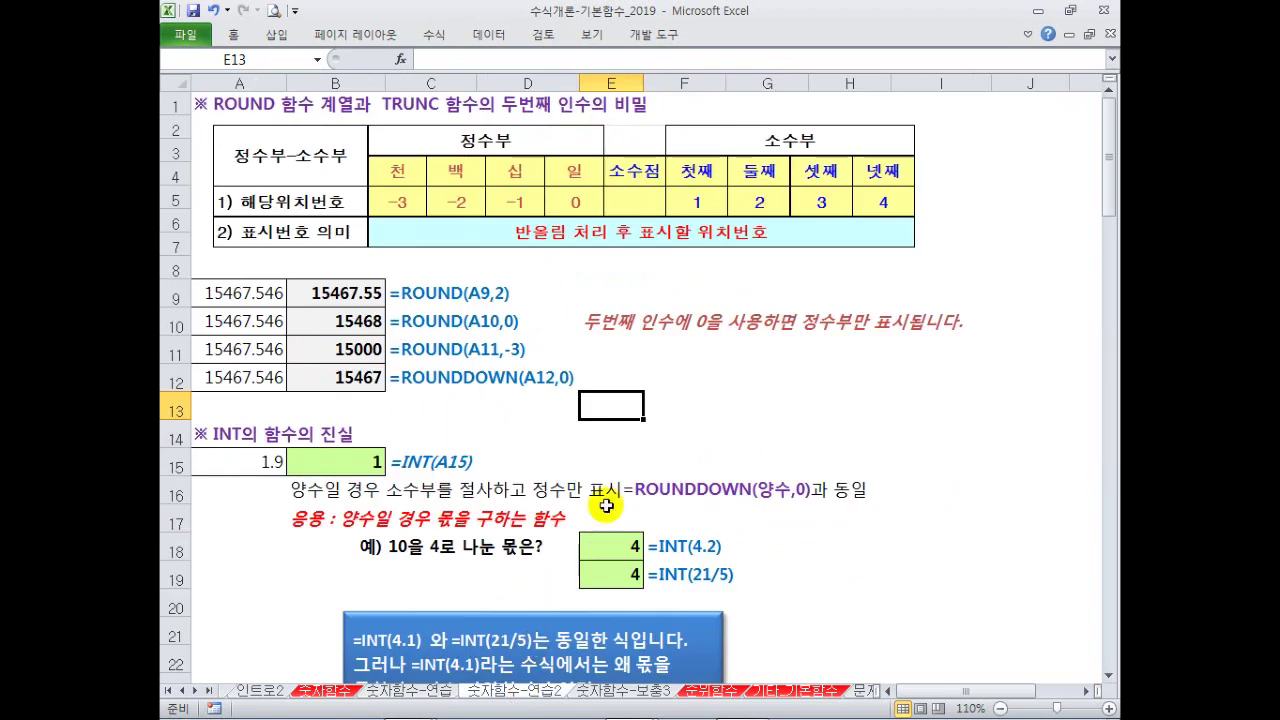
left_click(712, 318)
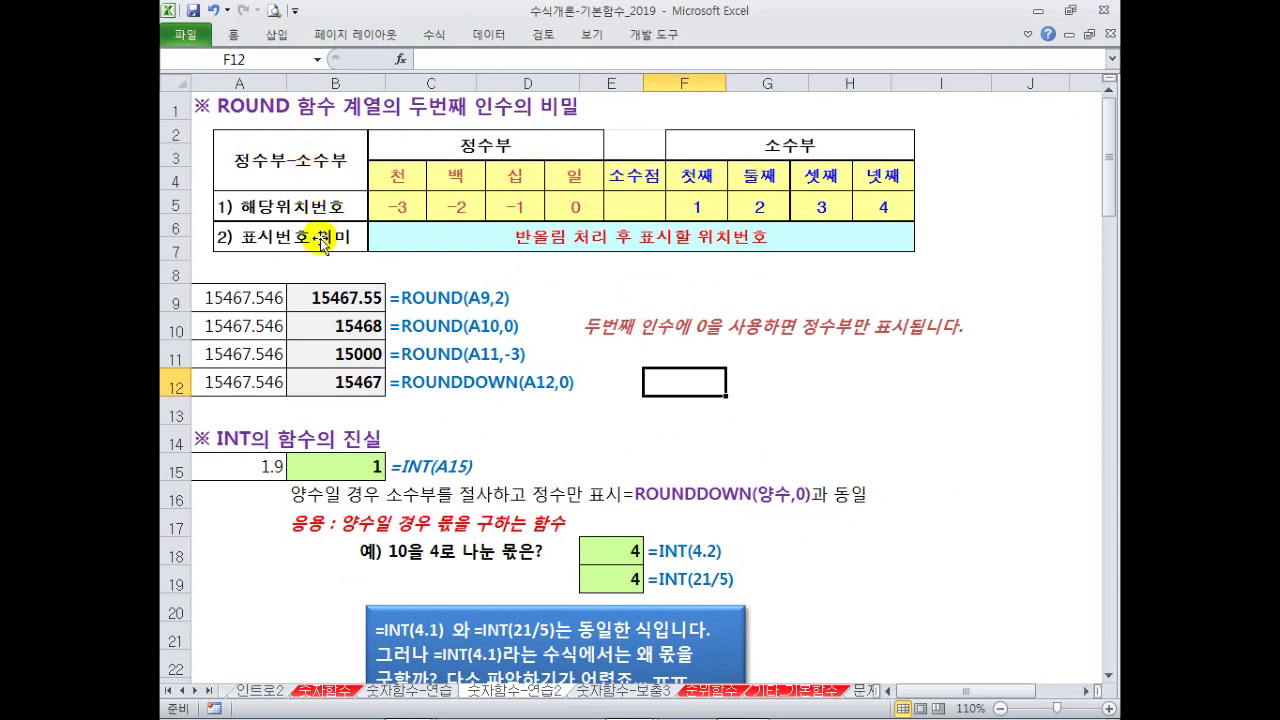
mouse_move(288, 83)
left_mouse_down()
mouse_move(302, 84)
mouse_move(286, 86)
left_mouse_up()
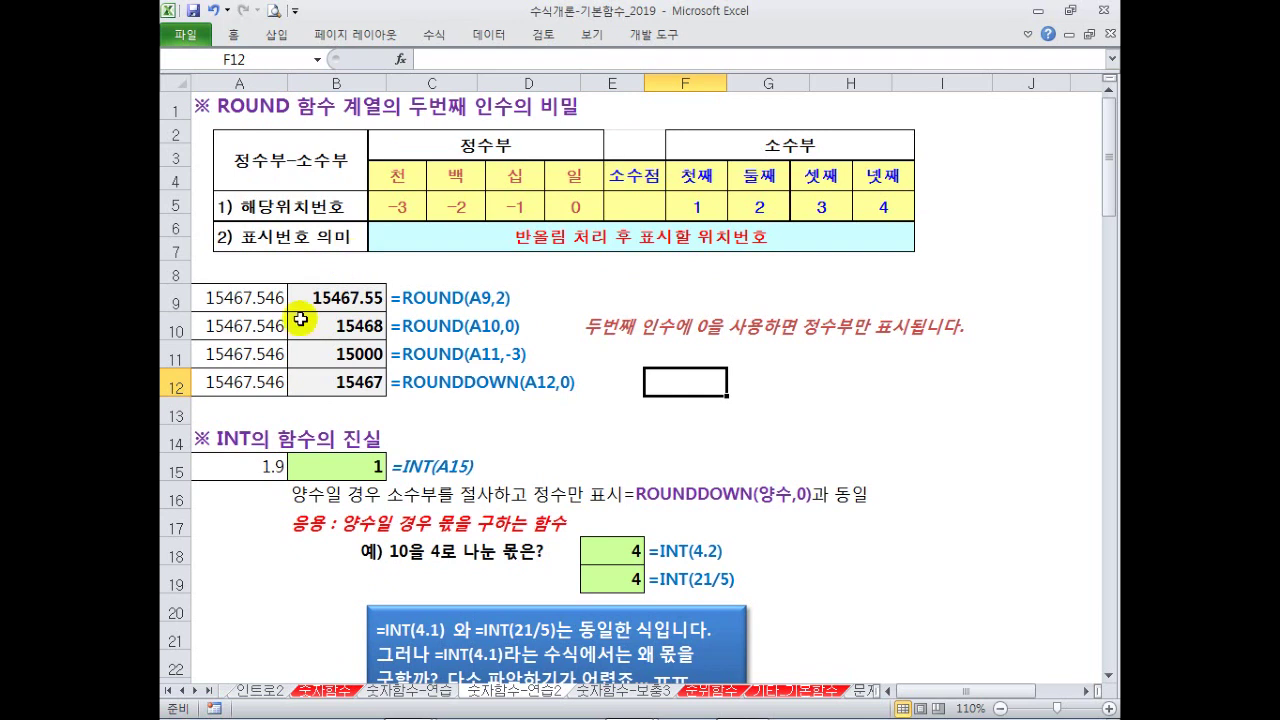
- Change the heading in A14 to ※ INT 함수의 진실
double_click(245, 438)
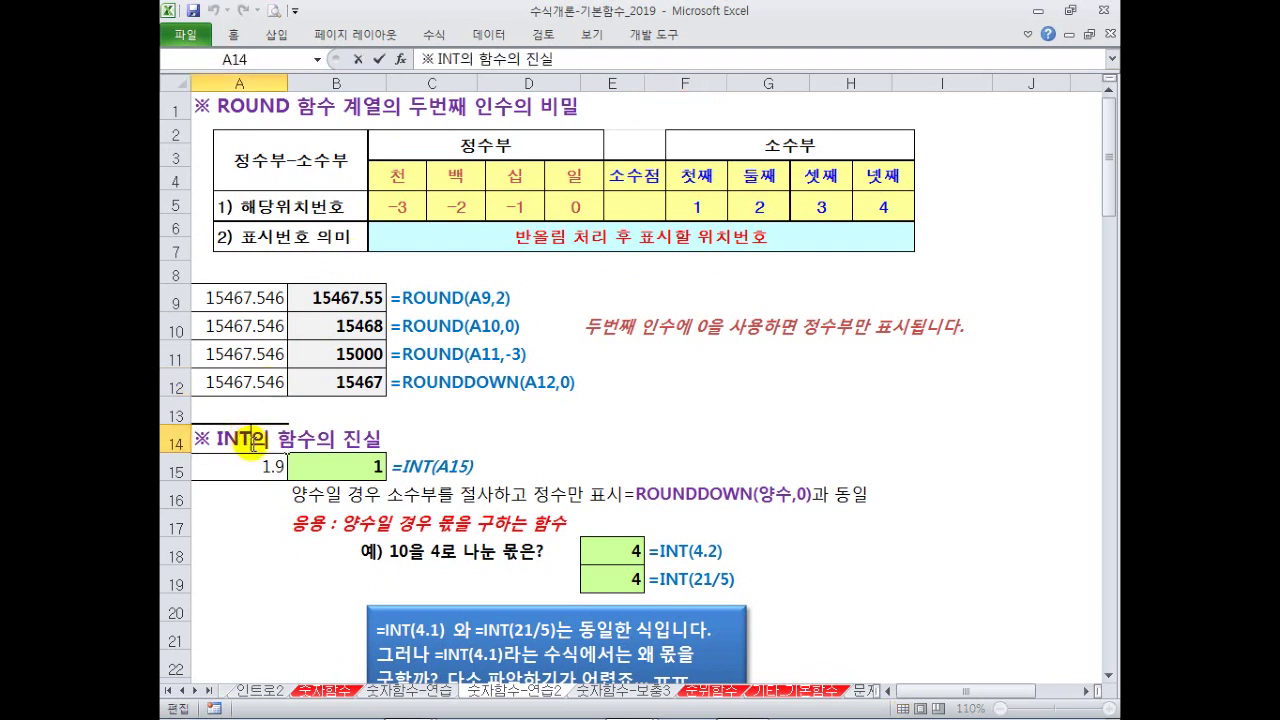
left_click(481, 429)
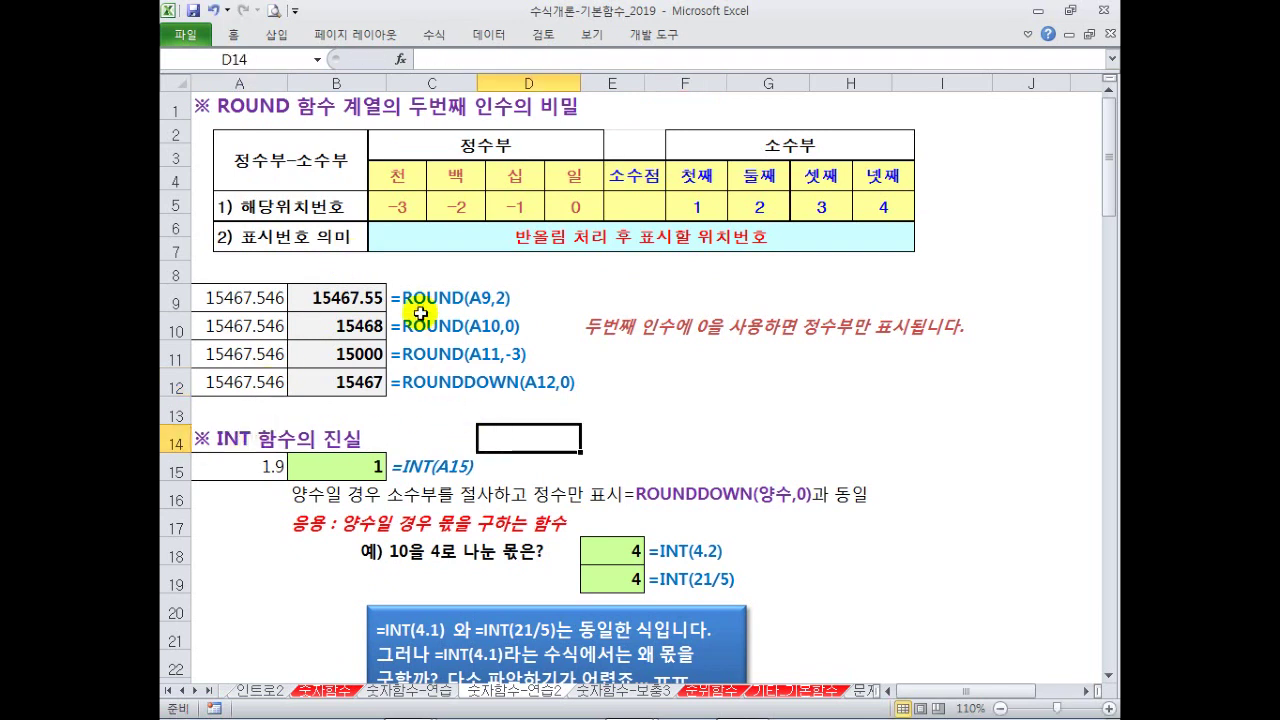
left_click(222, 107)
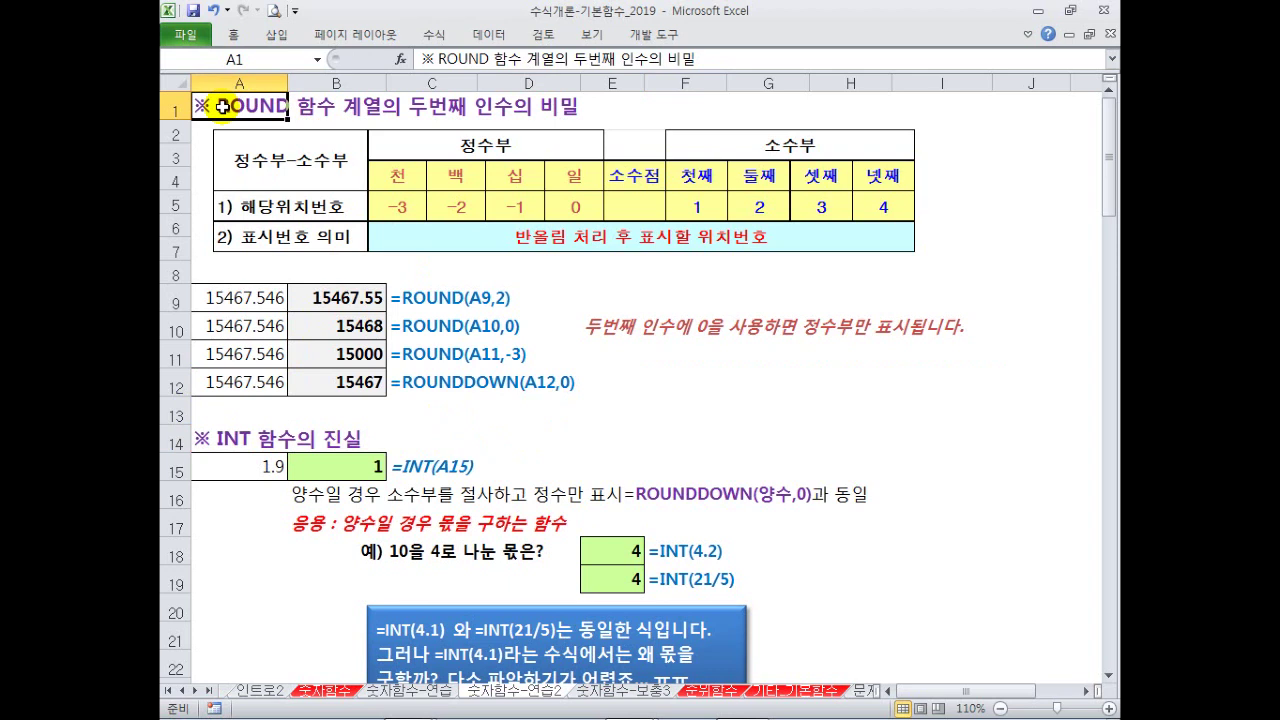
left_click(680, 377)
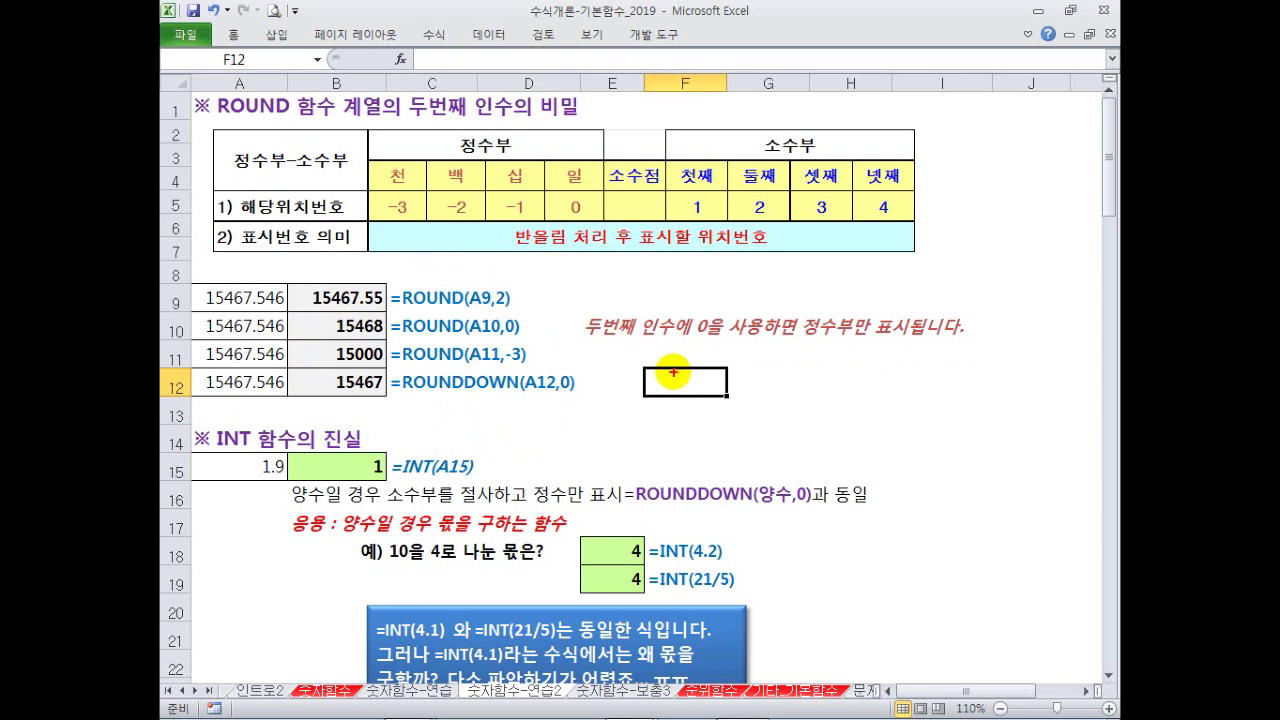
mouse_move(782, 367)
left_mouse_down()
mouse_move(792, 392)
mouse_move(830, 386)
mouse_move(845, 358)
mouse_move(840, 390)
mouse_move(899, 378)
left_mouse_up()
mouse_move(882, 373)
left_mouse_down()
mouse_move(881, 346)
mouse_move(898, 358)
mouse_move(943, 337)
mouse_move(960, 362)
mouse_move(940, 386)
mouse_move(950, 398)
mouse_move(866, 420)
mouse_move(926, 421)
mouse_move(968, 400)
mouse_move(986, 428)
mouse_move(1010, 412)
mouse_move(1008, 424)
mouse_move(1030, 420)
left_mouse_up()
mouse_move(952, 434)
left_mouse_down()
mouse_move(982, 436)
mouse_move(1000, 456)
left_mouse_up()
left_click_drag(856, 372, 848, 404)
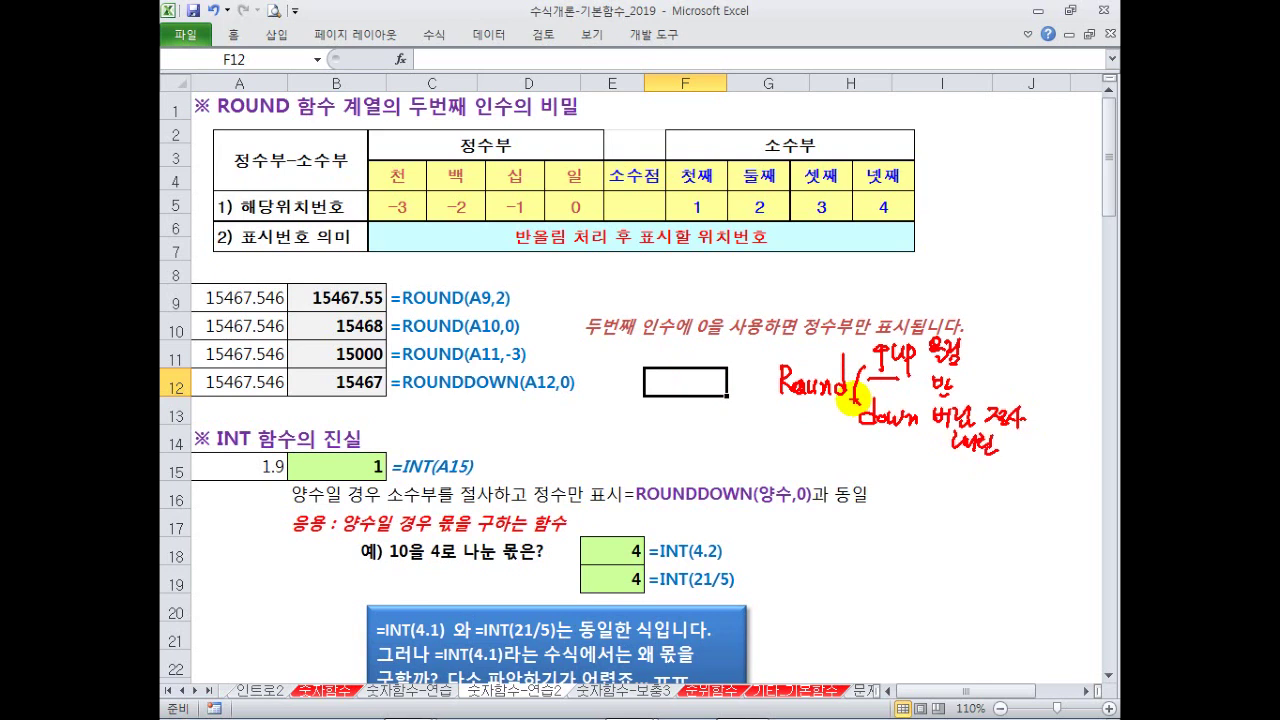
left_click_drag(851, 396, 857, 422)
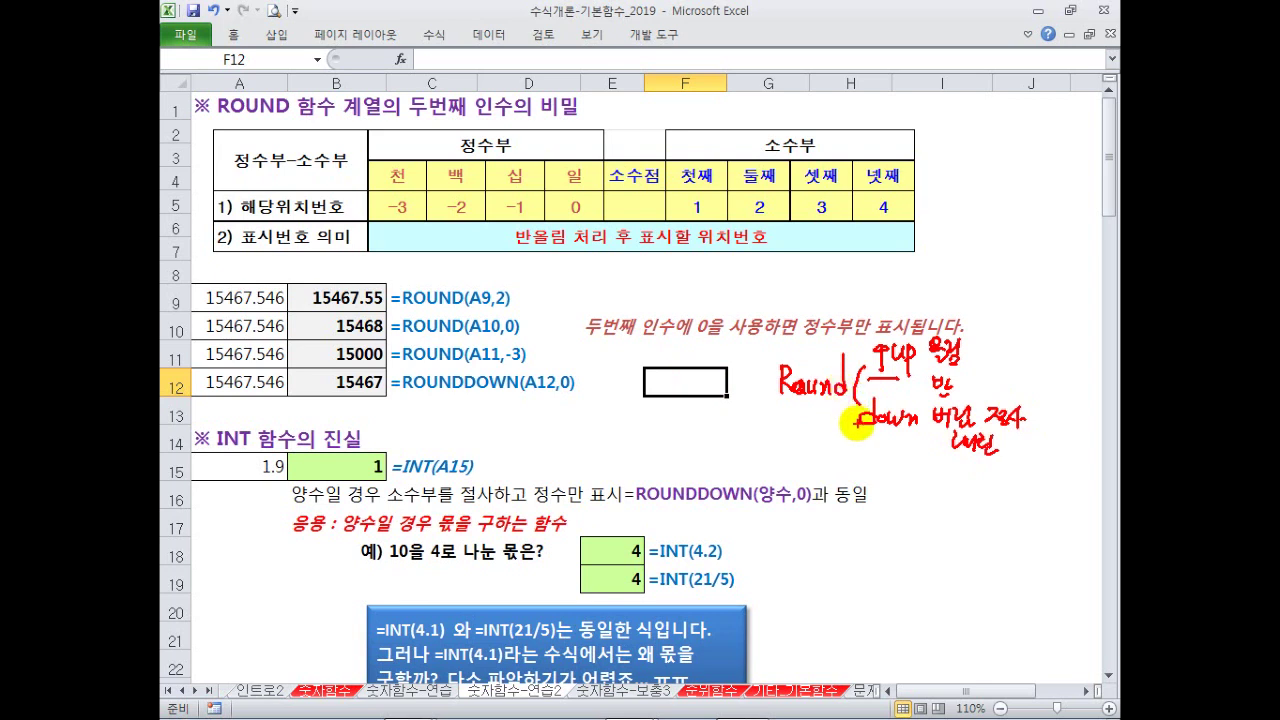
key("Escape")
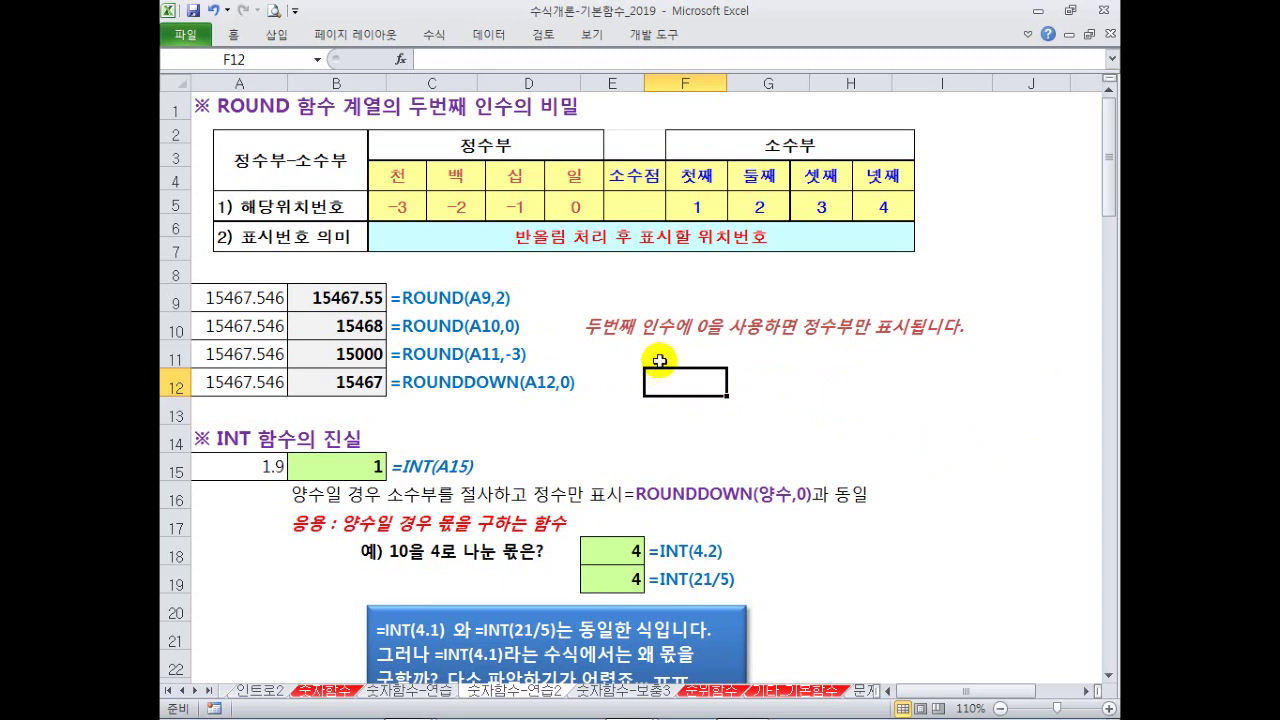
- Begin a ROUND formula in E9 that rounds A9 to 2 decimal places, =ROUND(A9, 2
left_click(617, 297)
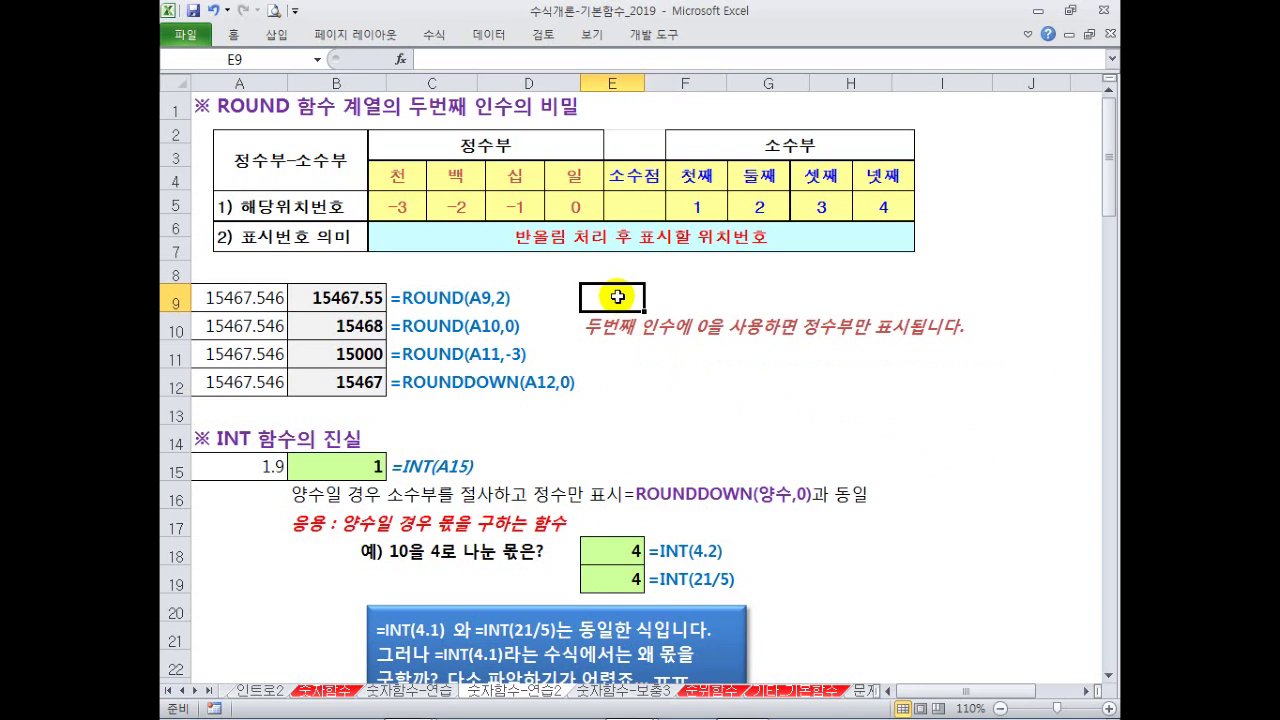
type("=ro")
key("Down")
key("Tab")
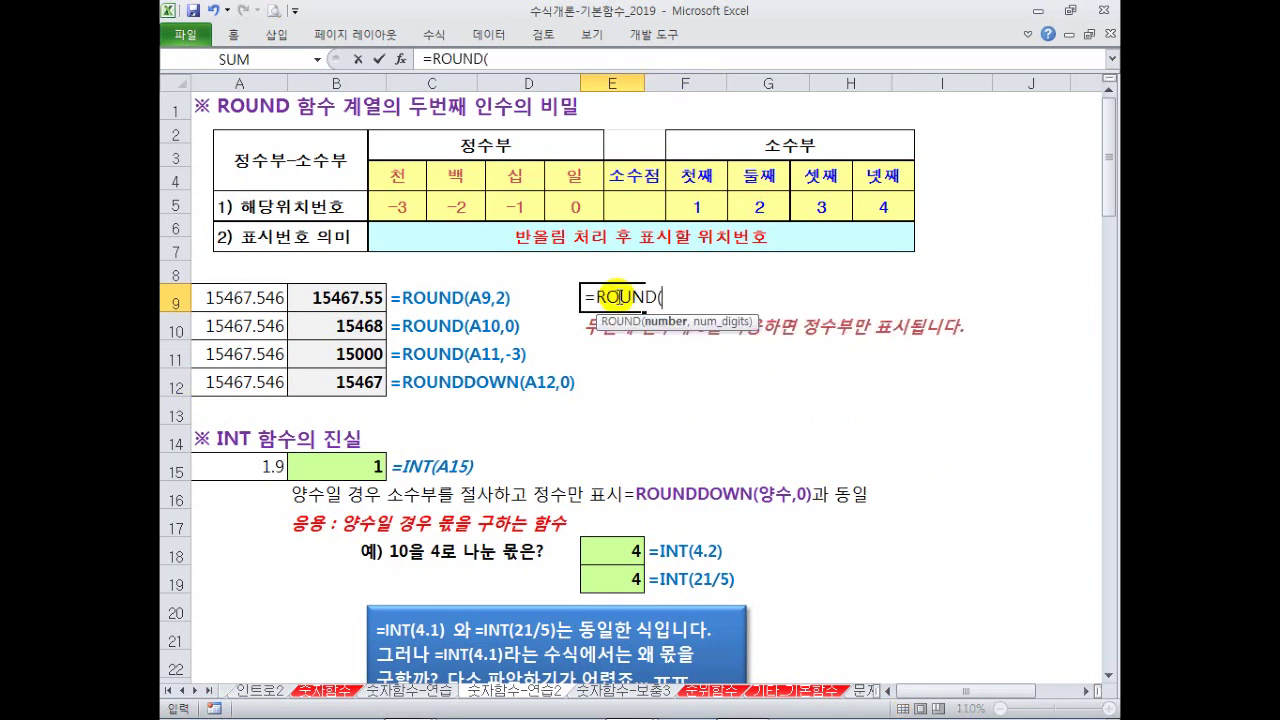
left_click(265, 296)
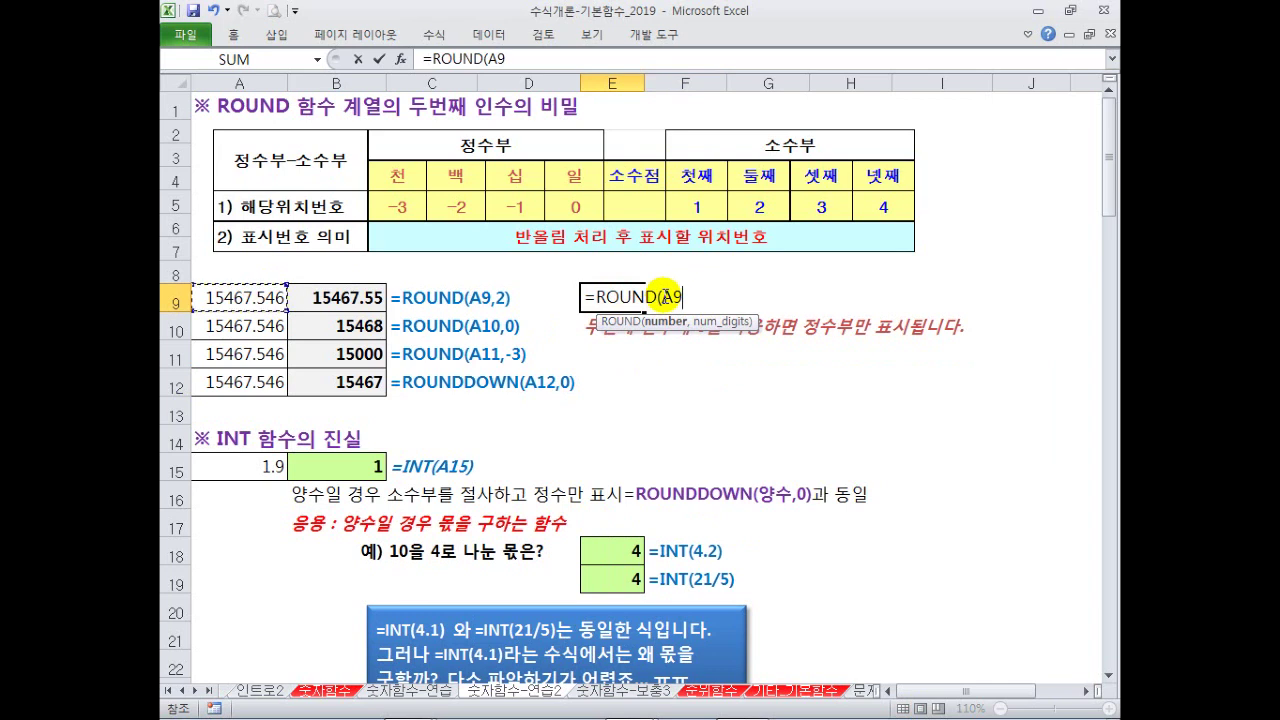
type("*")
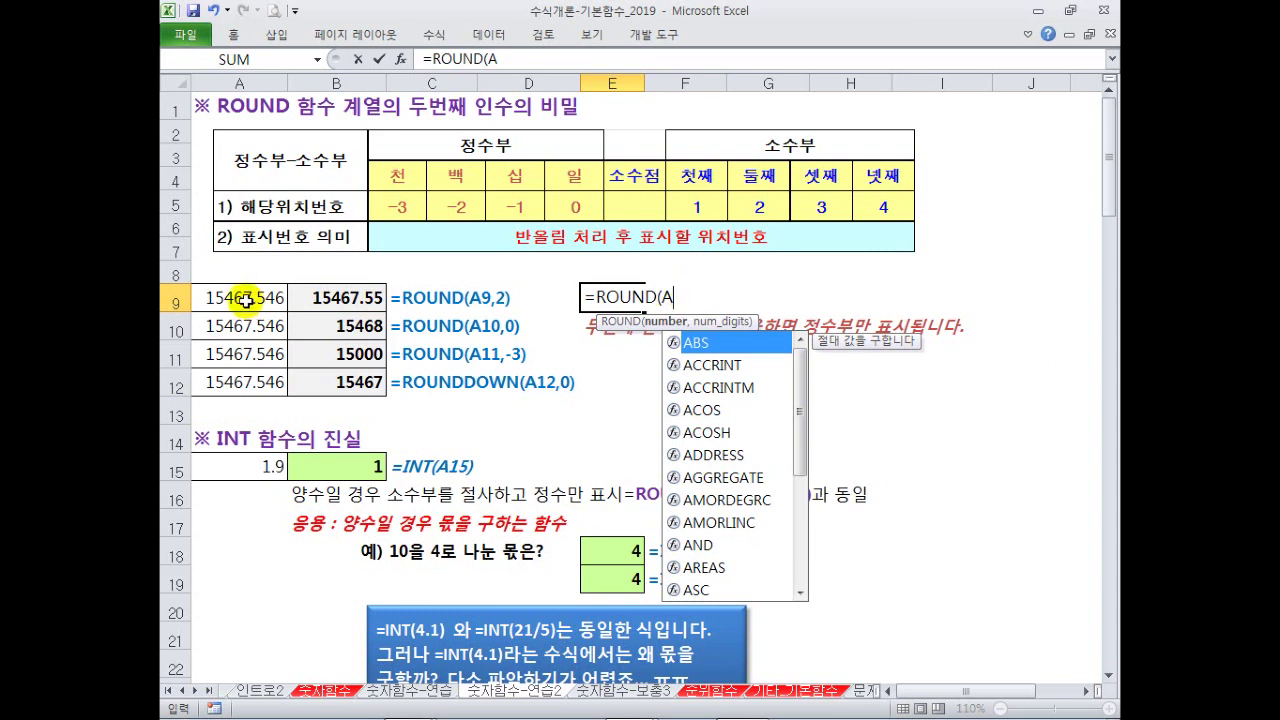
left_click(246, 303)
left_click(643, 421)
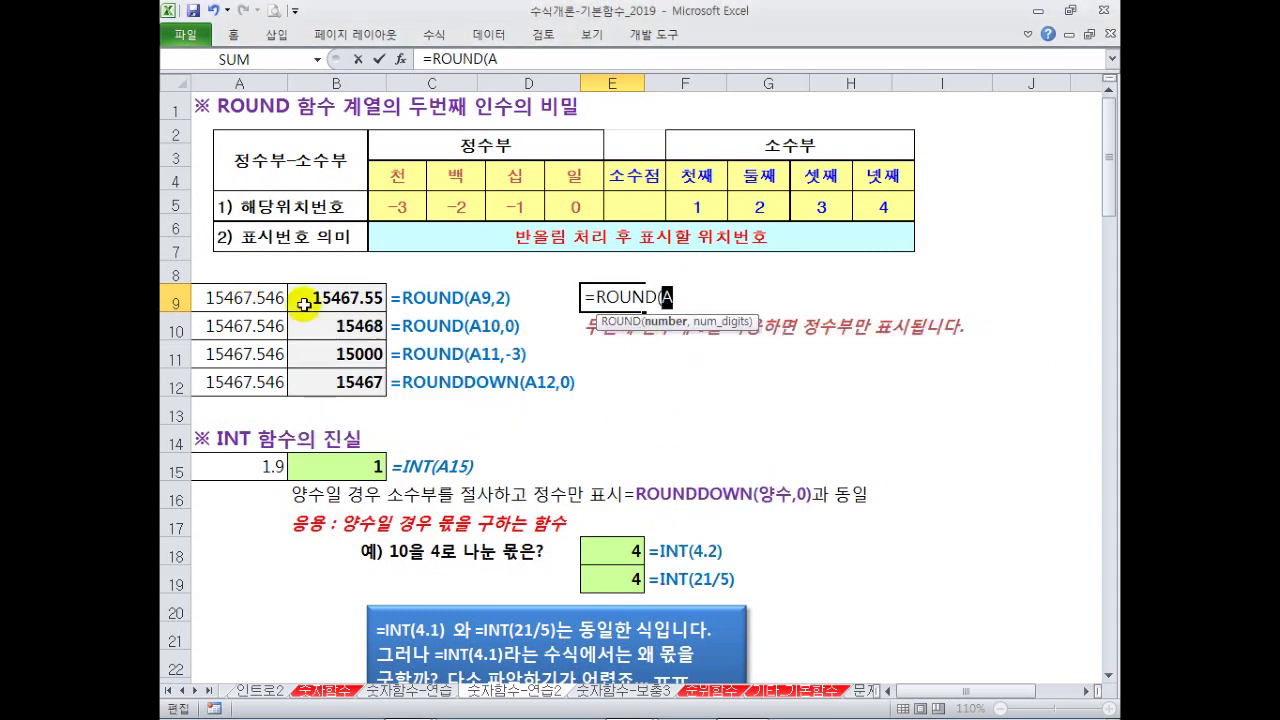
left_click(250, 300)
type(", 2")
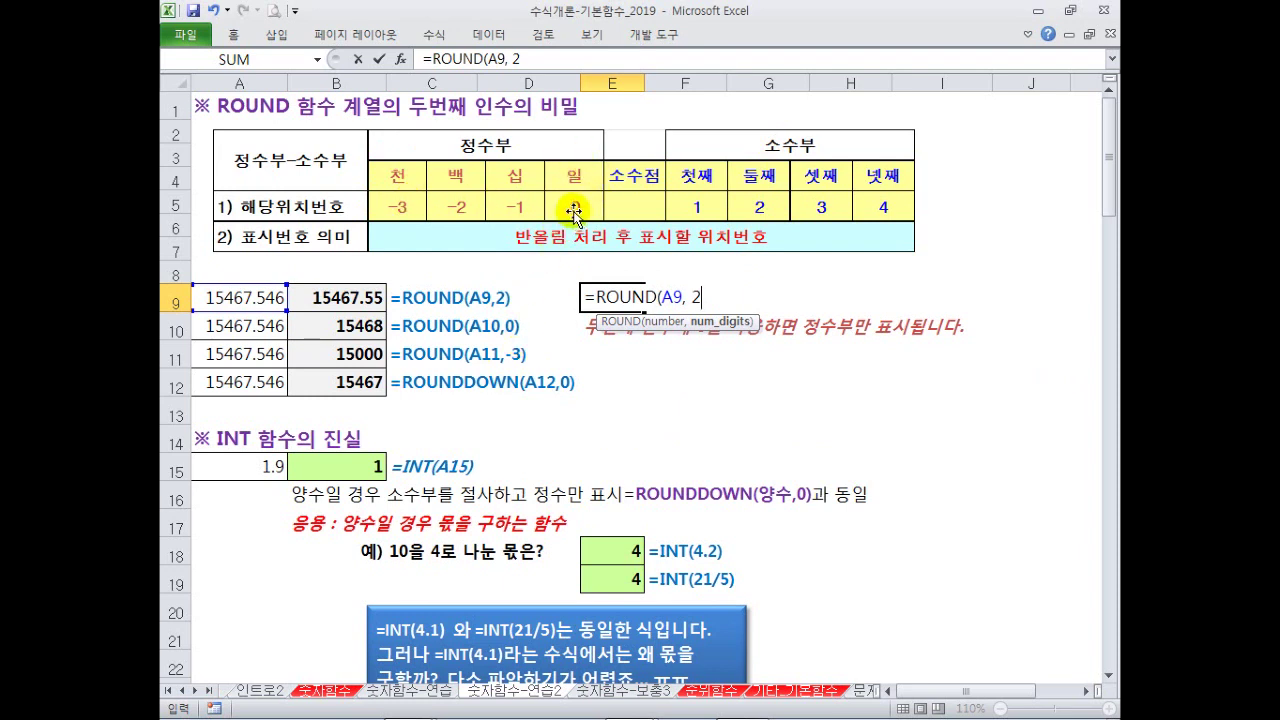
mouse_move(372, 155)
left_mouse_down()
mouse_move(600, 222)
mouse_move(912, 224)
left_mouse_up()
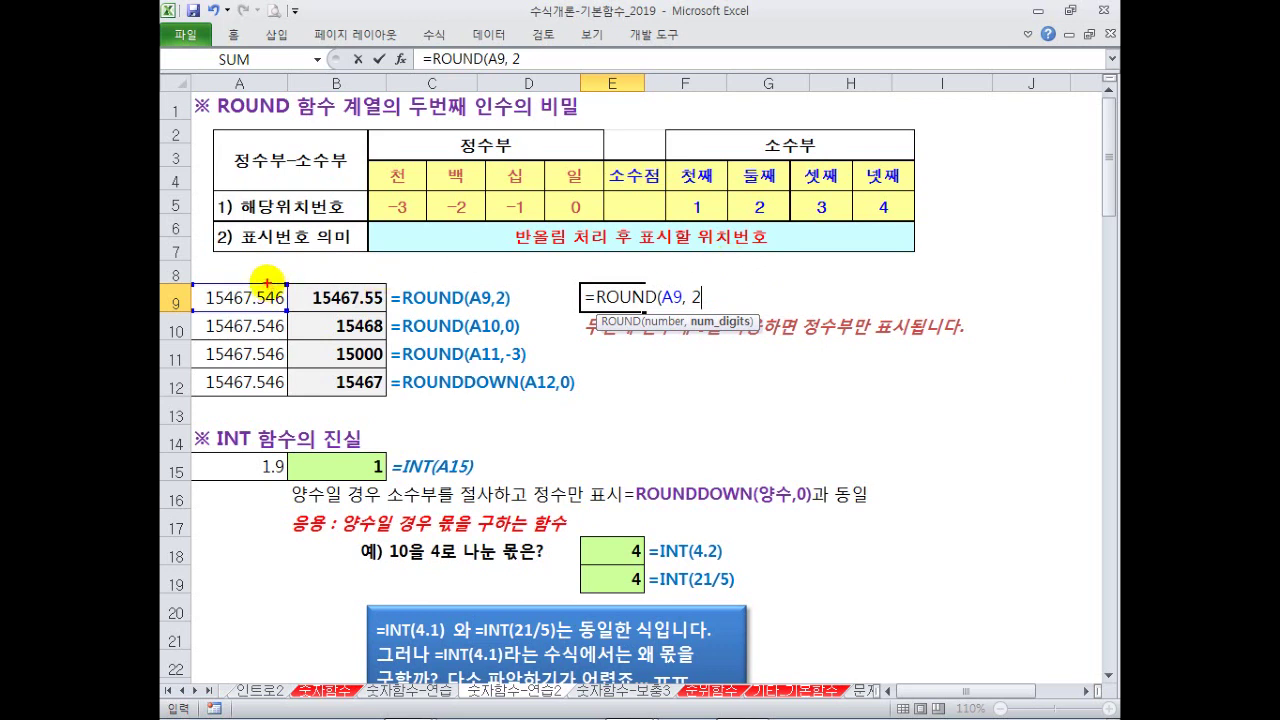
left_click_drag(270, 278, 282, 272)
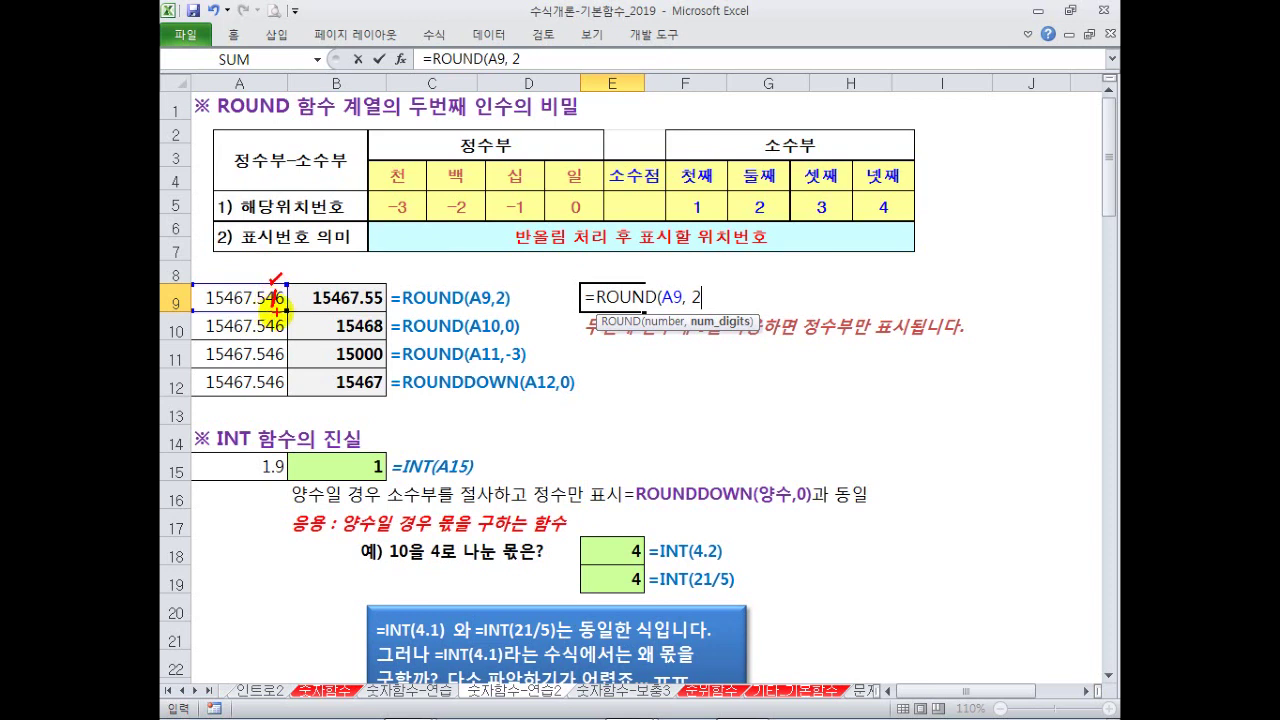
left_click_drag(280, 309, 272, 281)
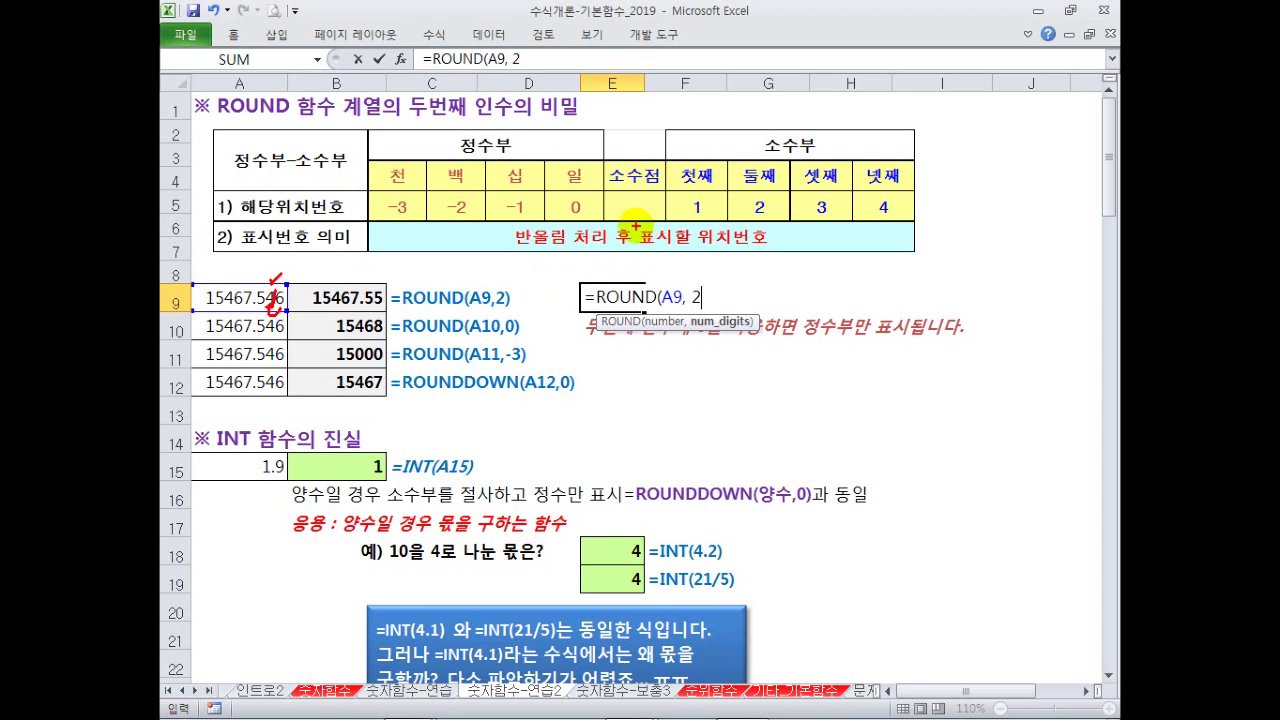
mouse_move(505, 225)
left_mouse_down()
mouse_move(648, 249)
mouse_move(775, 248)
left_mouse_up()
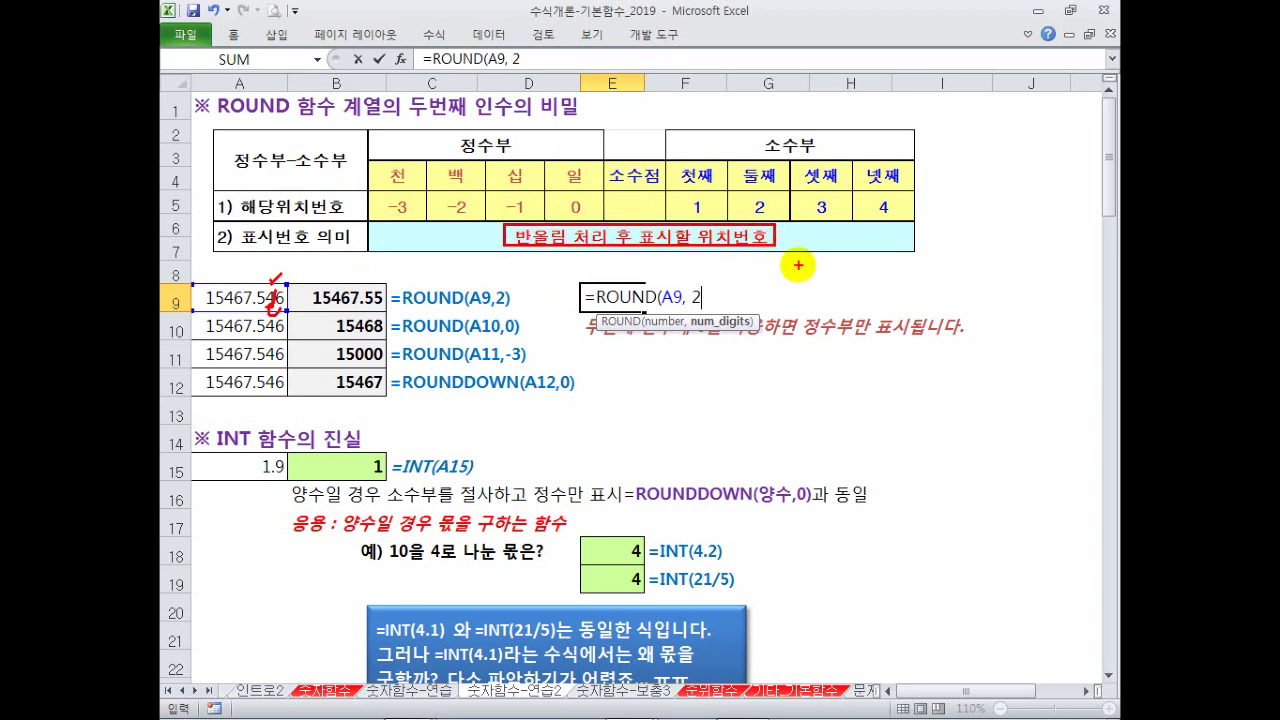
key("Escape")
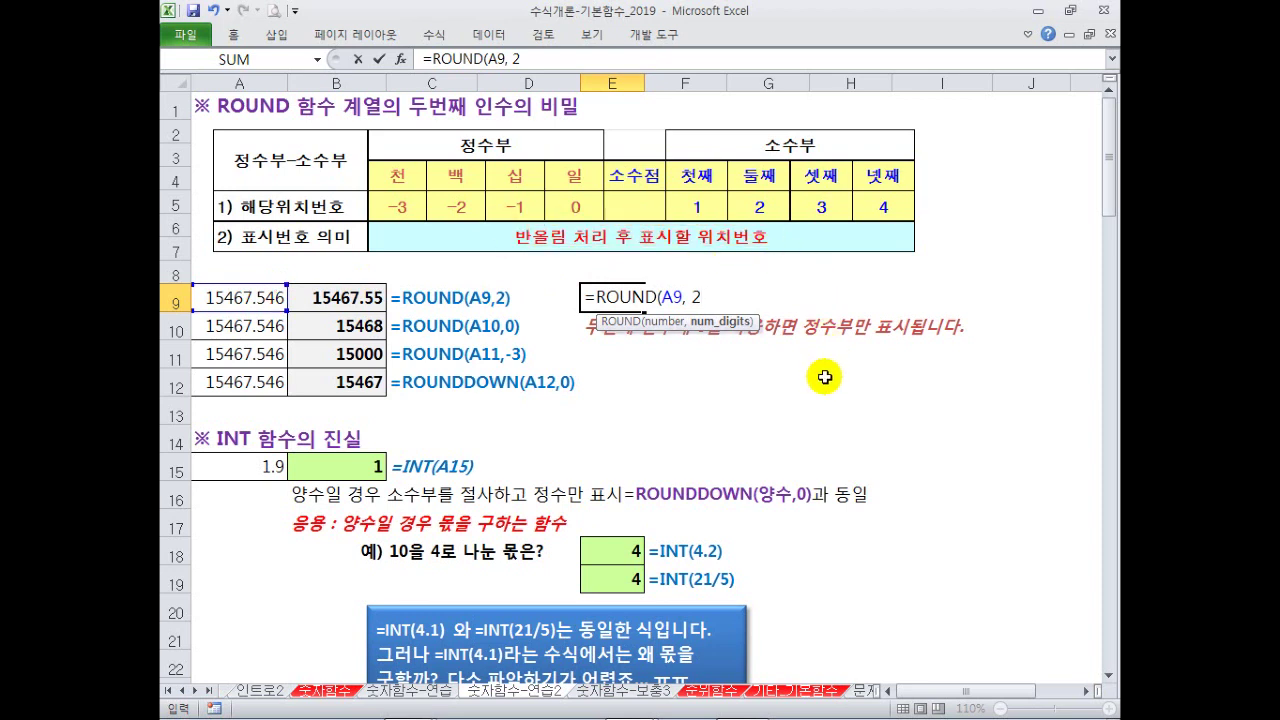
- Commit the ROUND formula in E9 and move the cell to F9
key("Return")
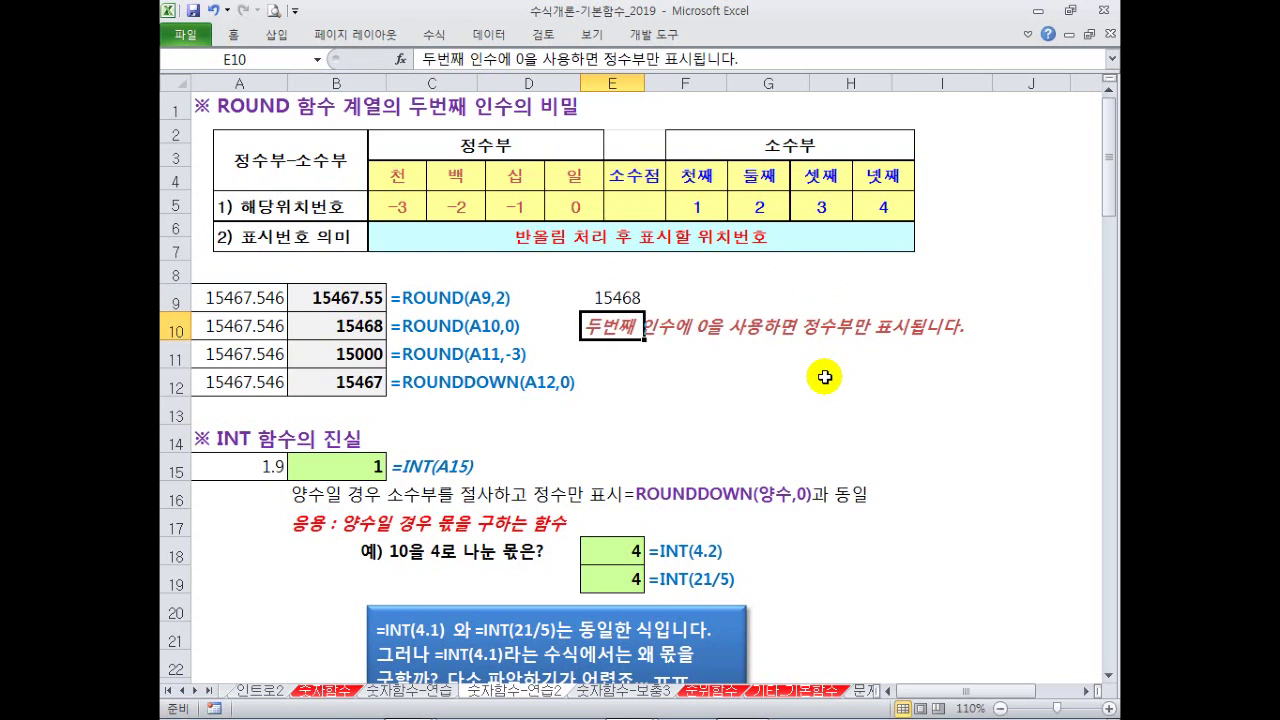
key("Up")
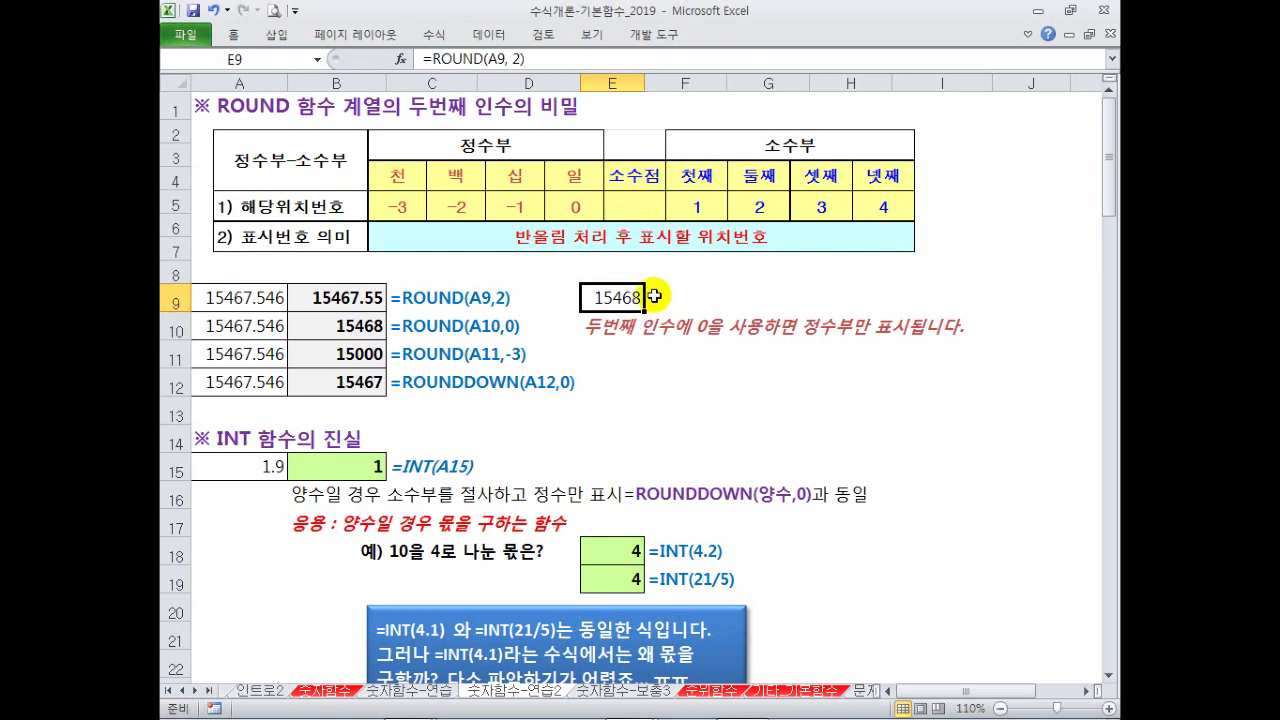
left_click_drag(645, 297, 727, 297)
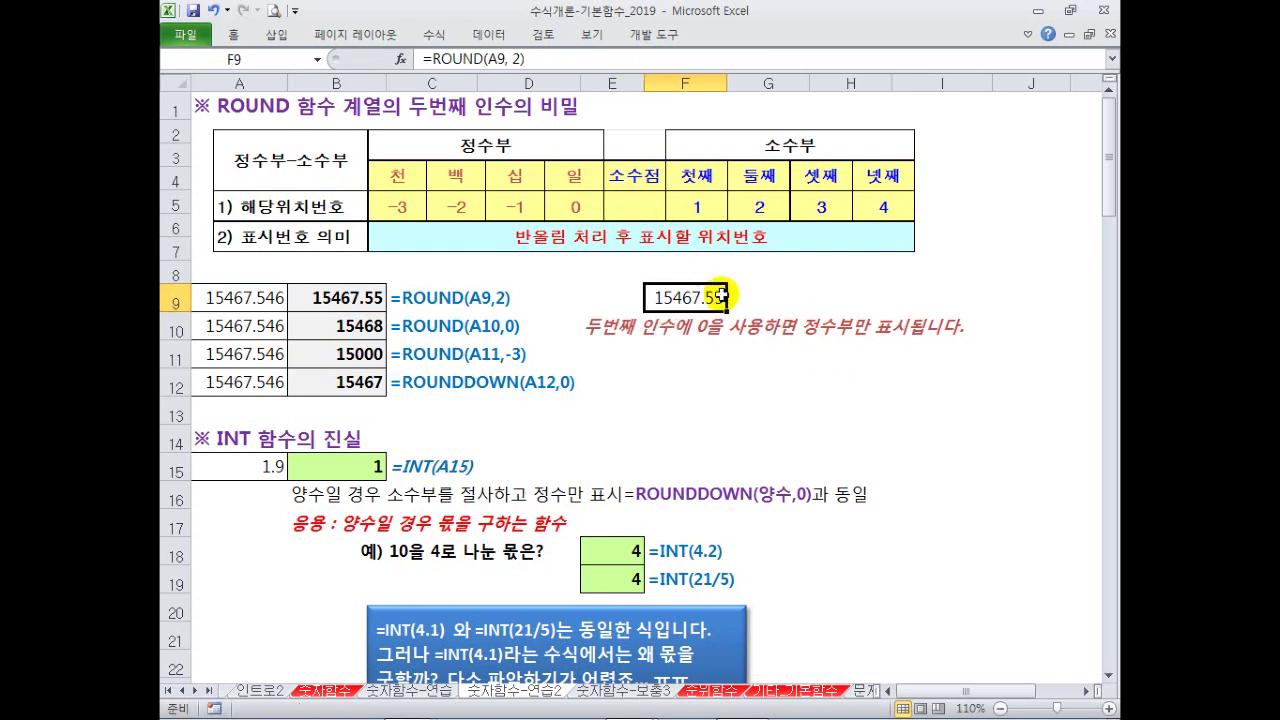
- Move the ROUND formula from F9 to G9 and change it to one decimal place, =ROUND(A9, 1)
left_click(608, 292)
left_click(686, 295)
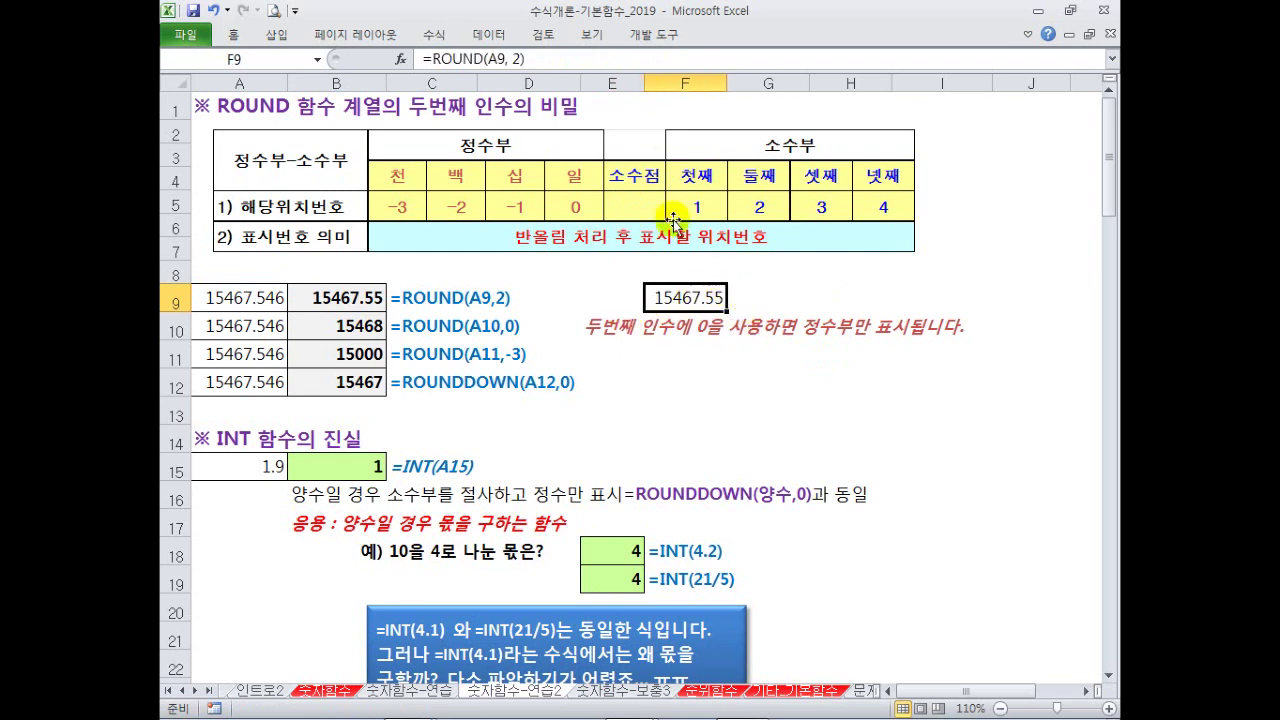
left_click_drag(727, 300, 806, 298)
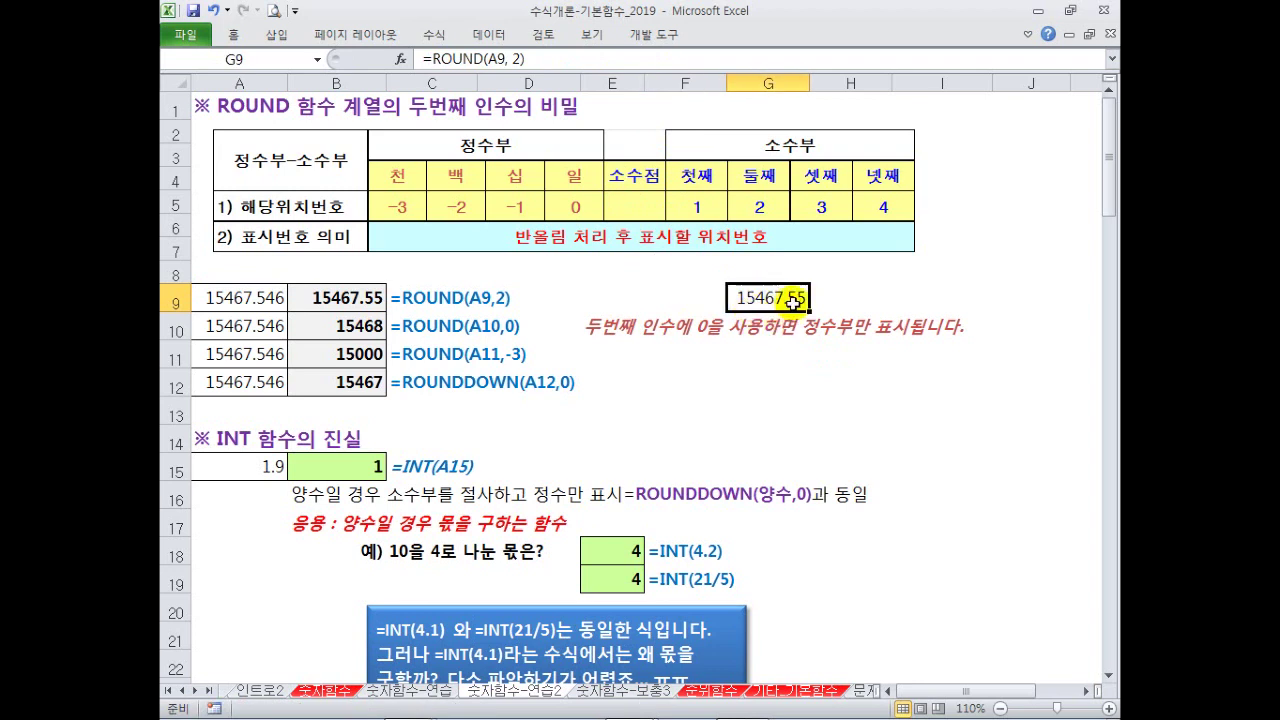
double_click(789, 308)
left_click_drag(857, 297, 843, 297)
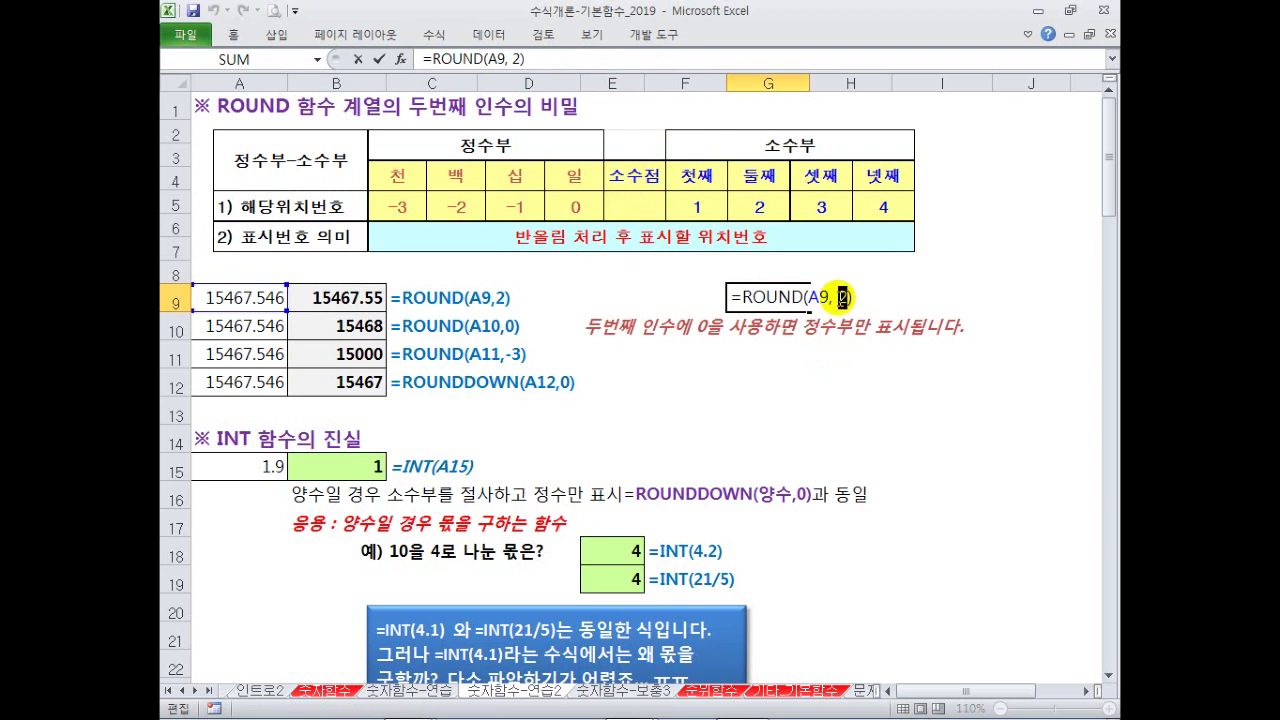
type("1")
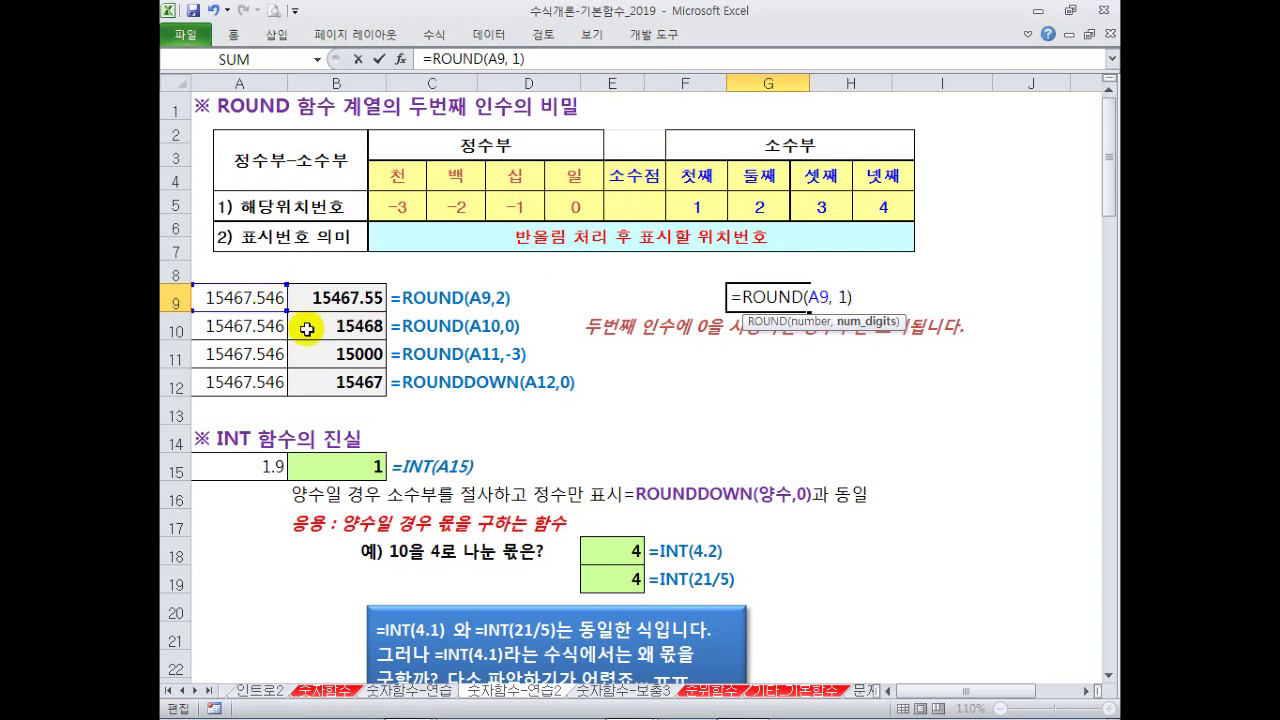
key("Return")
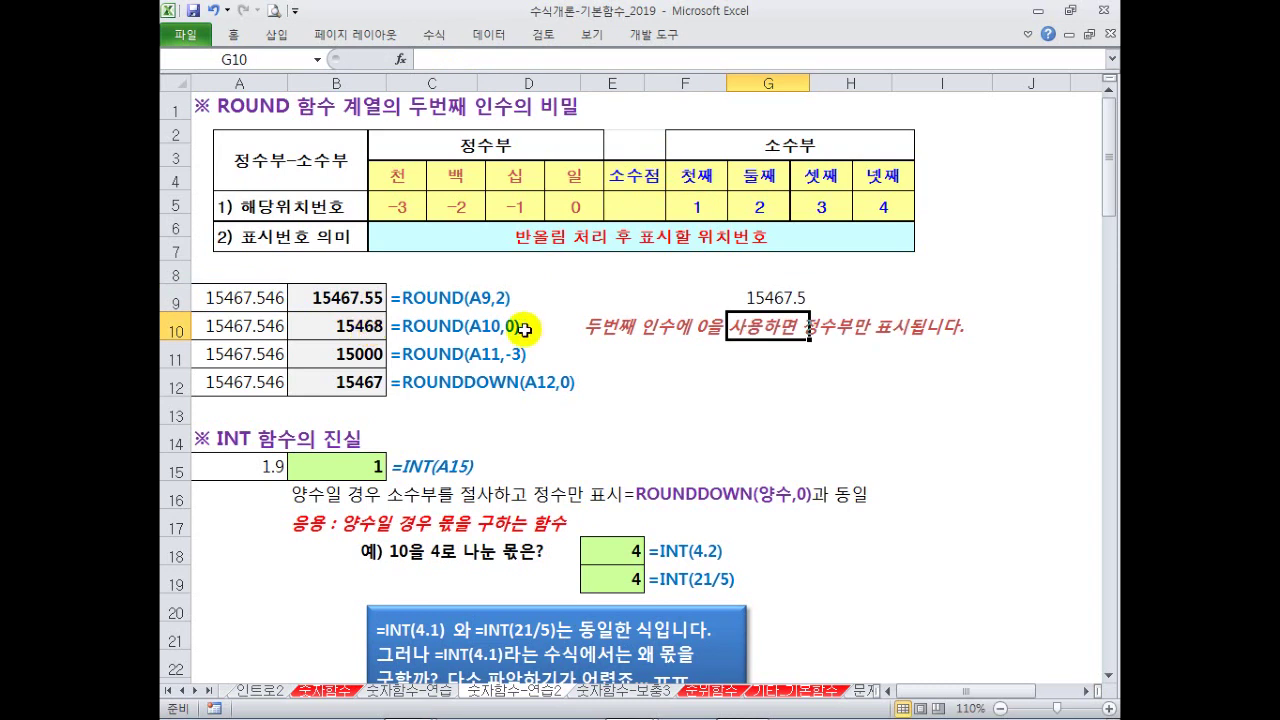
- Enlarge the sheet view to 120% and delete the trial ROUND formula from G9
left_click(1107, 708)
left_click_drag(846, 420, 250, 355)
left_click(816, 298)
key("Delete")
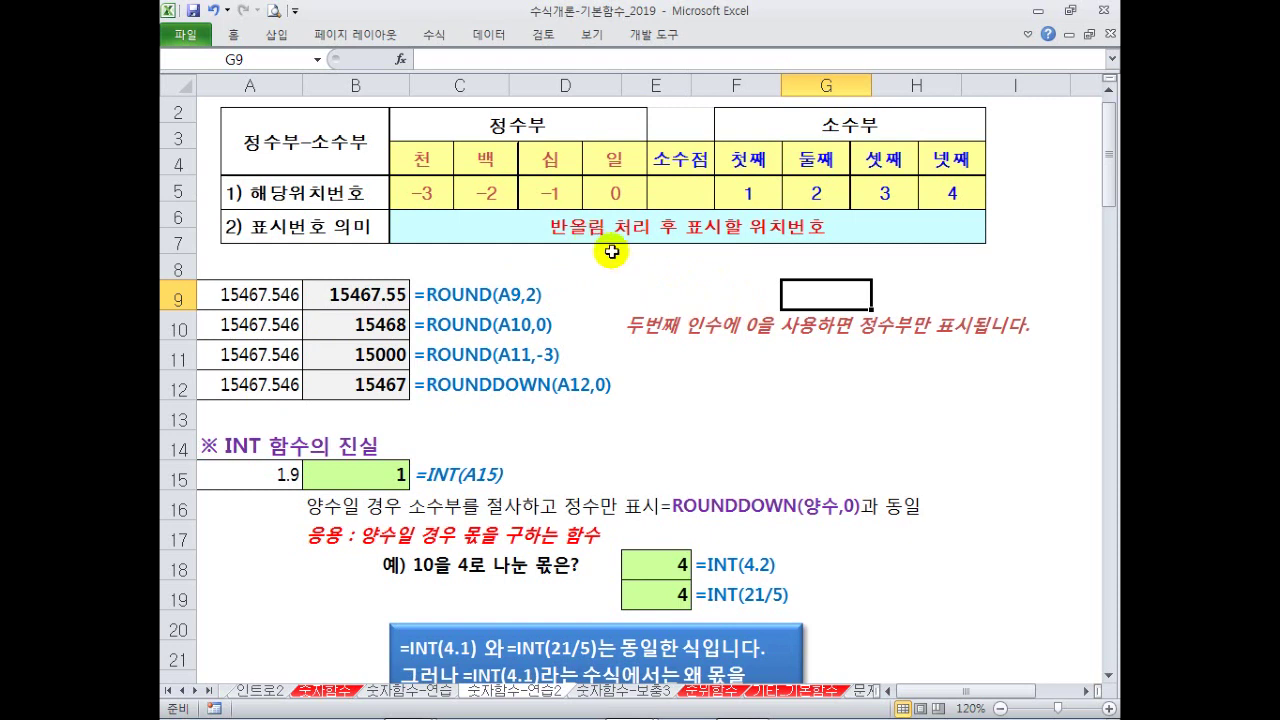
left_click_drag(524, 279, 557, 365)
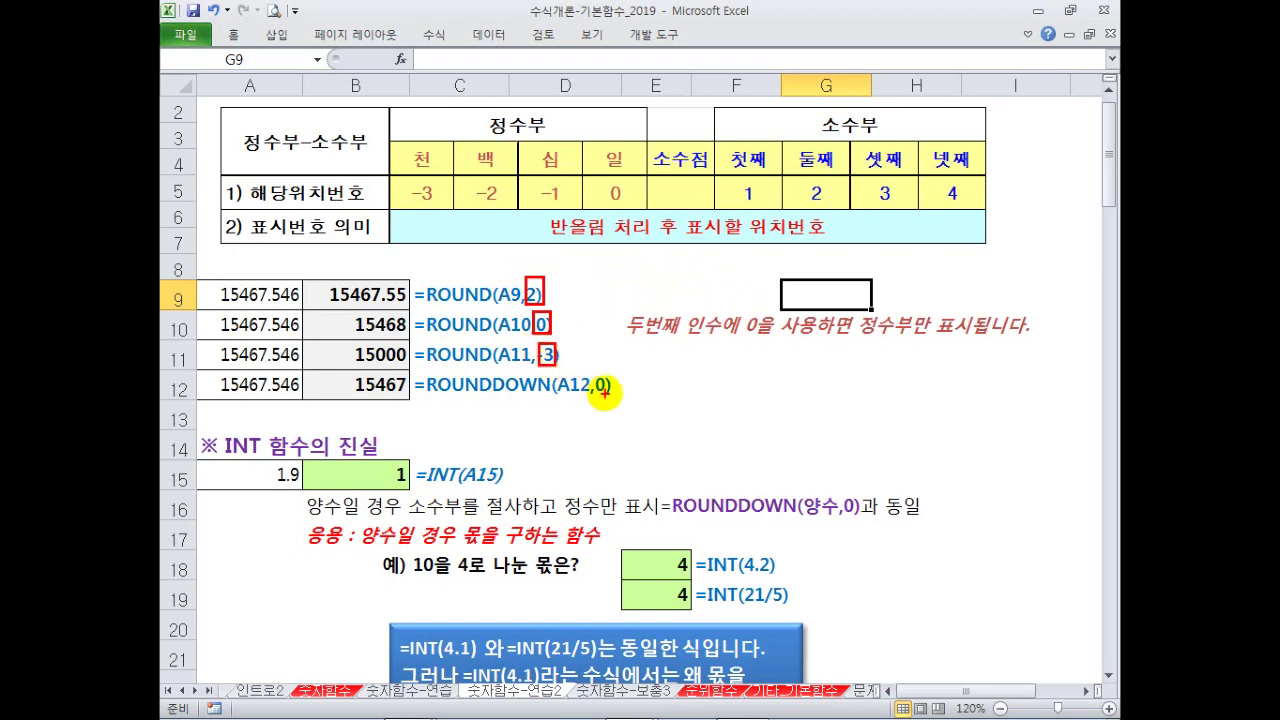
key("Escape")
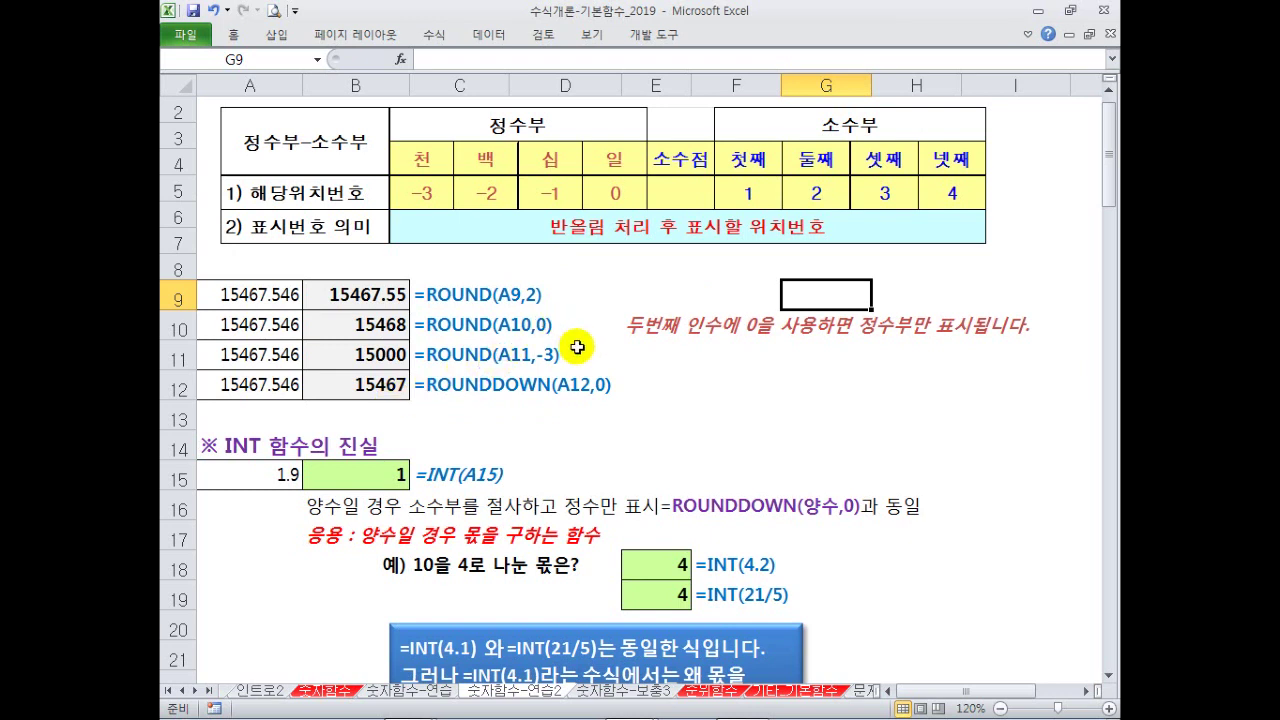
left_click(716, 406)
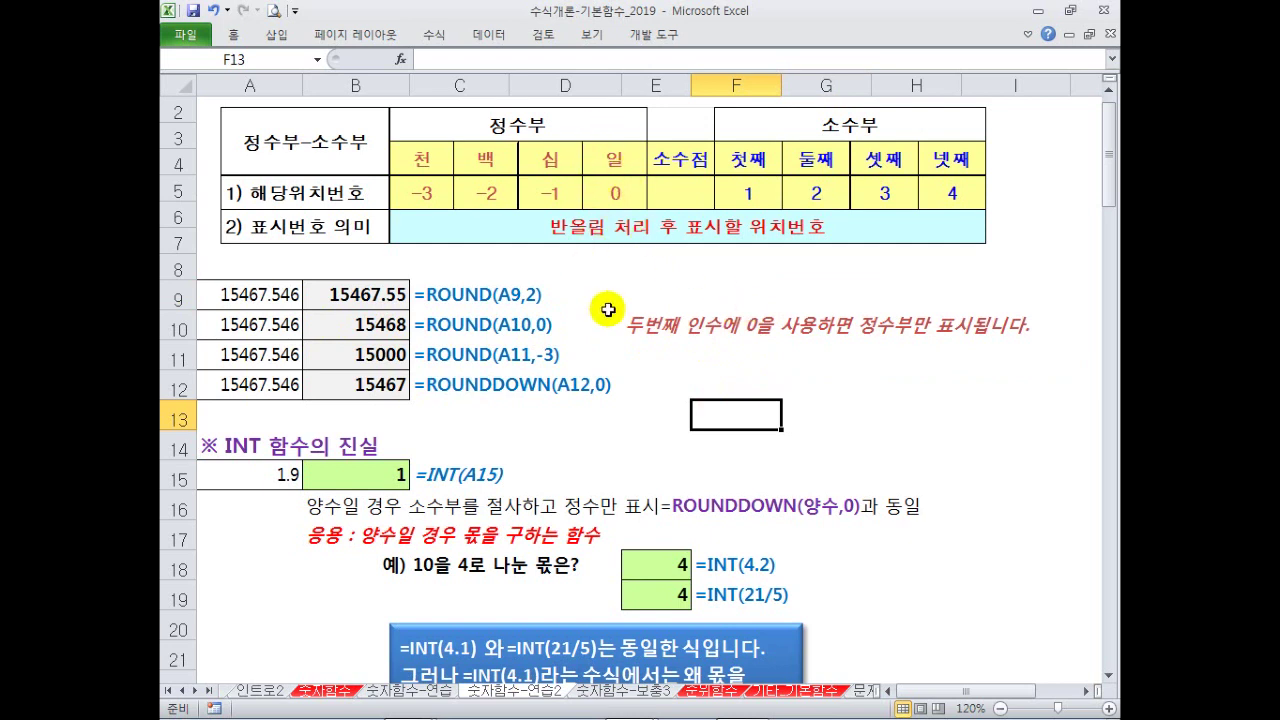
- Examine the INT formula in B15, its source value in A15 and the explanatory note in B16
scroll(614, 376, "down", 1)
scroll(614, 376, "down", 1)
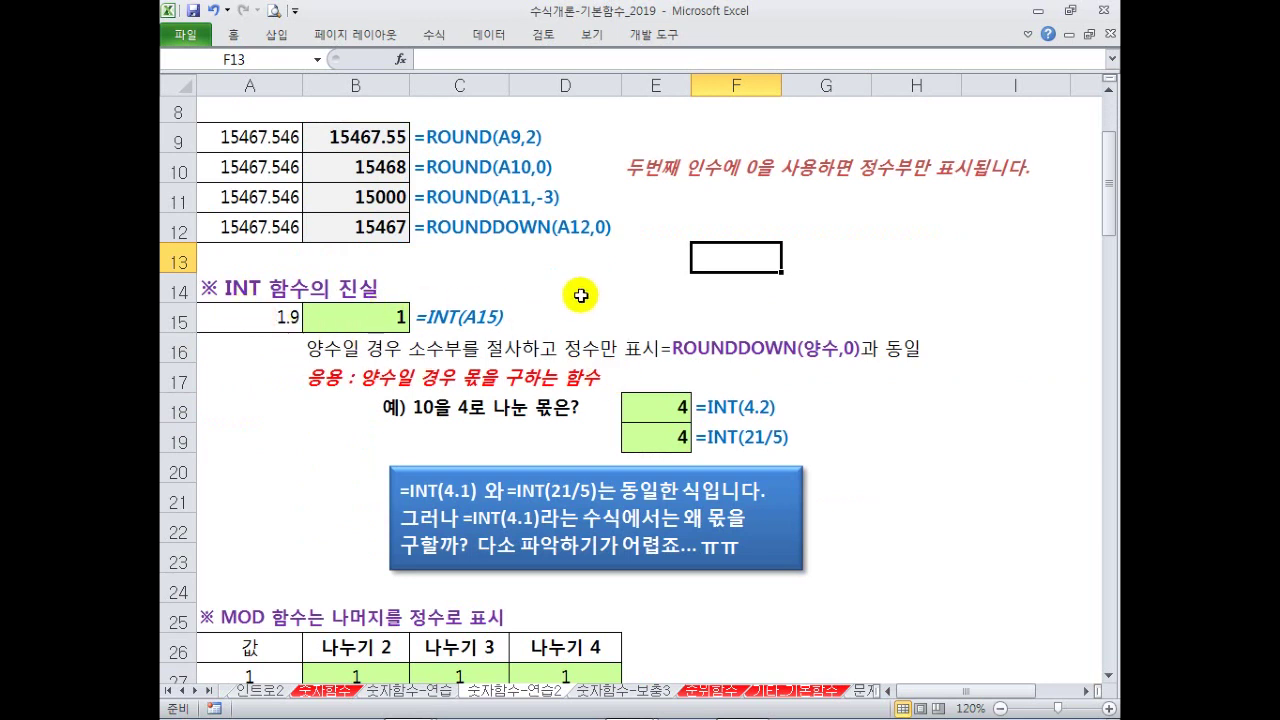
left_click(580, 295)
scroll(581, 291, "down", 1)
left_click(566, 221)
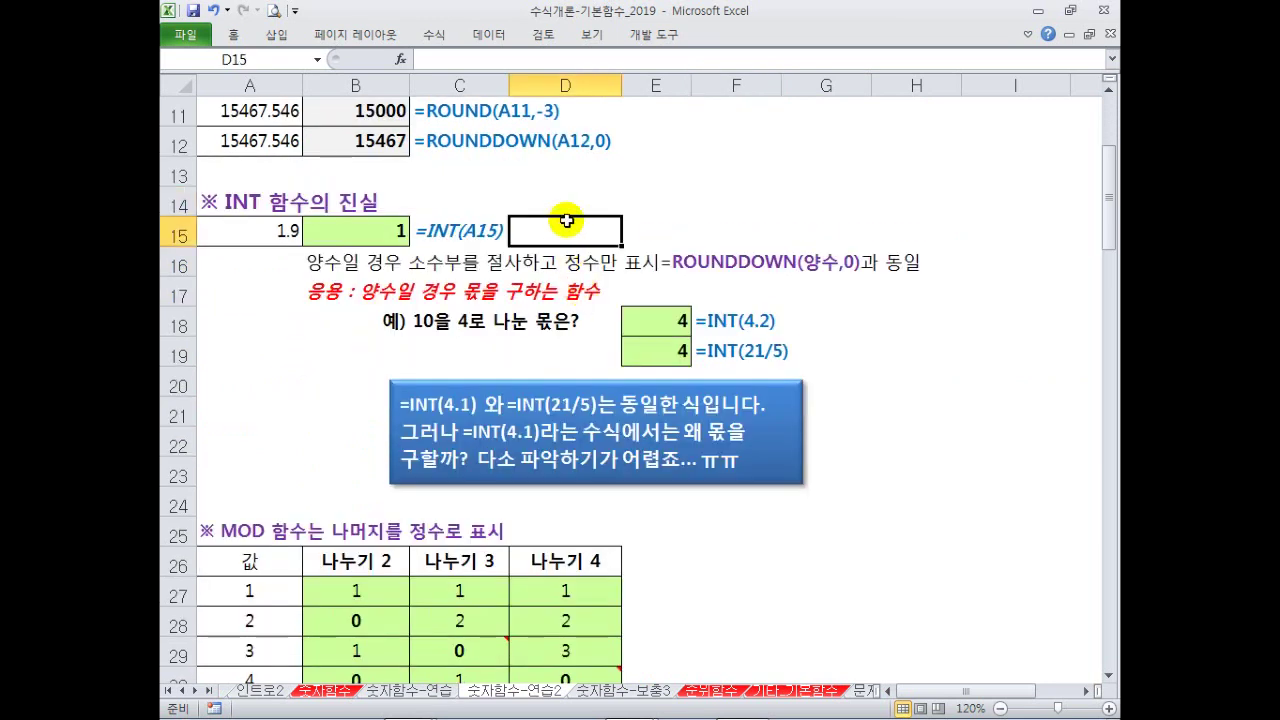
left_click(276, 230)
left_click(323, 263)
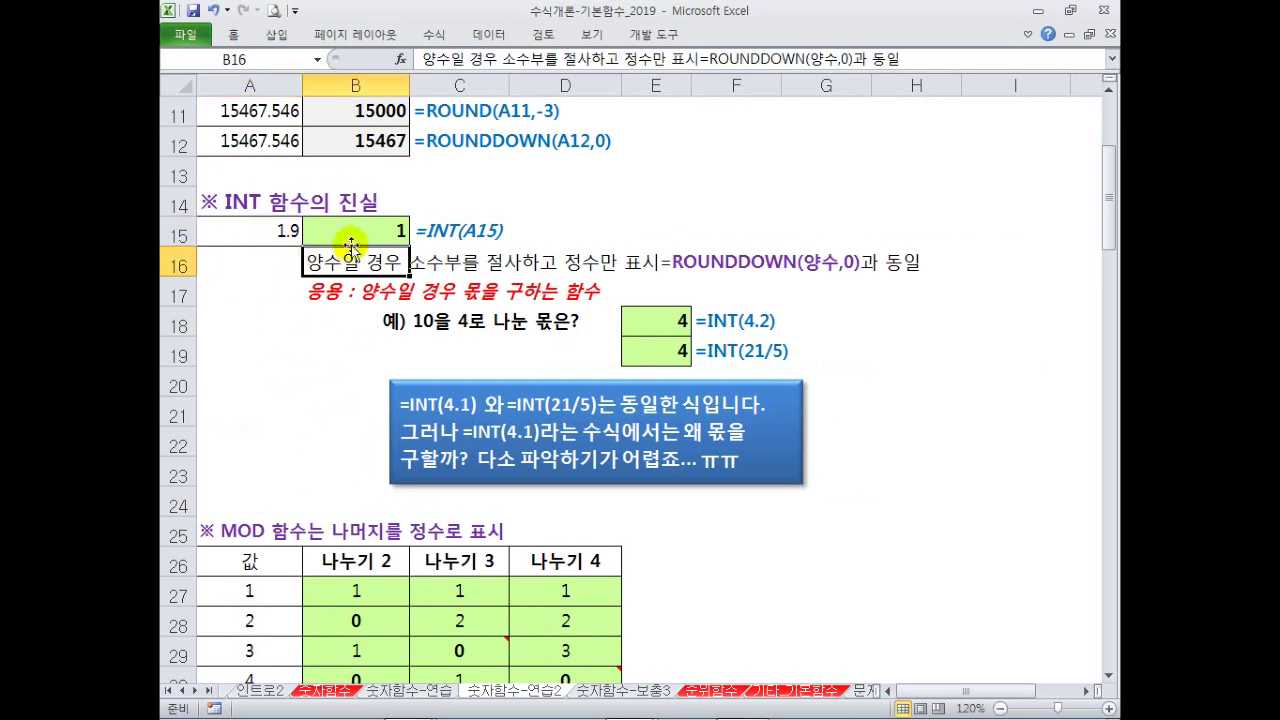
left_click(361, 234)
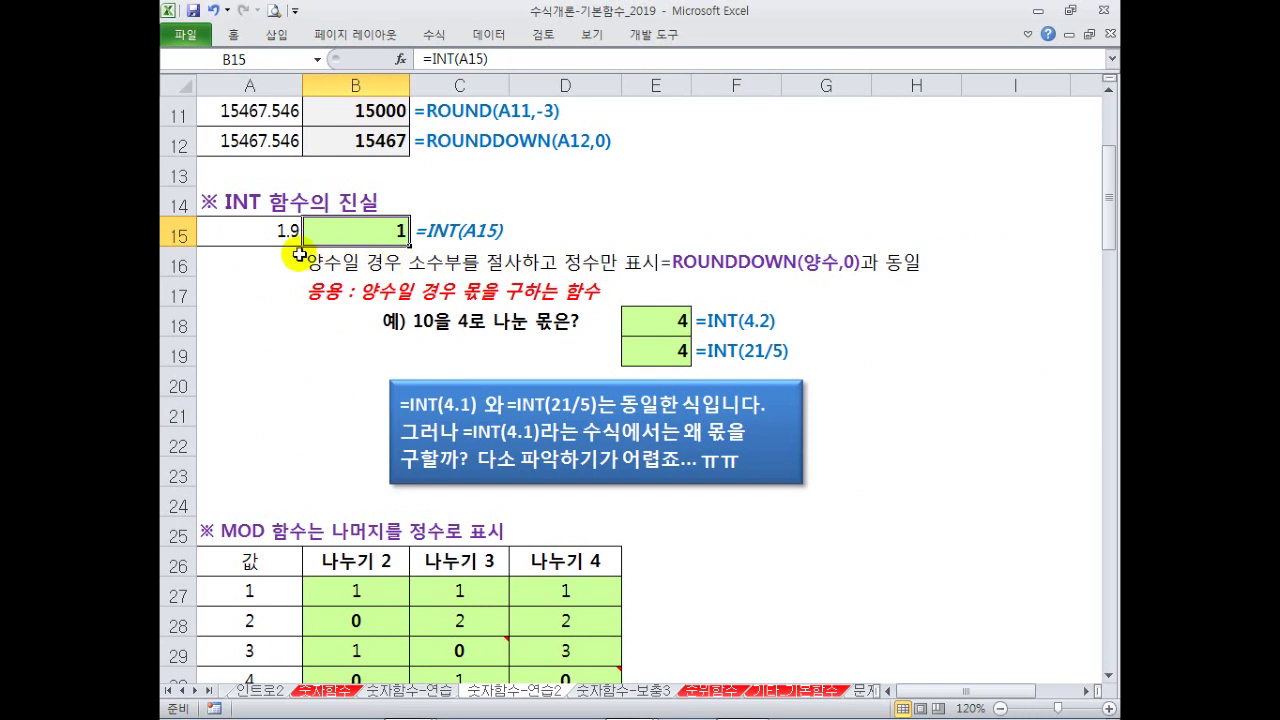
double_click(352, 232)
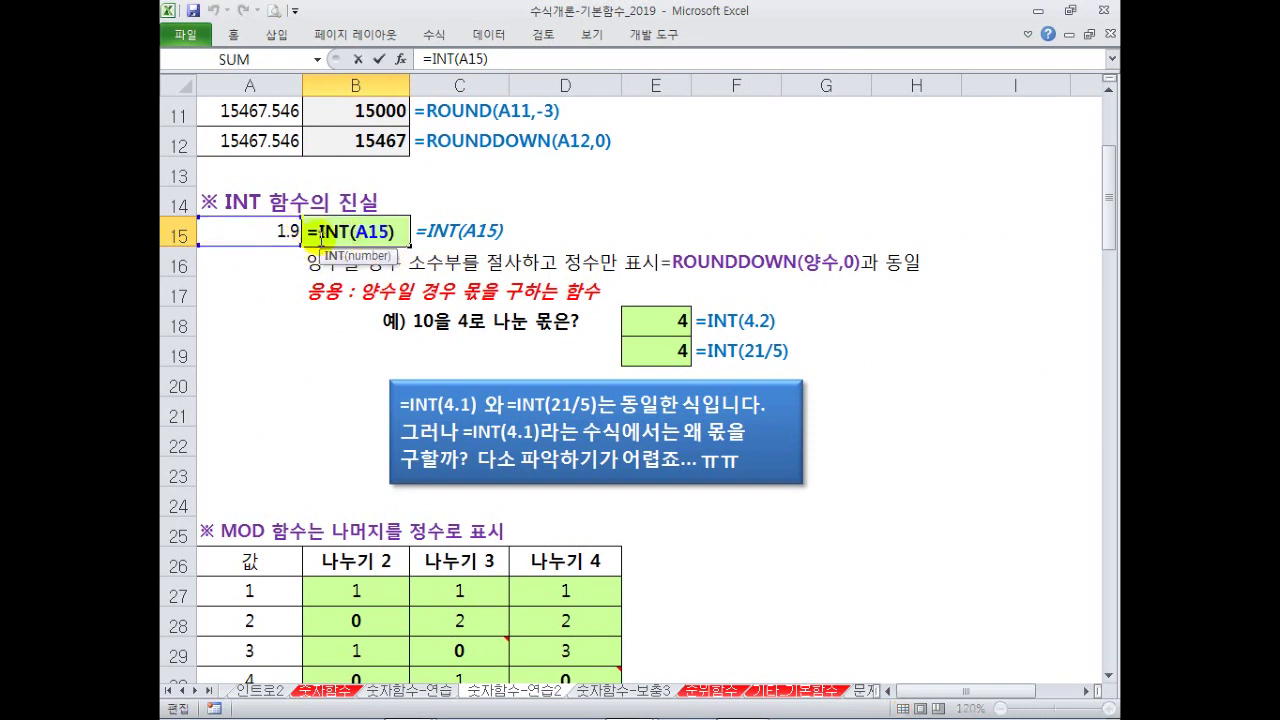
key("Return")
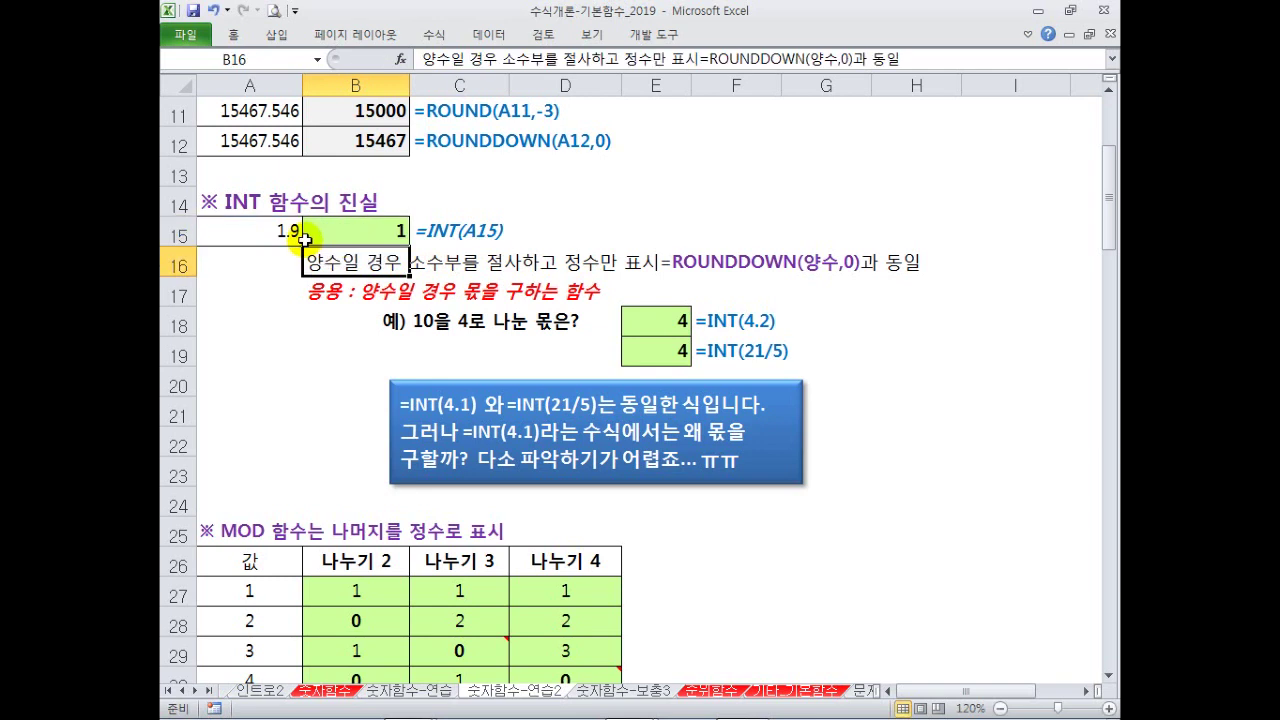
- Try 2.7, 05 and 0.5 one after another in A15 to test the INT formula
left_click(259, 232)
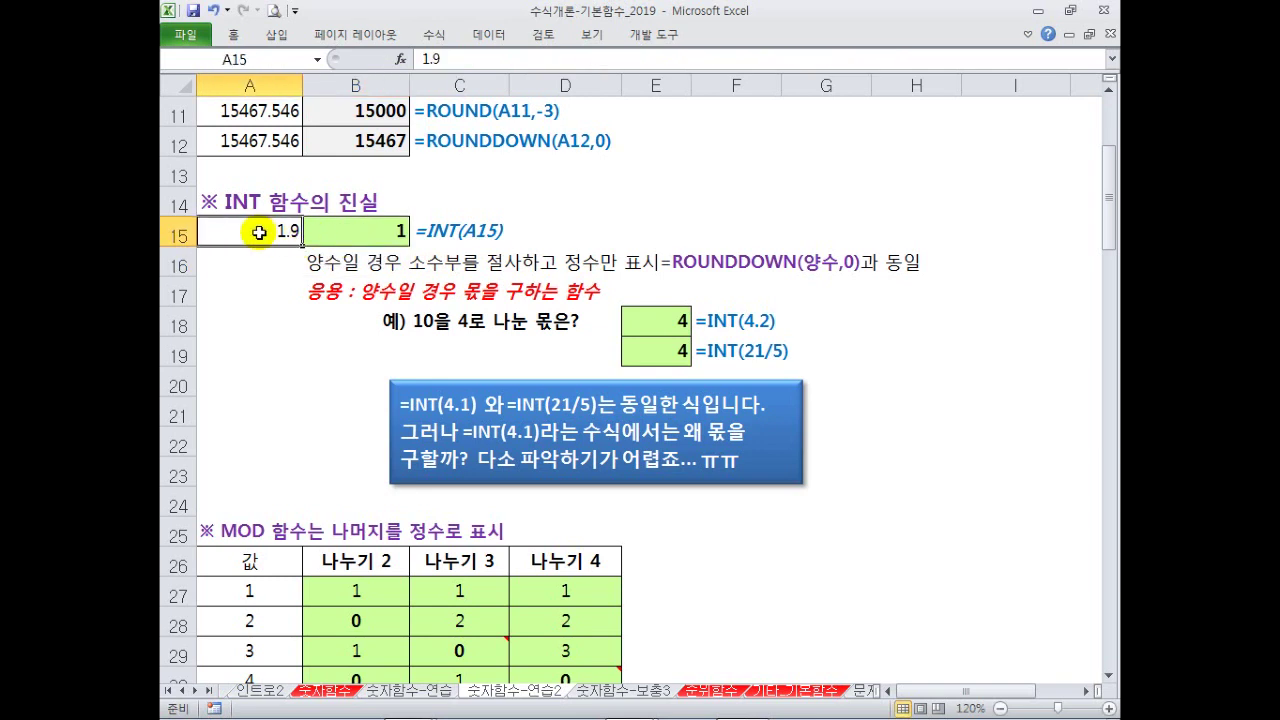
type("2.7")
key("Return")
left_click(257, 232)
type("05")
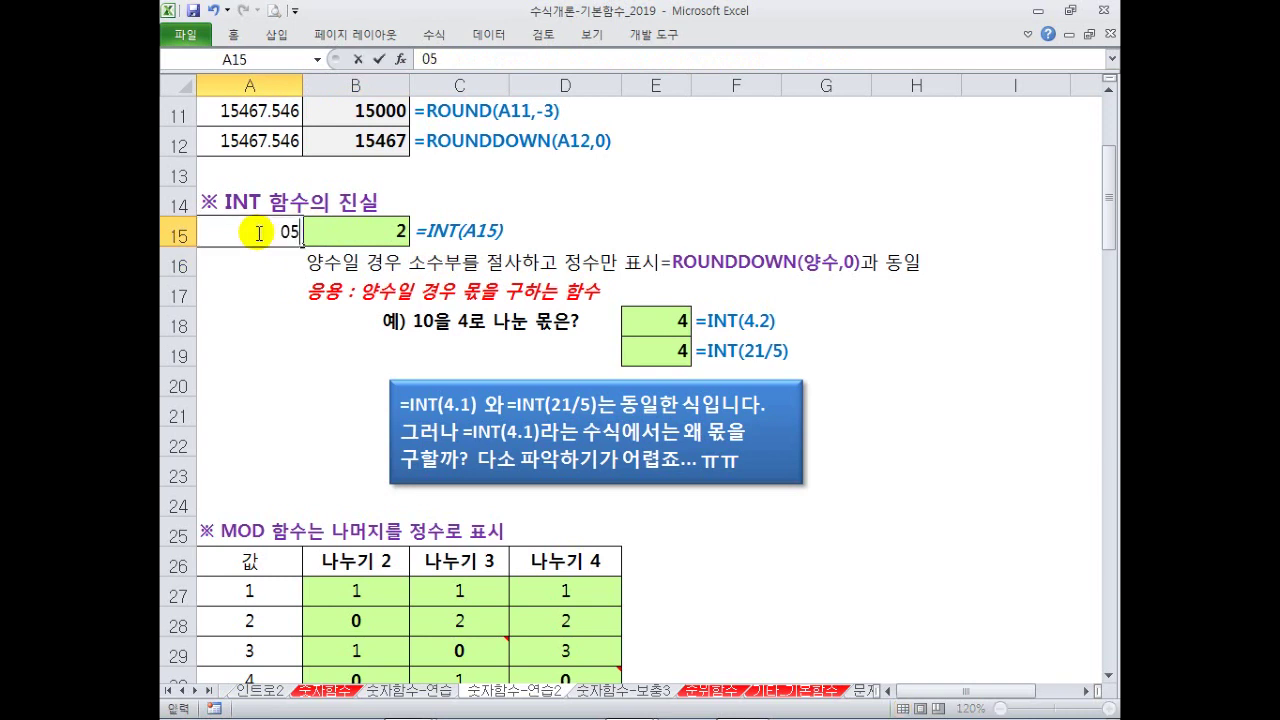
key("Return")
left_click(257, 232)
type("0.5")
key("Return")
- Set the INT test value in A15 to 7.9
left_click(257, 232)
type("7.9")
key("Return")
left_click(257, 232)
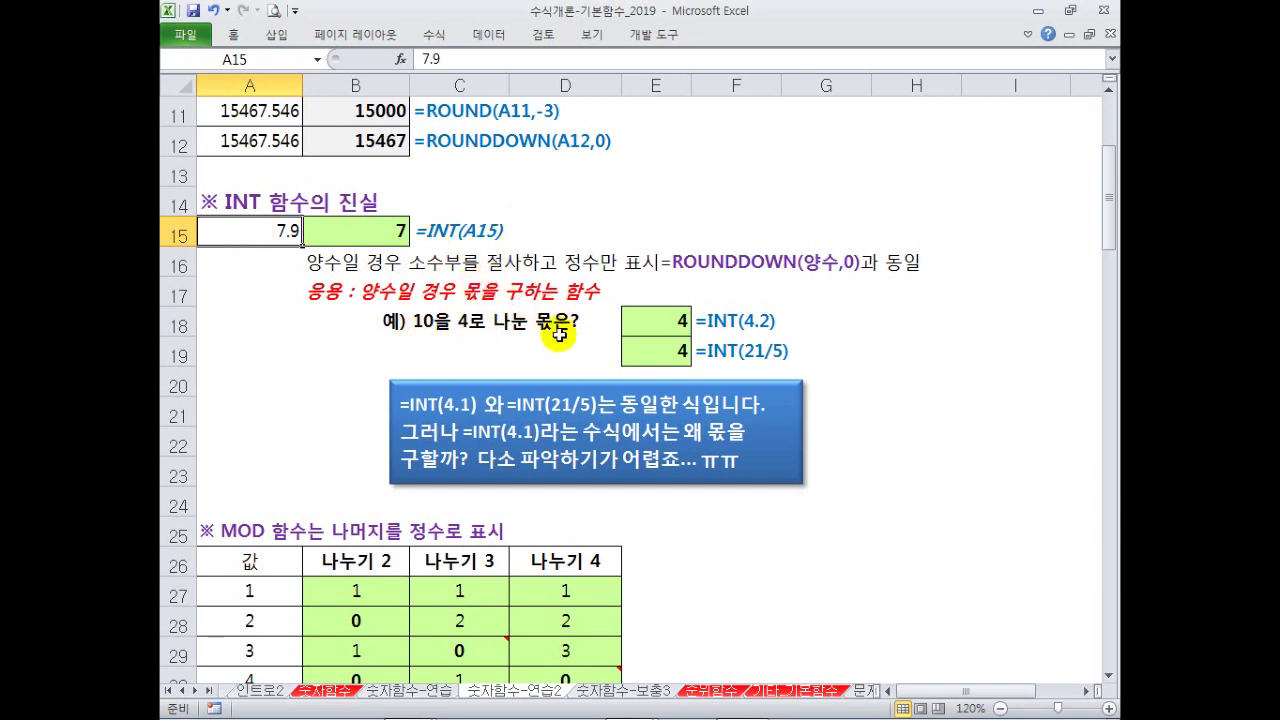
- Change the quotient example in row 18 to 예) 13을 2로 나눈 몫은?, with =INT(6.5) in E18, =INT(13/2) in E19 and matching formula labels
scroll(560, 336, "down", 1)
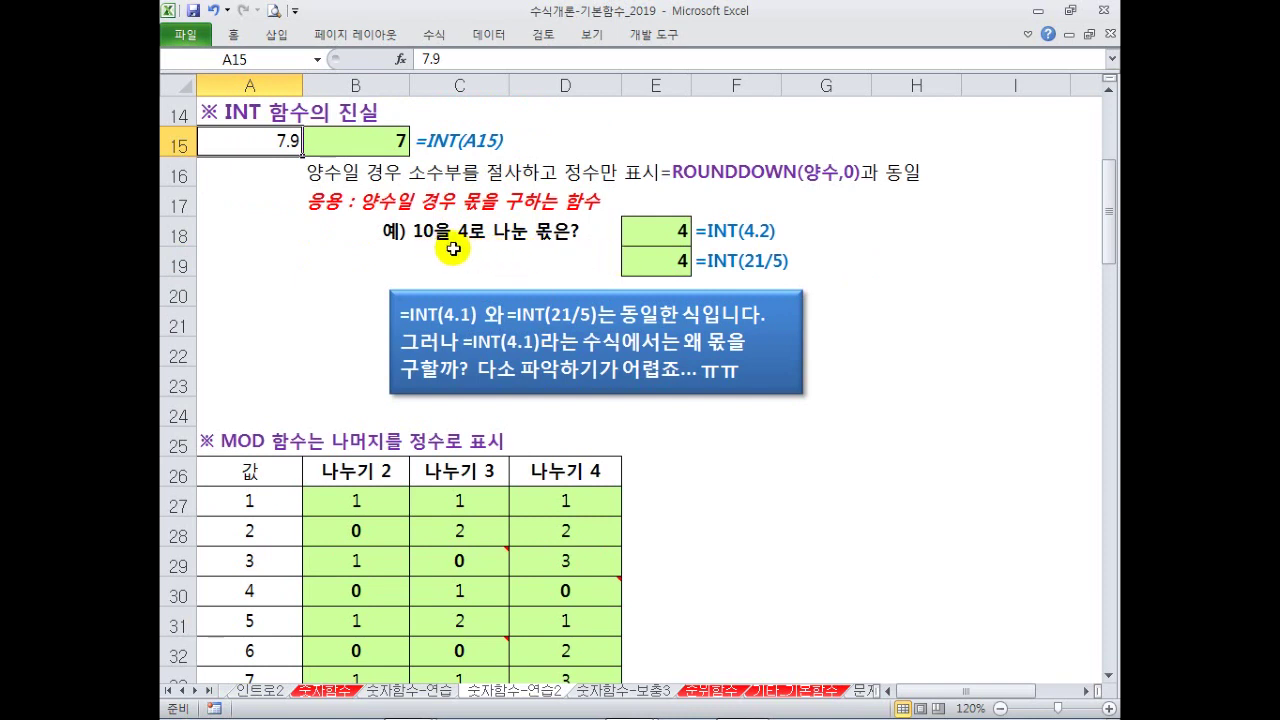
left_click(657, 244)
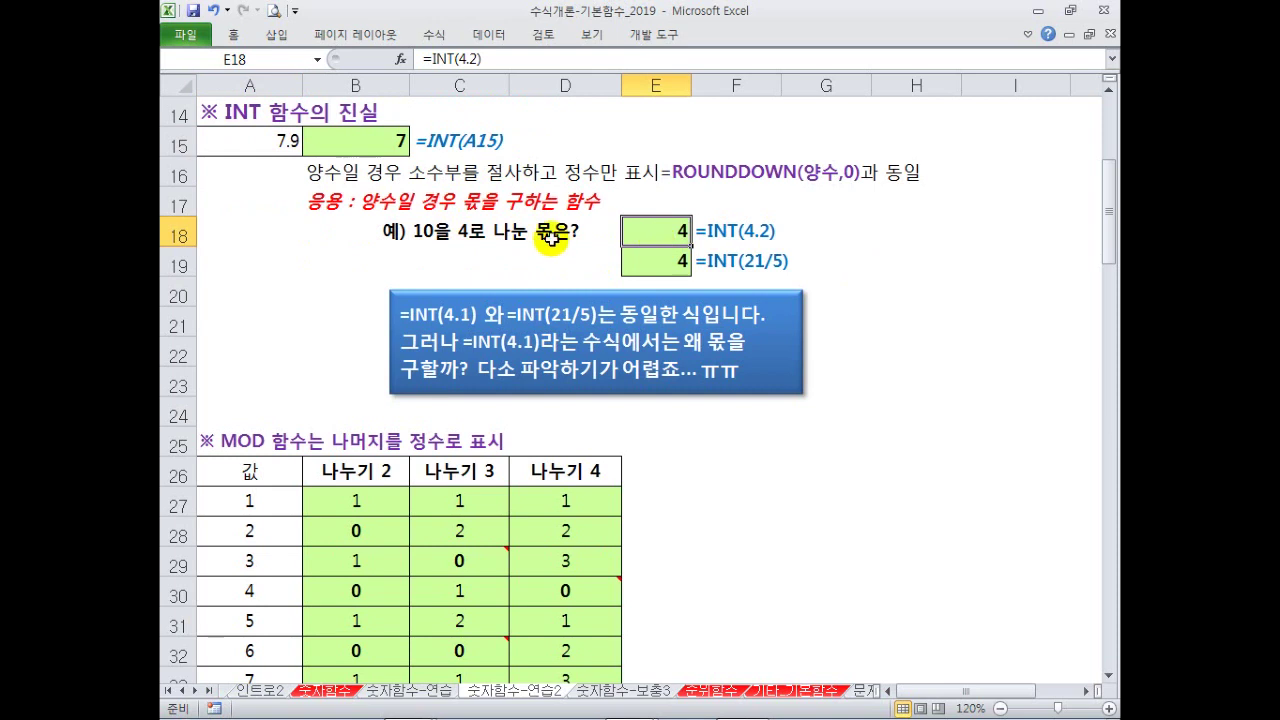
left_click(585, 238)
left_click(454, 254)
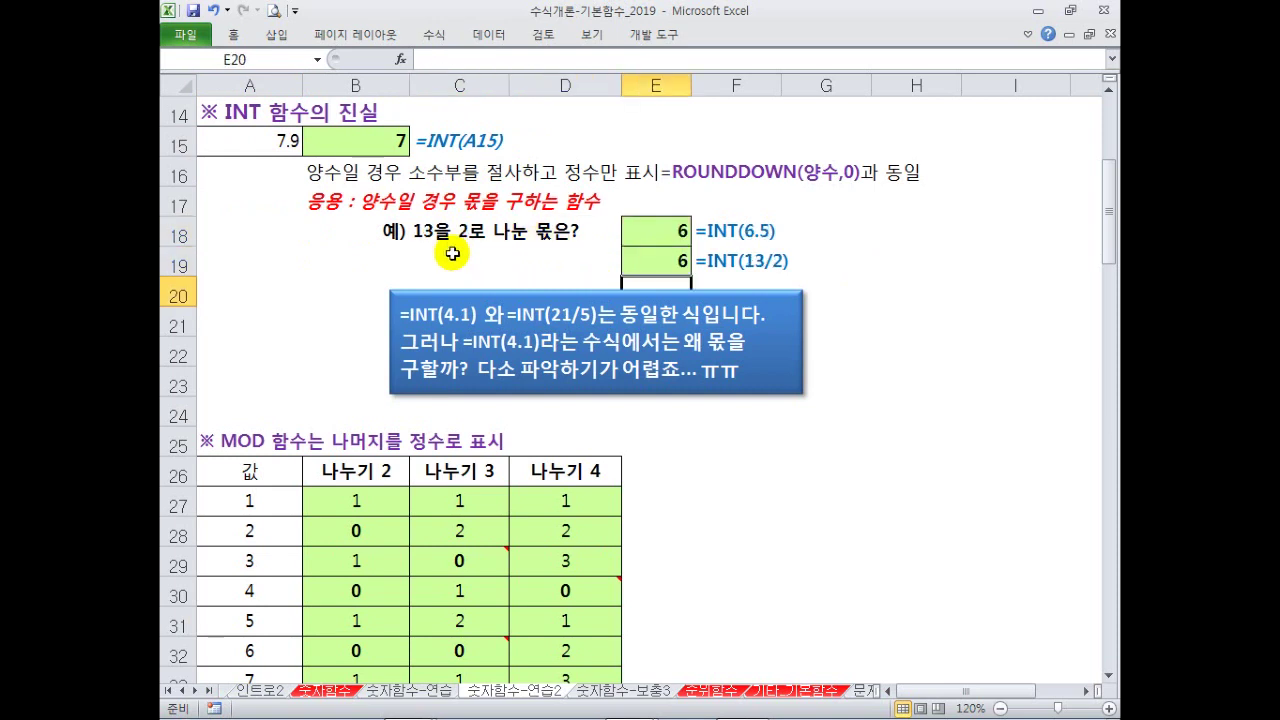
left_click(832, 240)
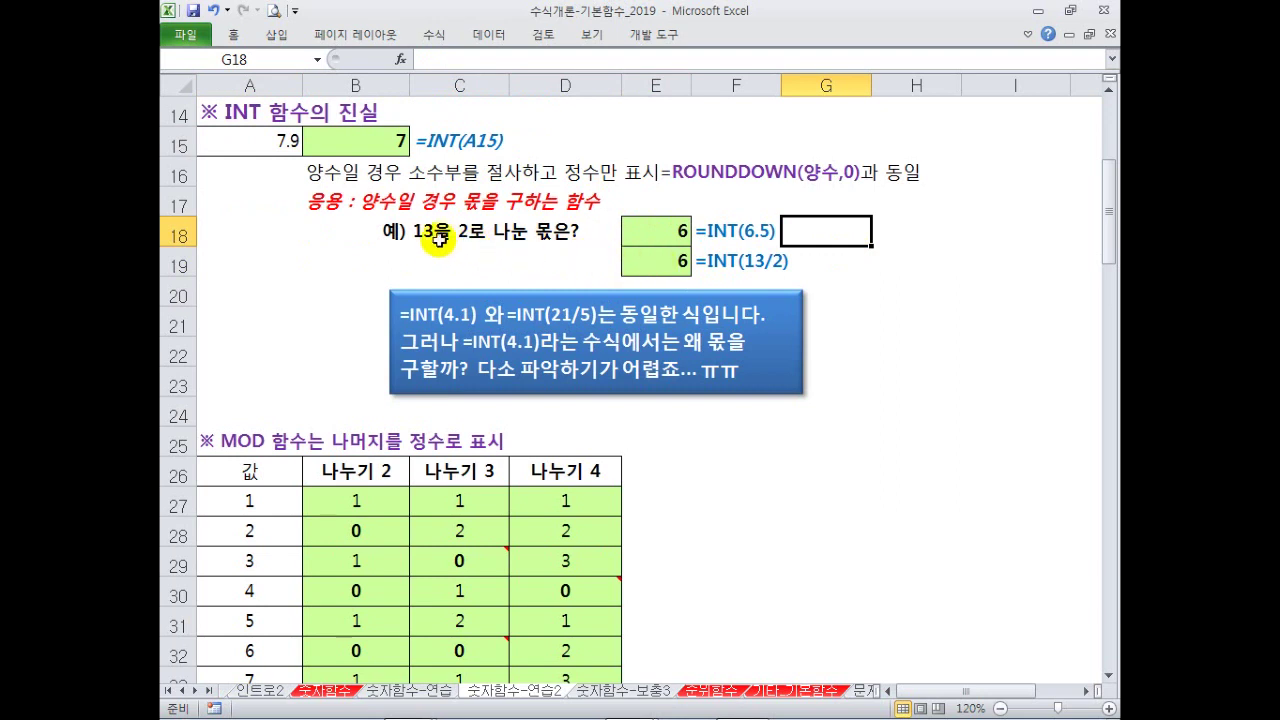
- Examine the quotient formulas in E18 and E19 against a handwritten long division of 13 by 2
left_click(653, 232)
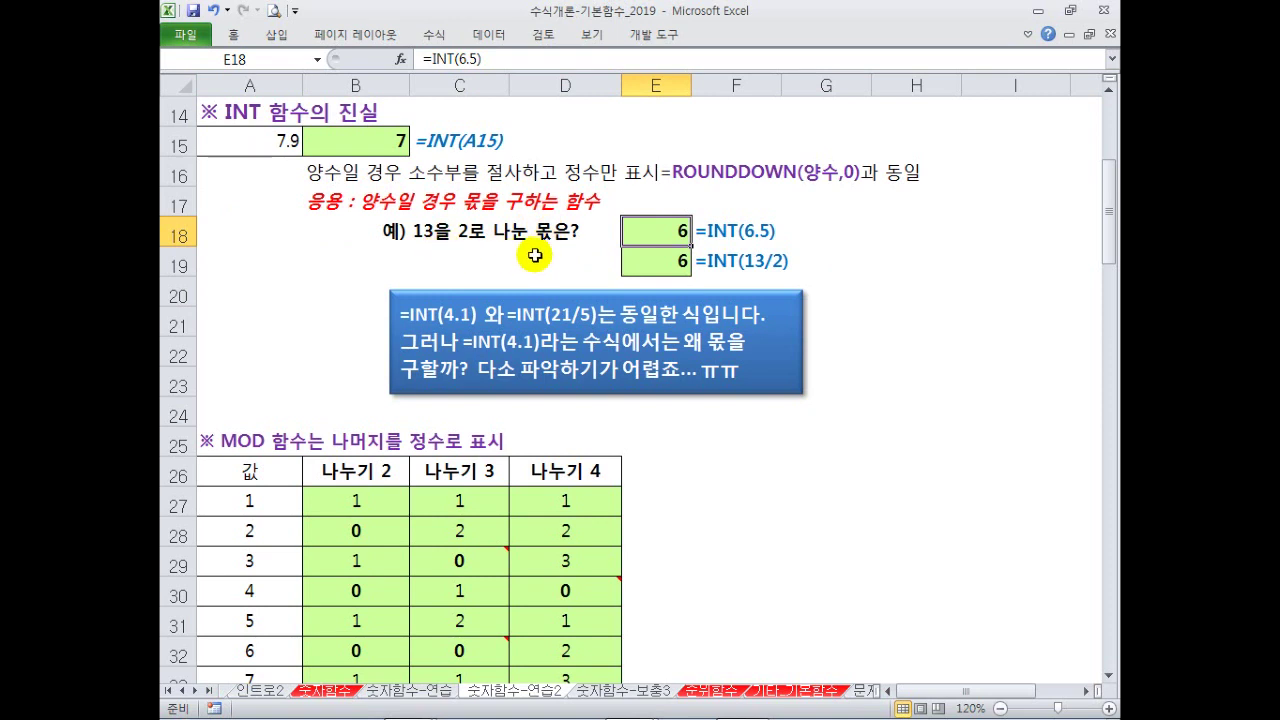
double_click(651, 235)
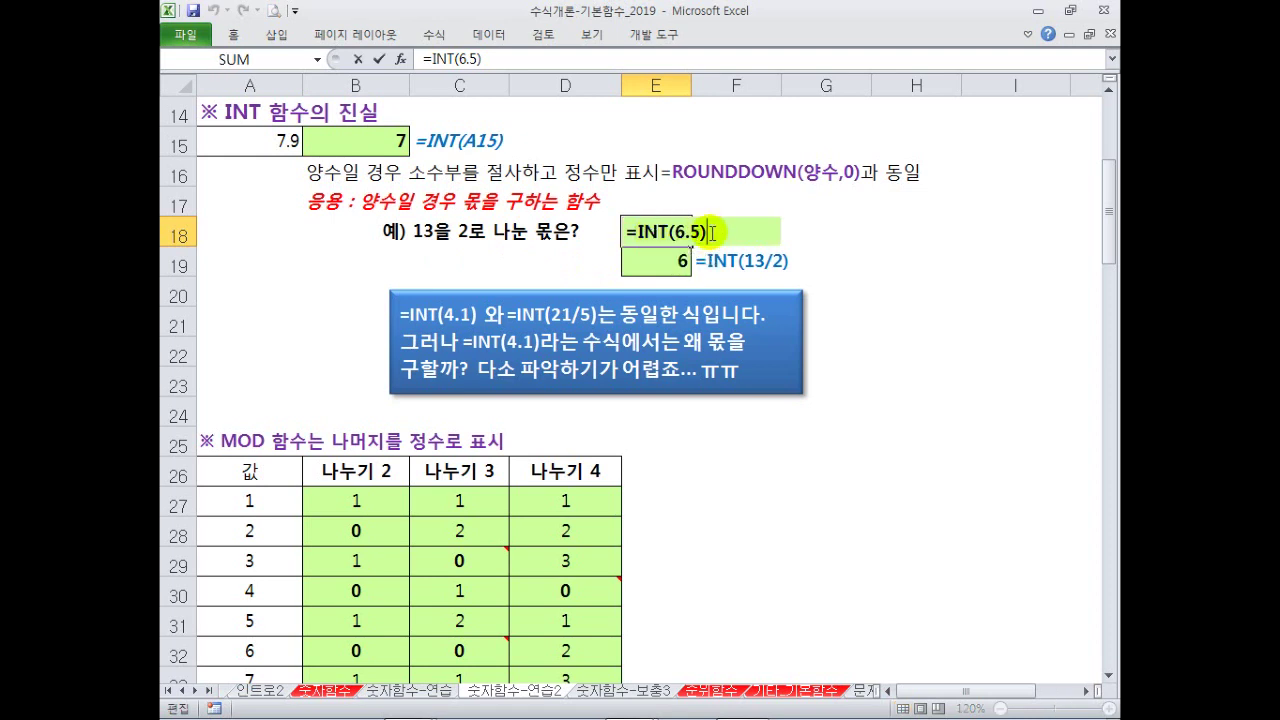
key("ctrl+Return")
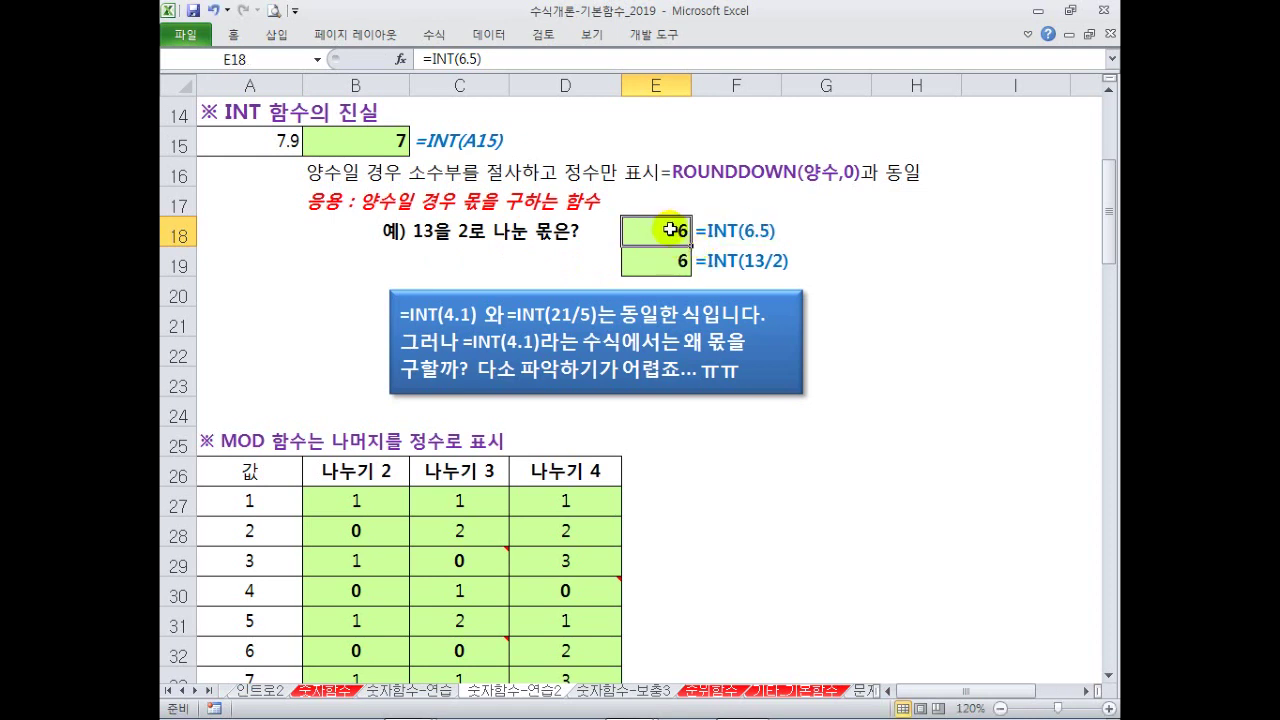
double_click(660, 259)
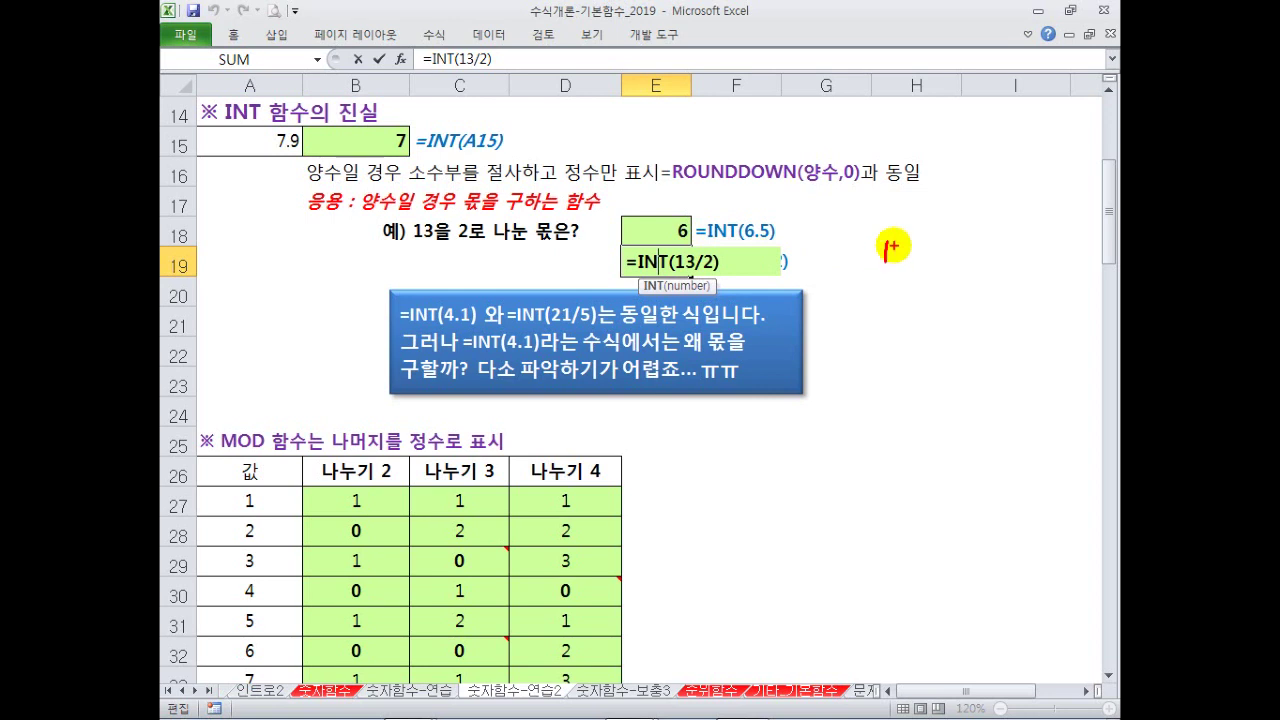
mouse_move(894, 253)
left_mouse_down()
mouse_move(905, 242)
mouse_move(866, 272)
mouse_move(862, 256)
left_mouse_up()
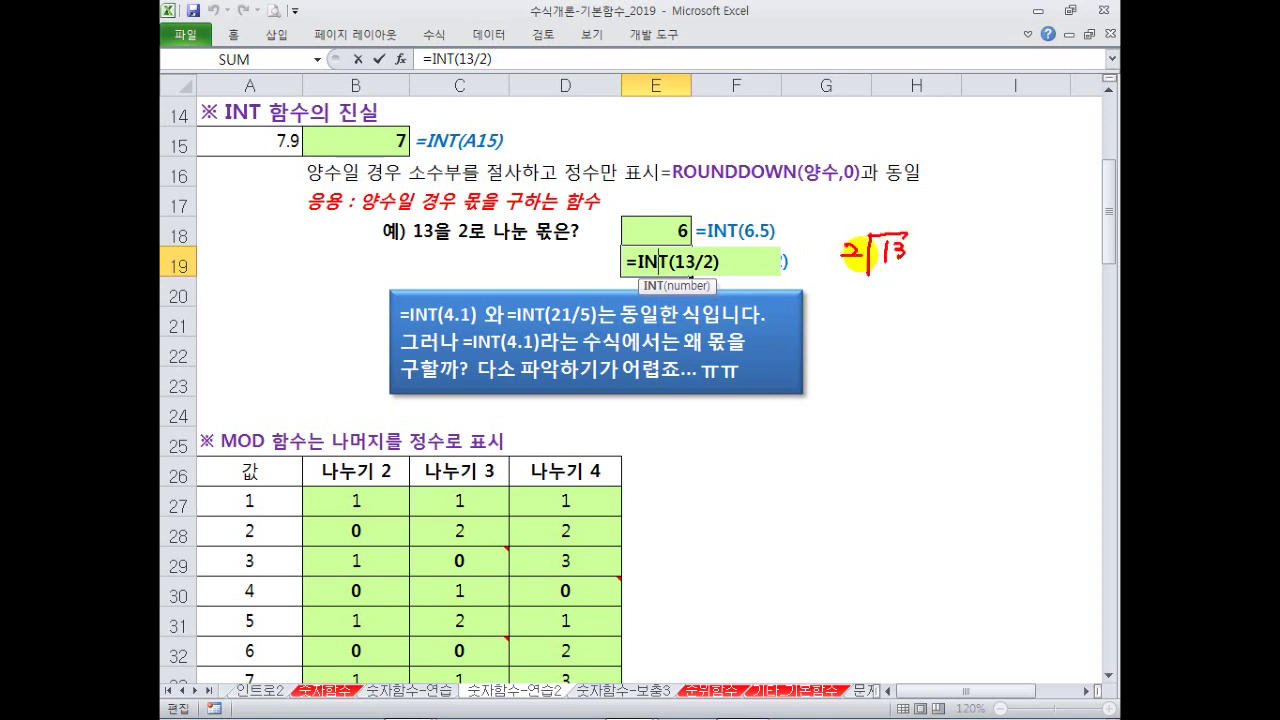
left_click_drag(905, 199, 898, 223)
mouse_move(876, 276)
left_mouse_down()
mouse_move(916, 303)
mouse_move(905, 330)
left_mouse_up()
mouse_move(893, 196)
left_mouse_down()
mouse_move(990, 212)
mouse_move(930, 271)
mouse_move(968, 250)
mouse_move(975, 265)
mouse_move(935, 250)
left_mouse_up()
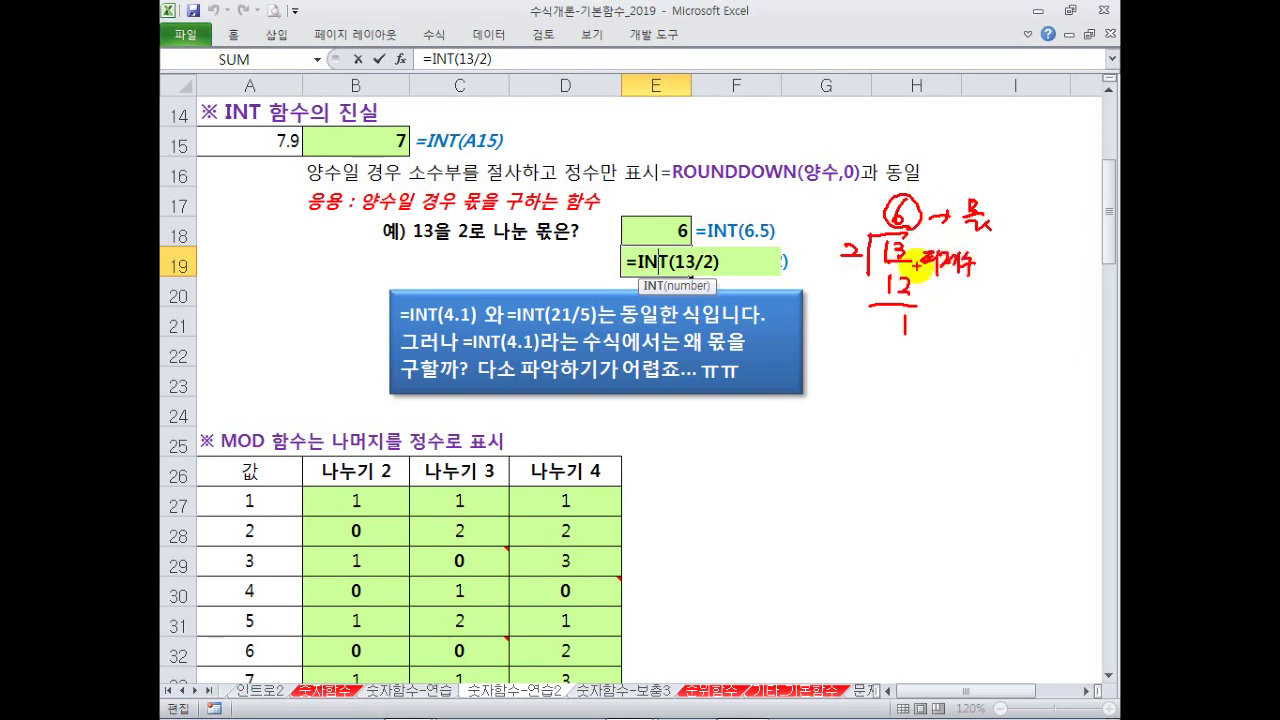
mouse_move(840, 265)
left_mouse_down()
mouse_move(858, 264)
mouse_move(817, 289)
left_mouse_up()
left_click_drag(820, 283, 940, 341)
mouse_move(951, 314)
left_mouse_down()
mouse_move(951, 346)
mouse_move(983, 345)
left_mouse_up()
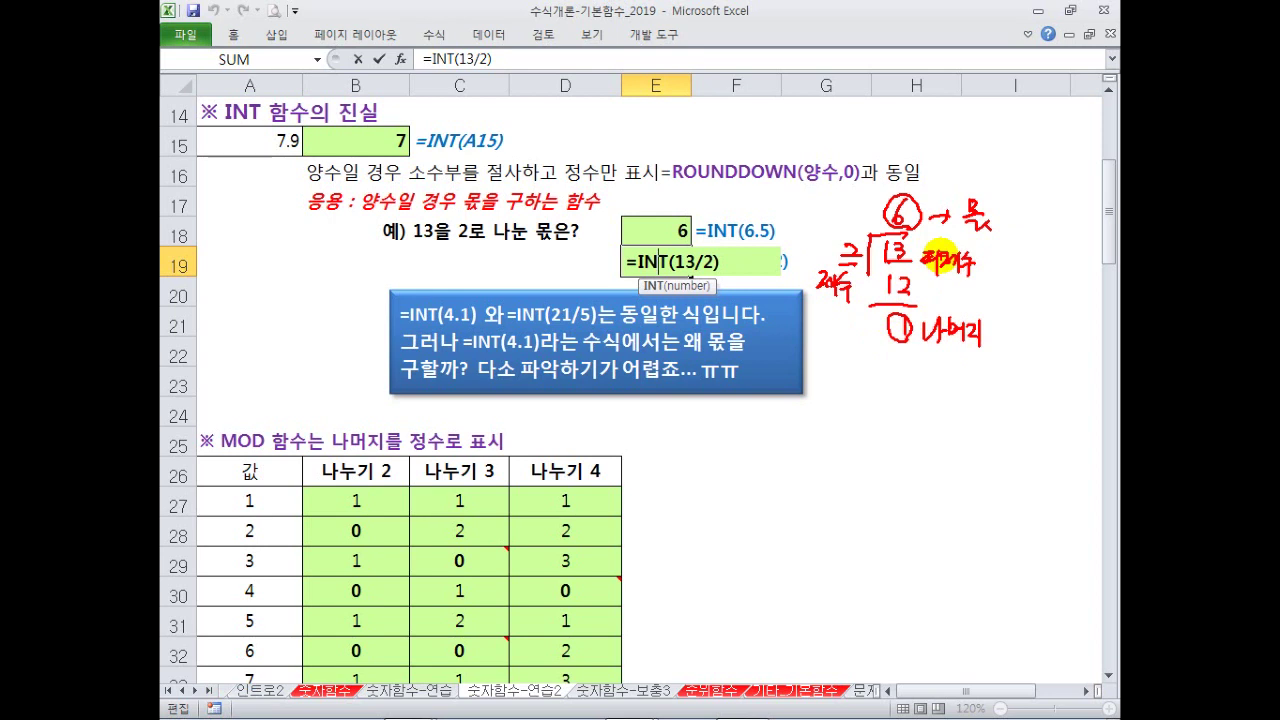
left_click_drag(899, 258, 906, 258)
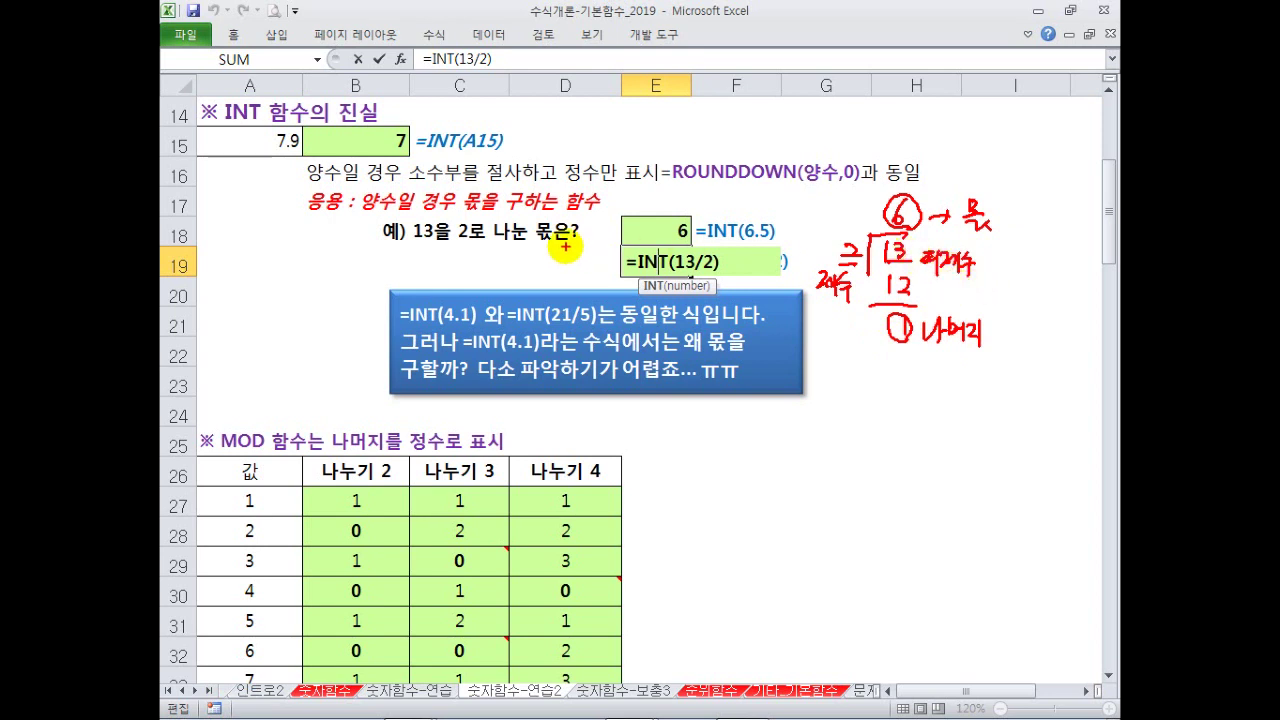
left_click_drag(530, 219, 551, 247)
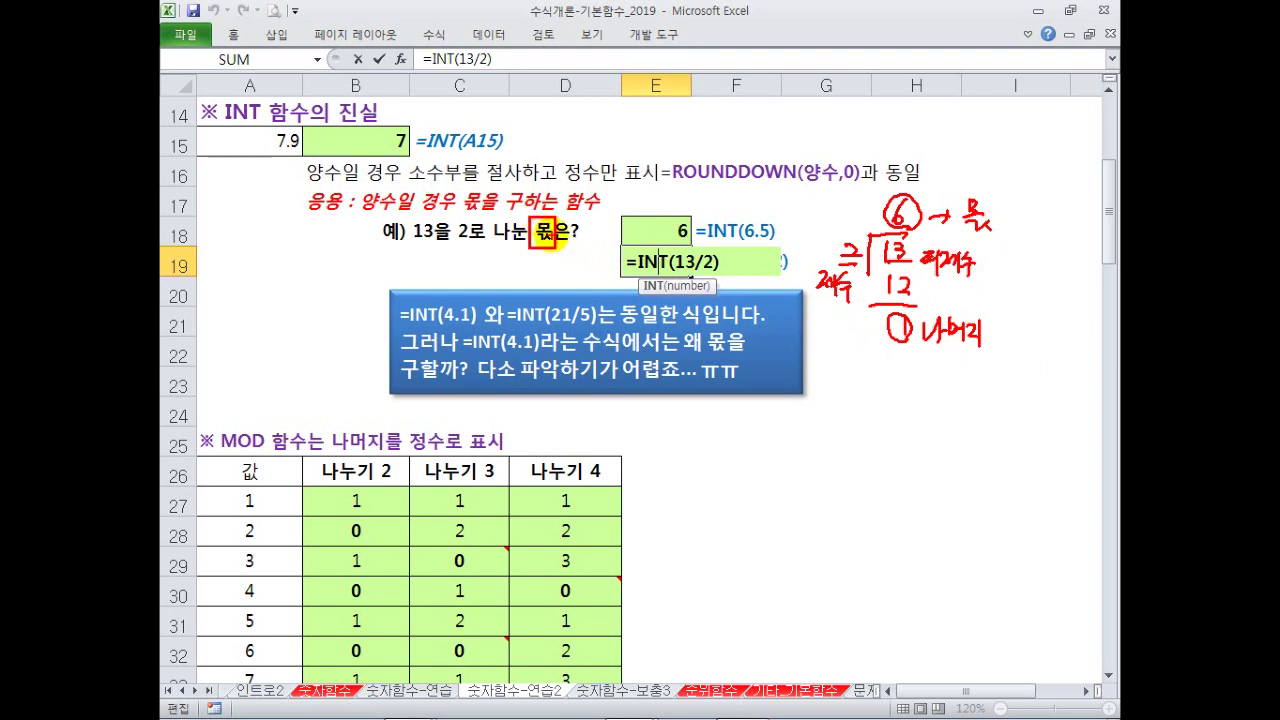
key("Escape")
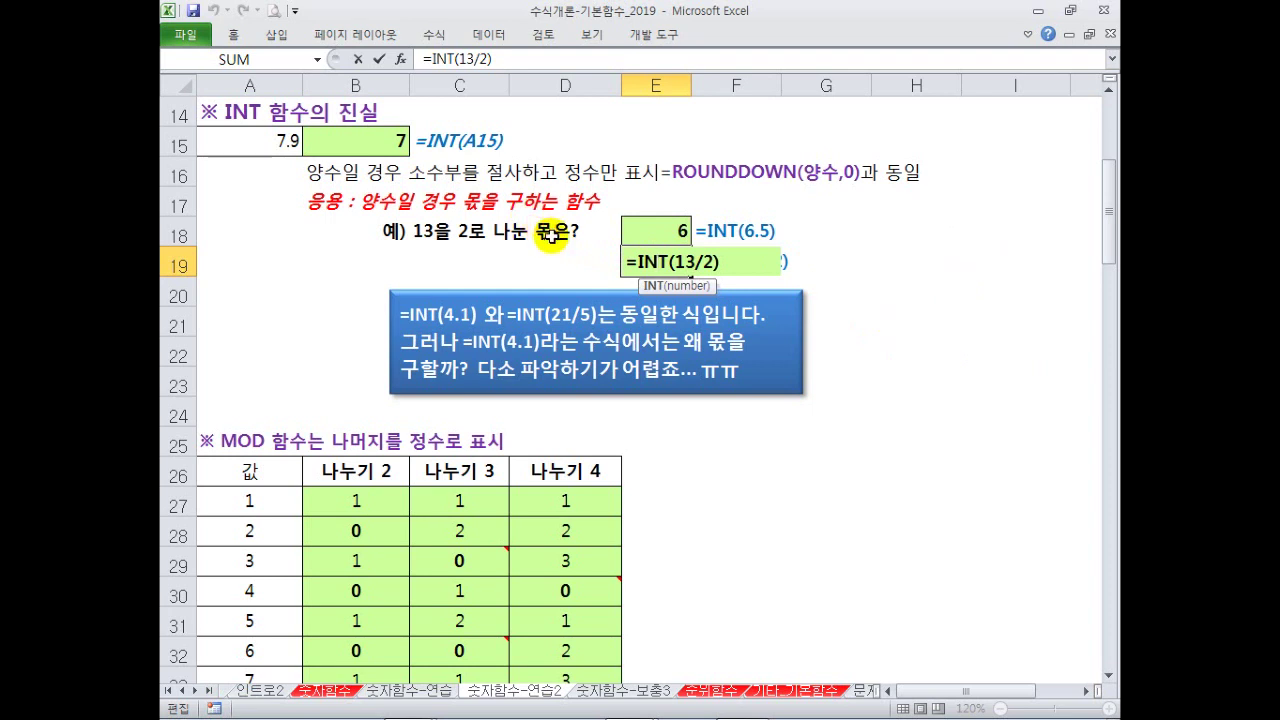
key("Return")
- Update the blue note's formulas to =INT(6.5) and =INT(13/2) in its first sentence and =INT(6.5) in its second
left_click(535, 143)
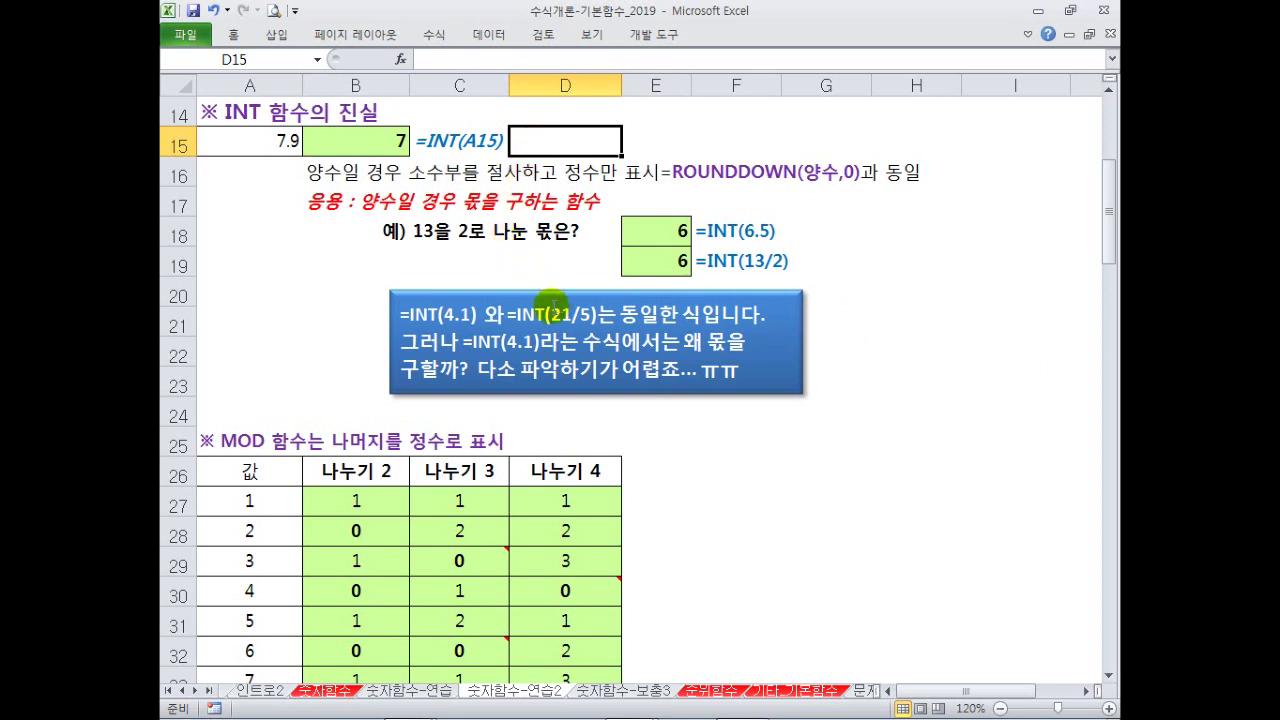
left_click(459, 316)
left_click_drag(443, 316, 470, 320)
type("6.5")
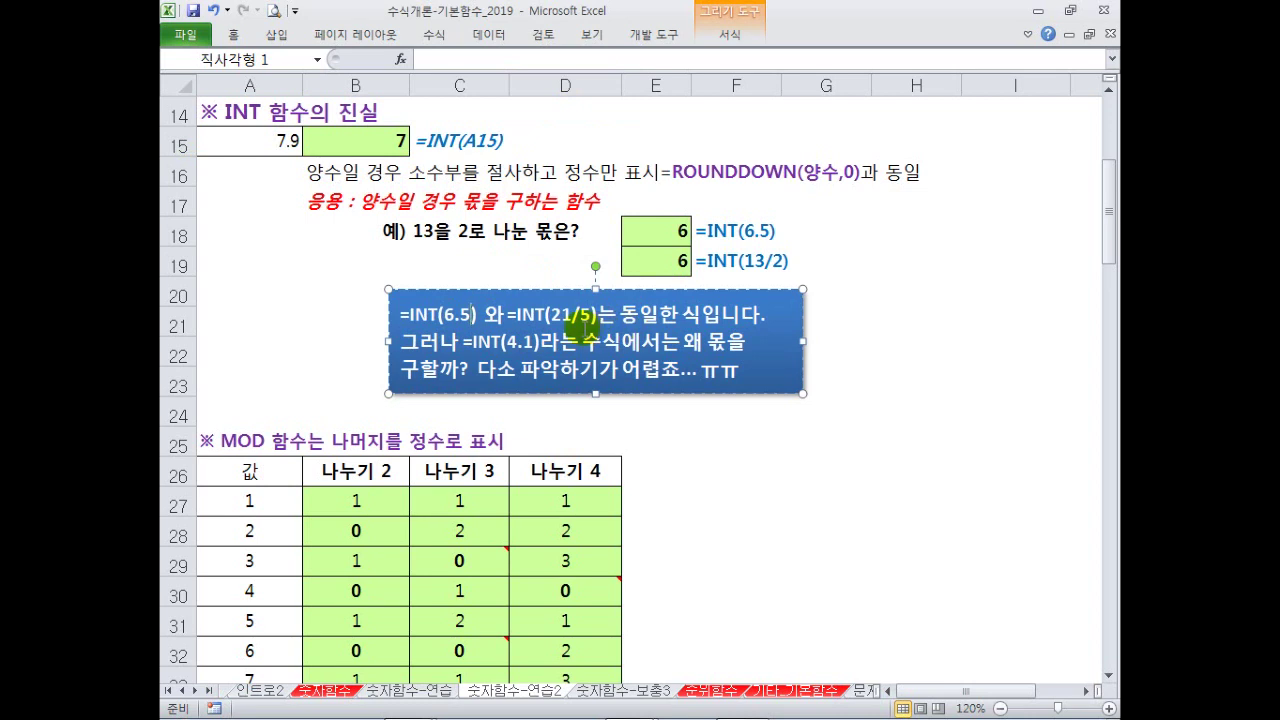
left_click_drag(590, 318, 546, 318)
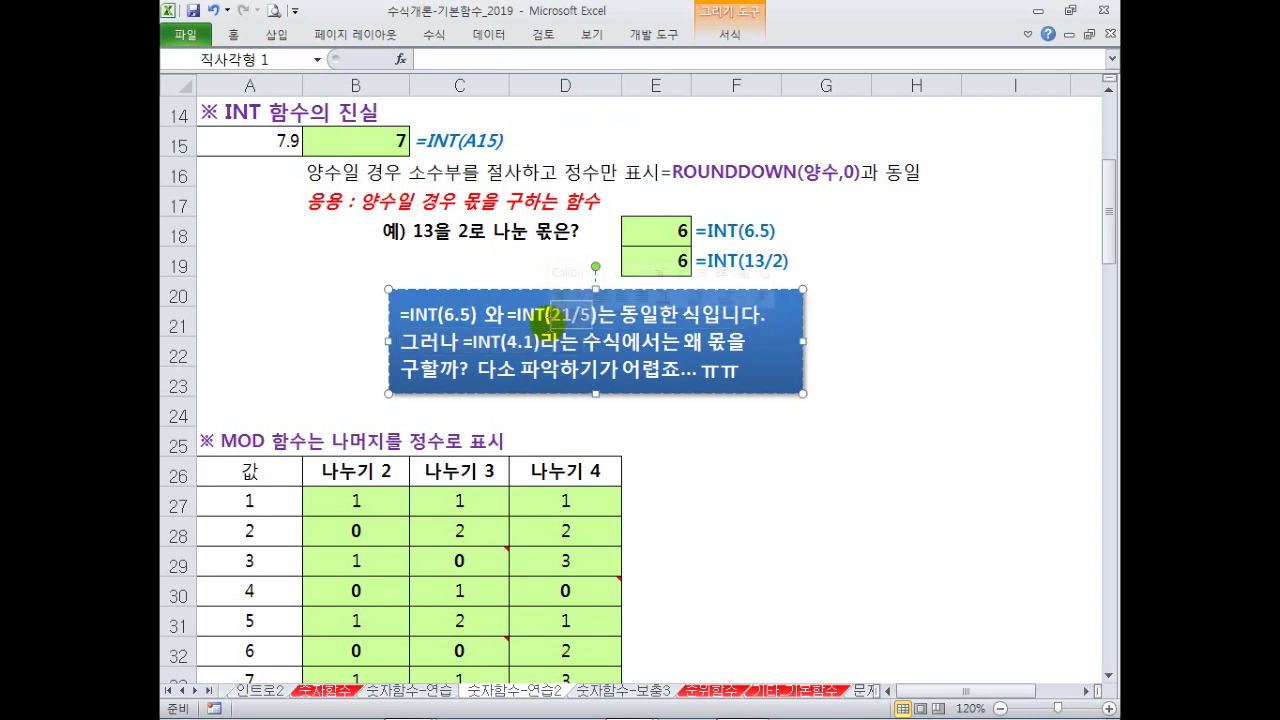
type("13/2")
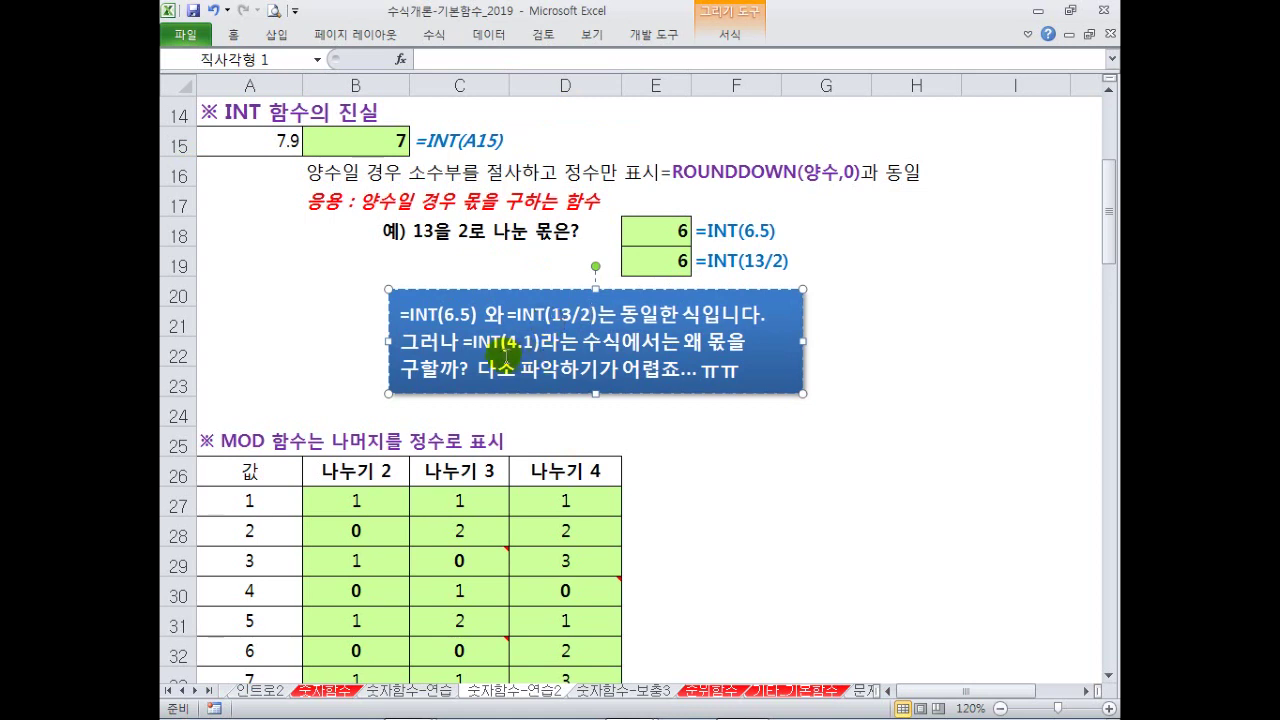
left_click_drag(506, 342, 535, 342)
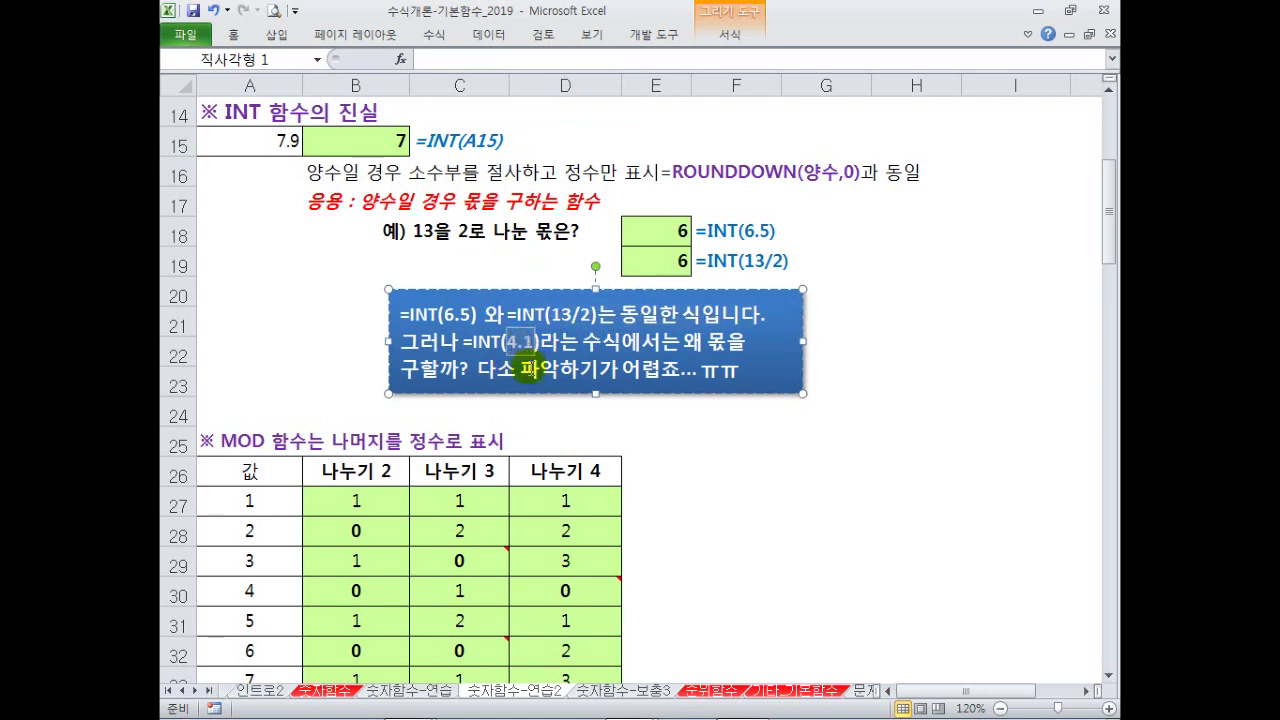
type("6.5")
left_click(318, 322)
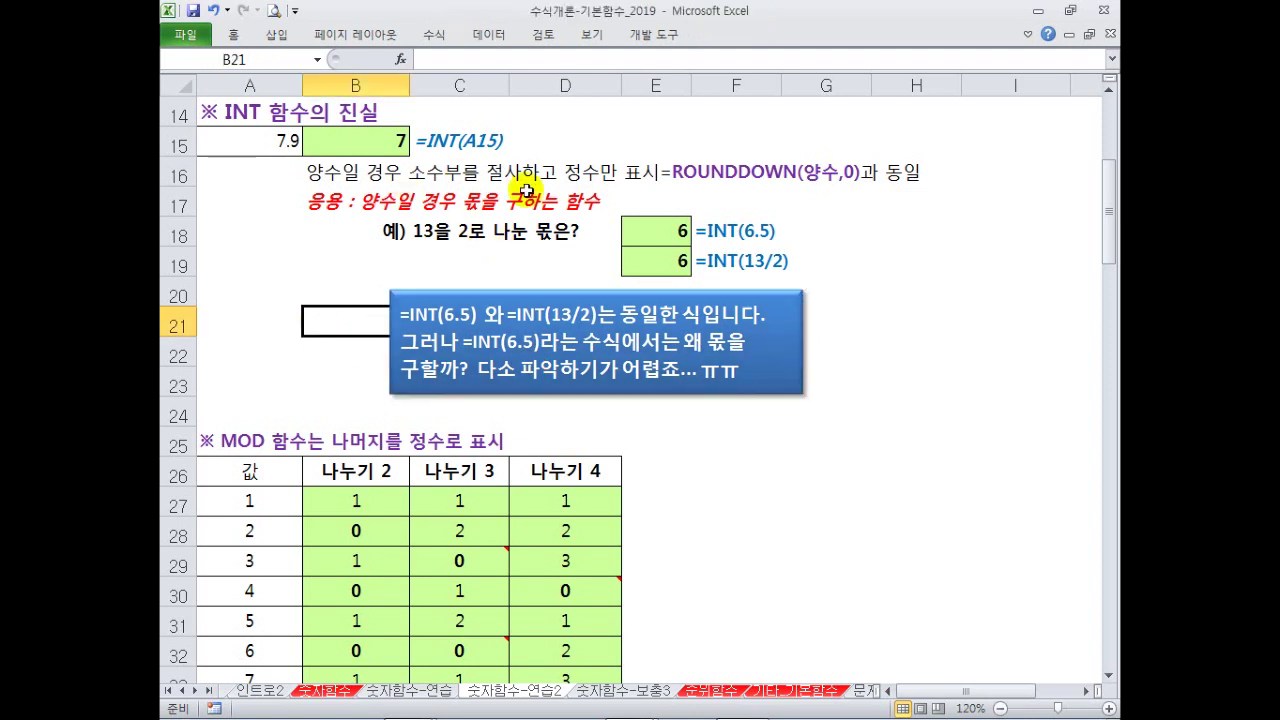
- Increase the font size of the MOD function heading in A25 by one step
scroll(432, 185, "down", 1)
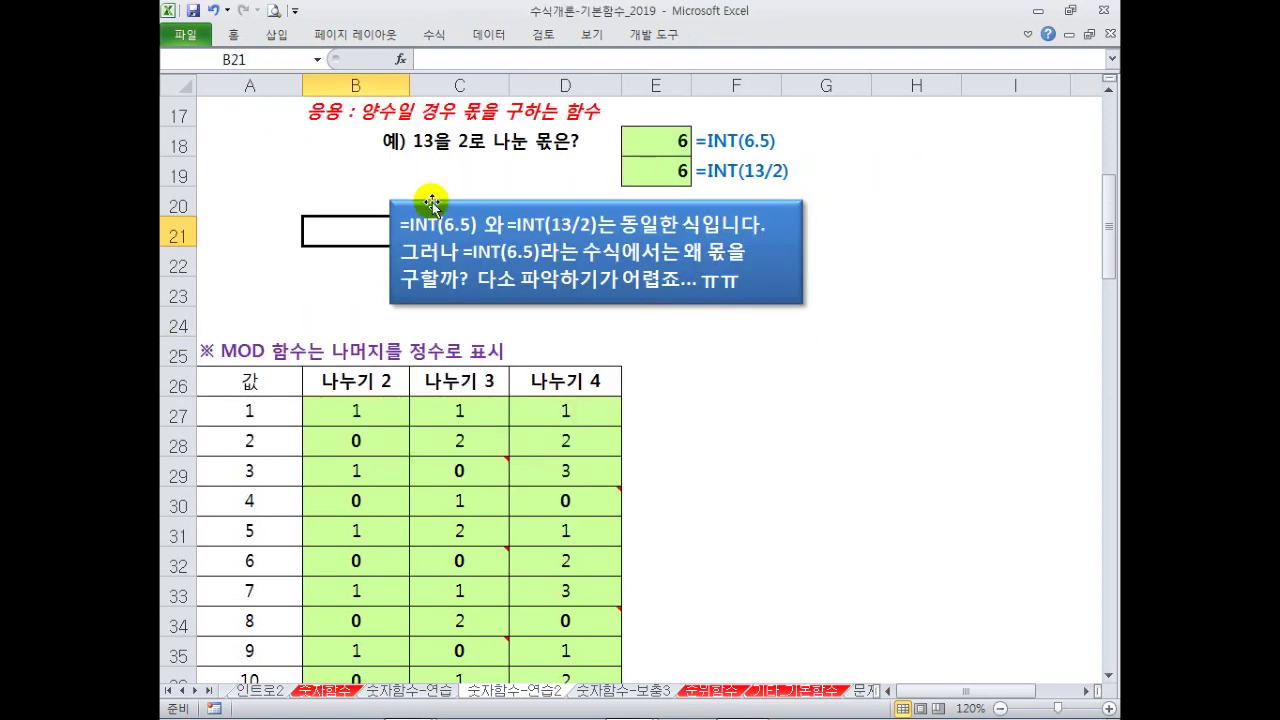
left_click(239, 349)
left_click(239, 38)
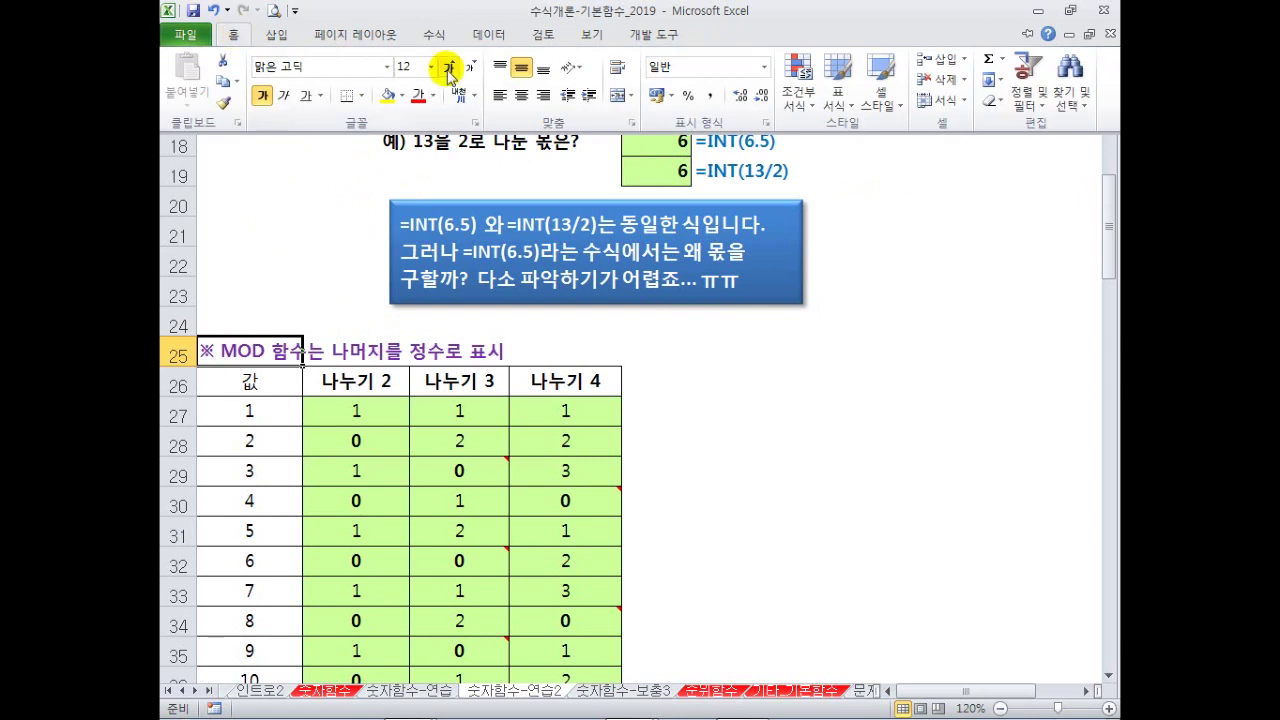
left_click(442, 66)
left_click(710, 382)
- Enter the test formula =MOD(A27,2) in F27 beside the MOD table
scroll(654, 390, "down", 1)
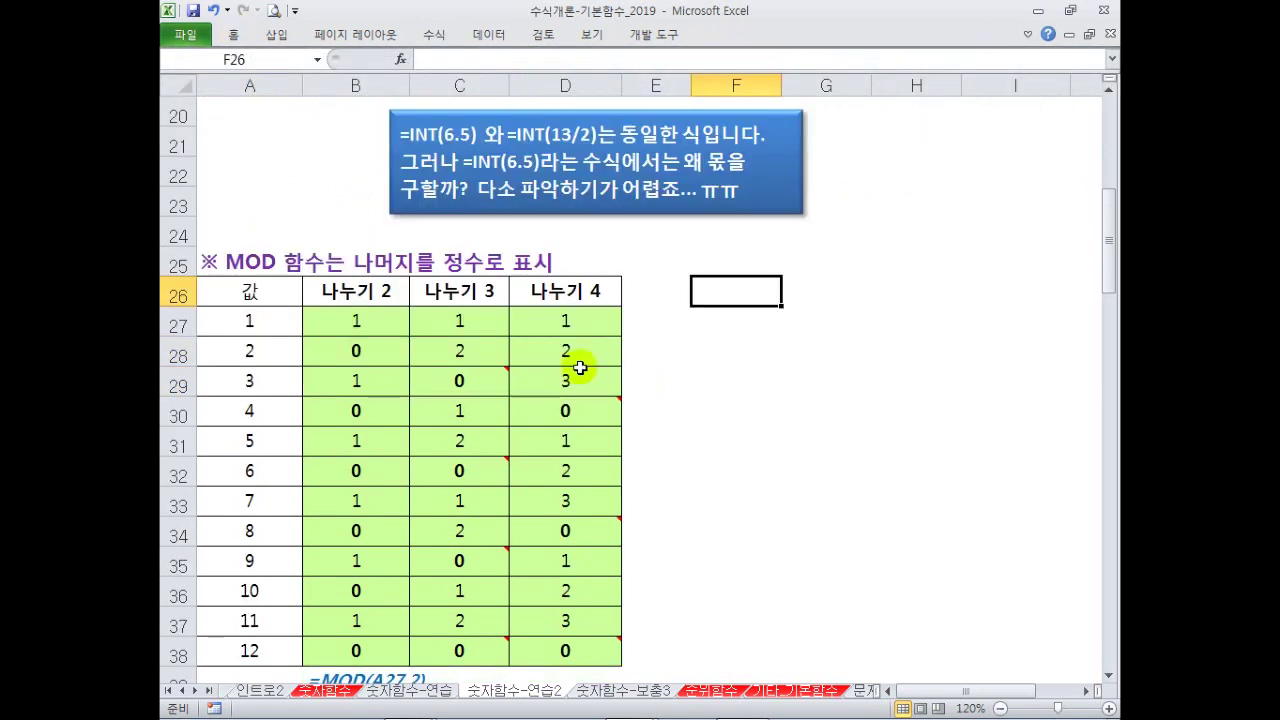
left_click(716, 322)
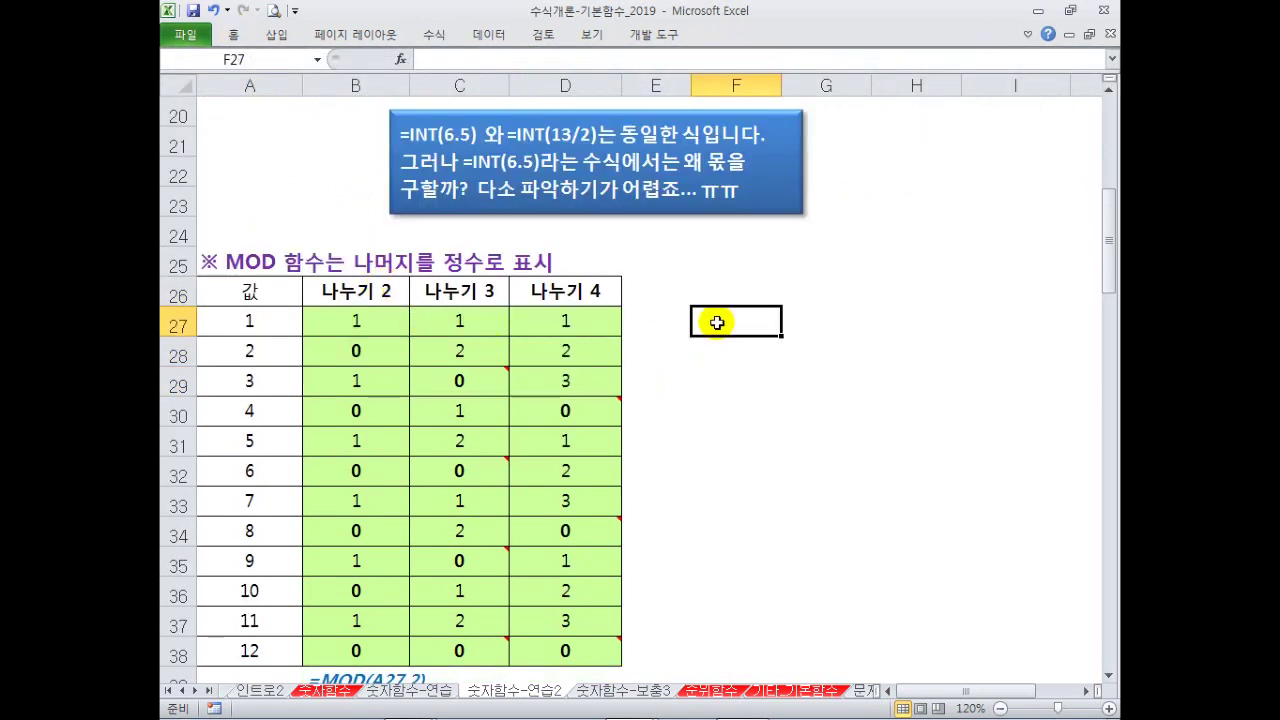
scroll(716, 322, "down", 1)
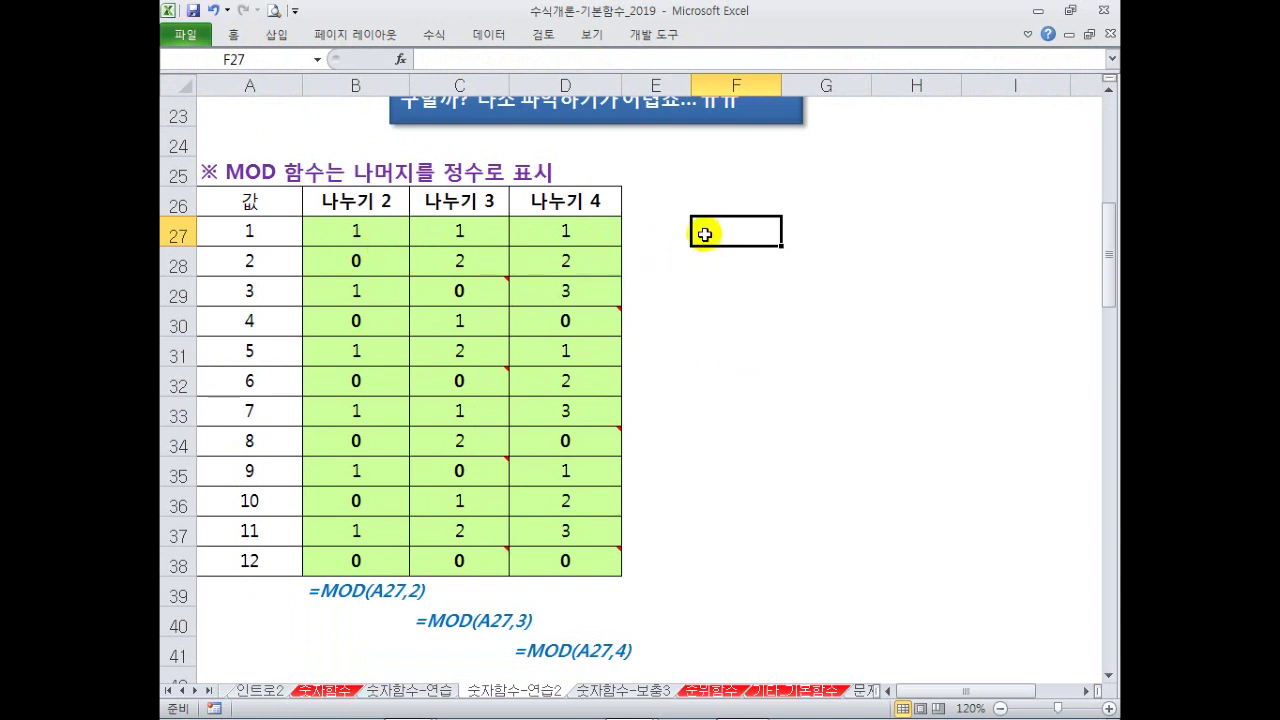
type("=mod")
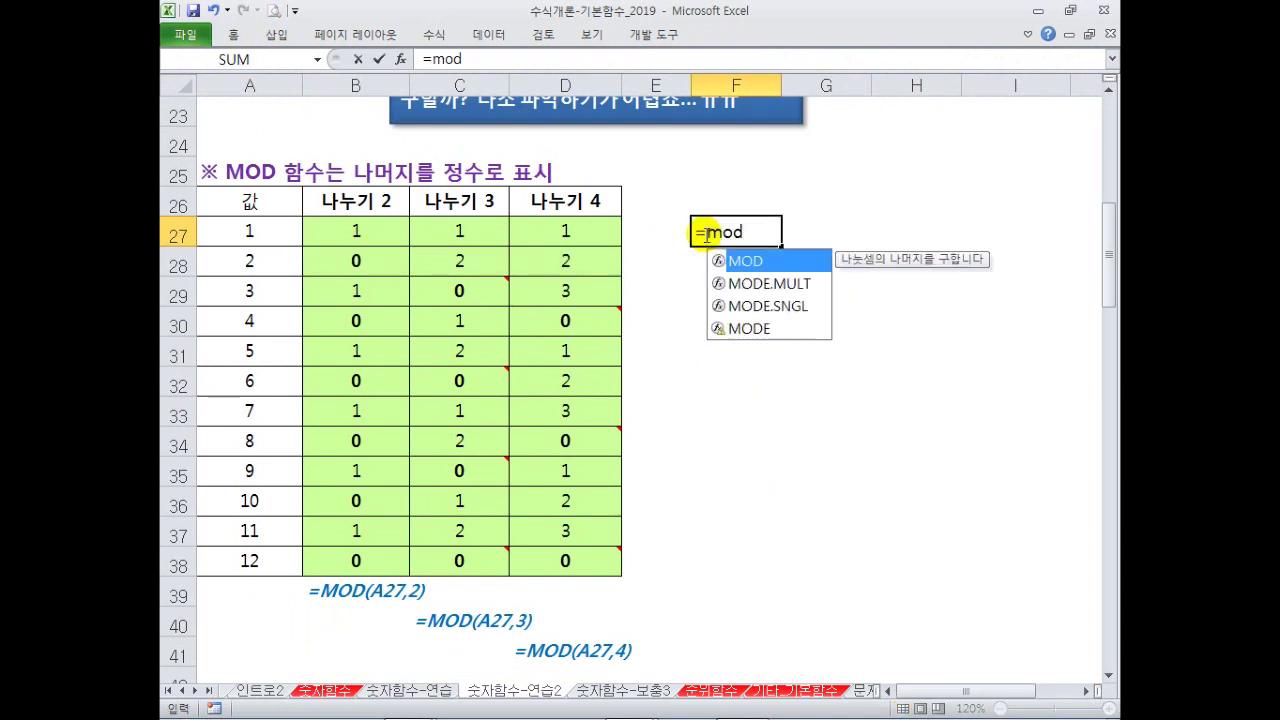
double_click(765, 262)
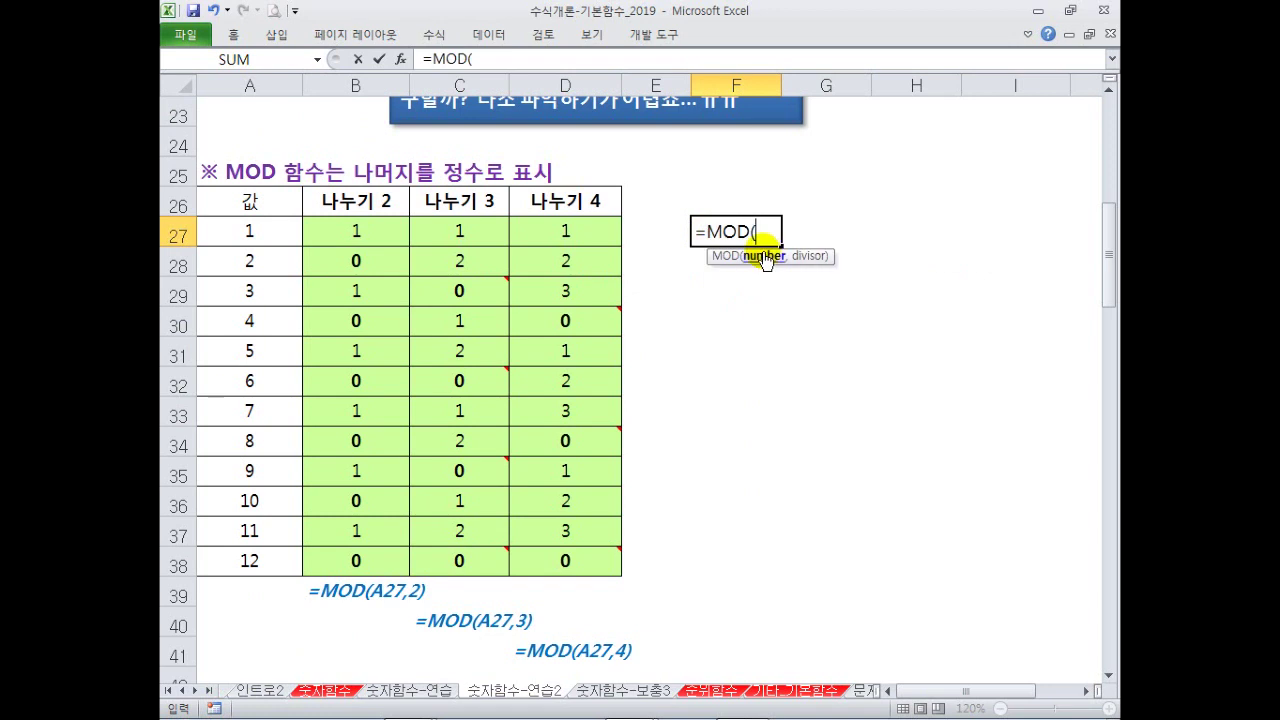
left_click(248, 232)
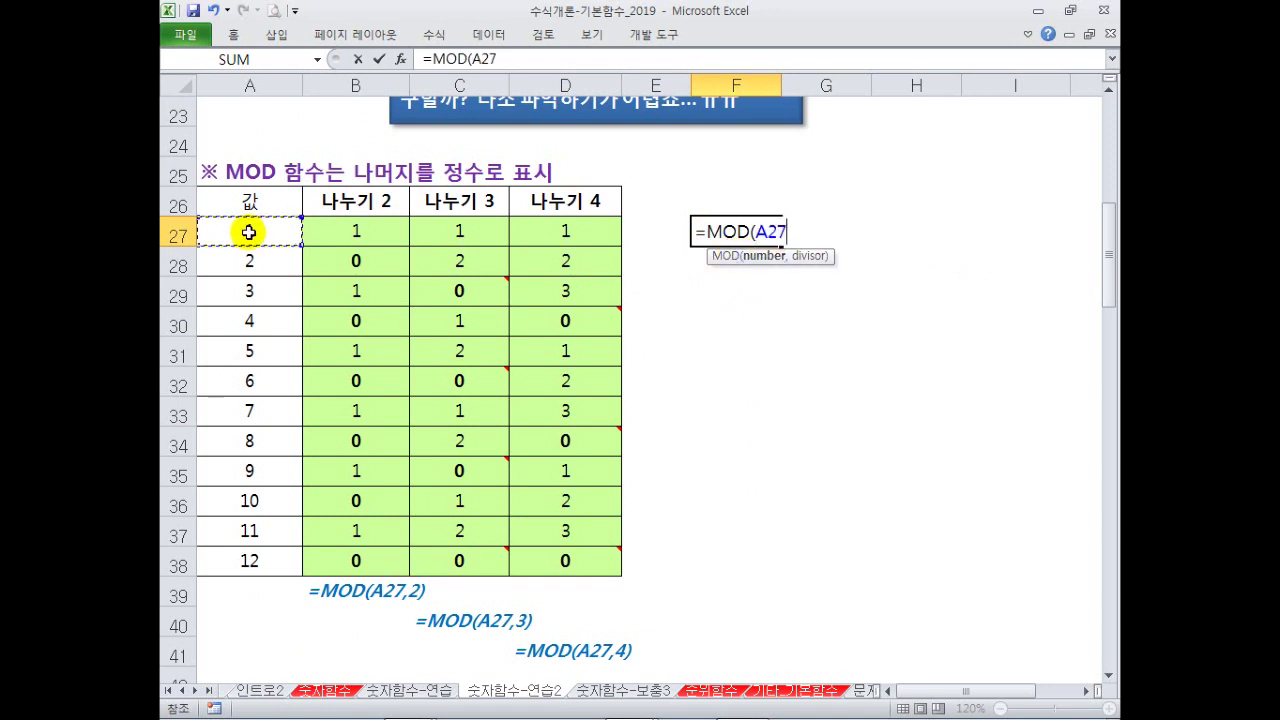
type(",2")
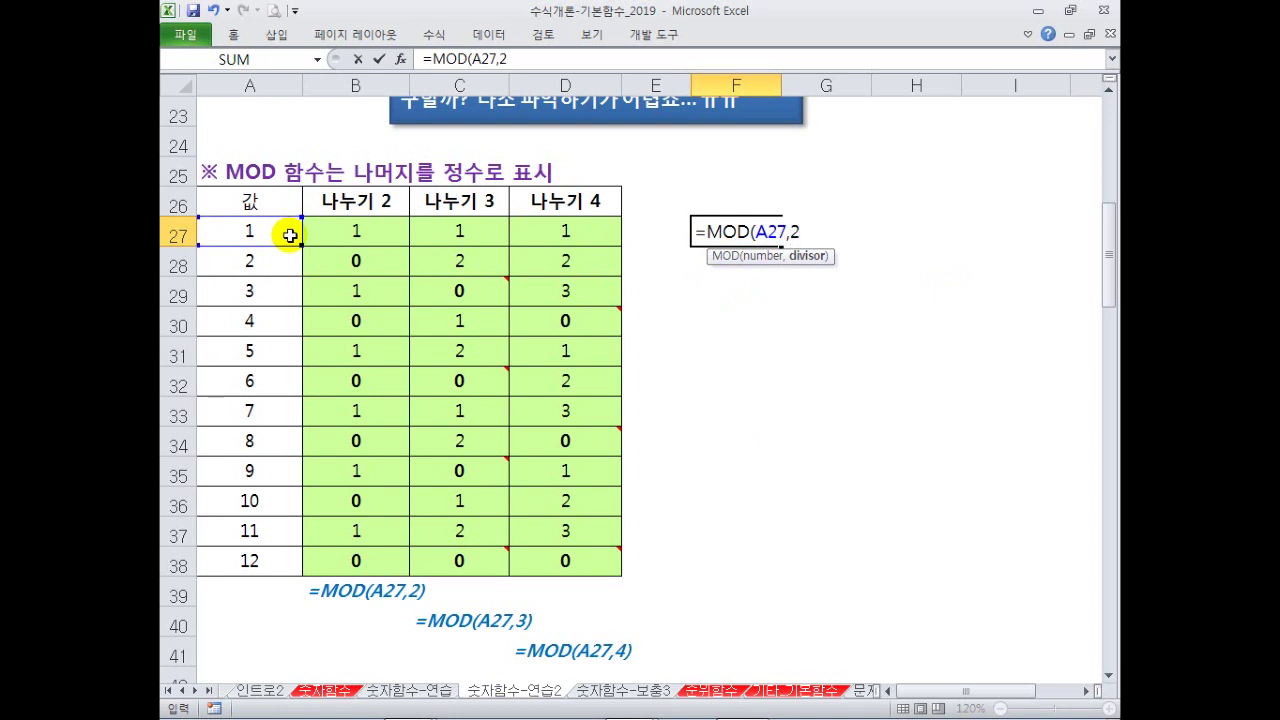
left_click(760, 257)
left_click(803, 257)
left_click(810, 231)
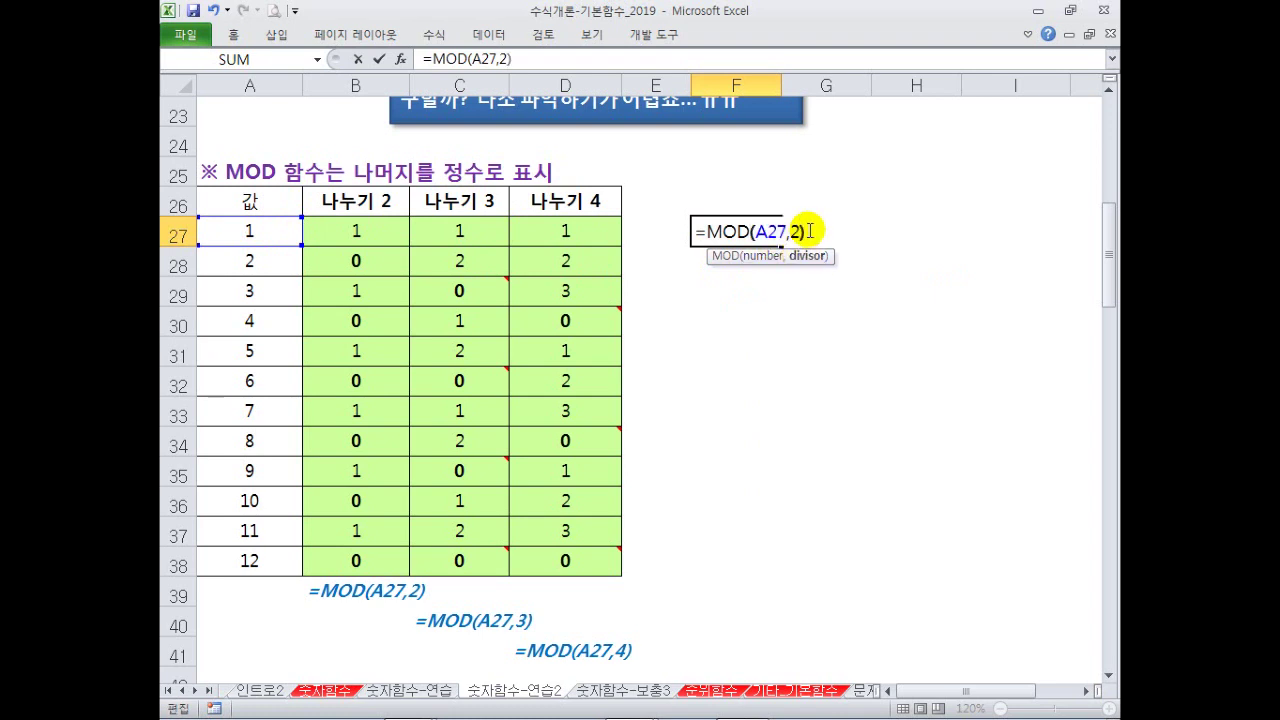
key("Return")
key("Up")
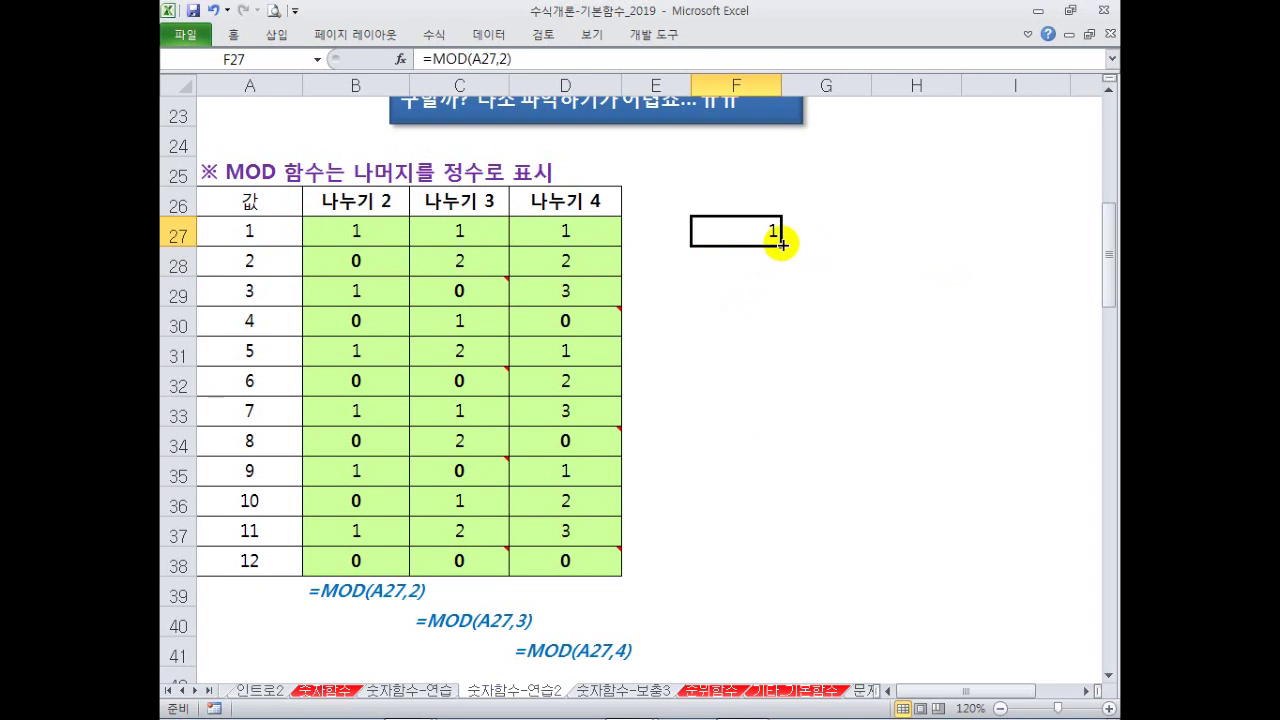
- Fill the F27 test formula down to F38 and clear the whole range F27:F38
left_click_drag(781, 245, 791, 575)
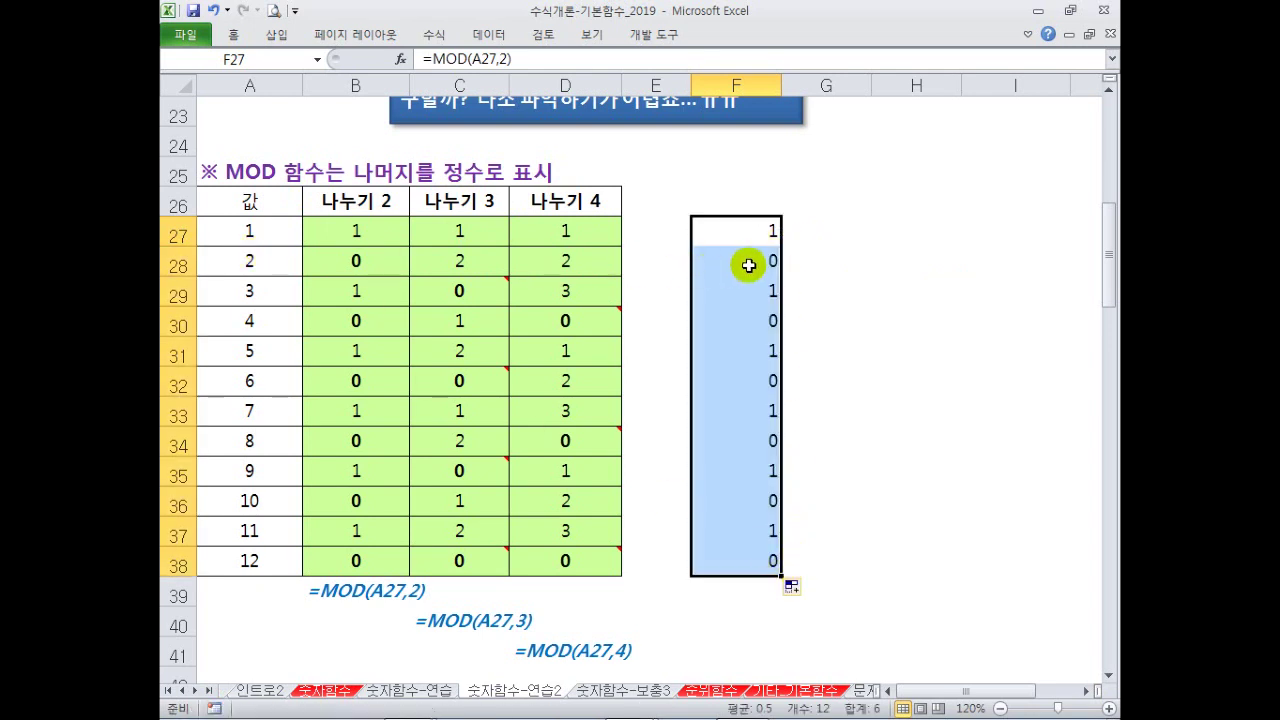
left_click_drag(754, 232, 737, 554)
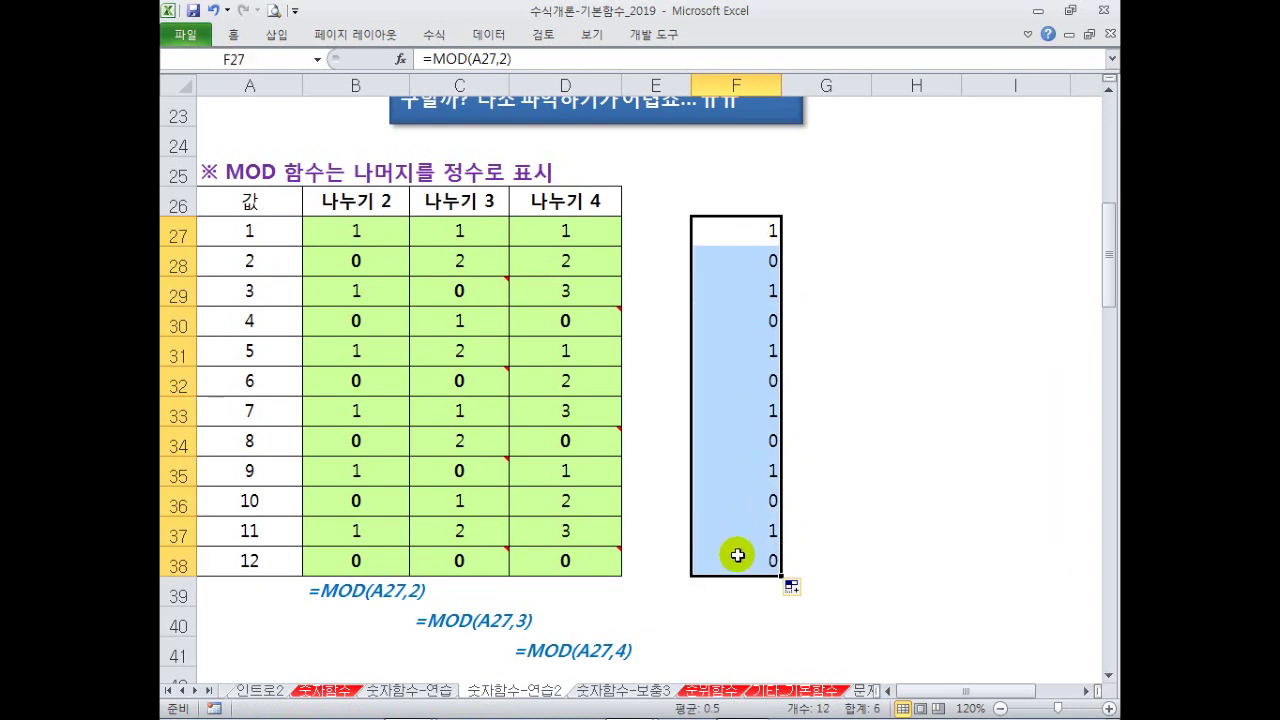
key("Delete")
- Examine the MOD formulas in B27, C27 and D27 and the repeating remainders for divisors 2, 3 and 4
left_click(389, 234)
double_click(393, 232)
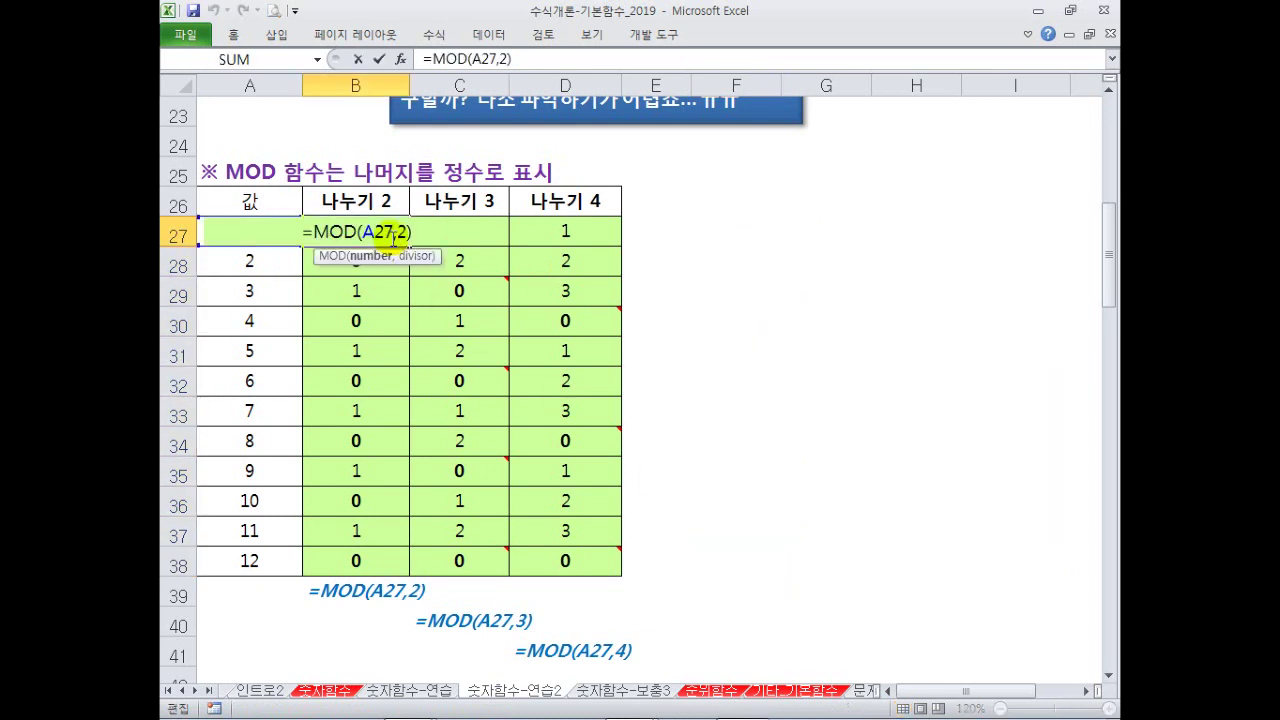
key("Return")
double_click(460, 233)
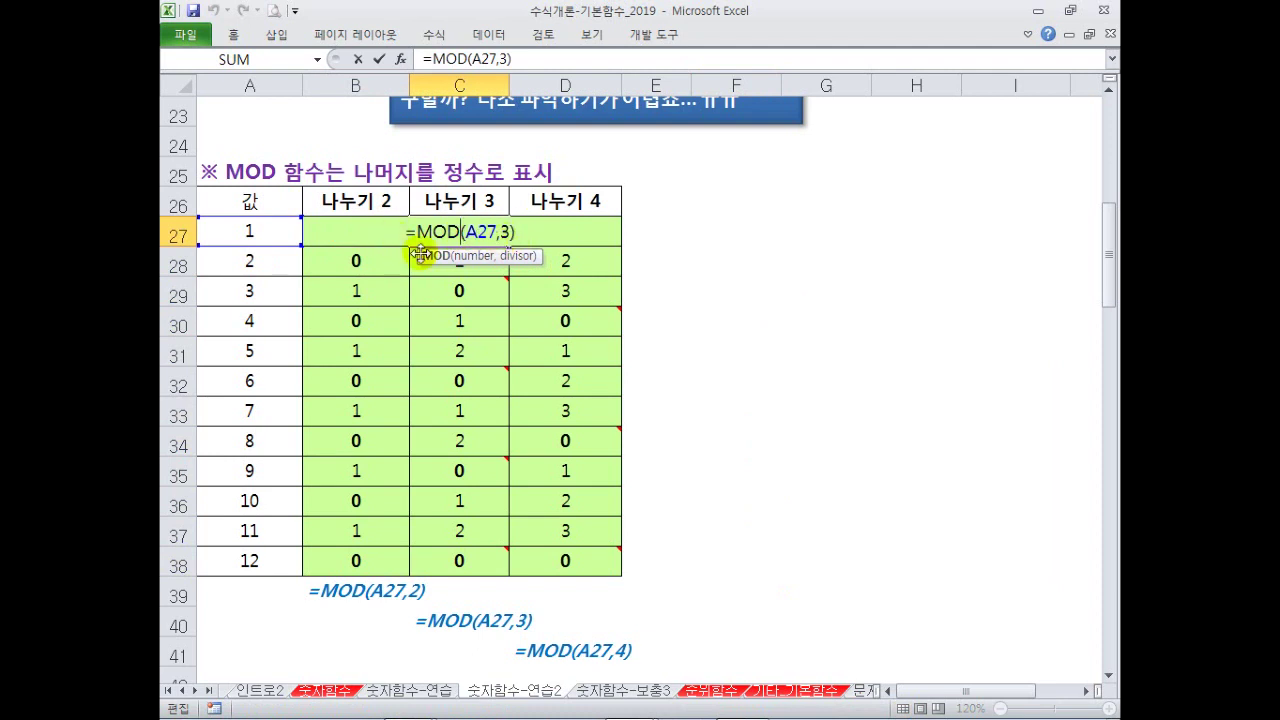
key("Return")
double_click(566, 243)
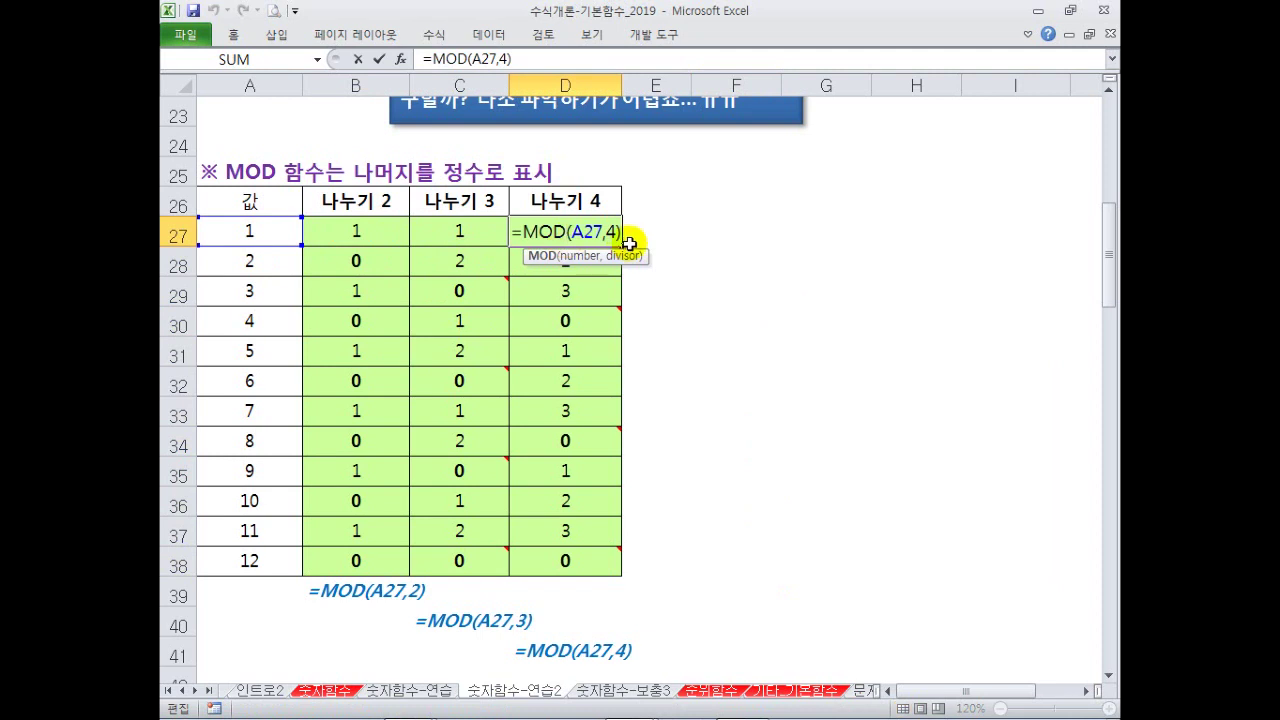
key("Return")
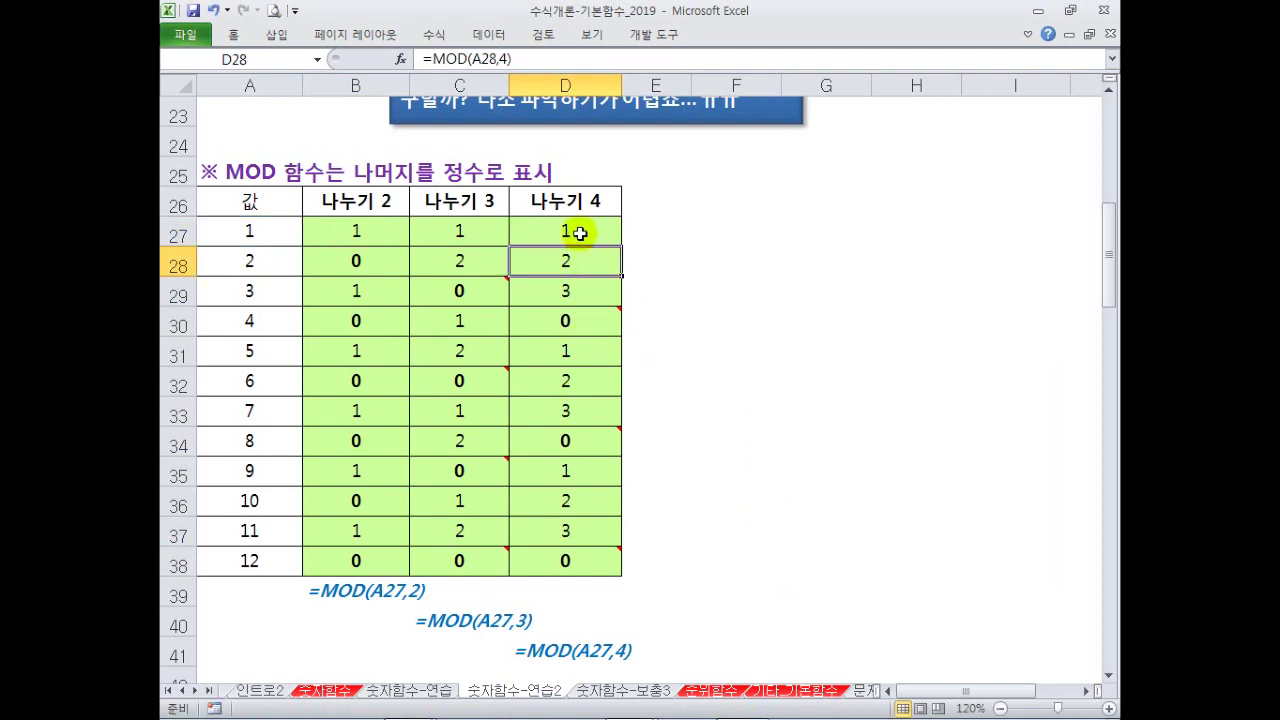
left_click_drag(578, 233, 584, 345)
left_click(697, 374)
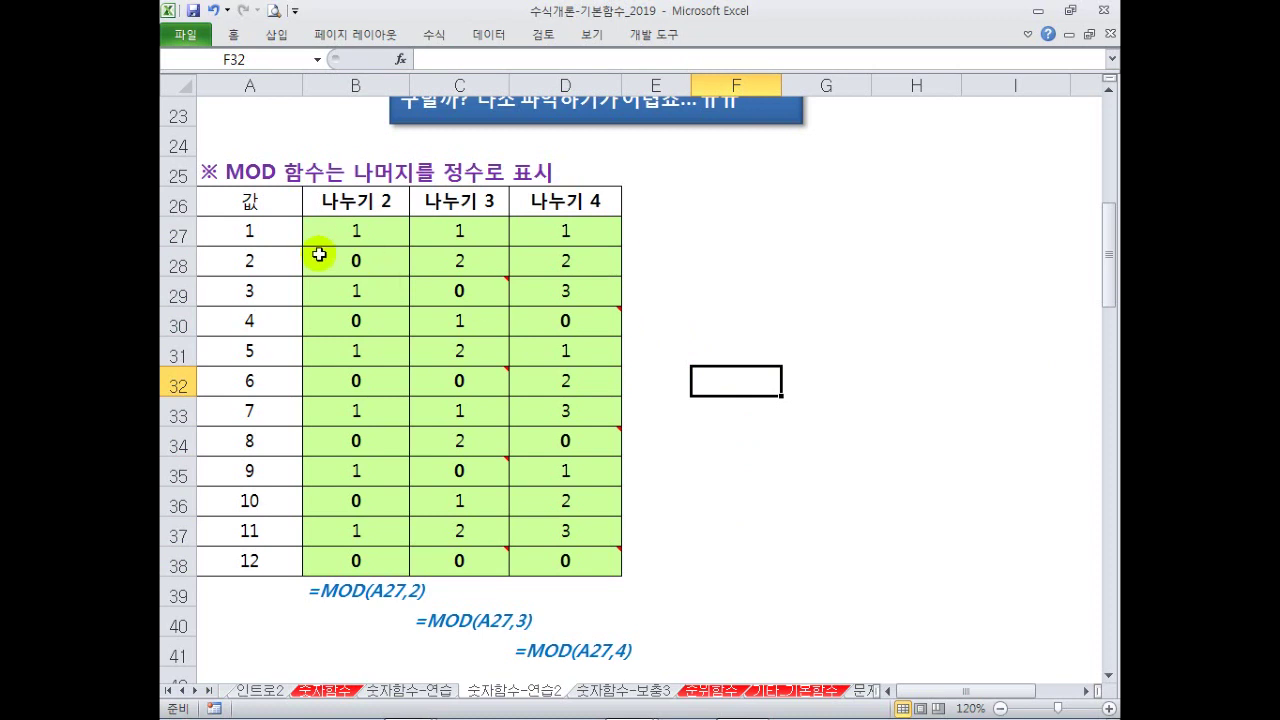
- Examine the 4580-minute work-time example in row 43 against a handwritten long division of 4580 by 60
scroll(319, 255, "down", 1)
scroll(319, 255, "down", 4)
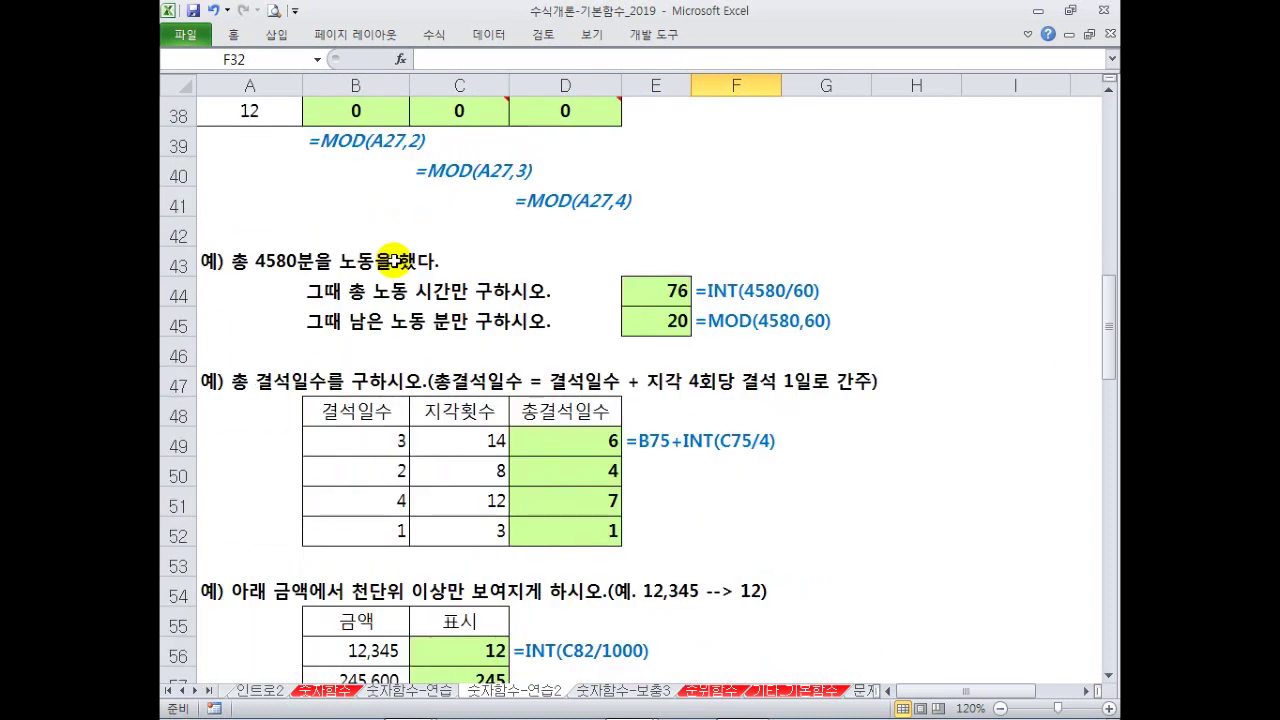
scroll(508, 243, "up", 2)
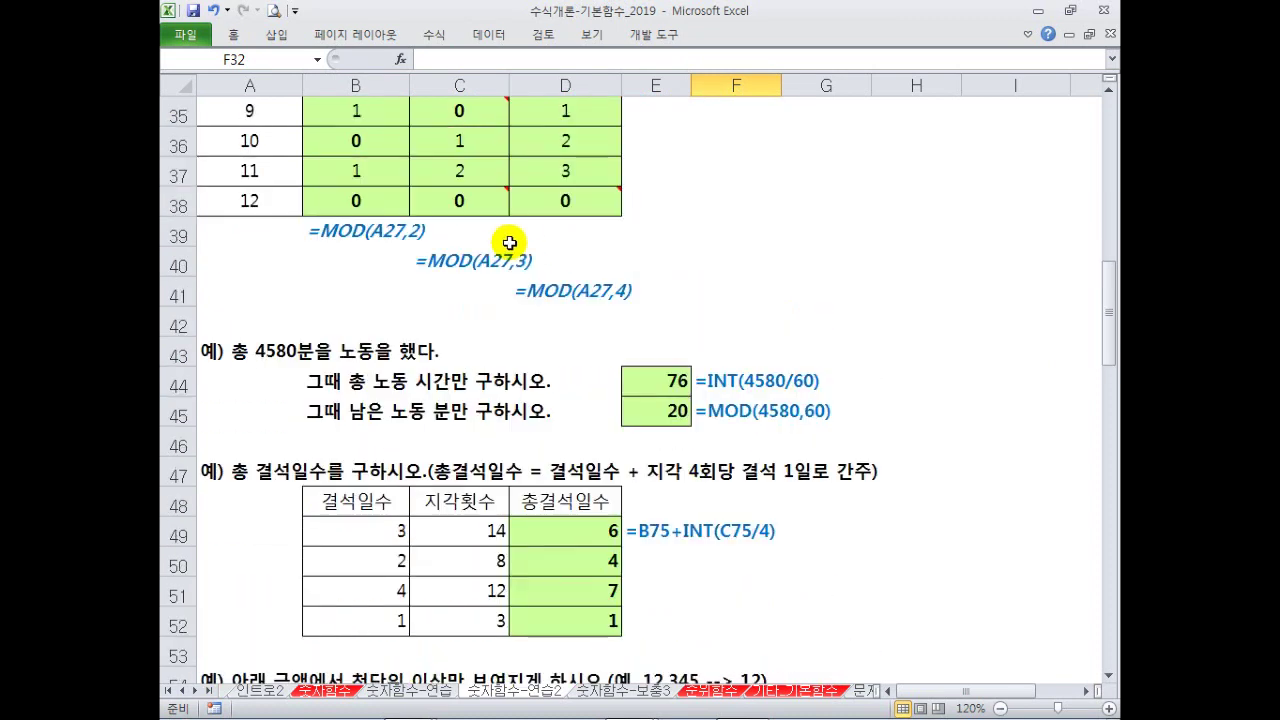
scroll(458, 224, "down", 2)
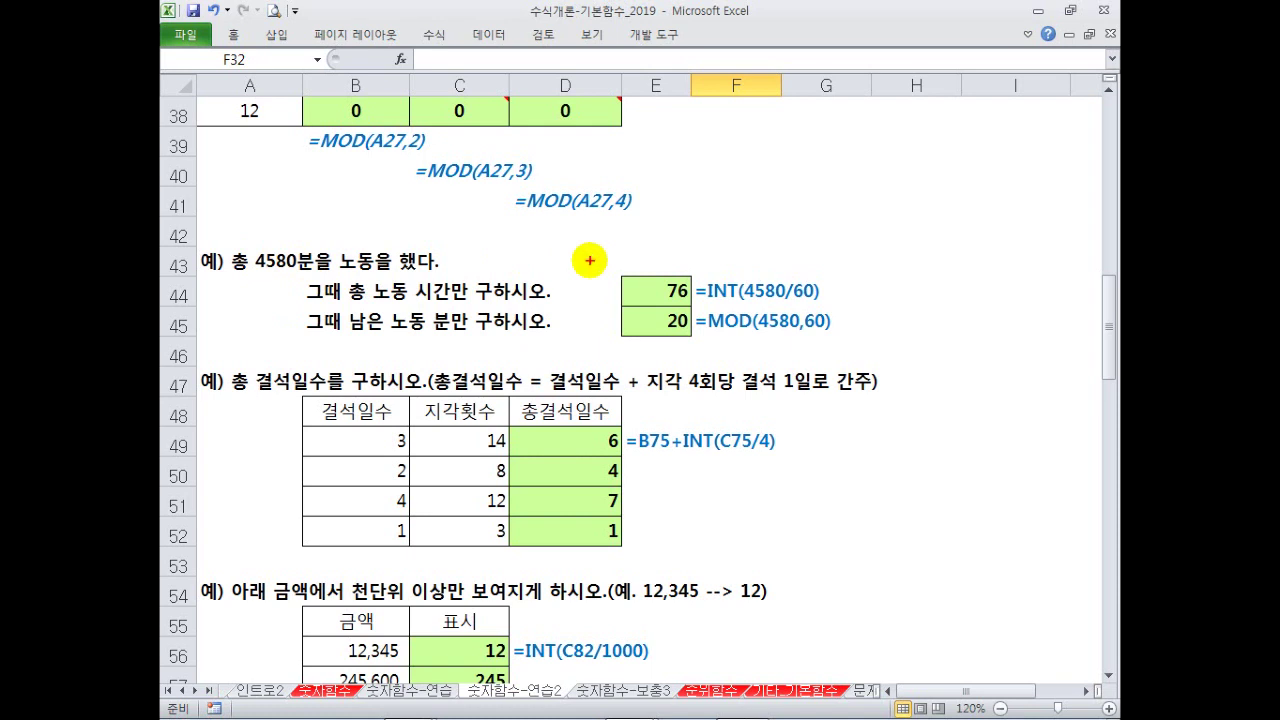
mouse_move(776, 184)
left_mouse_down()
mouse_move(783, 207)
mouse_move(830, 198)
mouse_move(820, 176)
mouse_move(755, 235)
left_mouse_up()
mouse_move(728, 182)
left_mouse_down()
mouse_move(720, 205)
mouse_move(736, 196)
left_mouse_up()
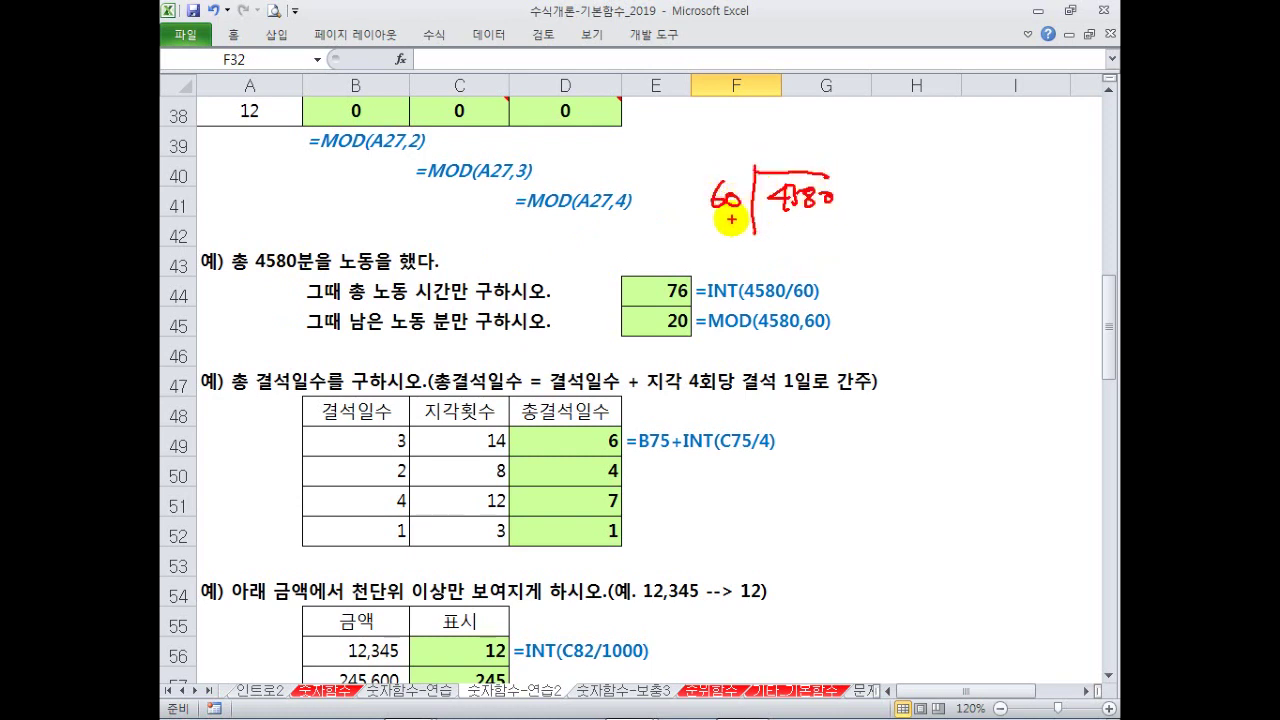
left_click_drag(818, 143, 812, 140)
mouse_move(735, 178)
left_mouse_down()
mouse_move(798, 152)
mouse_move(862, 152)
mouse_move(870, 166)
mouse_move(891, 160)
mouse_move(894, 179)
left_mouse_up()
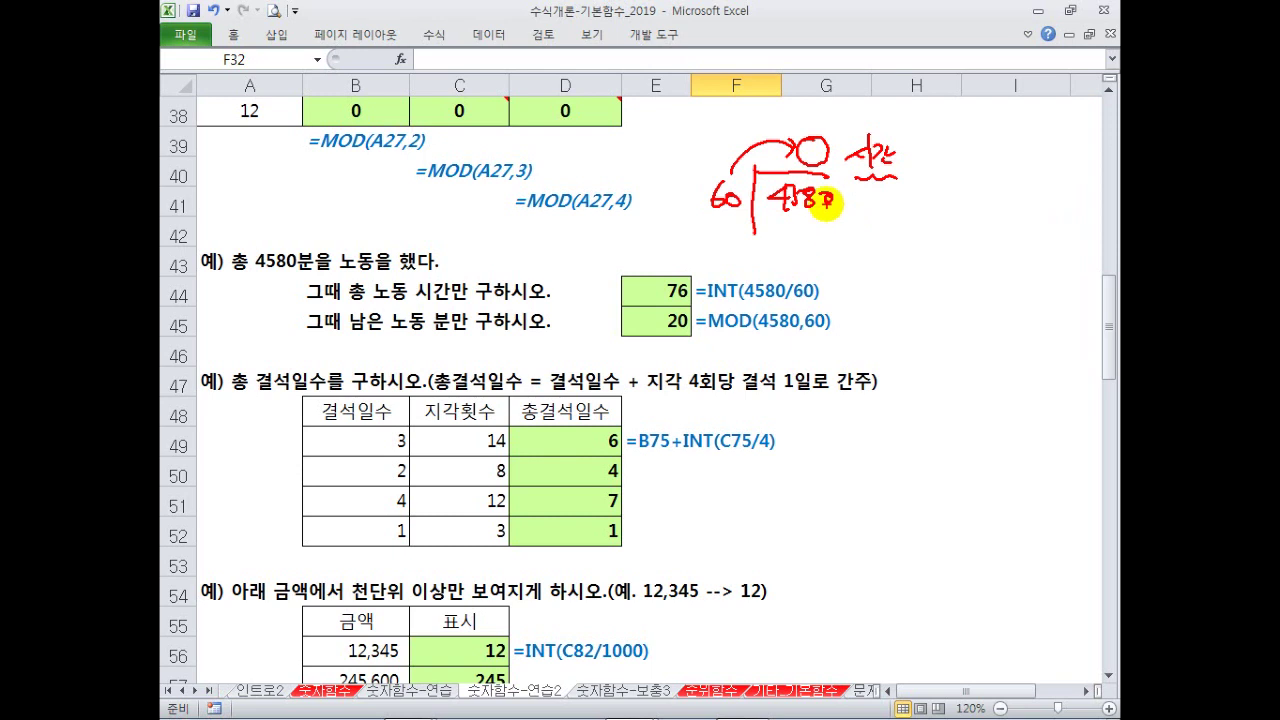
key("Escape")
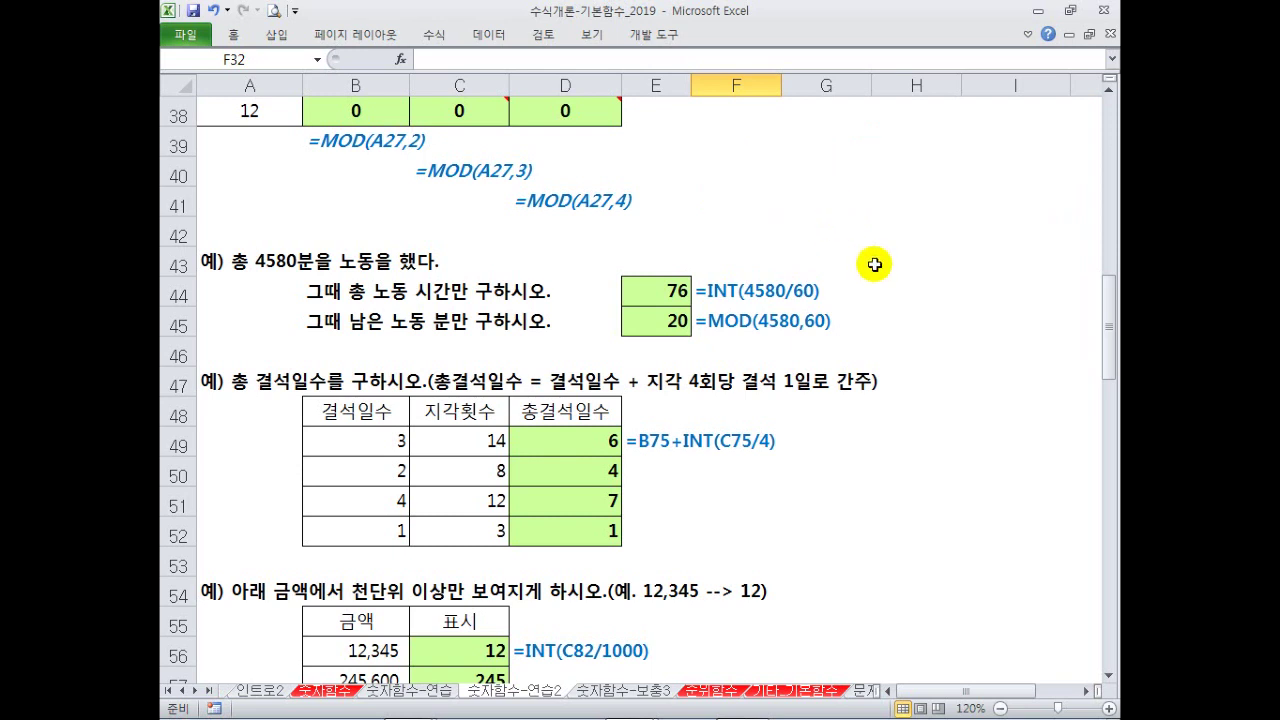
- Calculate the total work hours in H44 with =INT(4580/60) and check the entered formula
left_click(674, 260)
left_click(878, 287)
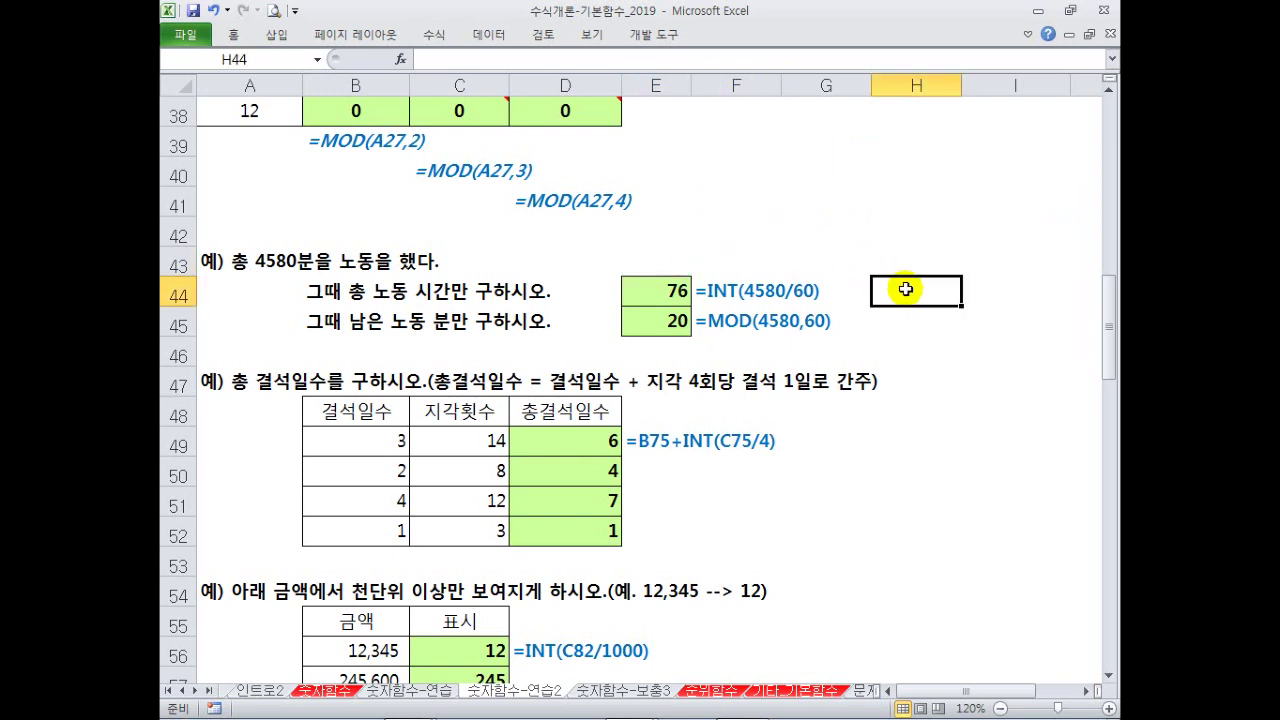
type("=")
type("ㅑㅜㅅ")
type("int")
key("Tab")
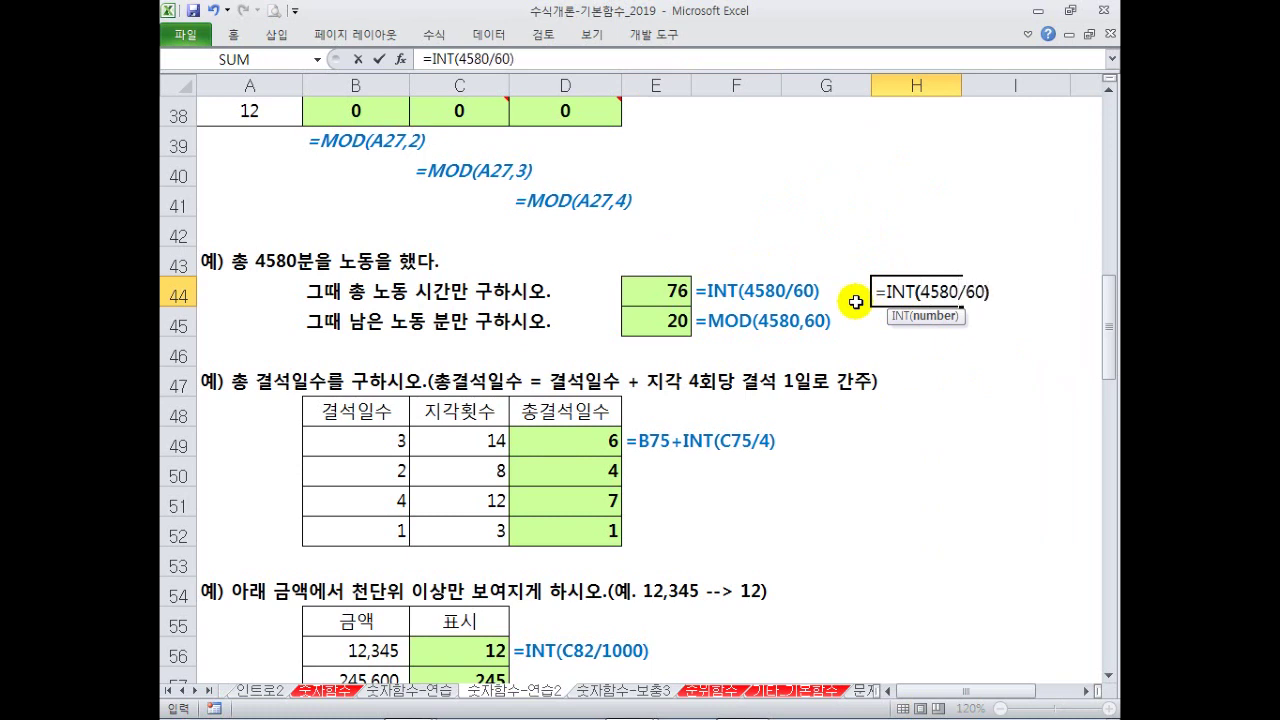
key("Return")
key("Up")
key("F2")
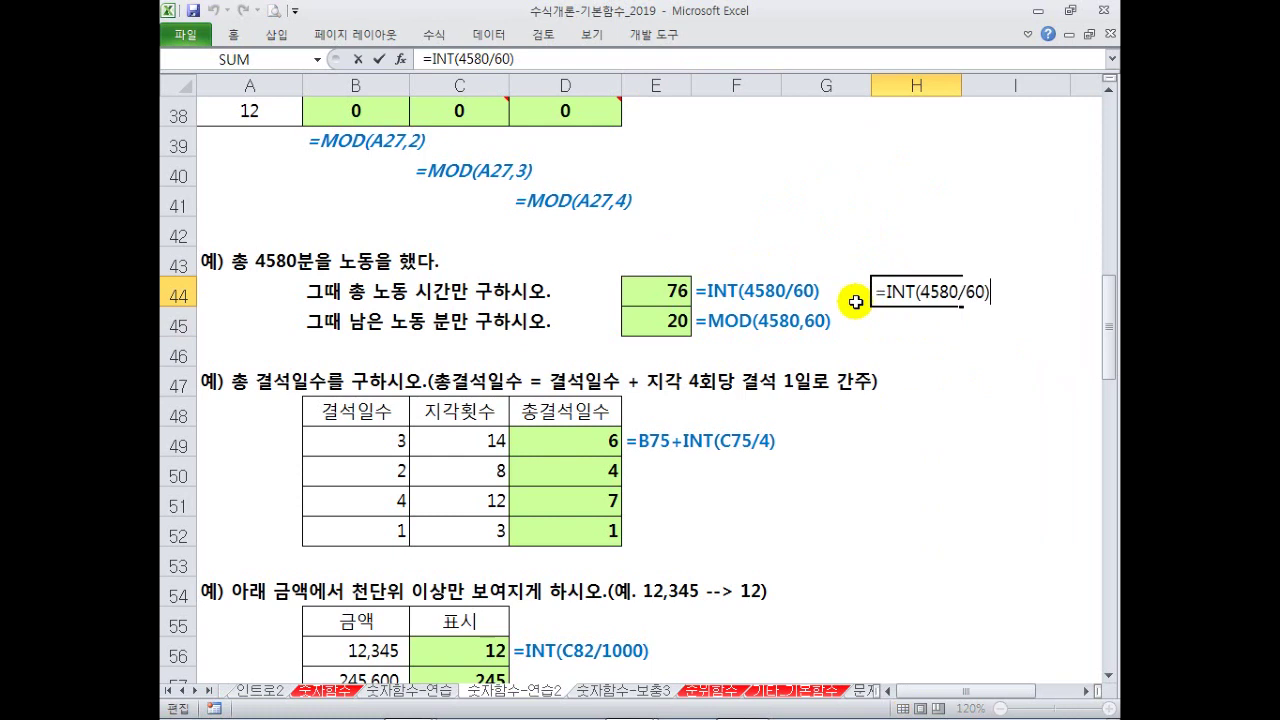
key("Escape")
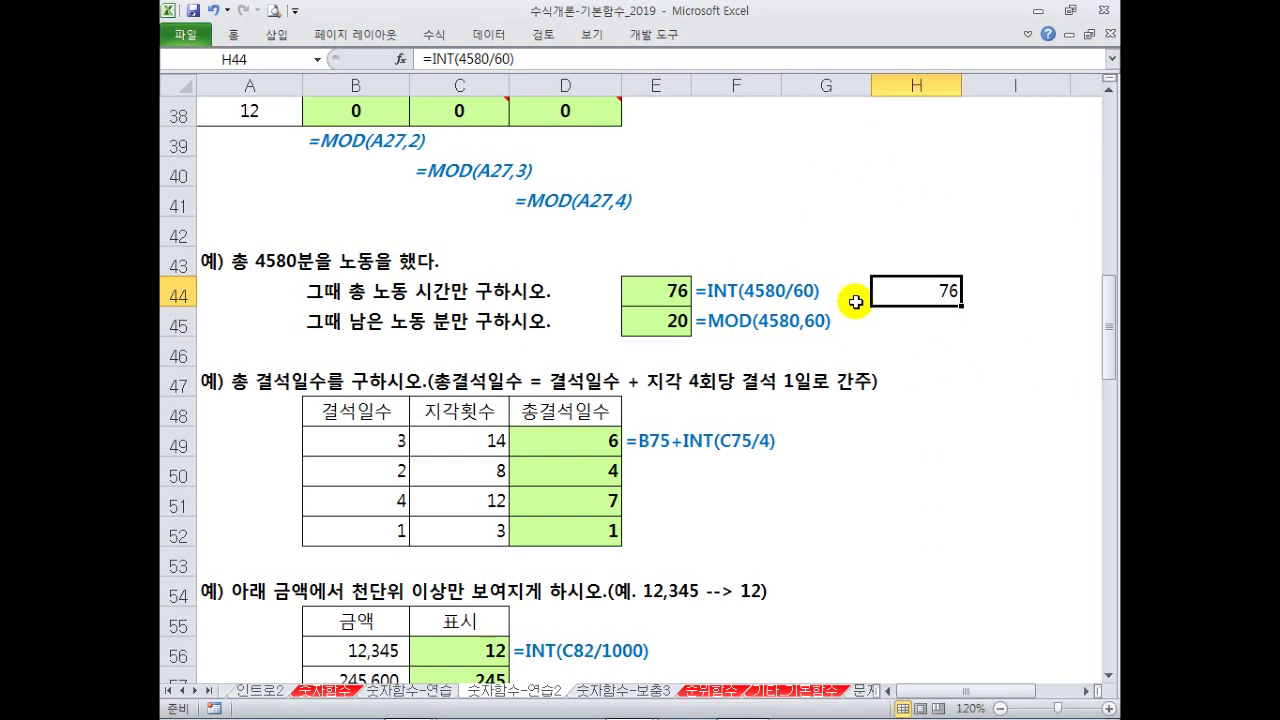
- Calculate the remaining work minutes in H45 with =MOD(4580,60) and select both practice results in H44:H45
key("Down")
type("=")
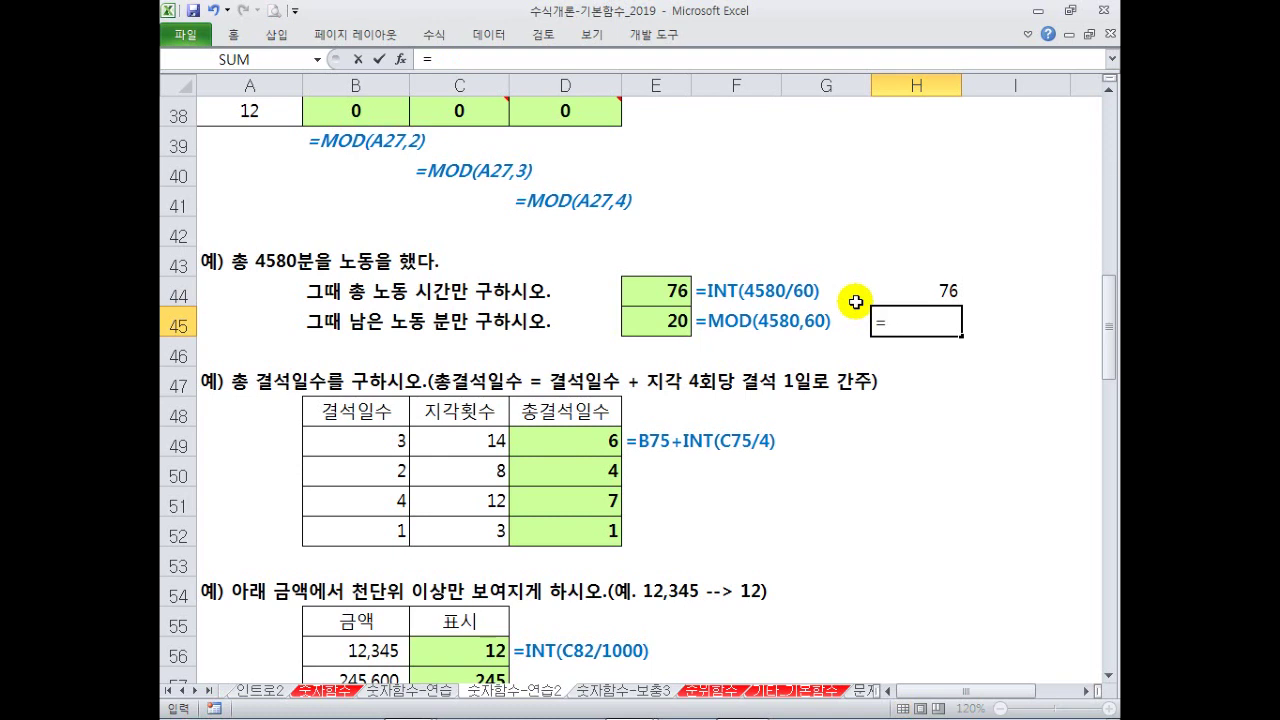
type("mod")
key("Tab")
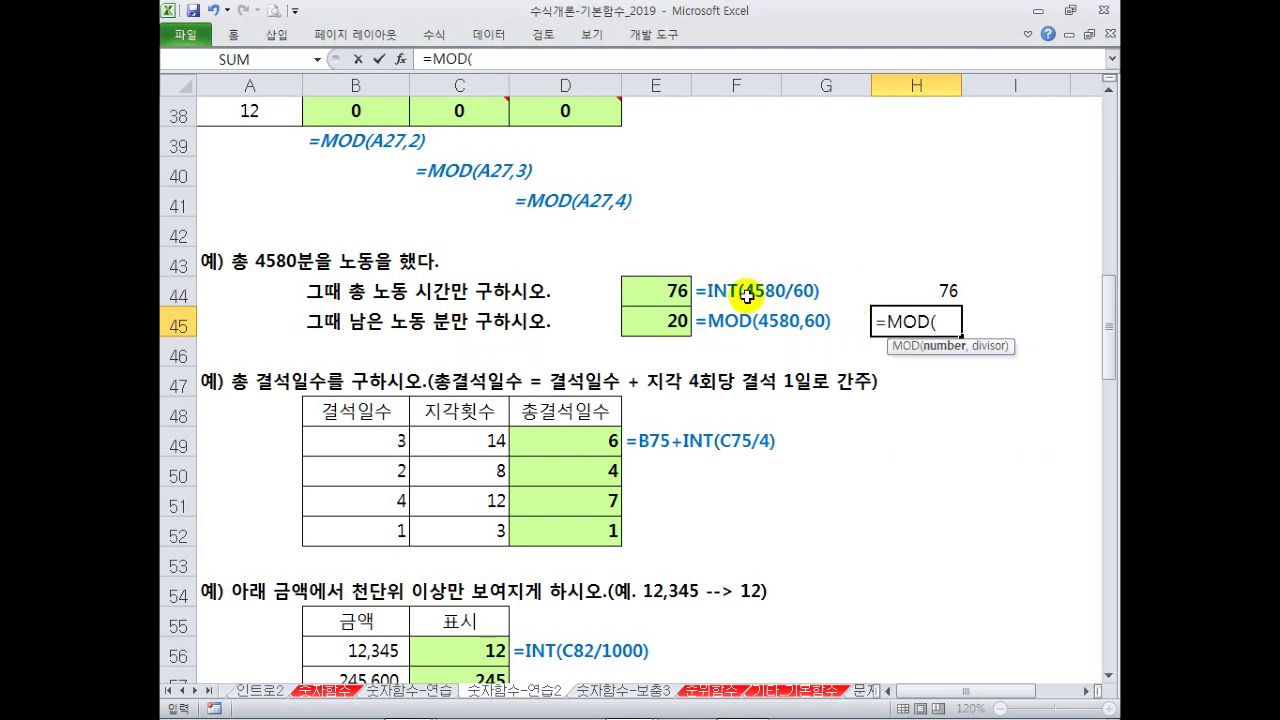
type("4580,60")
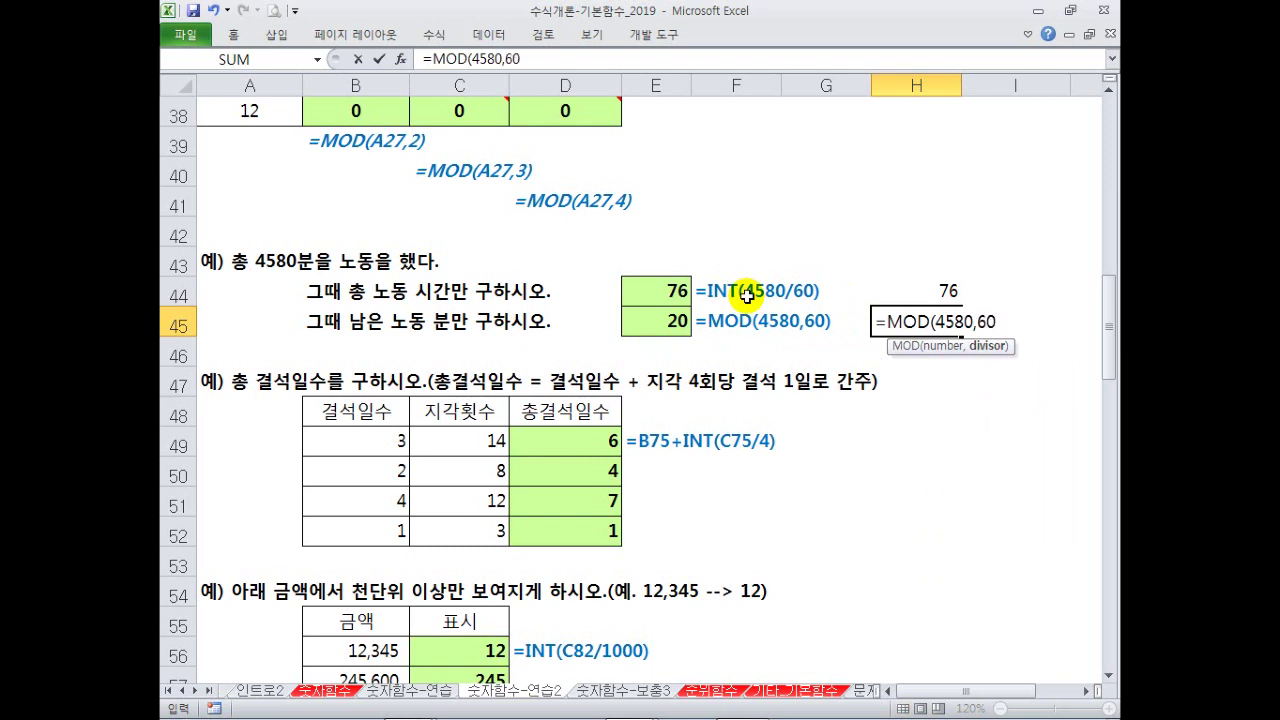
key("Return")
key("Up")
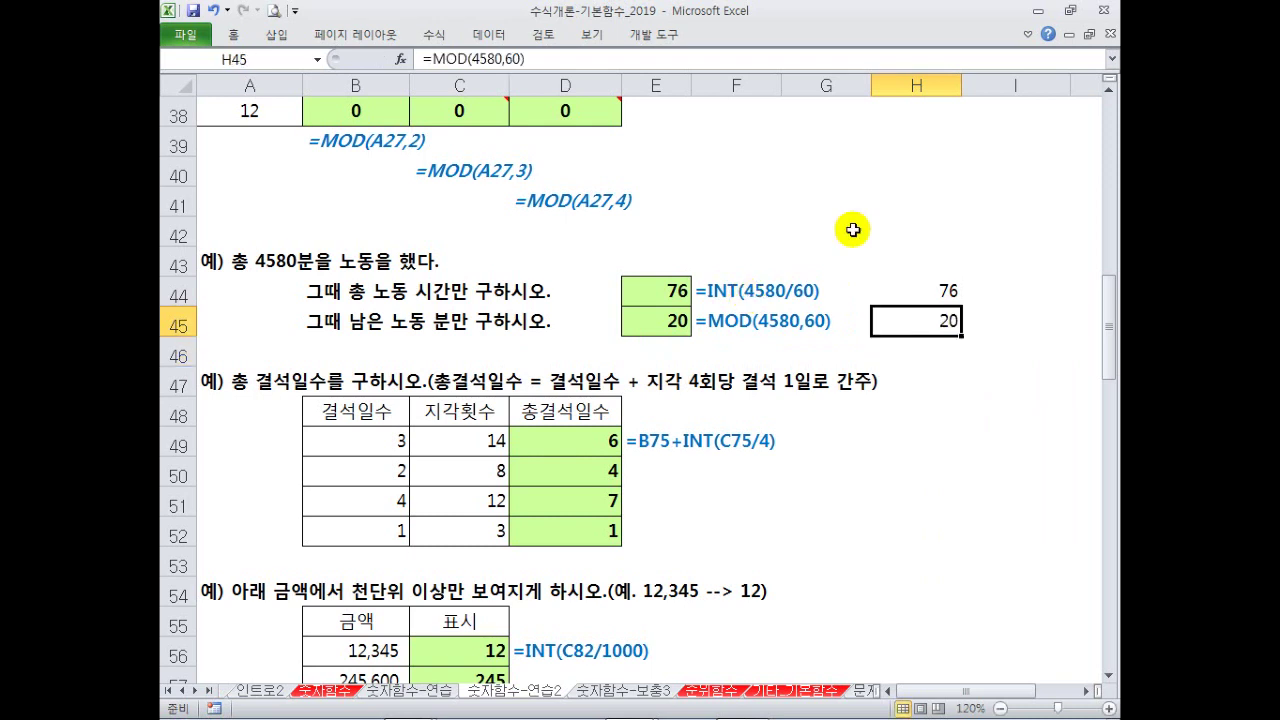
left_click_drag(945, 292, 946, 322)
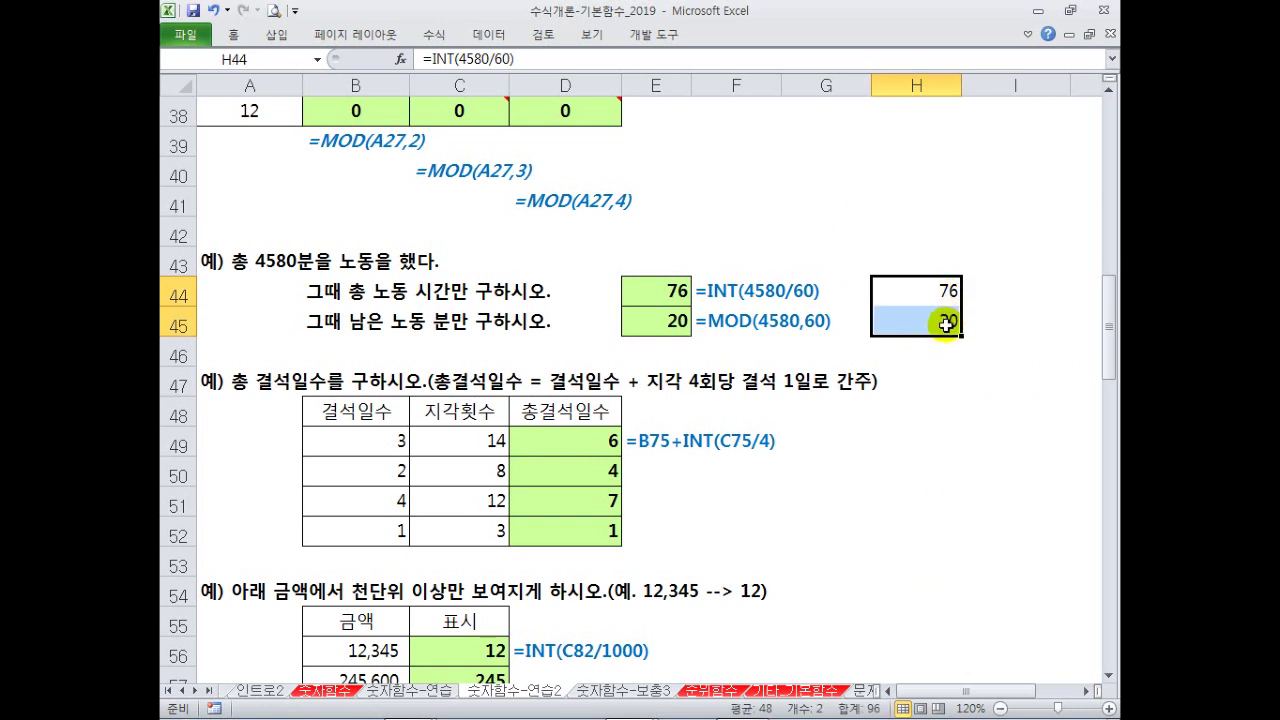
- Cross-check the hours and minutes against the total minutes by entering =H44*60+H45 in F43
left_click(766, 253)
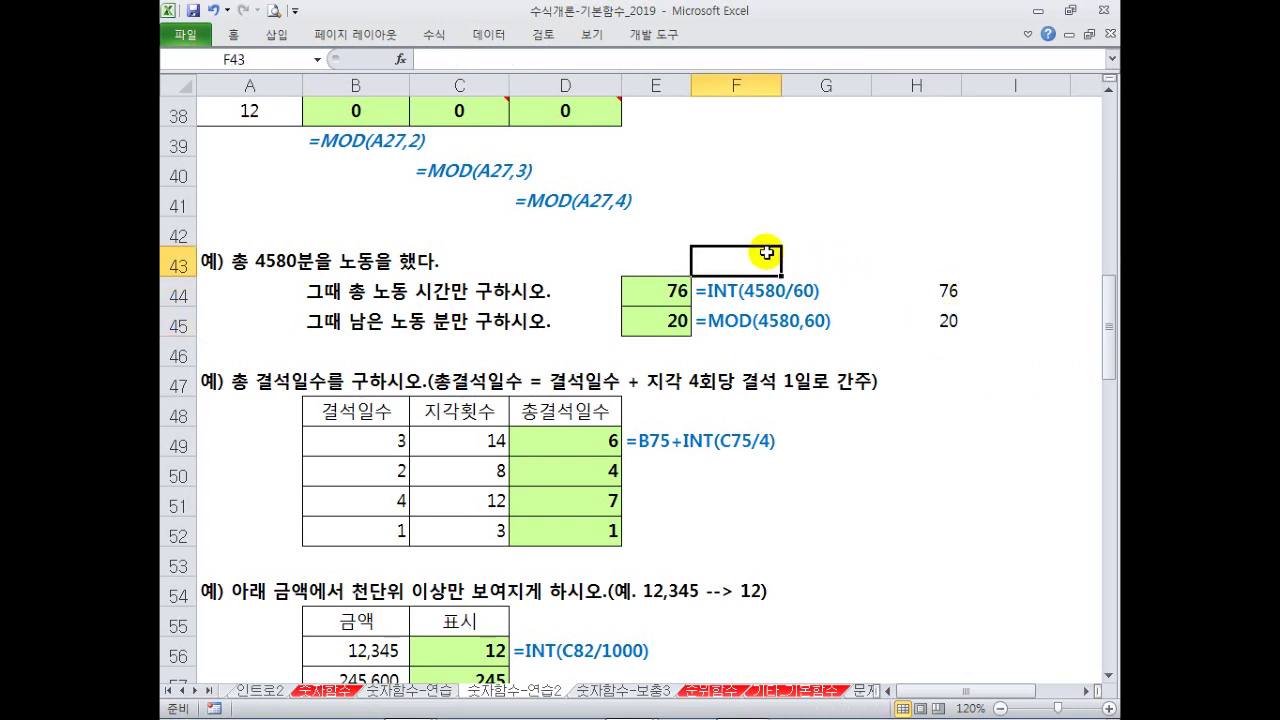
type("=")
left_click(929, 291)
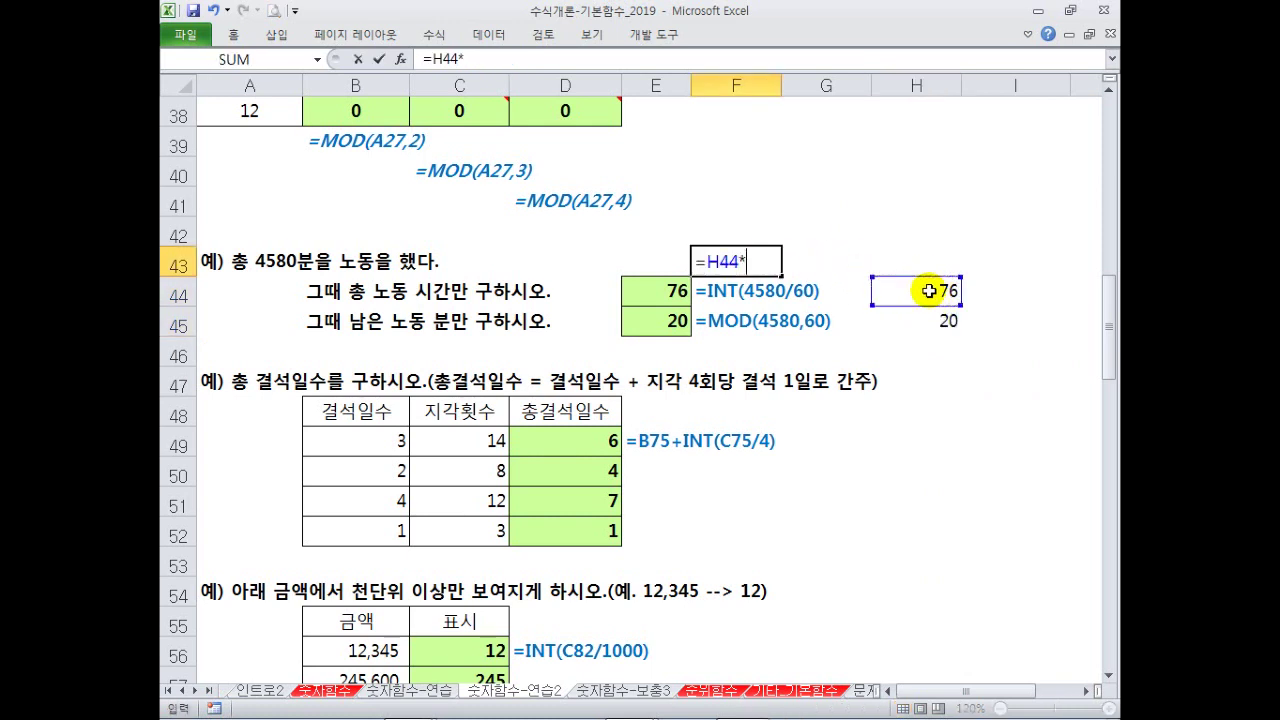
type("*60+")
left_click(948, 320)
key("Return")
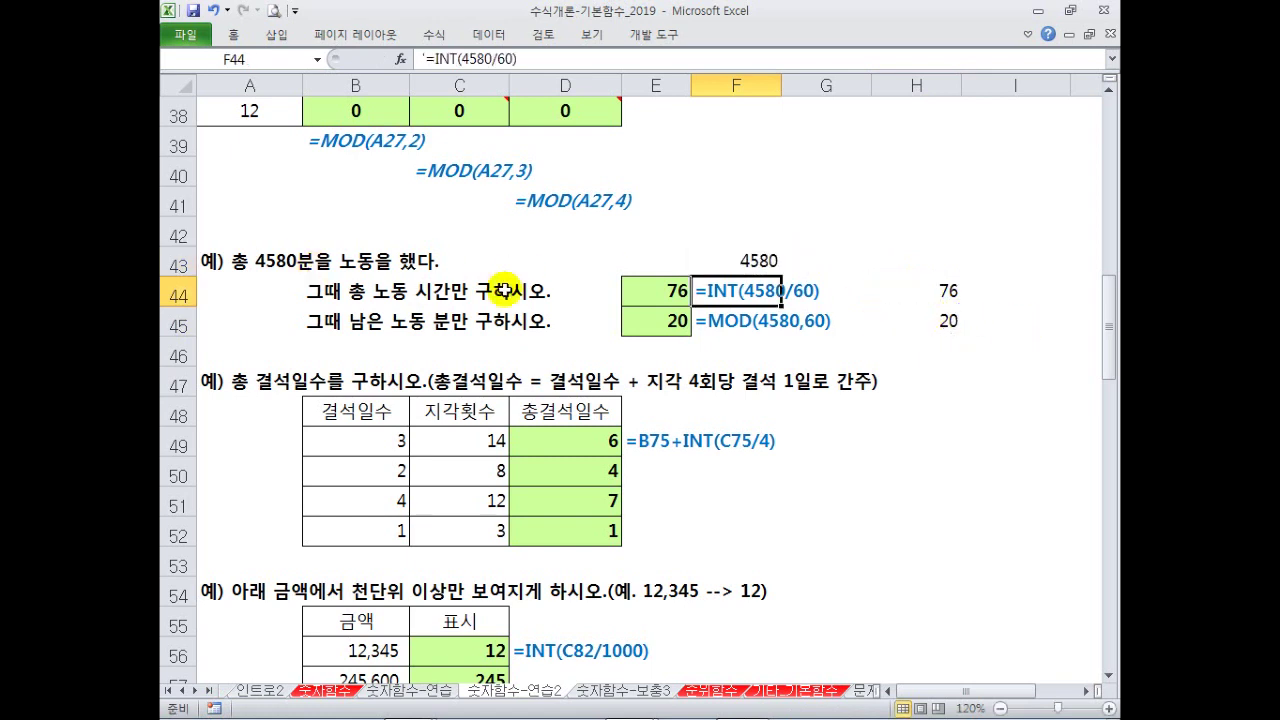
- Clear the check formula in F43 and the practice formulas in H44:H45
left_click(746, 262)
key("Delete")
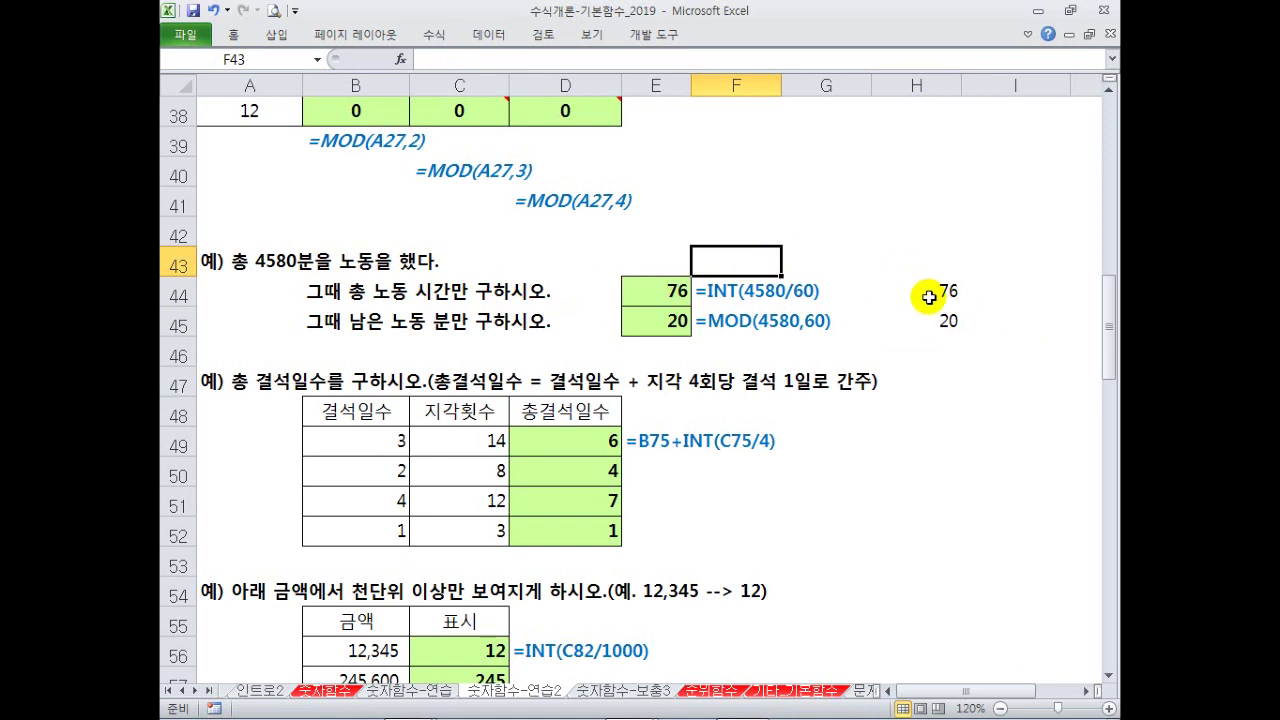
left_click_drag(926, 291, 931, 331)
key("Delete")
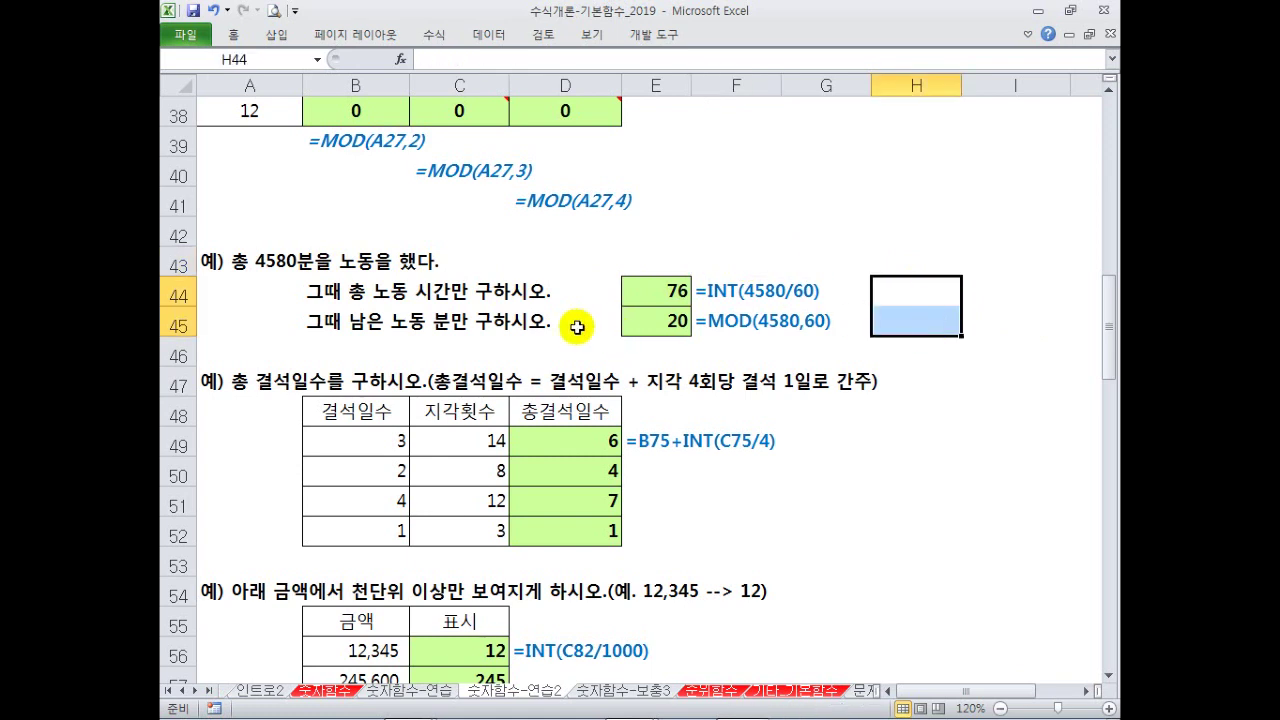
- Examine the total-absence example in row 47 against a handwritten division of 14 by 4, and inspect the formula in D49
left_click_drag(300, 277, 567, 302)
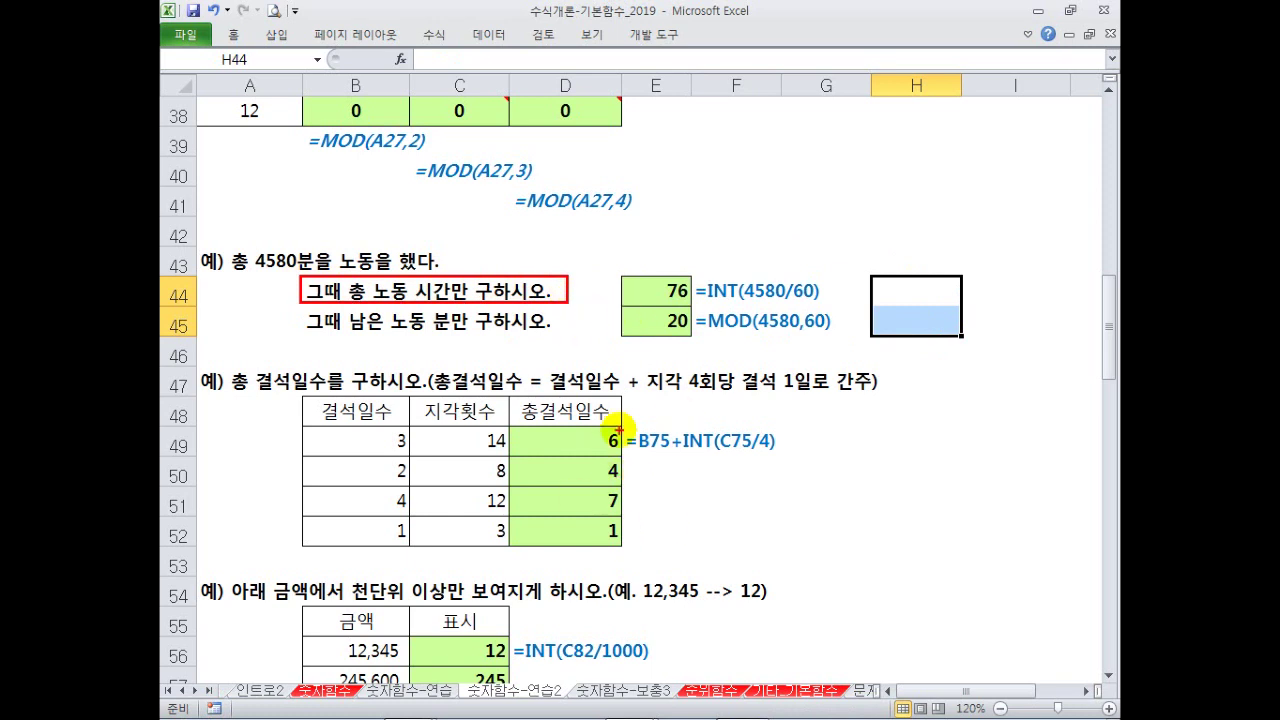
left_click(535, 387)
scroll(528, 342, "down", 2)
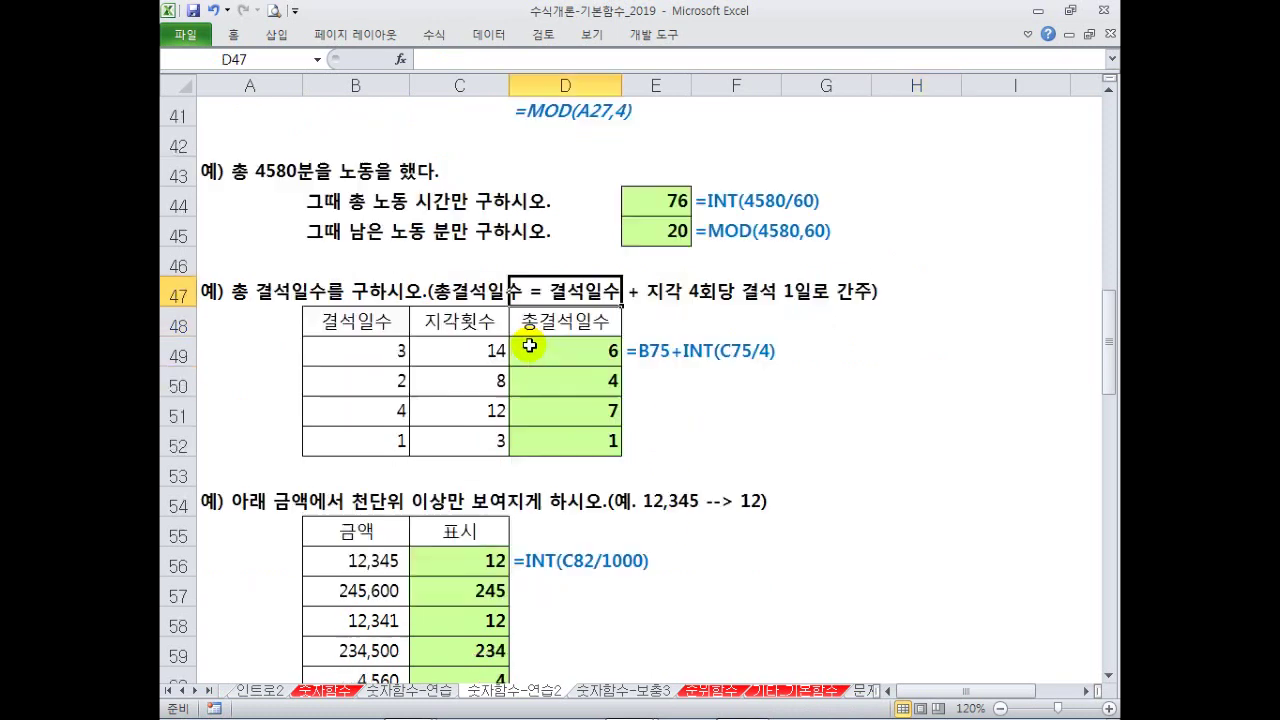
left_click(813, 326)
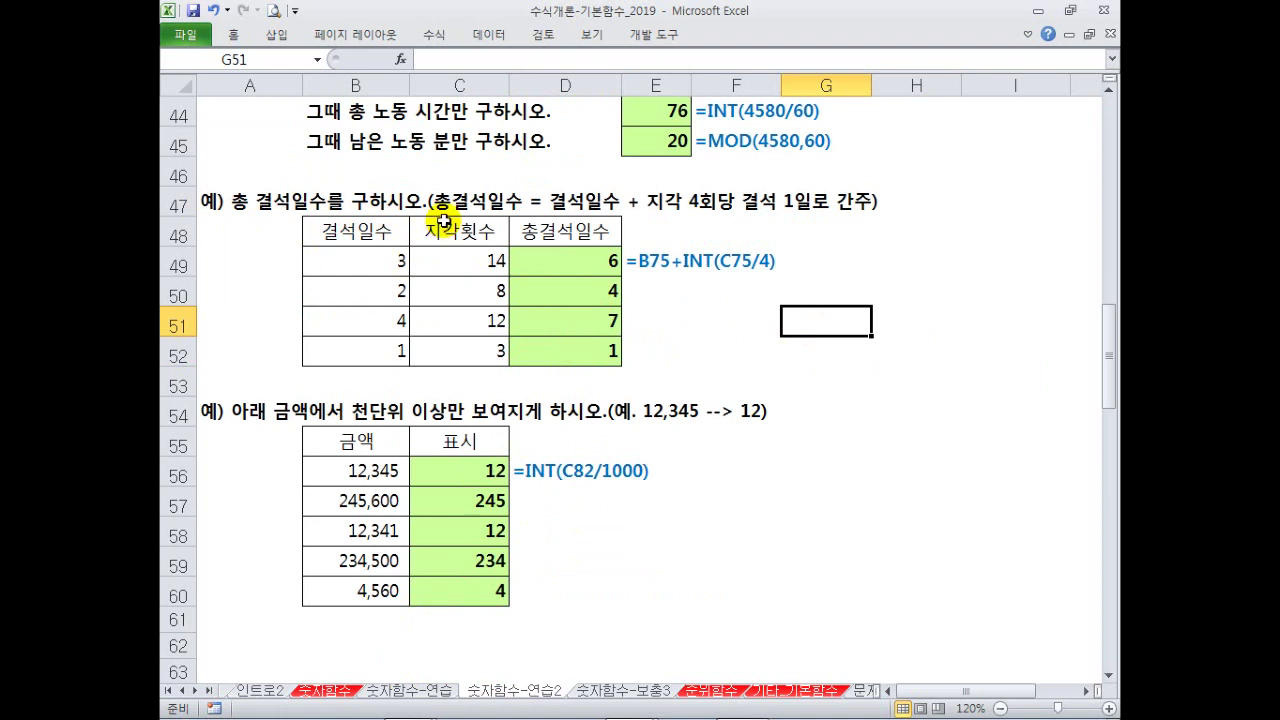
left_click(380, 263)
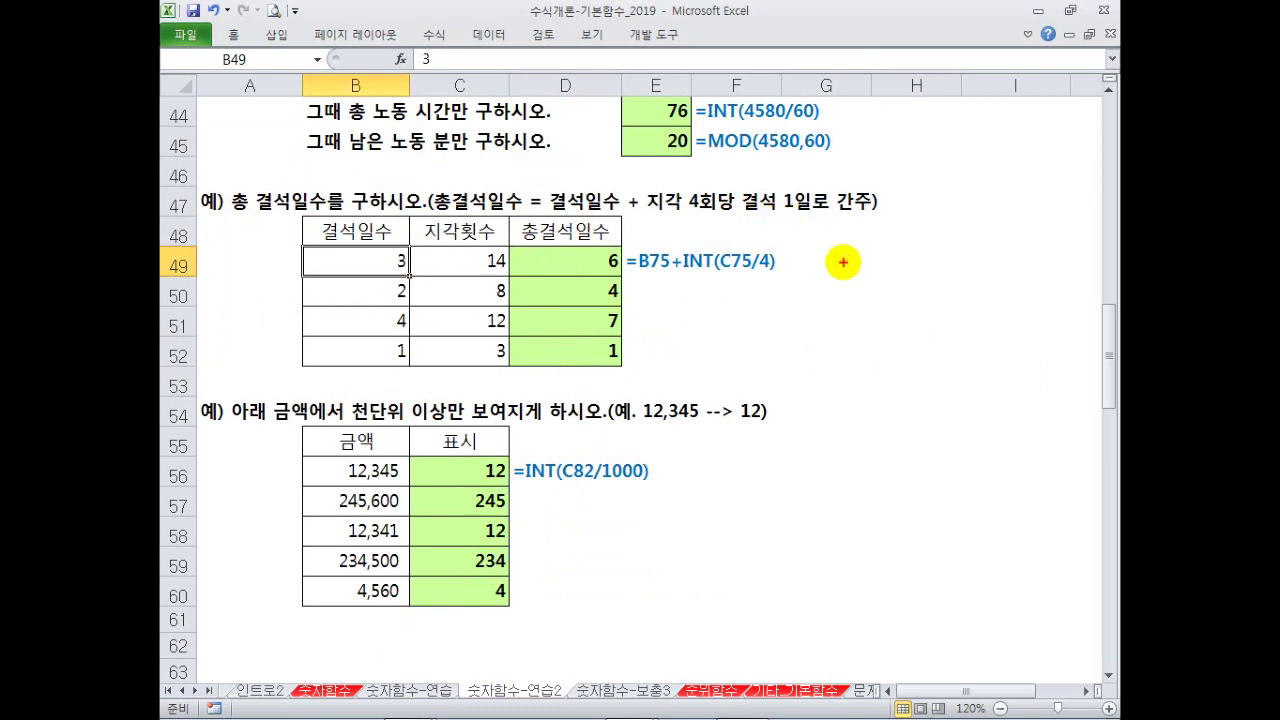
left_click_drag(497, 276, 496, 277)
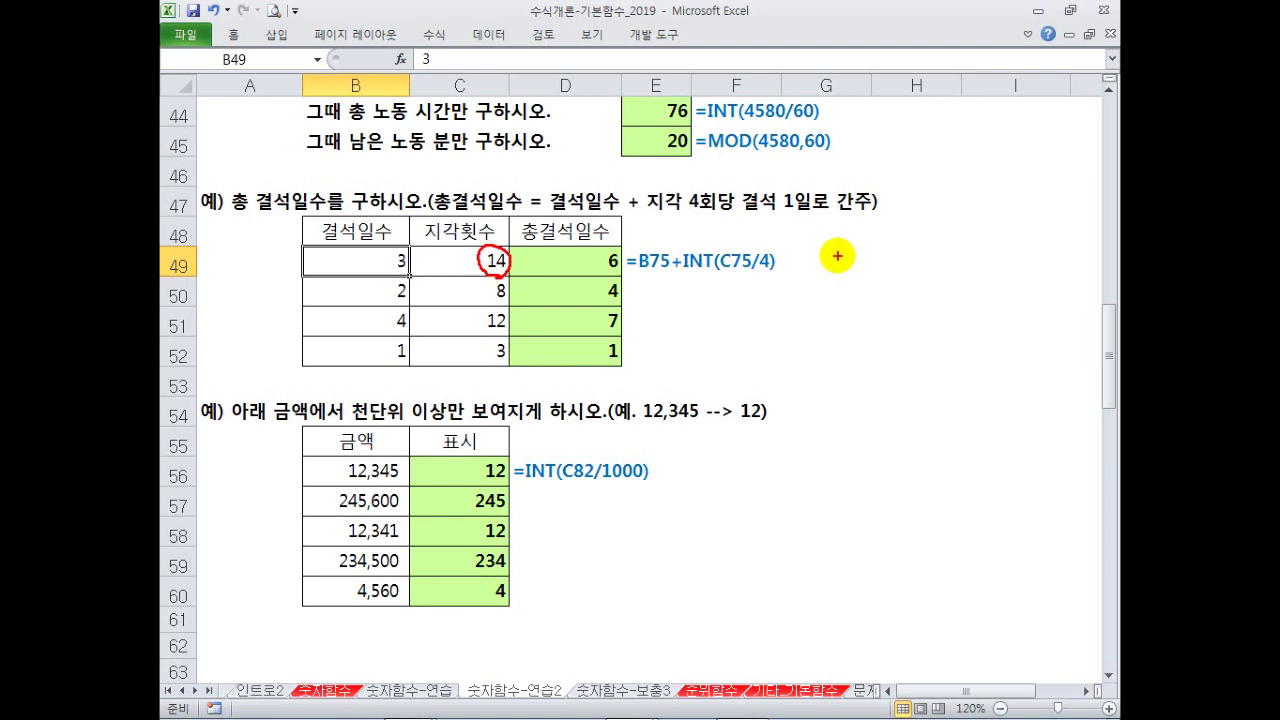
mouse_move(862, 262)
left_mouse_down()
mouse_move(900, 272)
mouse_move(856, 246)
mouse_move(847, 275)
left_mouse_up()
left_click(838, 310)
mouse_move(833, 316)
left_mouse_down()
mouse_move(861, 320)
mouse_move(882, 374)
left_mouse_up()
left_click(838, 324)
mouse_move(890, 358)
left_mouse_down()
mouse_move(902, 366)
mouse_move(899, 348)
left_mouse_up()
mouse_move(875, 350)
left_mouse_down()
mouse_move(875, 381)
mouse_move(866, 368)
left_mouse_up()
left_click_drag(859, 357, 857, 378)
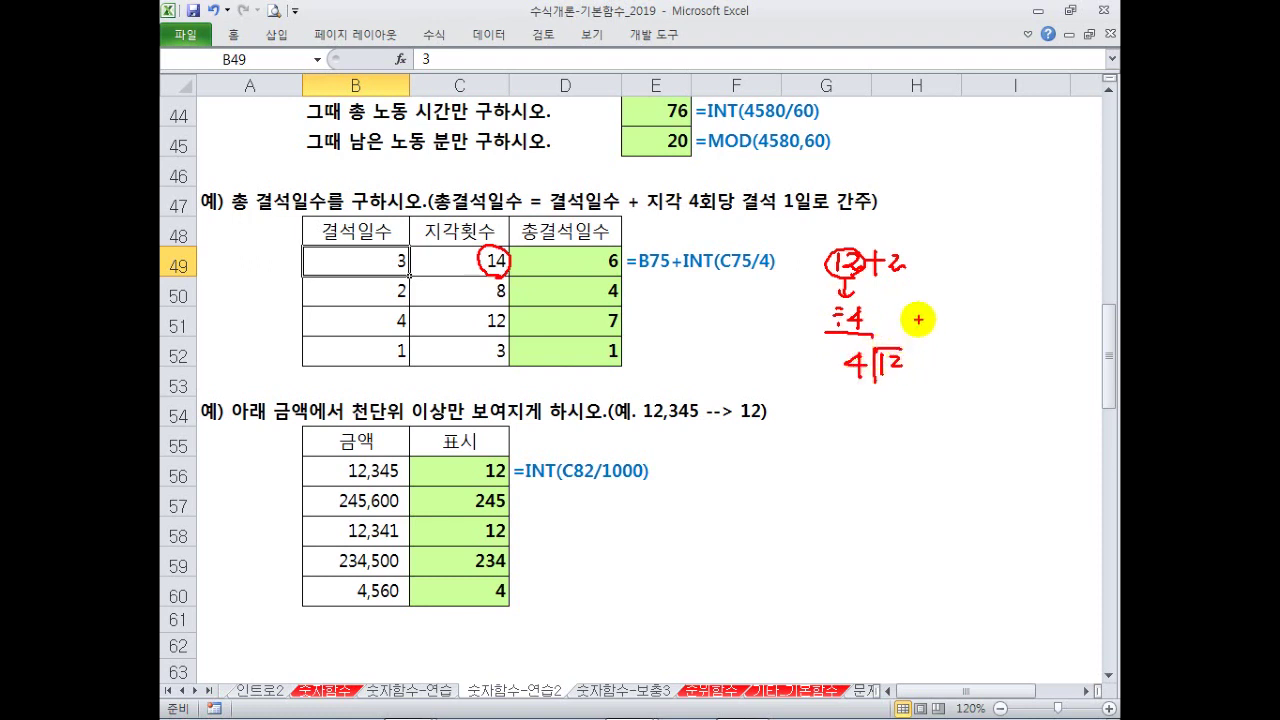
mouse_move(956, 277)
left_mouse_down()
mouse_move(957, 294)
mouse_move(908, 279)
mouse_move(985, 287)
mouse_move(976, 298)
mouse_move(987, 269)
mouse_move(934, 303)
left_mouse_up()
mouse_move(962, 240)
left_mouse_down()
mouse_move(983, 268)
mouse_move(1008, 246)
mouse_move(1002, 208)
mouse_move(948, 208)
mouse_move(926, 222)
mouse_move(937, 214)
mouse_move(941, 228)
left_mouse_up()
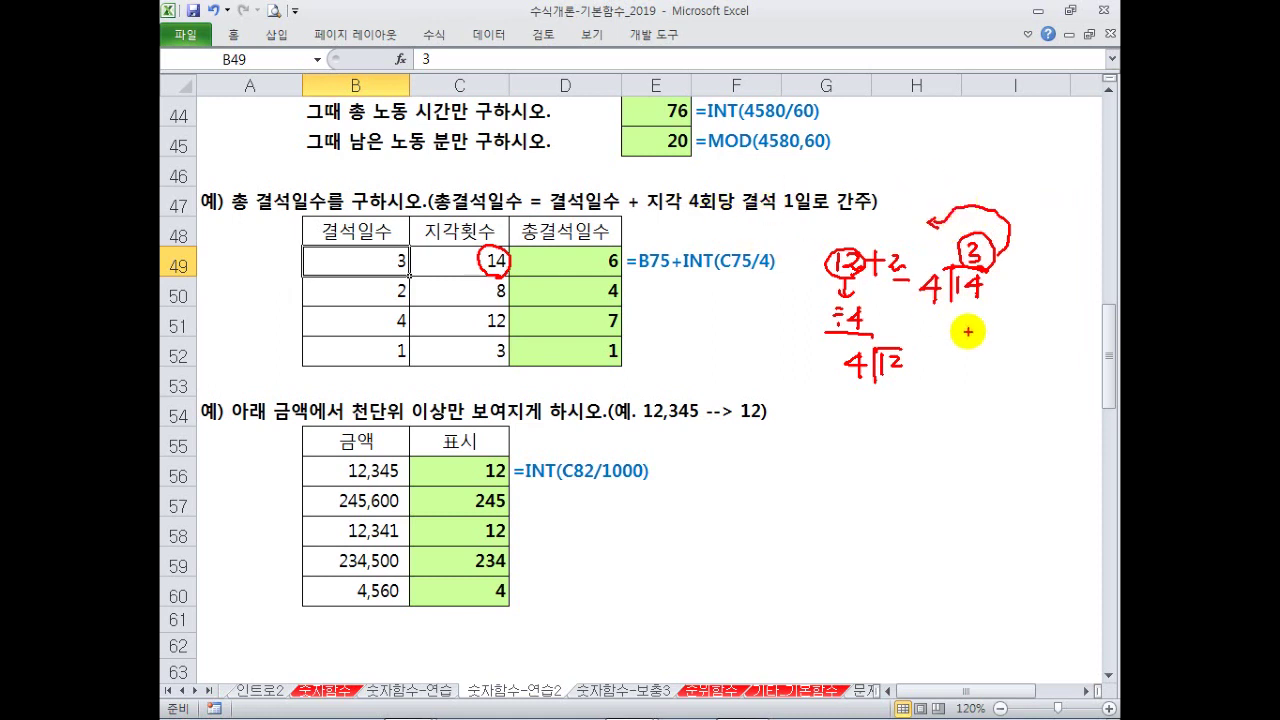
key("Escape")
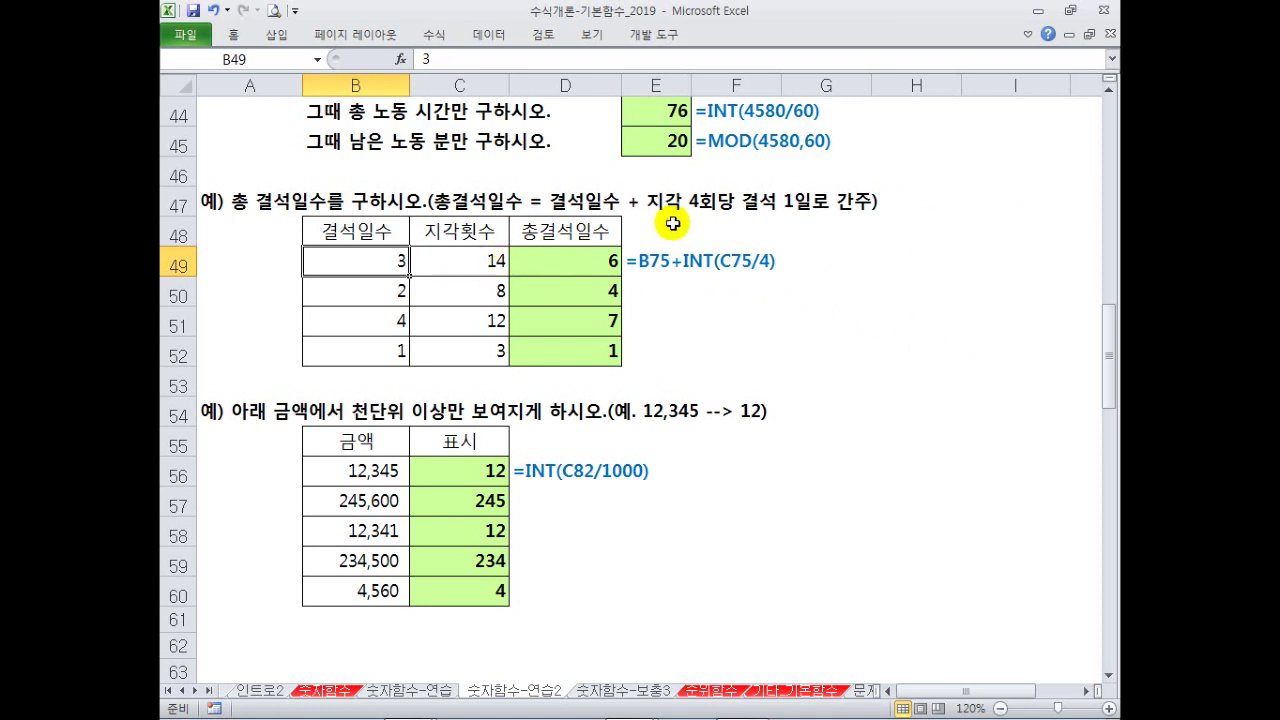
left_click(582, 263)
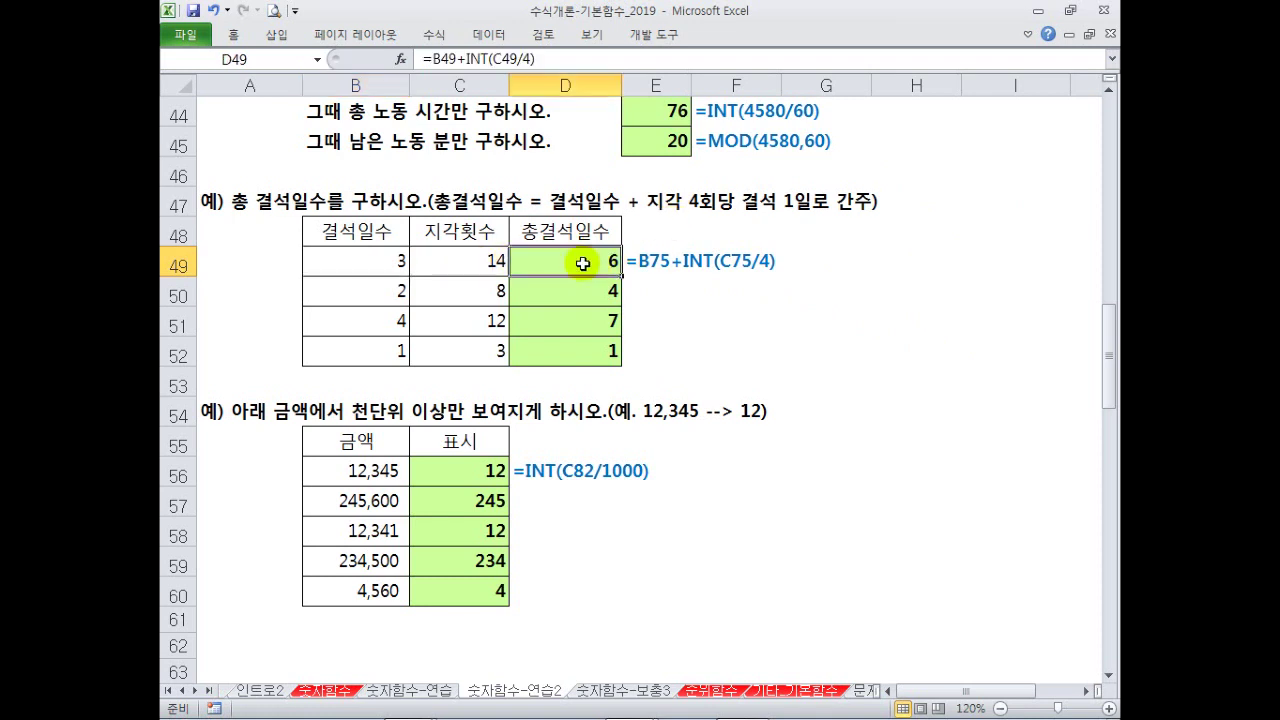
- Calculate the first row's total absence days in G49 with =B49+INT(C49/4)
left_click(828, 260)
type("=")
left_click(355, 262)
type("+in")
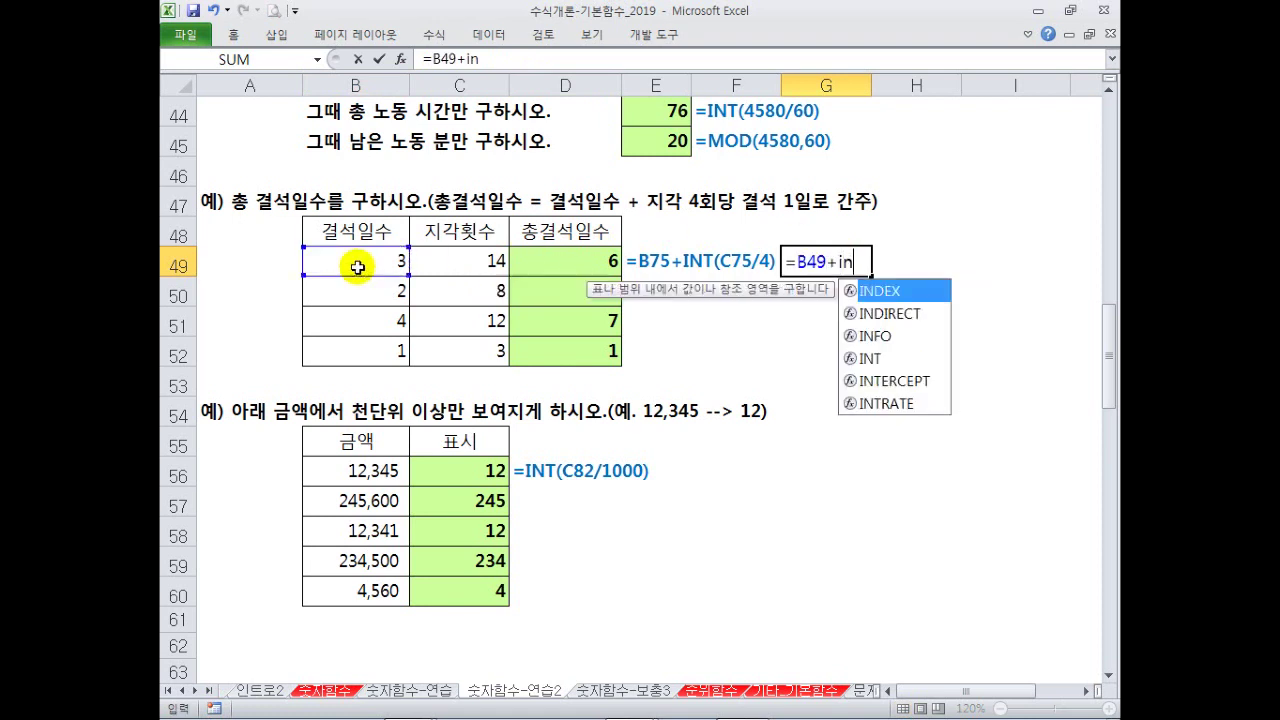
type("t(")
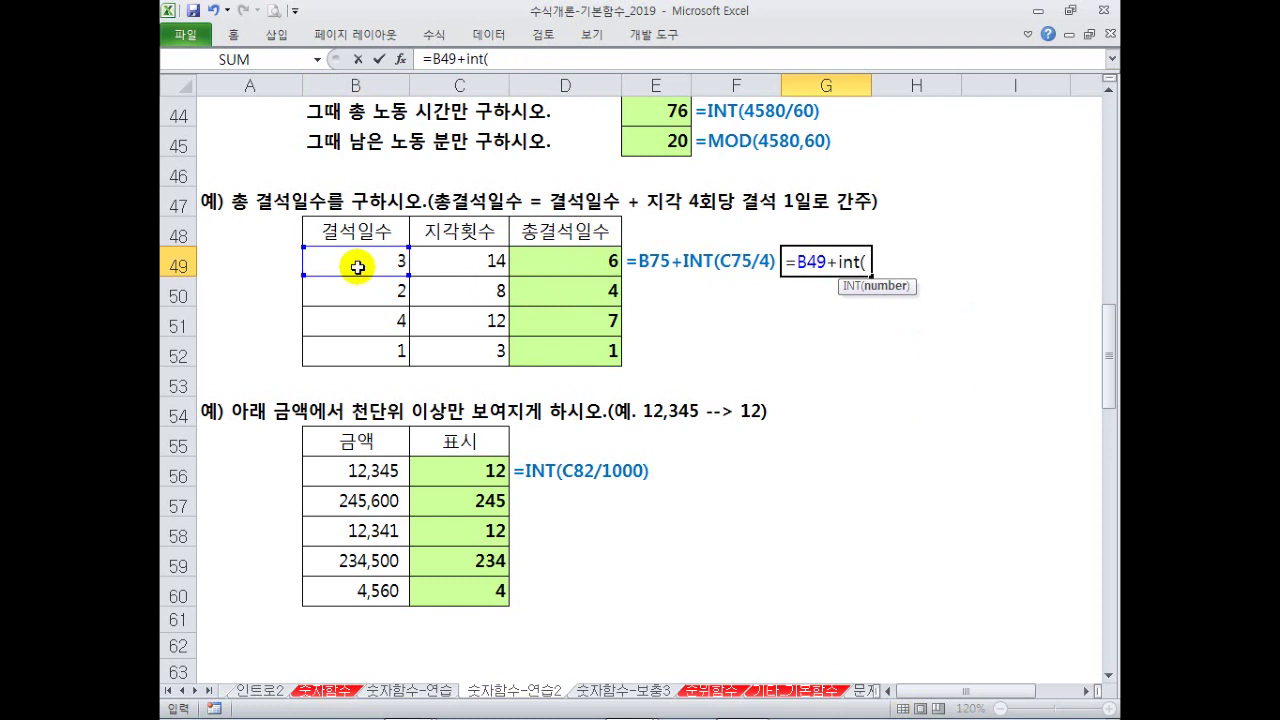
left_click(438, 262)
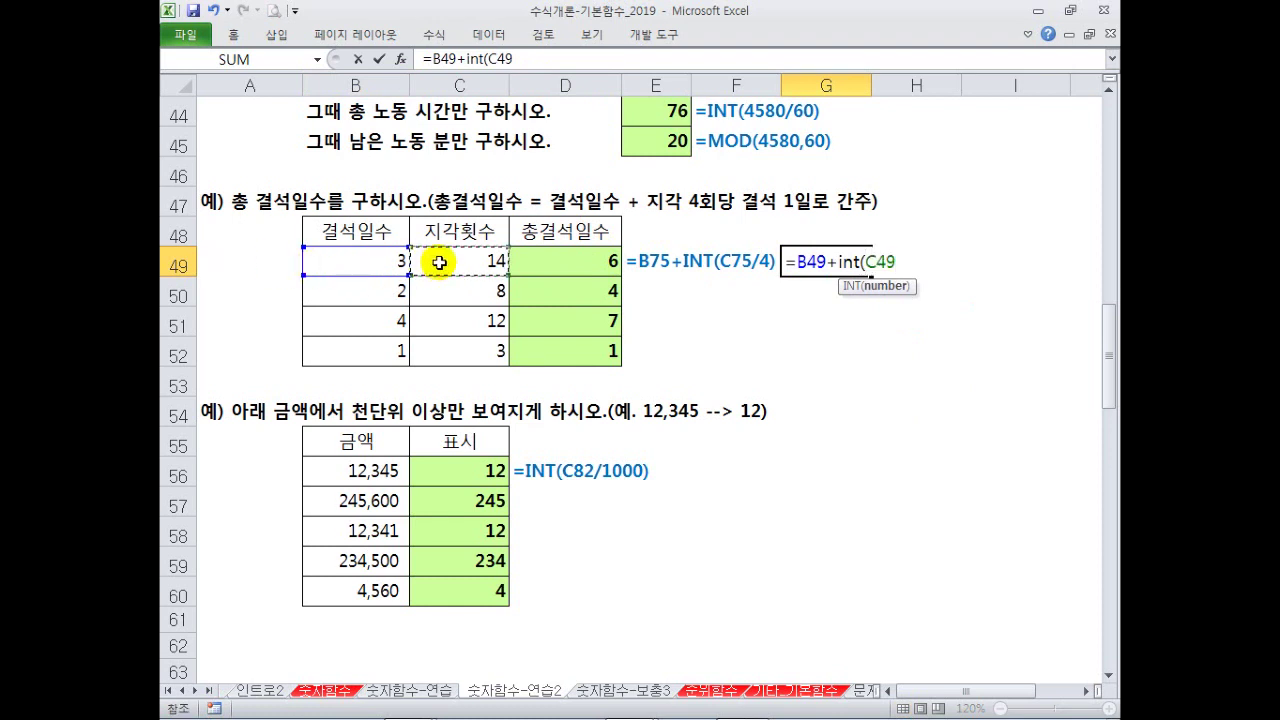
type("/4")
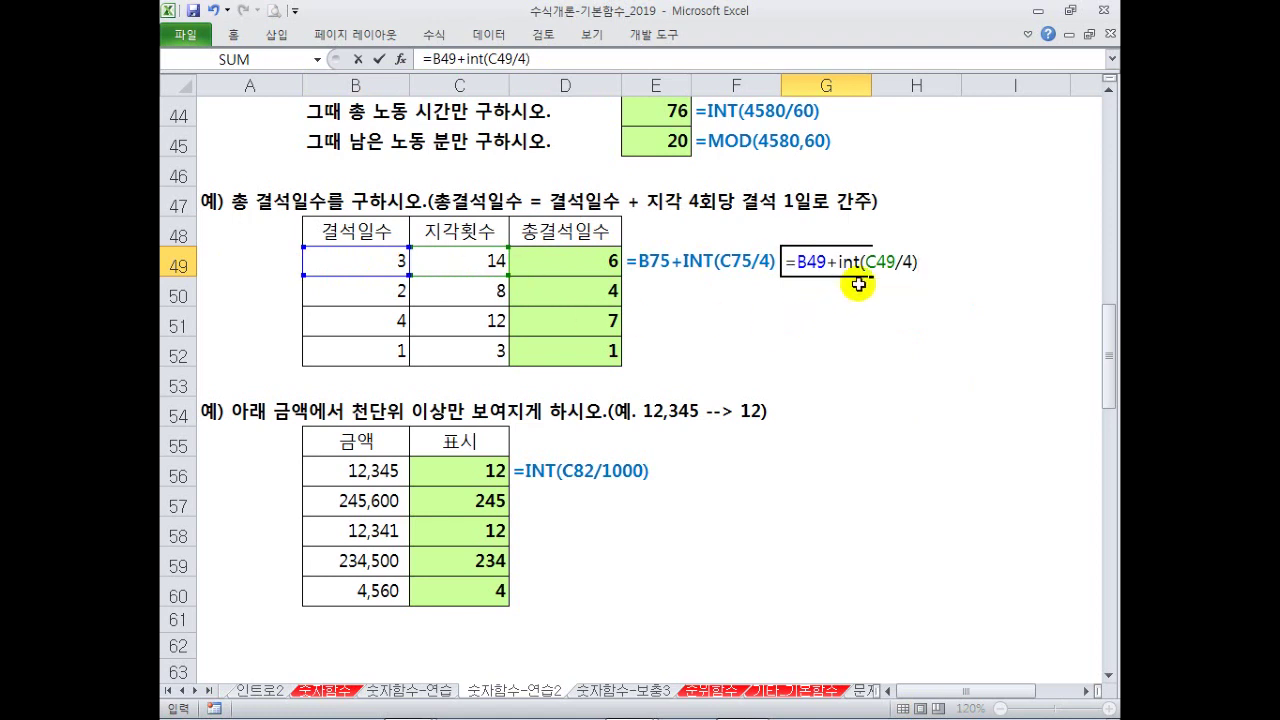
left_click(857, 289)
- Evaluate only the INT(C49/4) part of the G49 formula and leave the cell without saving the replacement
left_click(820, 254)
double_click(837, 260)
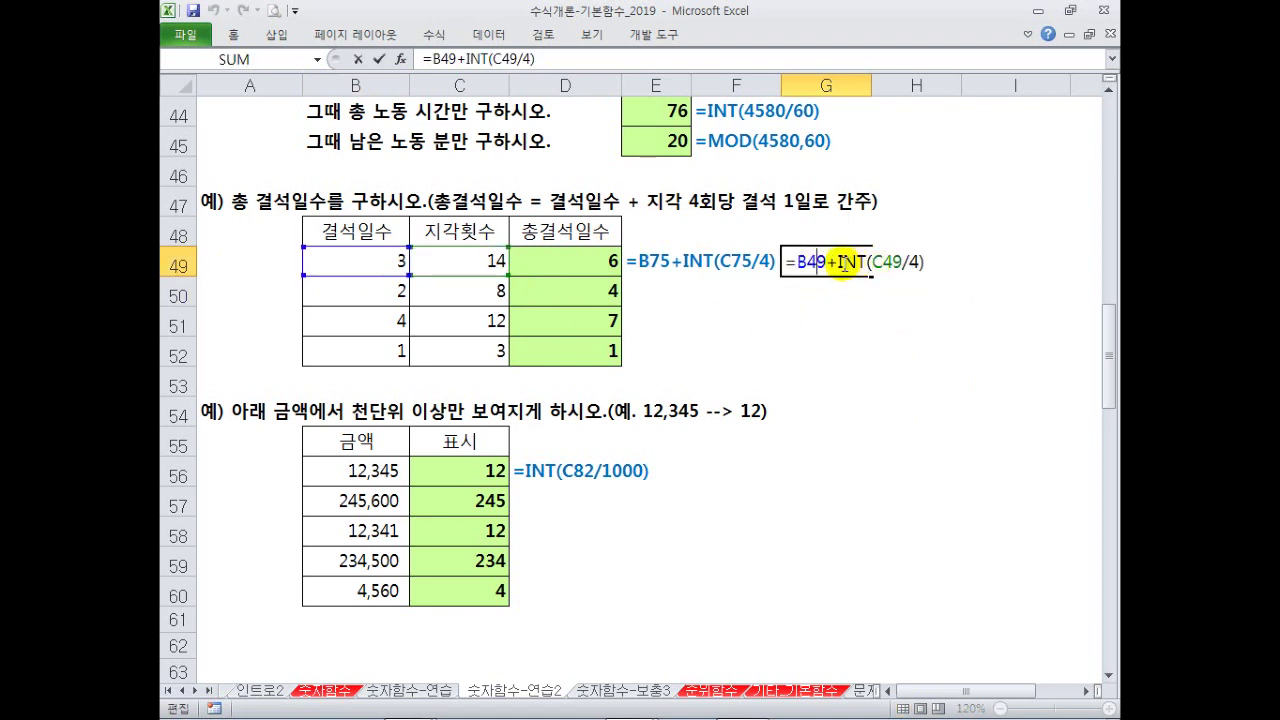
left_click_drag(838, 262, 932, 262)
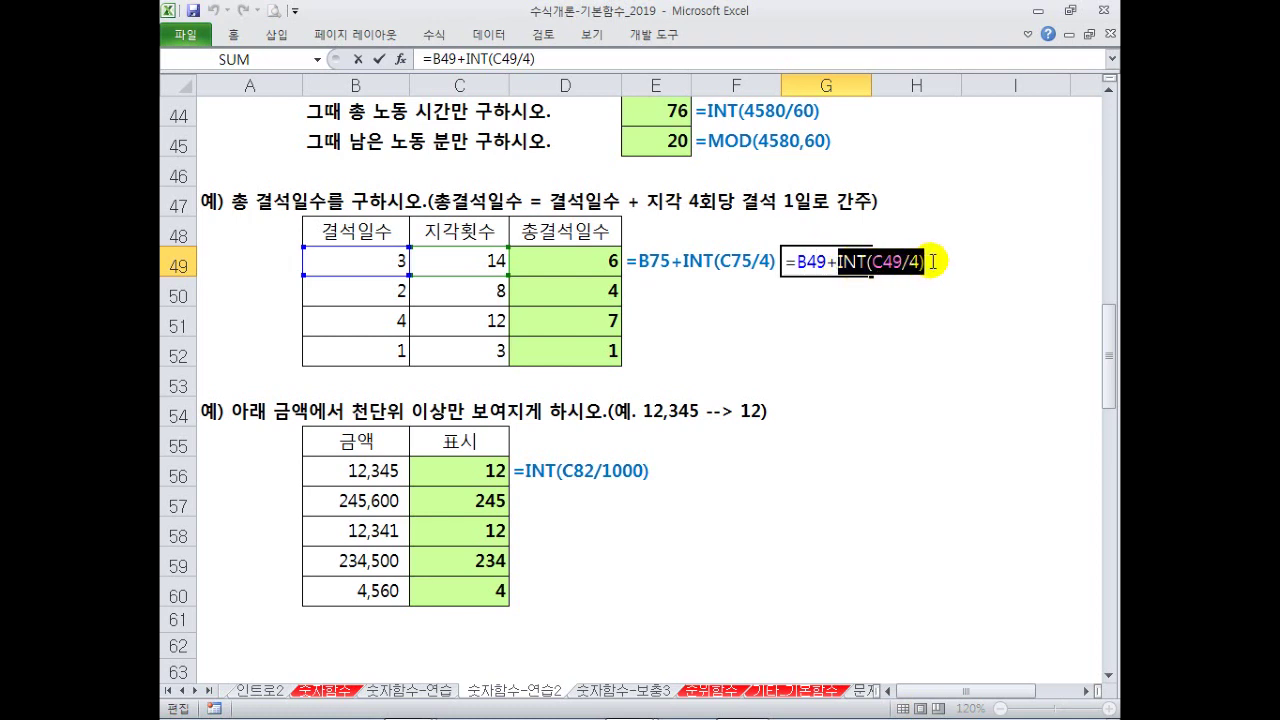
key("F9")
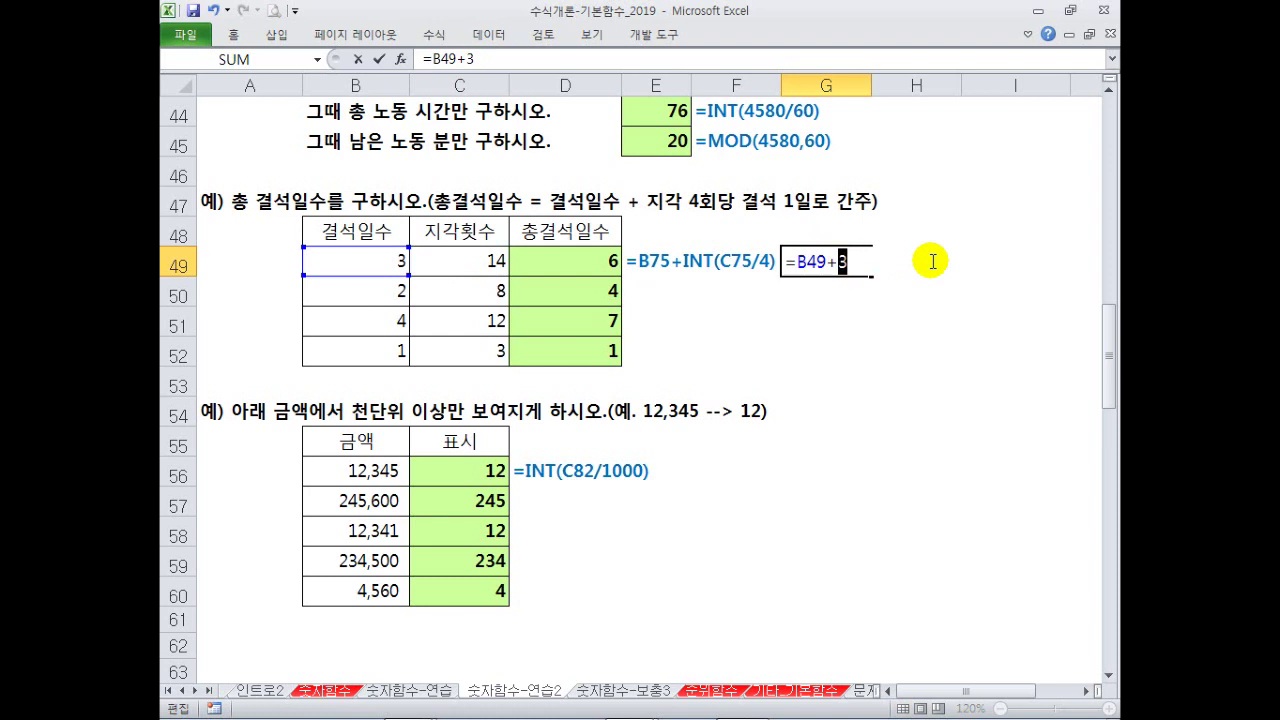
key("Escape")
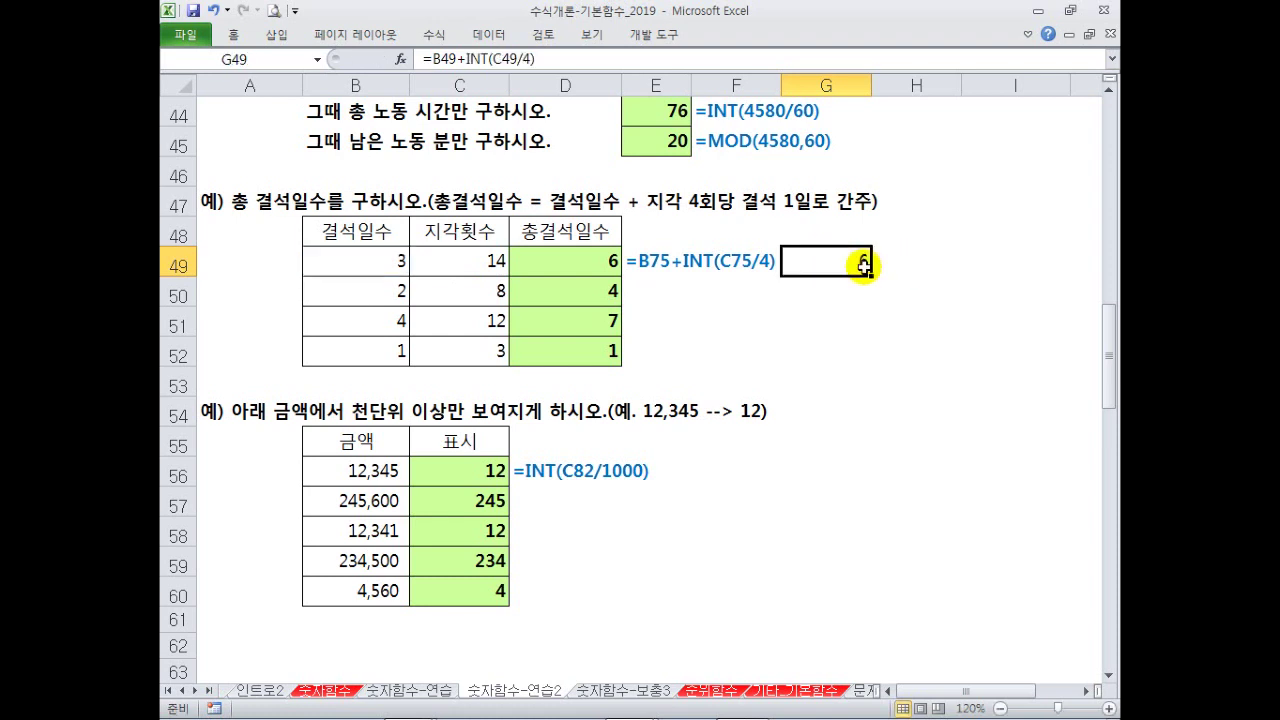
- Evaluate only the C49/4 argument inside the G49 formula, discard the evaluation and clear G49
double_click(863, 263)
left_click_drag(871, 264, 915, 263)
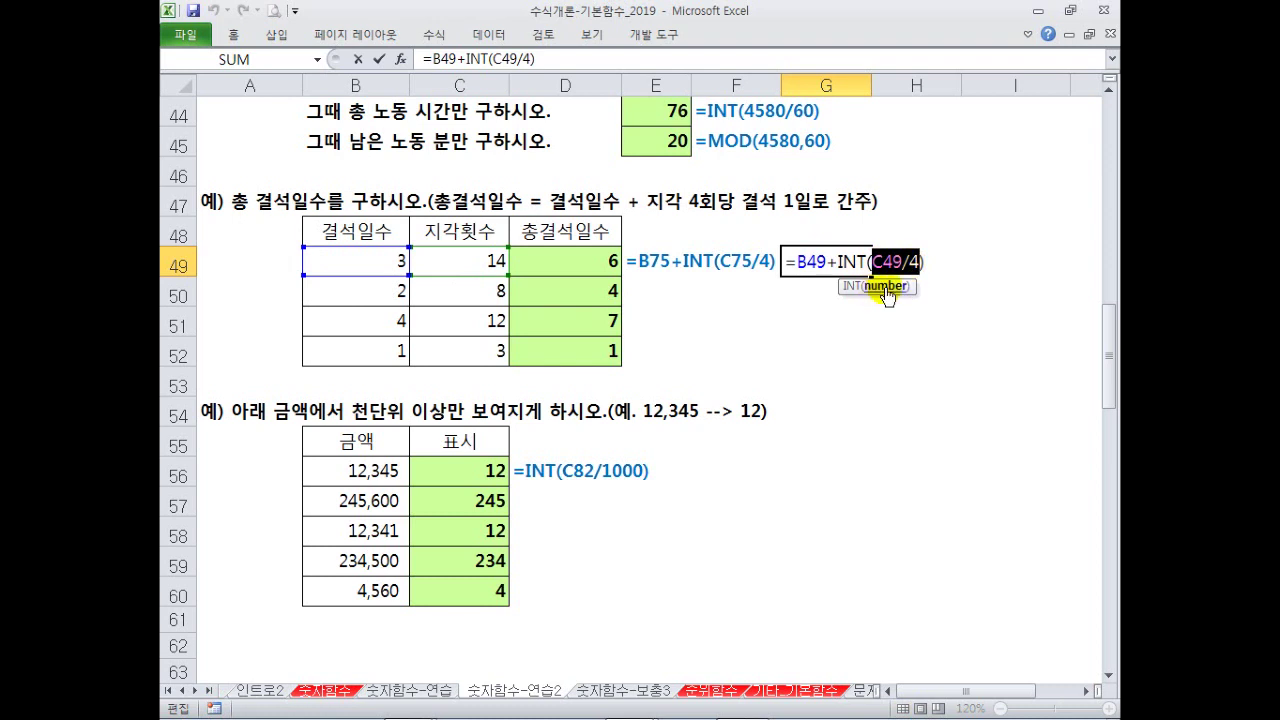
key("F9")
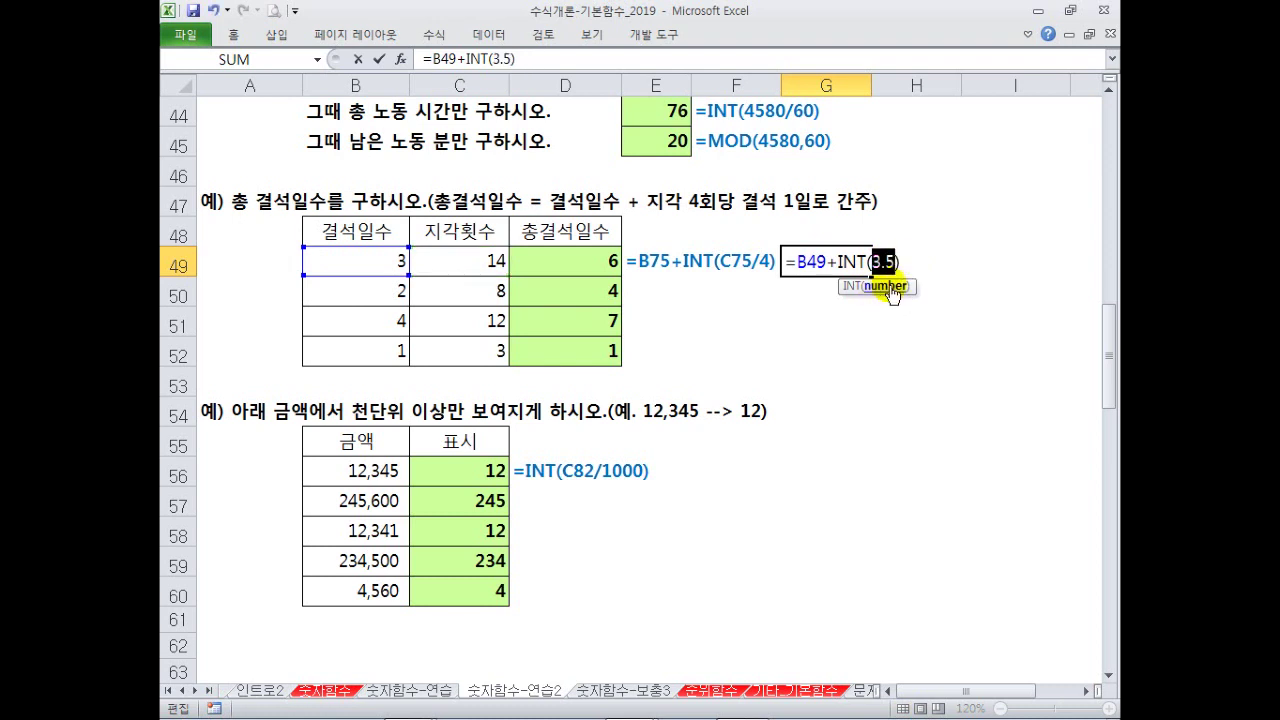
key("Escape")
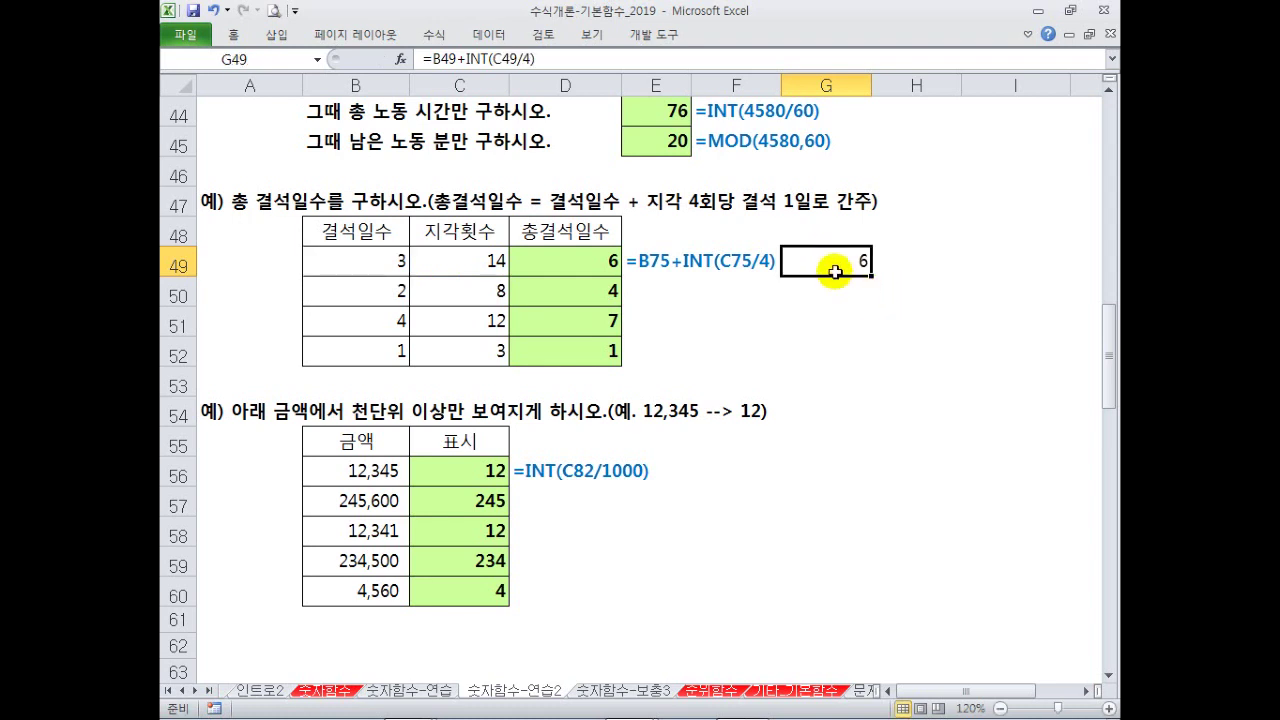
key("Delete")
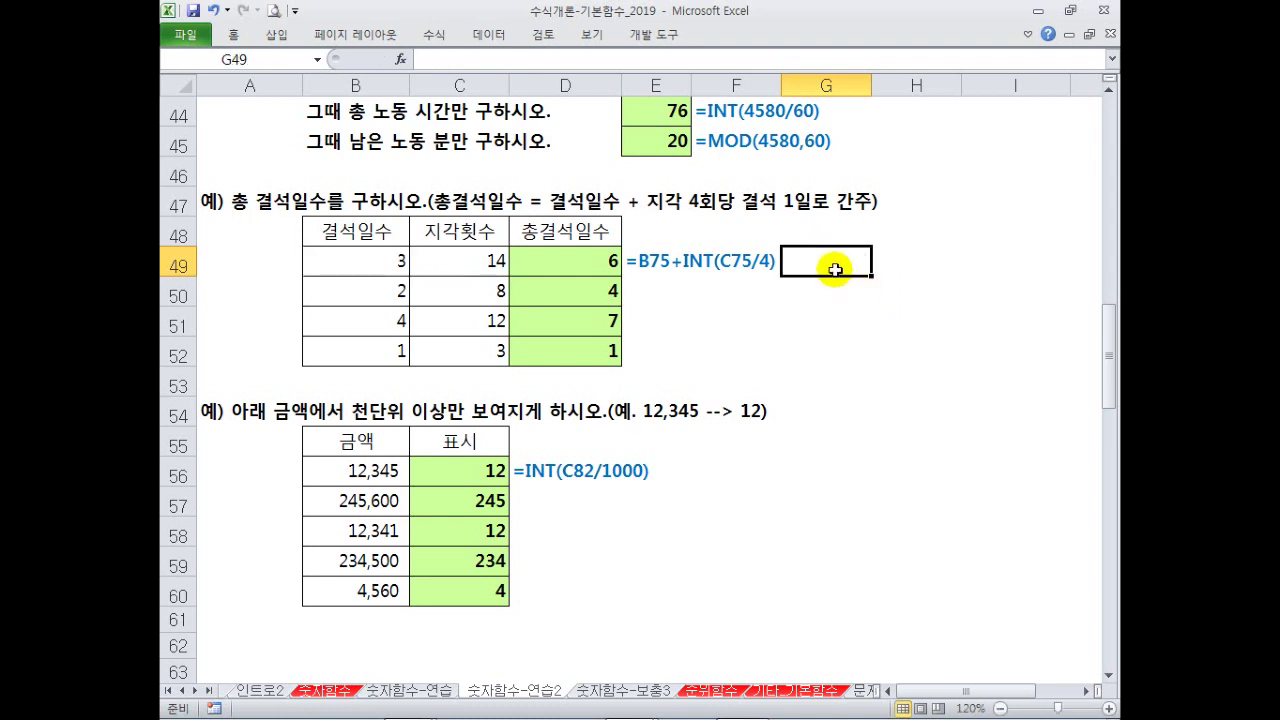
- Examine the total-absence formula in D50 and the example in row 54 that shows amounts in thousands
left_click(597, 289)
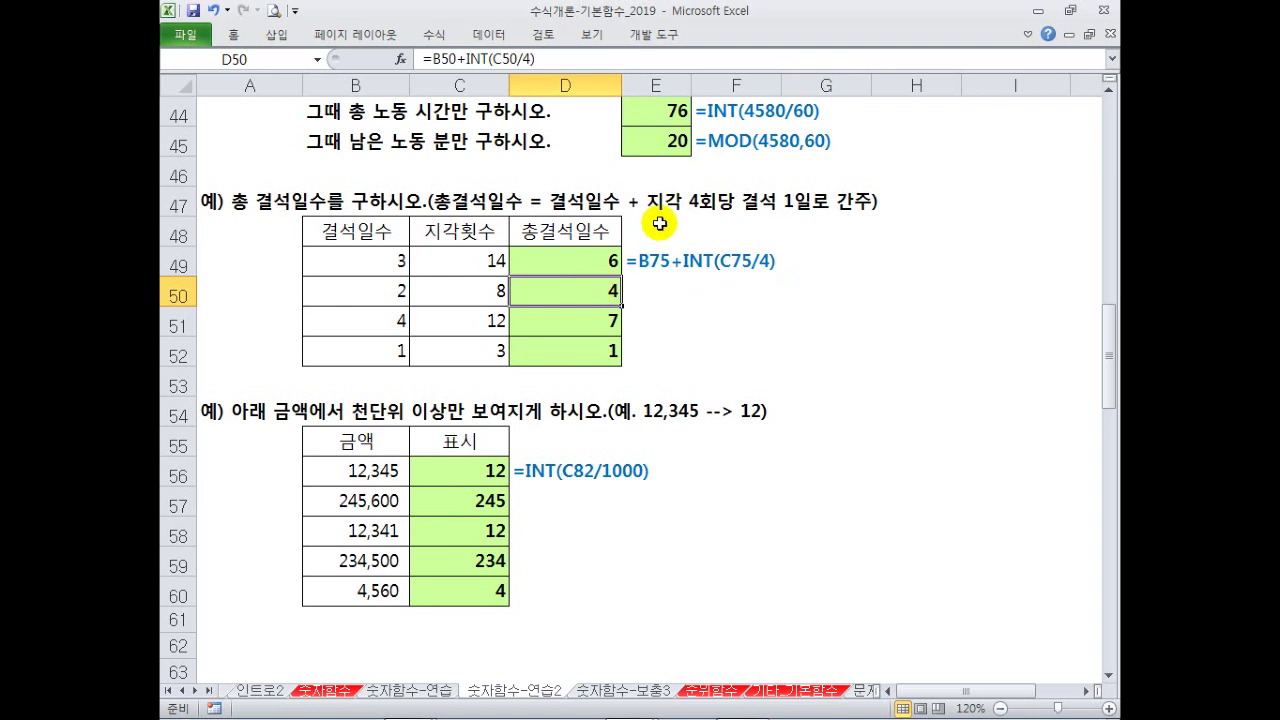
scroll(648, 222, "up", 1)
left_click_drag(583, 378, 586, 443)
left_click(583, 356)
left_click(585, 381)
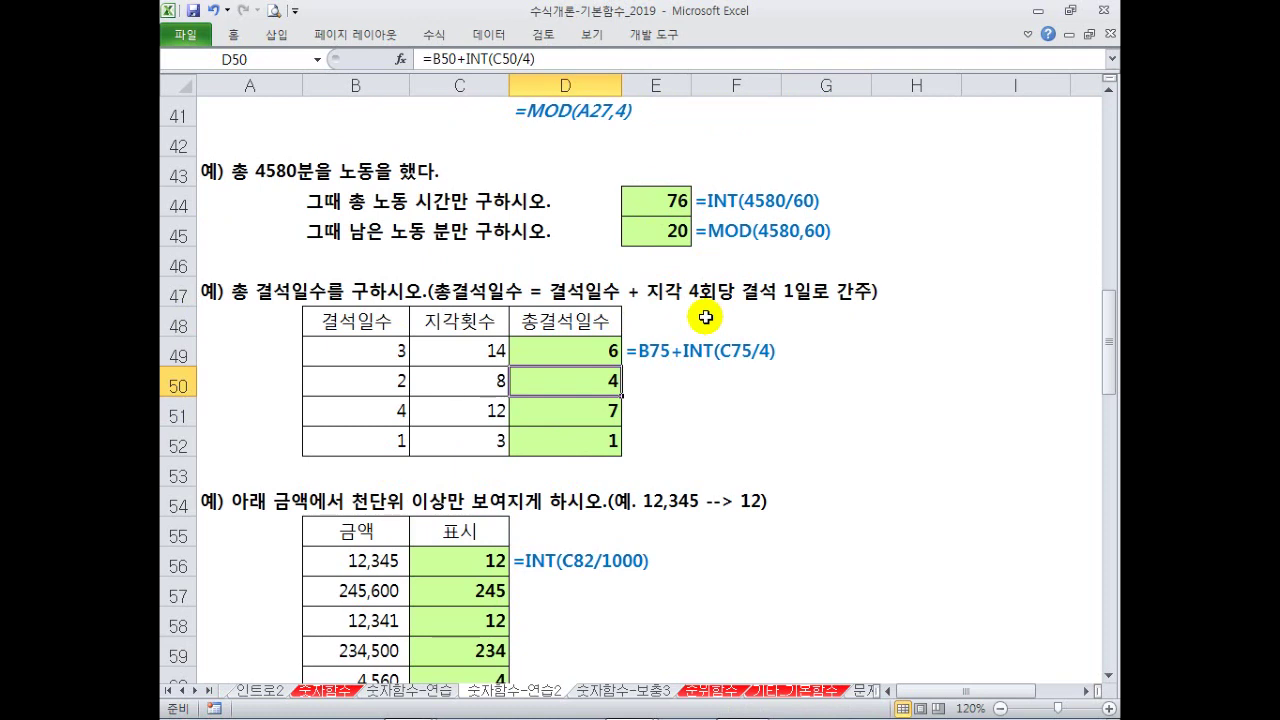
scroll(663, 245, "down", 1)
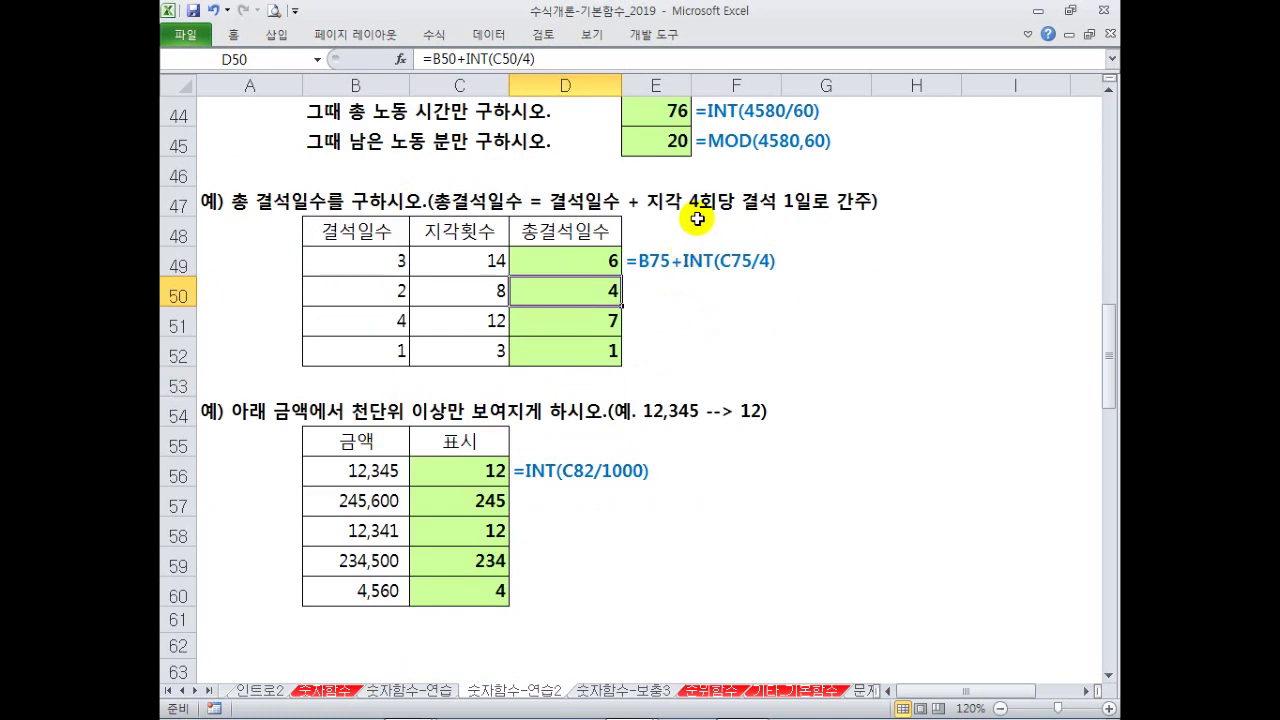
scroll(695, 221, "down", 1)
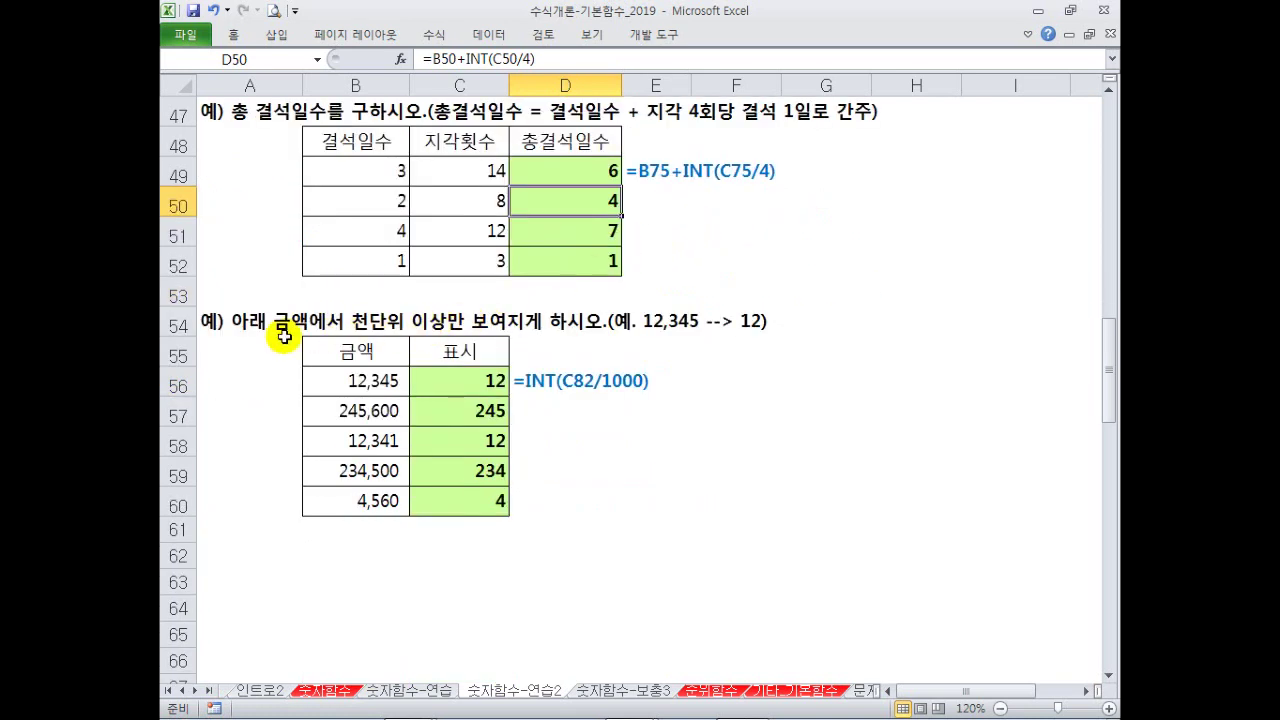
- Examine the digits from the thousands place up in the amounts B56:B60 and the 12,345 --> 12 example in row 54
left_click_drag(366, 375, 371, 509)
left_click(377, 560)
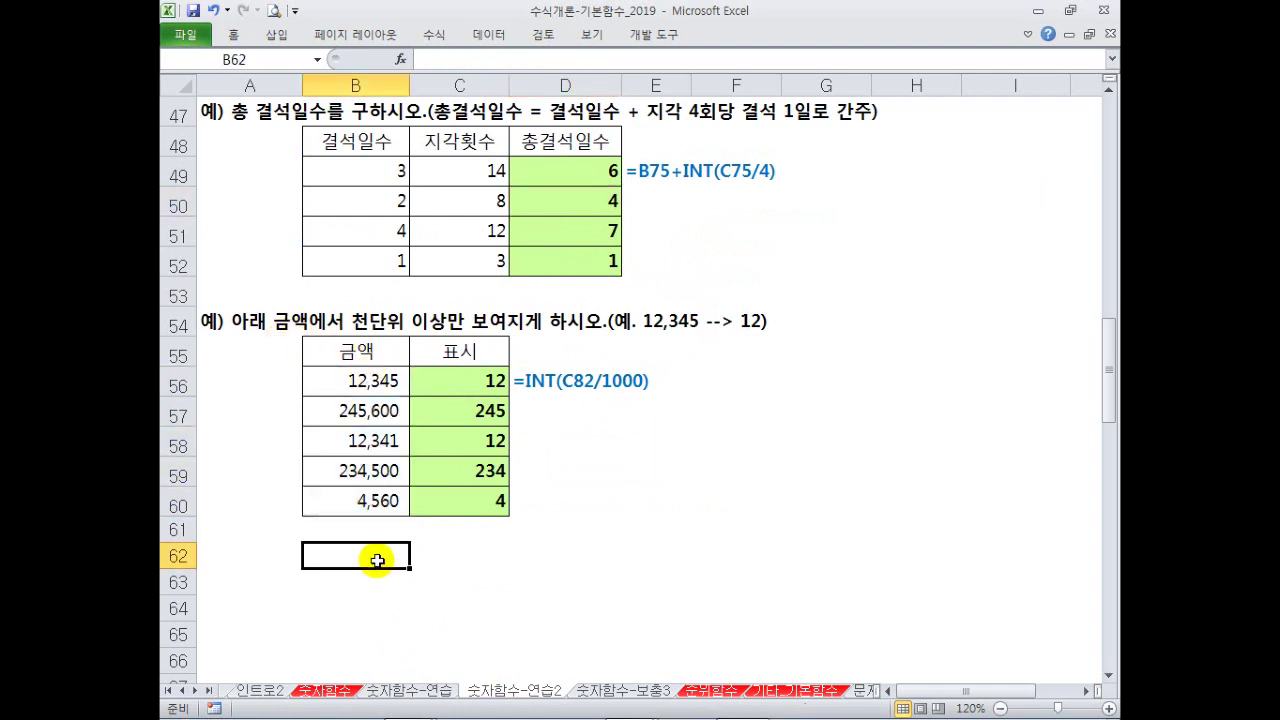
mouse_move(338, 366)
left_mouse_down()
mouse_move(366, 452)
mouse_move(368, 518)
left_mouse_up()
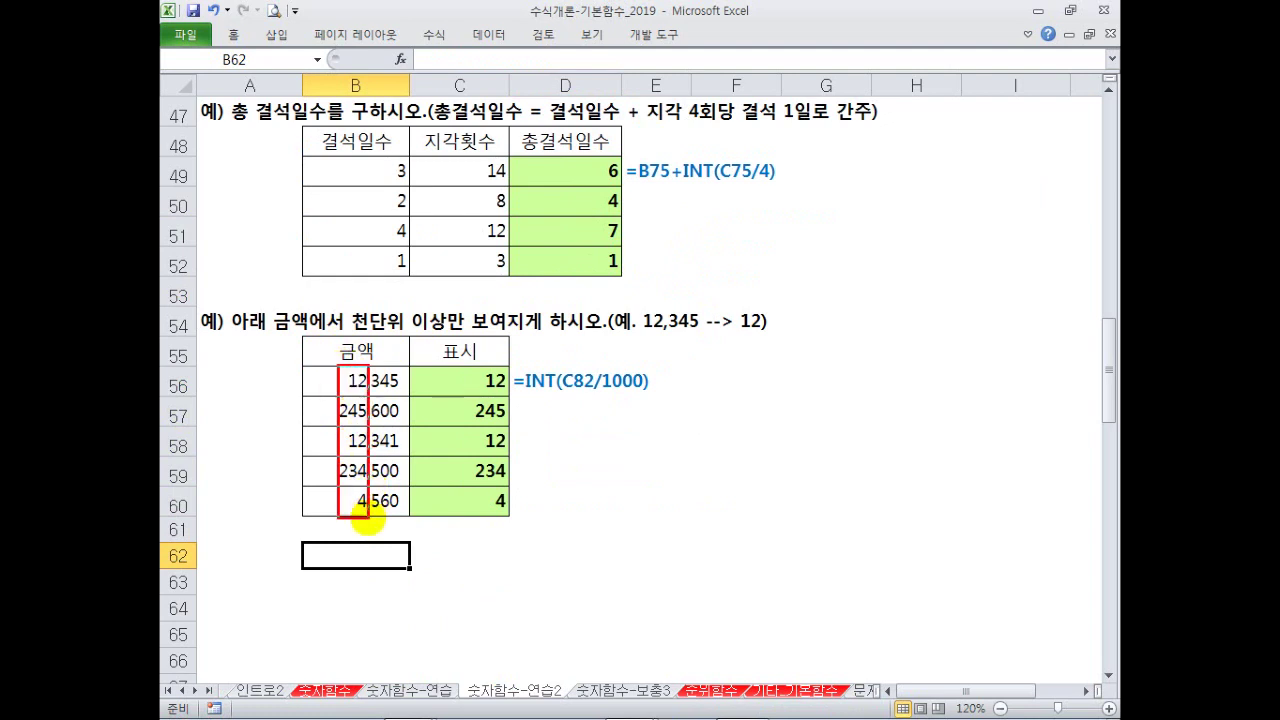
mouse_move(408, 372)
left_mouse_down()
mouse_move(378, 500)
mouse_move(400, 468)
mouse_move(410, 503)
left_mouse_up()
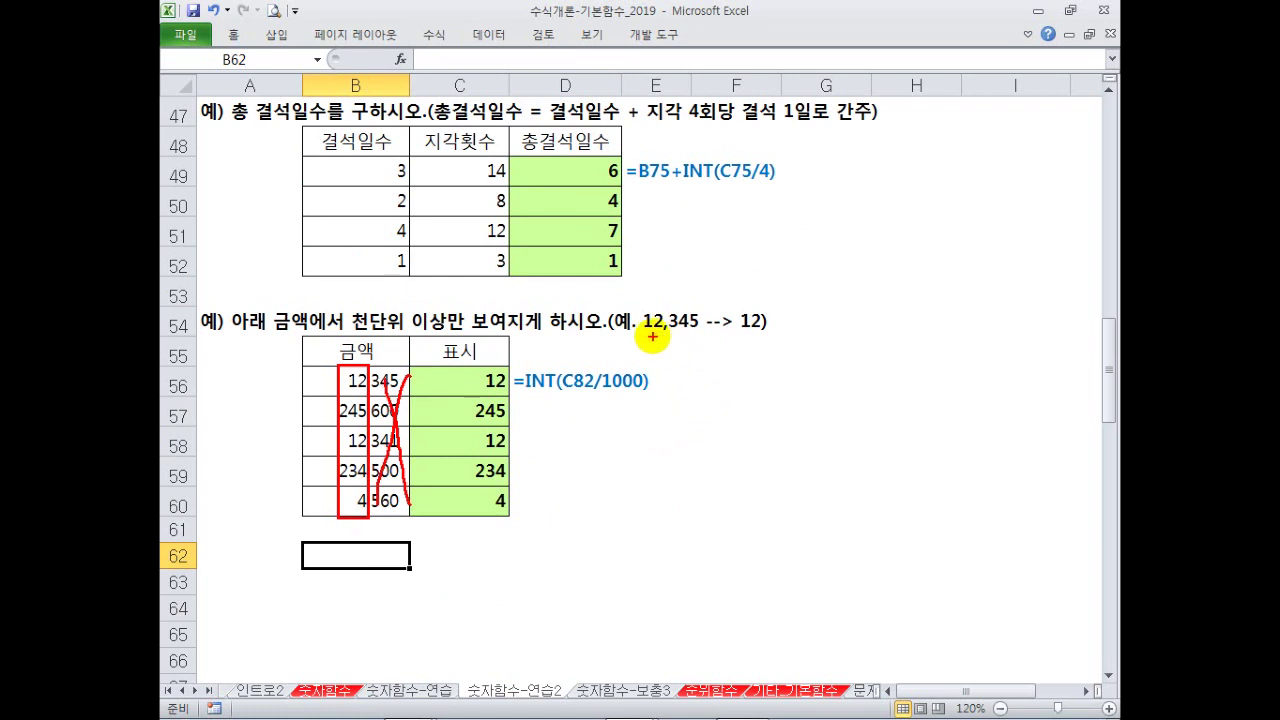
left_click_drag(776, 337, 780, 291)
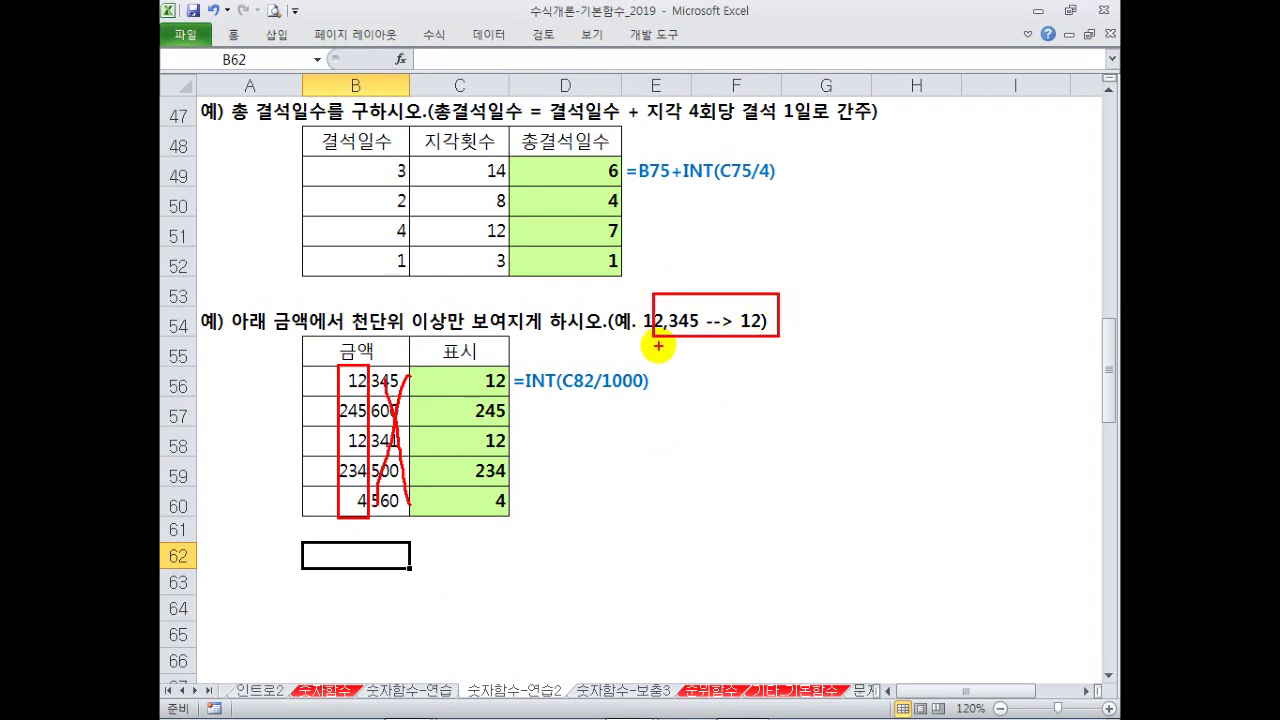
key("ctrl+z")
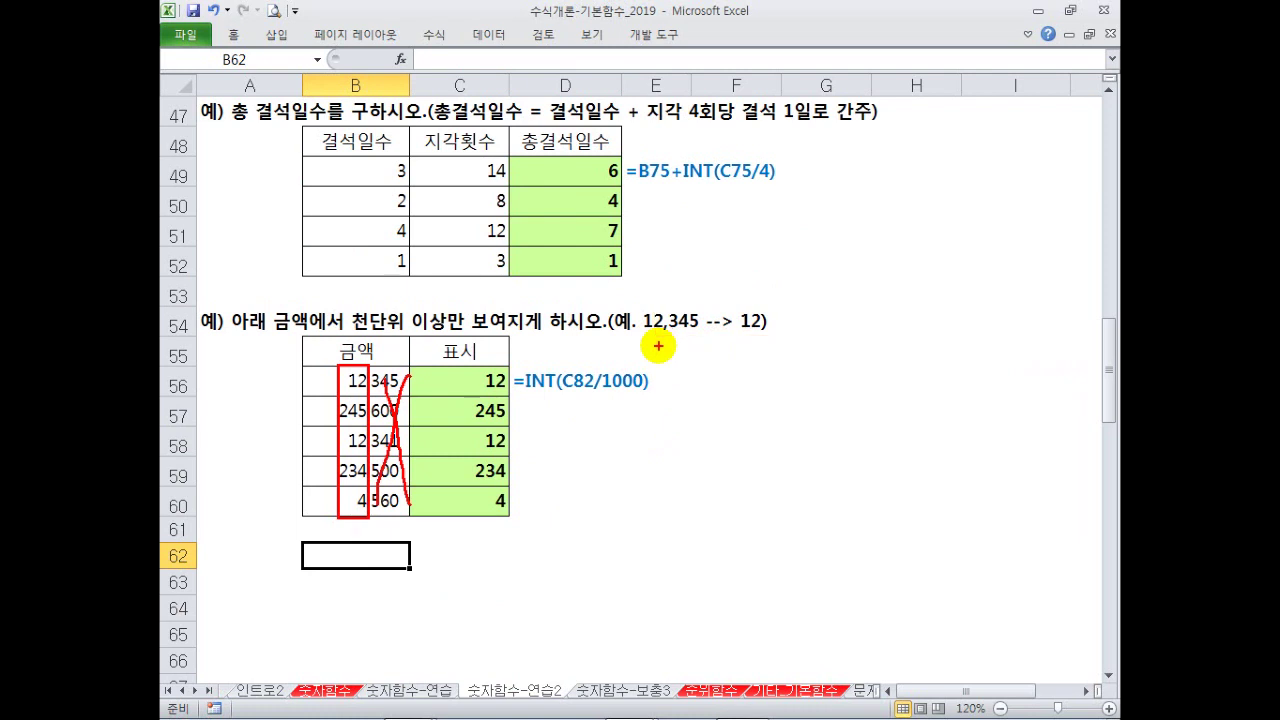
mouse_move(658, 333)
left_mouse_down()
mouse_move(642, 318)
mouse_move(649, 295)
mouse_move(663, 318)
mouse_move(655, 356)
mouse_move(672, 345)
mouse_move(683, 300)
mouse_move(695, 325)
left_mouse_up()
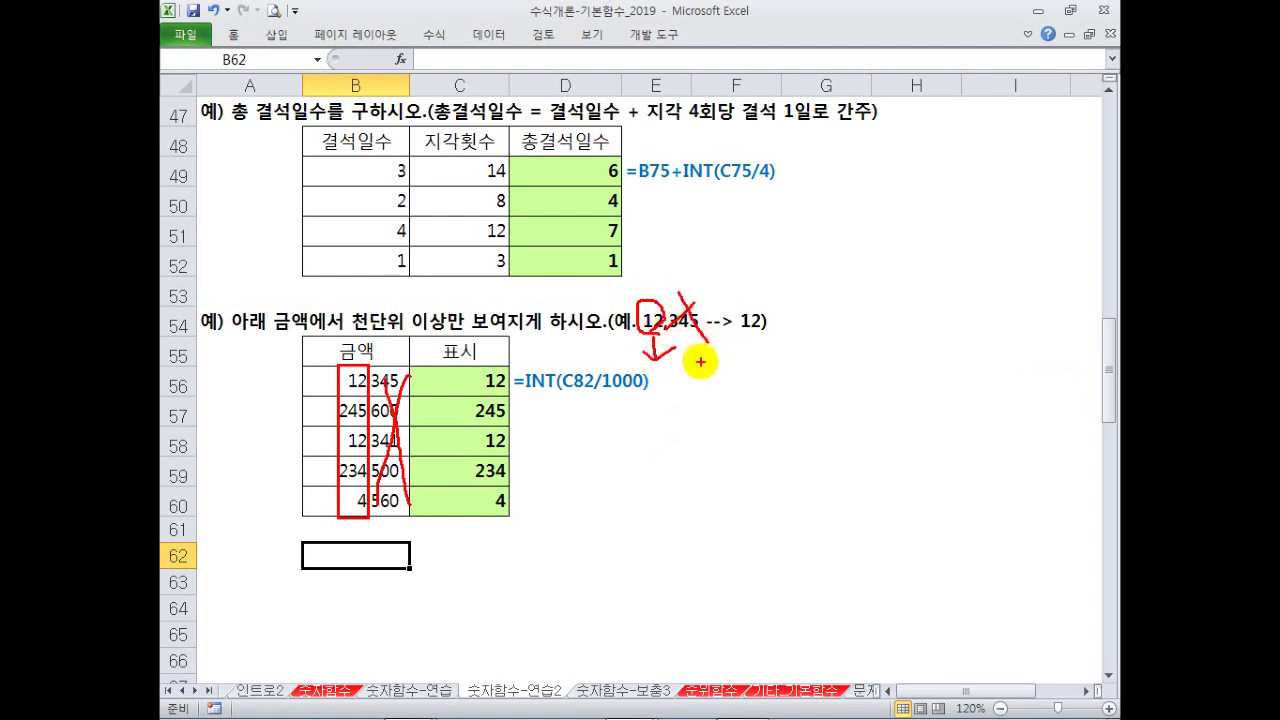
key("Escape")
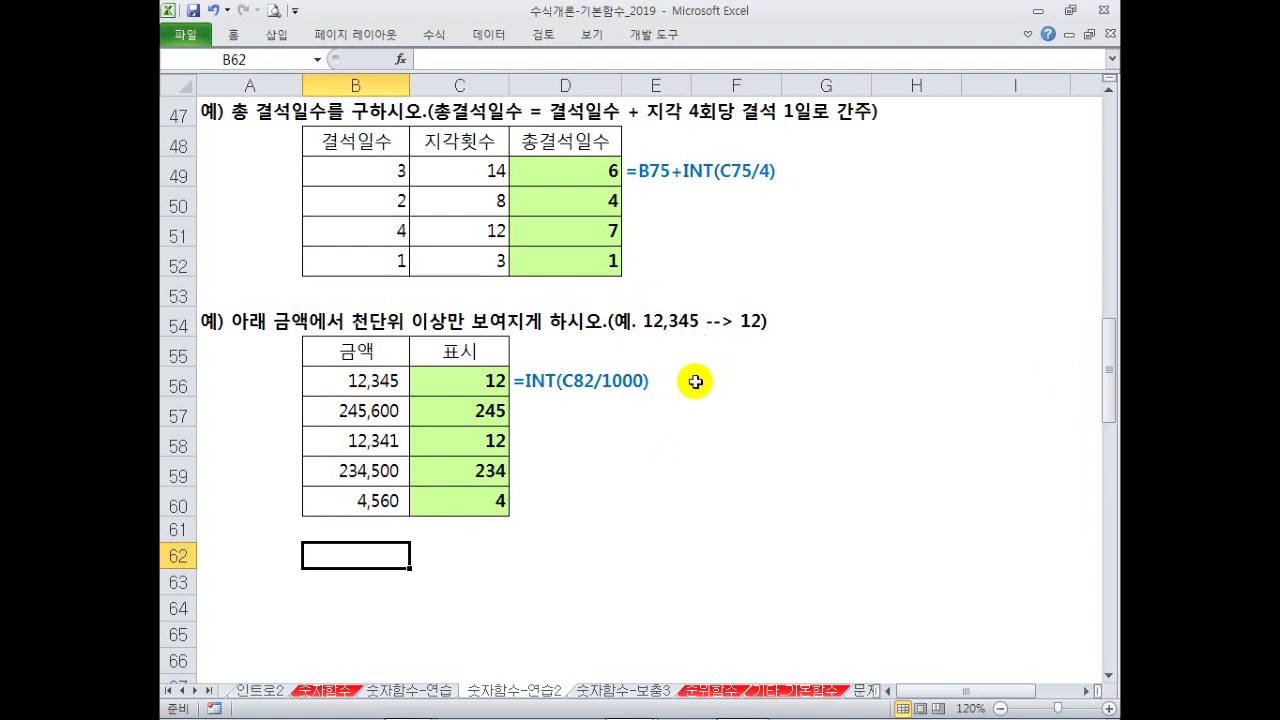
left_click_drag(694, 374, 697, 400)
key("Up")
type("=int")
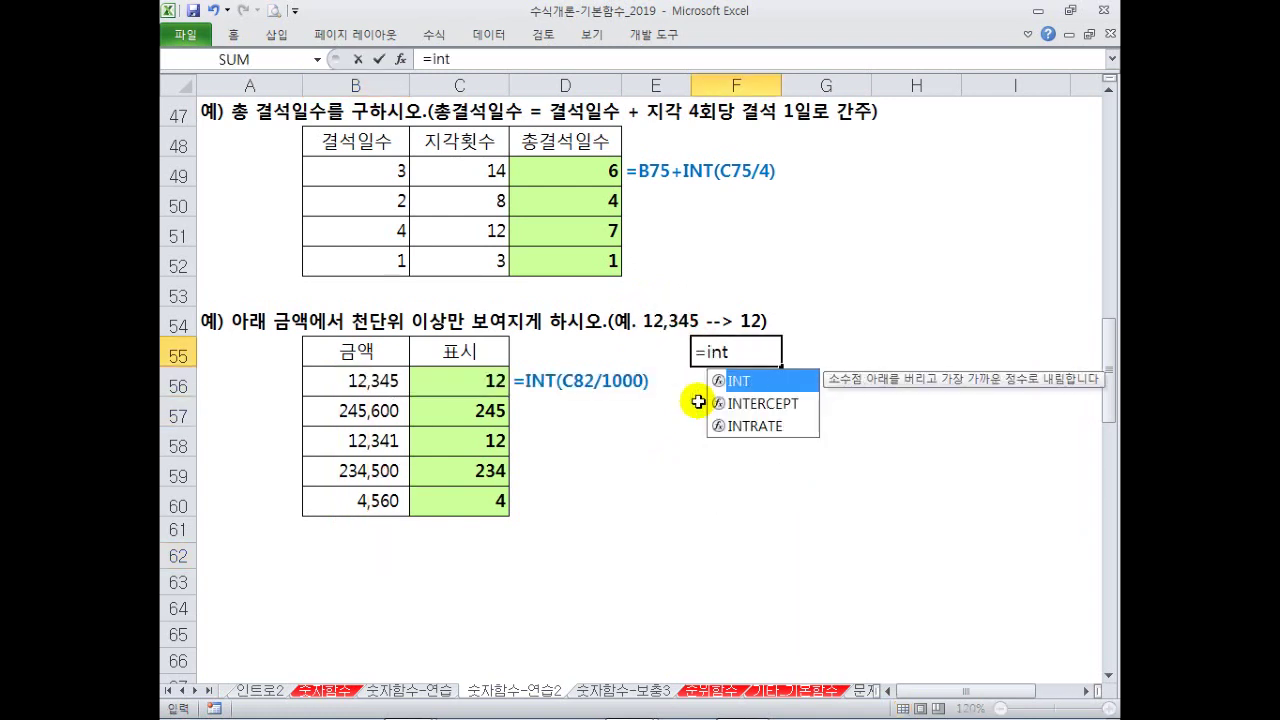
key("Escape")
key("Return")
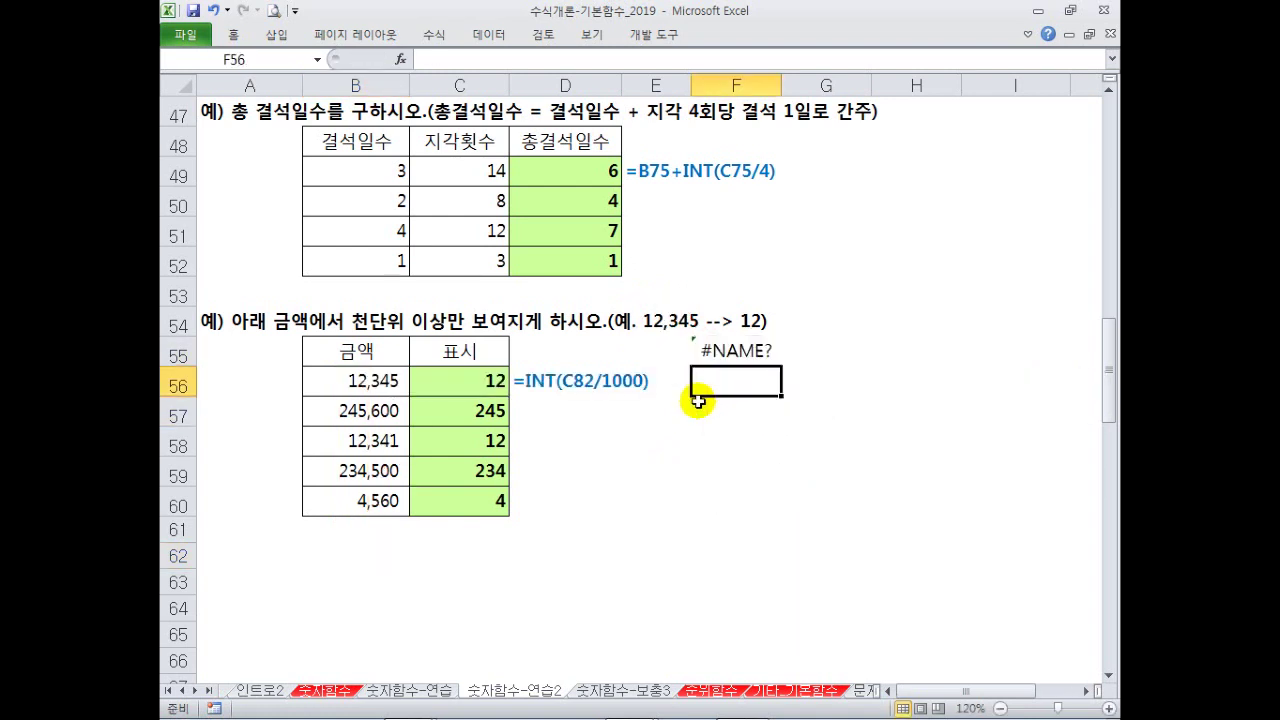
key("Up")
key("Delete")
- Show the first amount in thousands in F56 with =INT(B56/1000)
key("Down")
type("=in")
key("Down")
key("Down")
key("Down")
key("Tab")
left_click(381, 381)
type(":B56")
key("BackSpace")
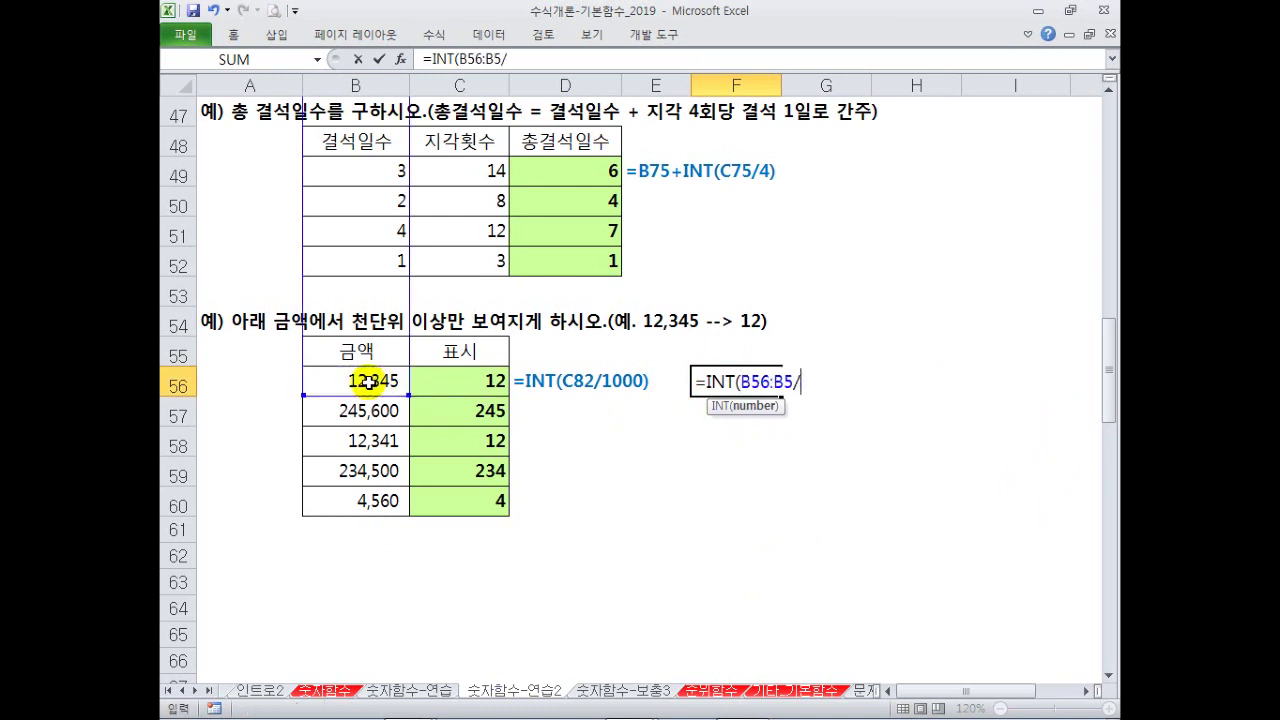
key("BackSpace")
key("BackSpace")
key("BackSpace")
key("BackSpace")
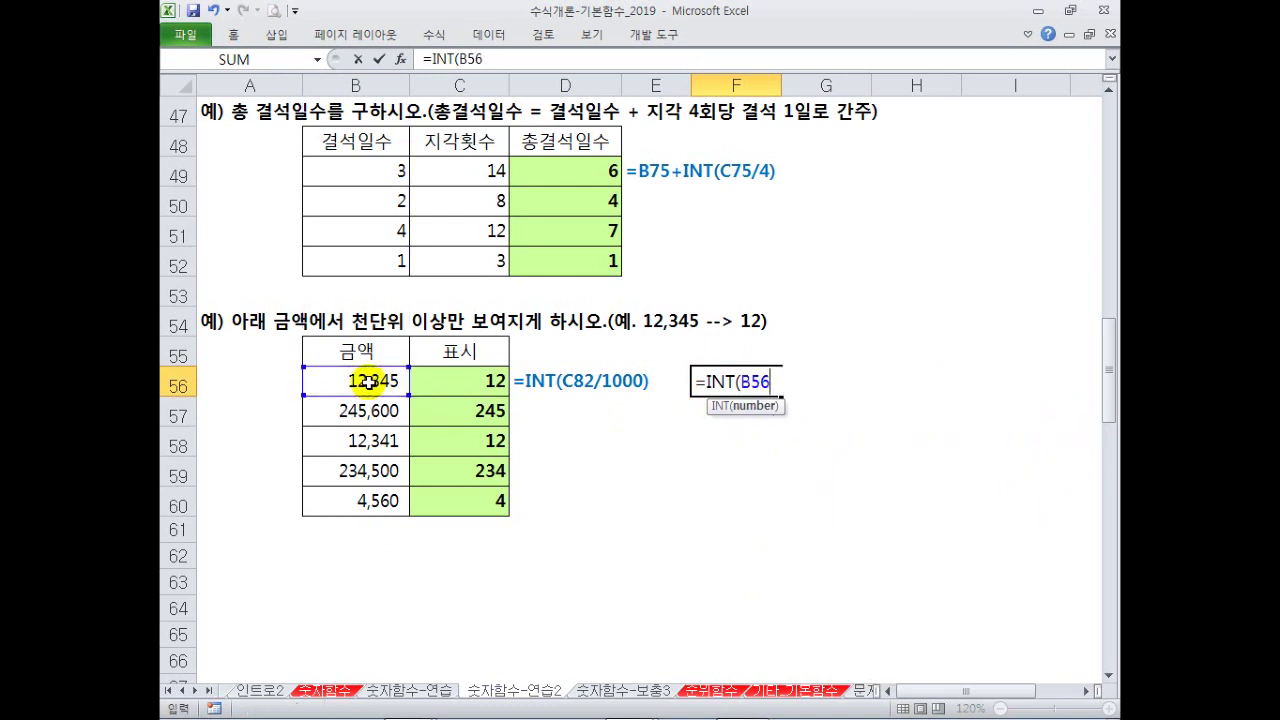
type("/1000")
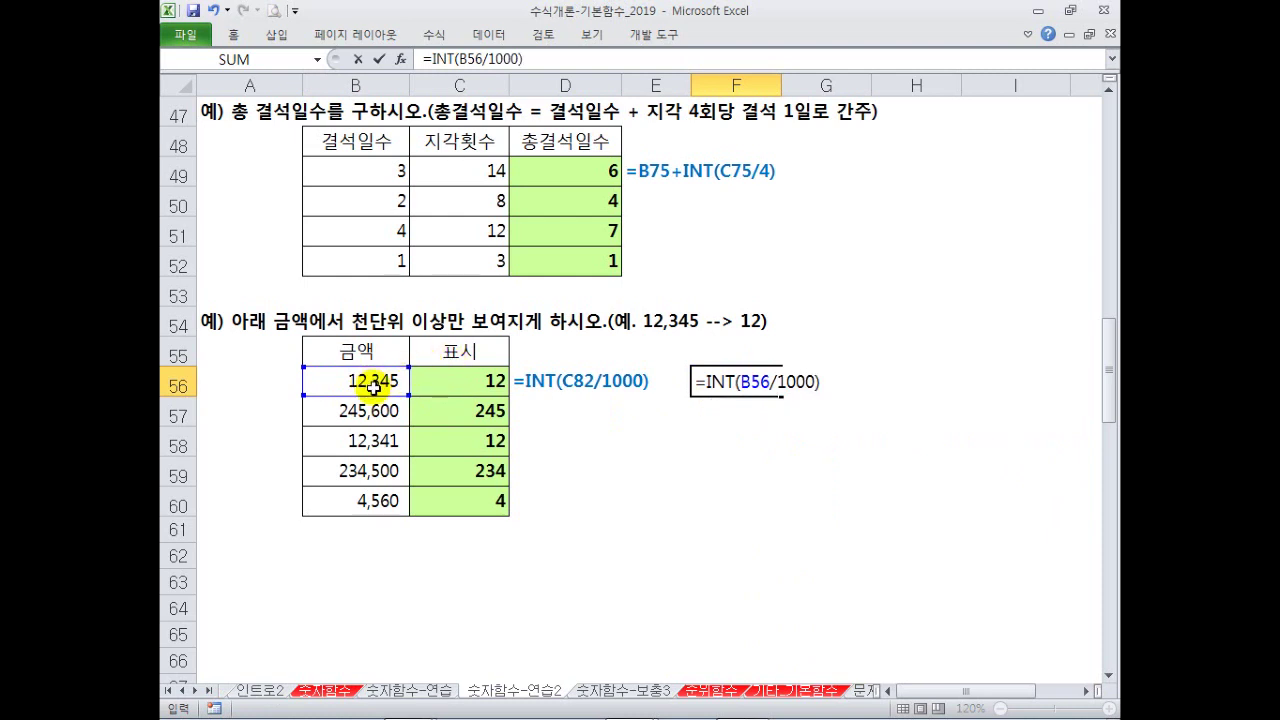
left_click(371, 394)
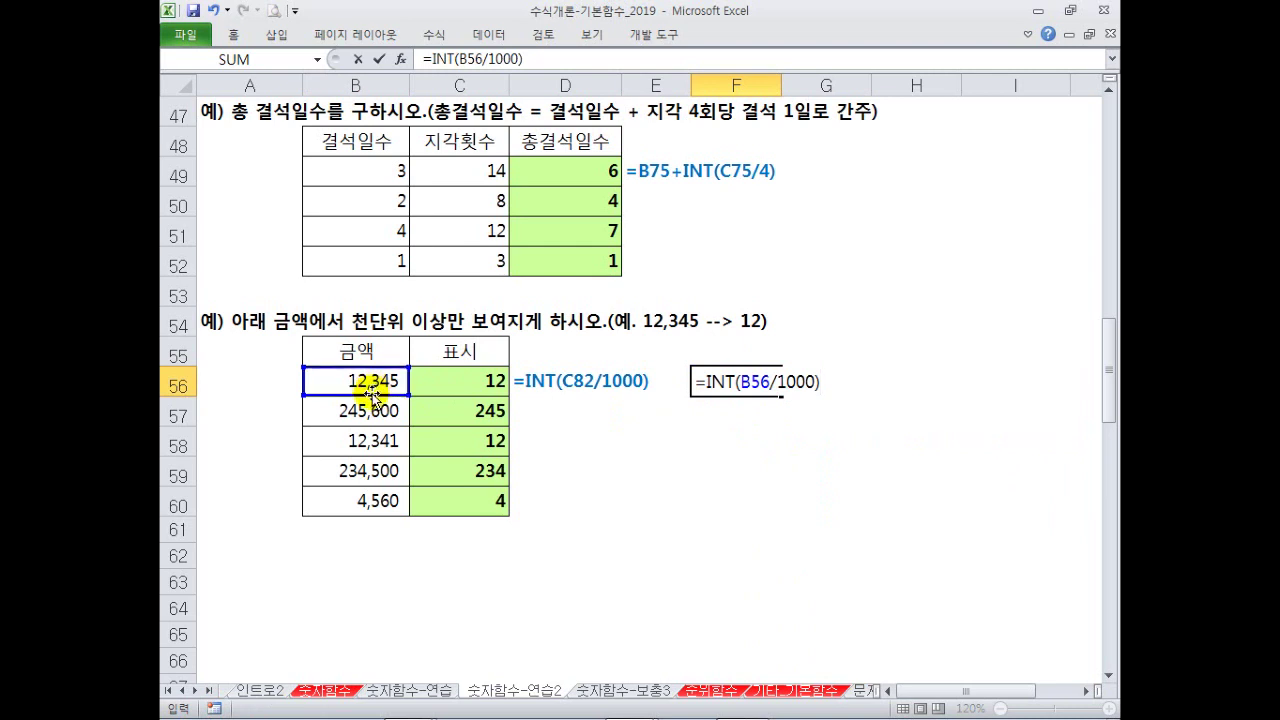
key("Return")
- Evaluate only the B56/1000 argument inside the F56 formula, discard the evaluation and clear F56
double_click(751, 380)
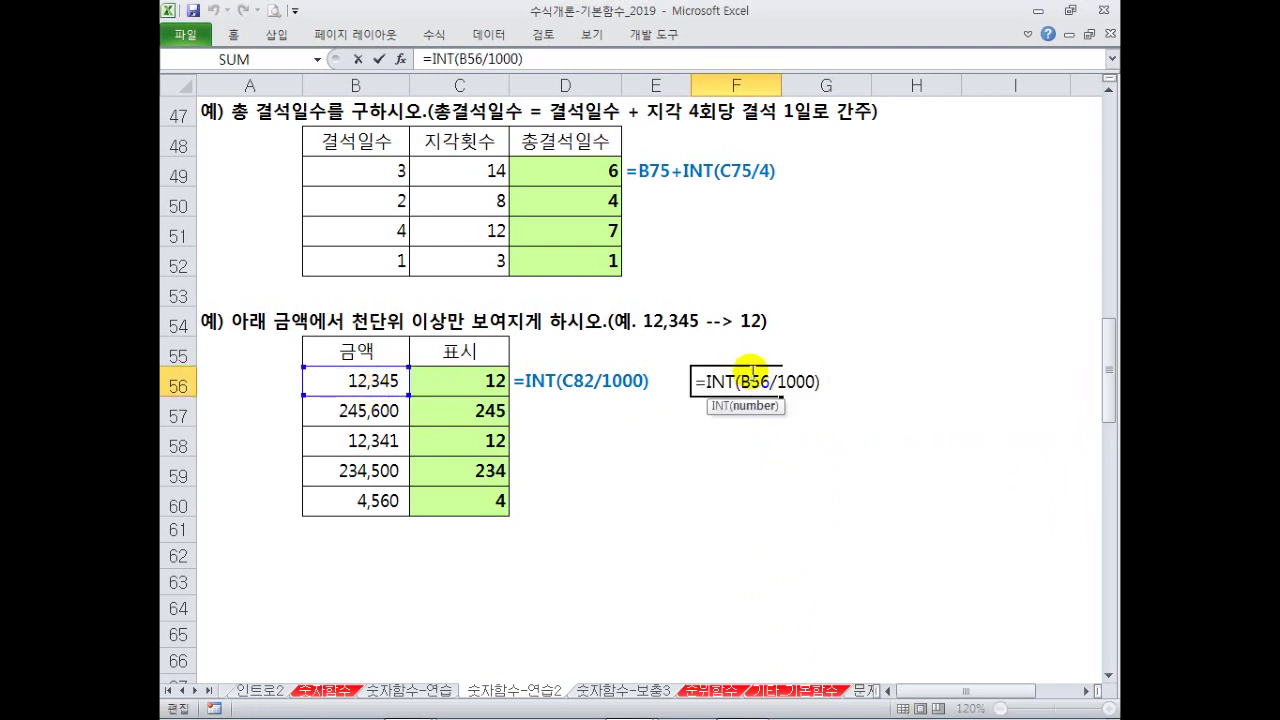
left_click_drag(741, 381, 811, 381)
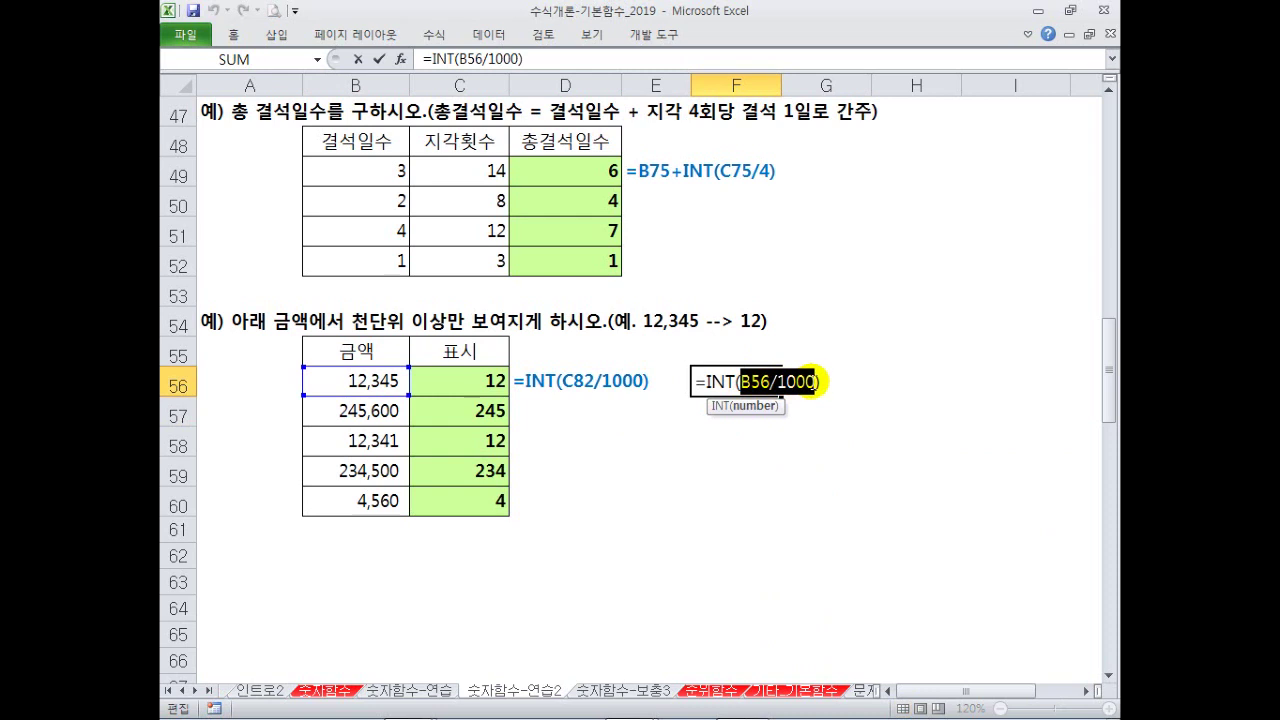
key("F9")
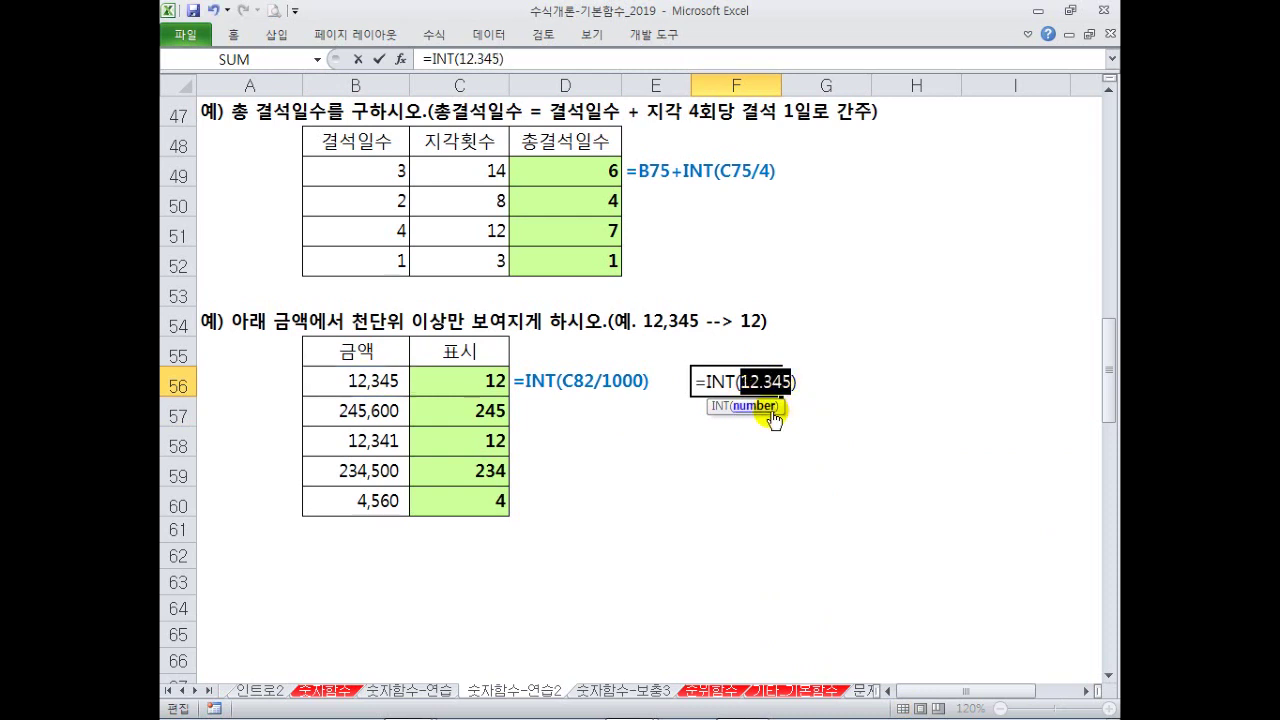
key("Escape")
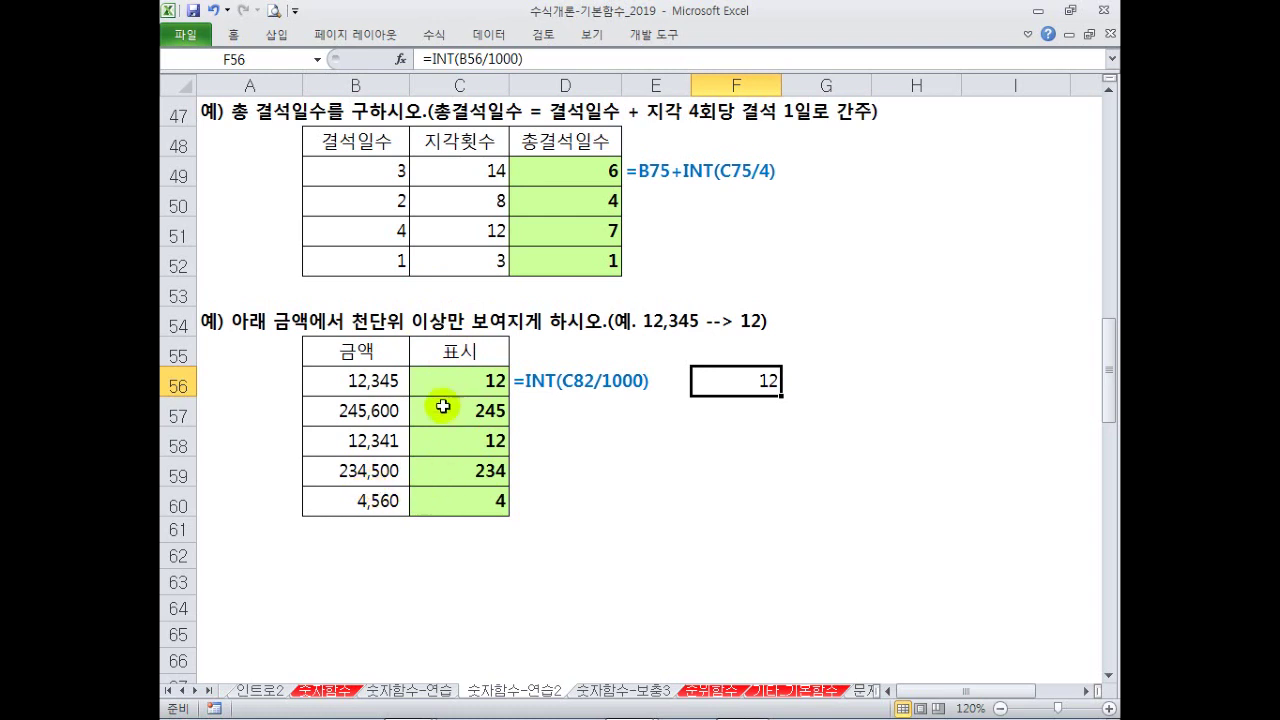
left_click(530, 378)
left_click(704, 371)
key("Delete")
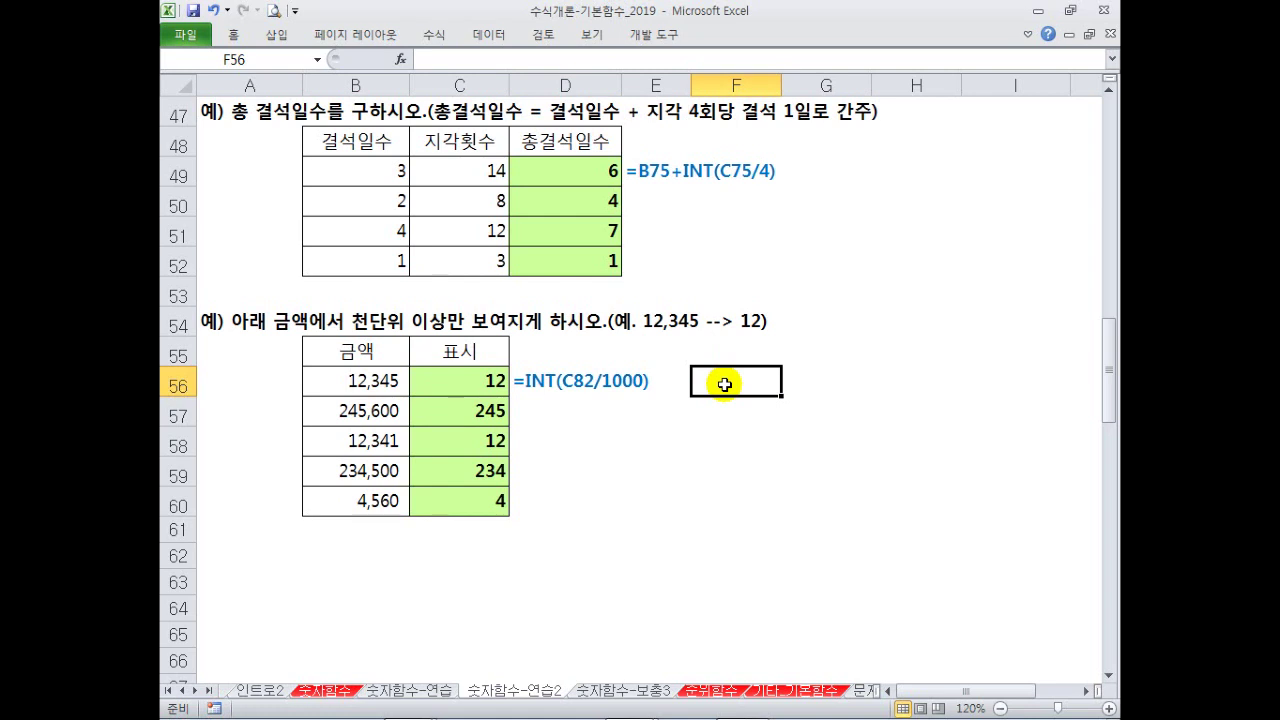
- On the 숫자함수-보충3 sheet, total the base pay in B16 with =SUM(B4:B15)
left_click(641, 688)
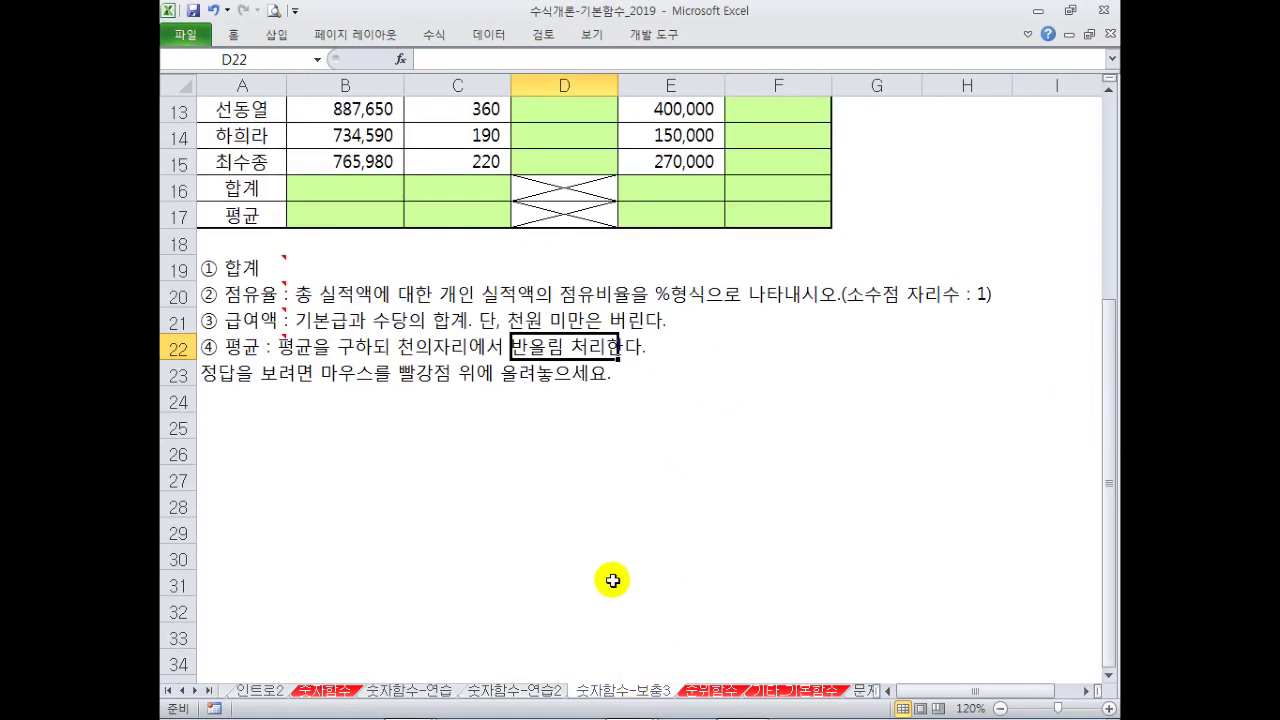
scroll(529, 437, "up", 4)
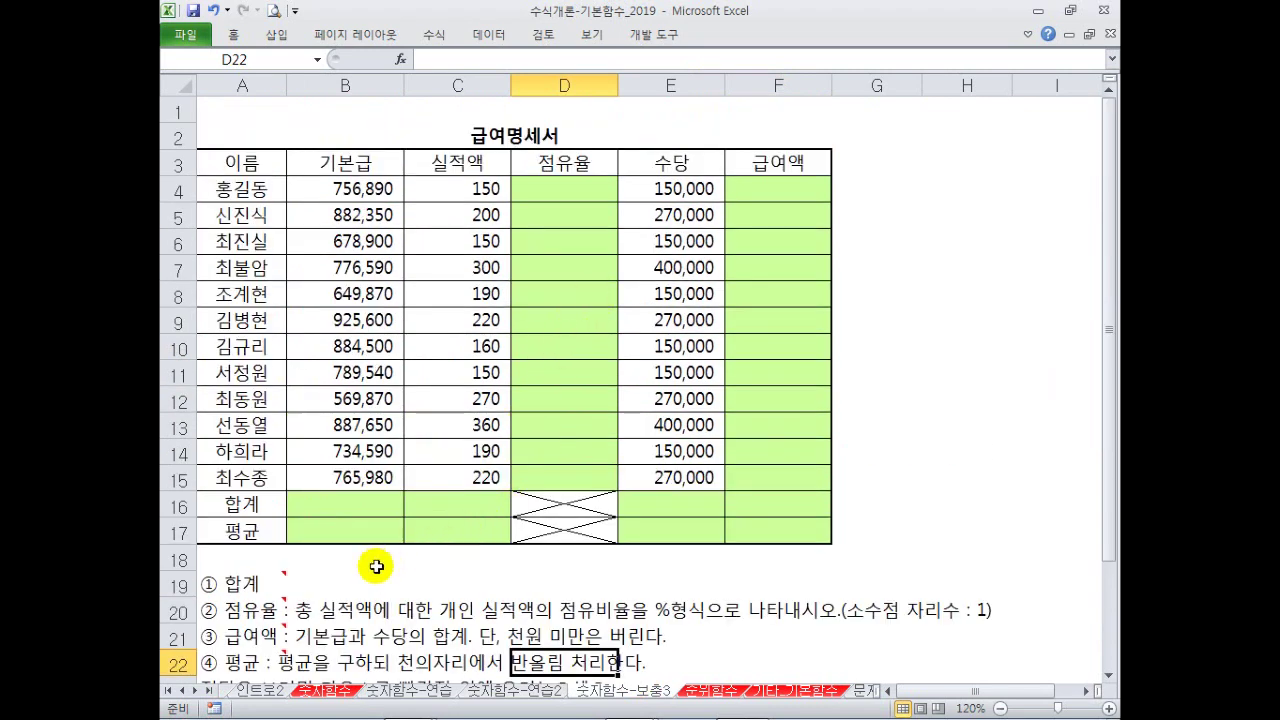
left_click(335, 503)
type("=sum")
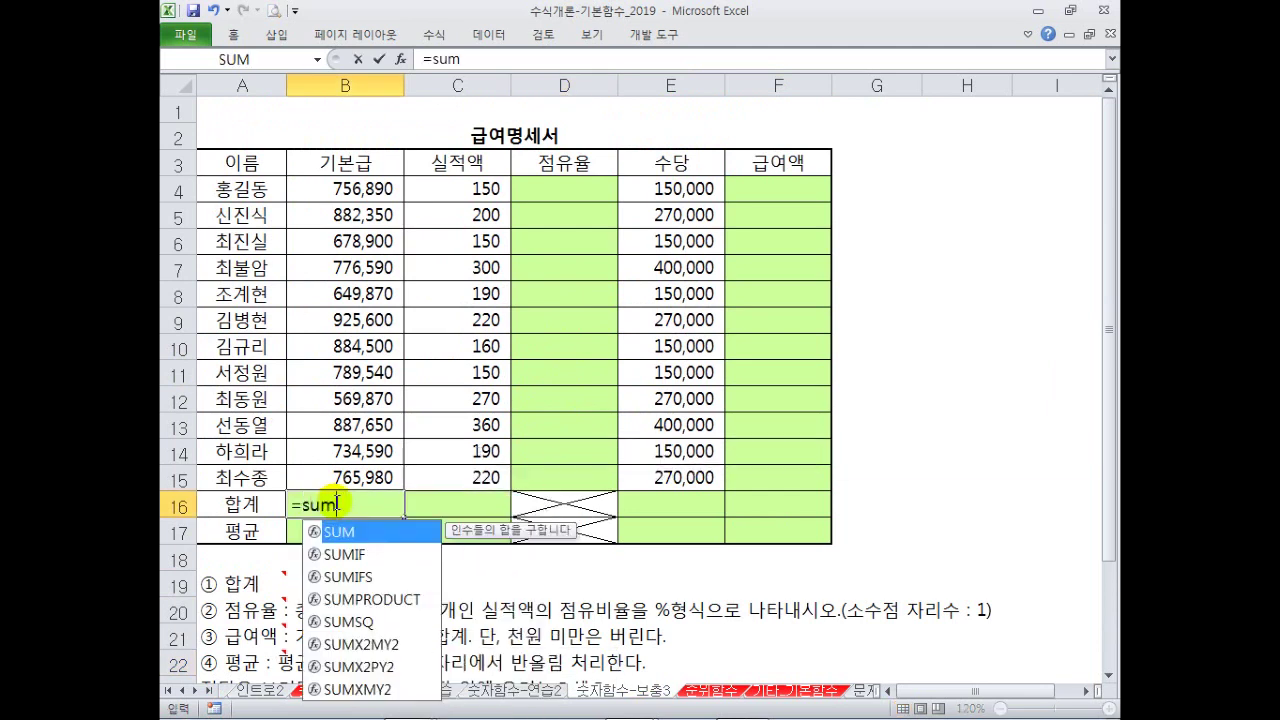
key("Tab")
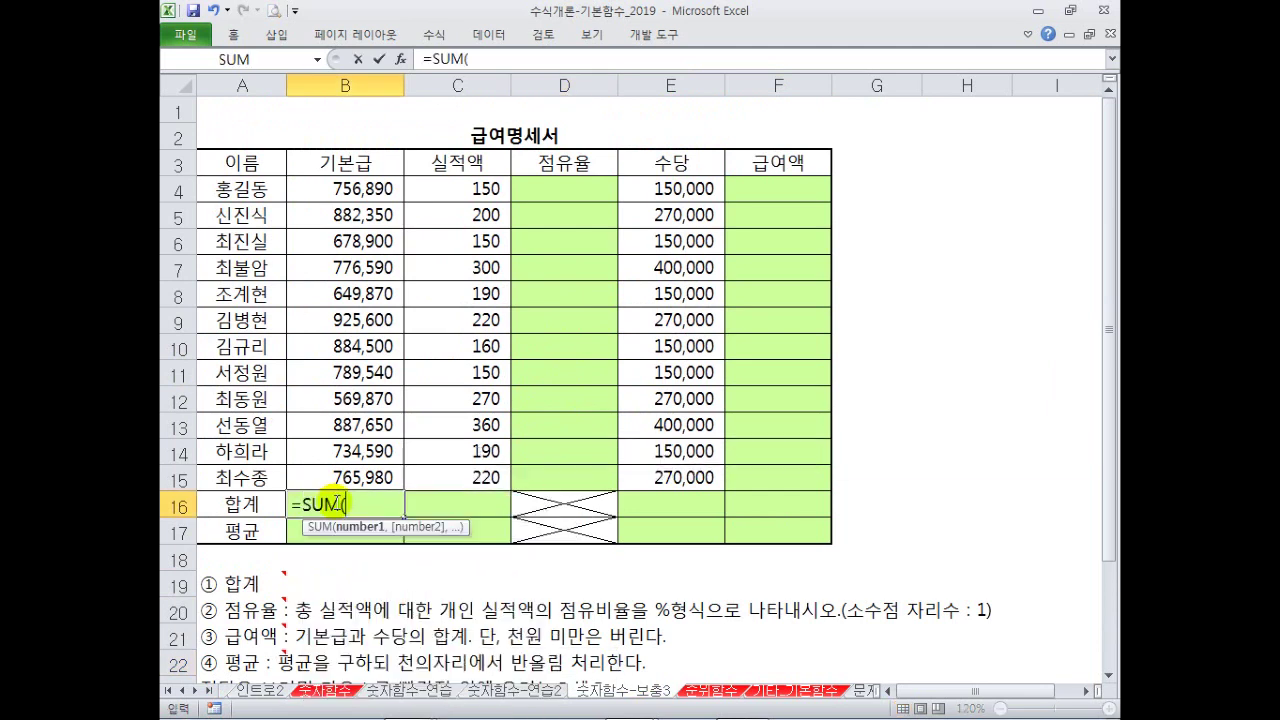
left_click_drag(350, 187, 310, 476)
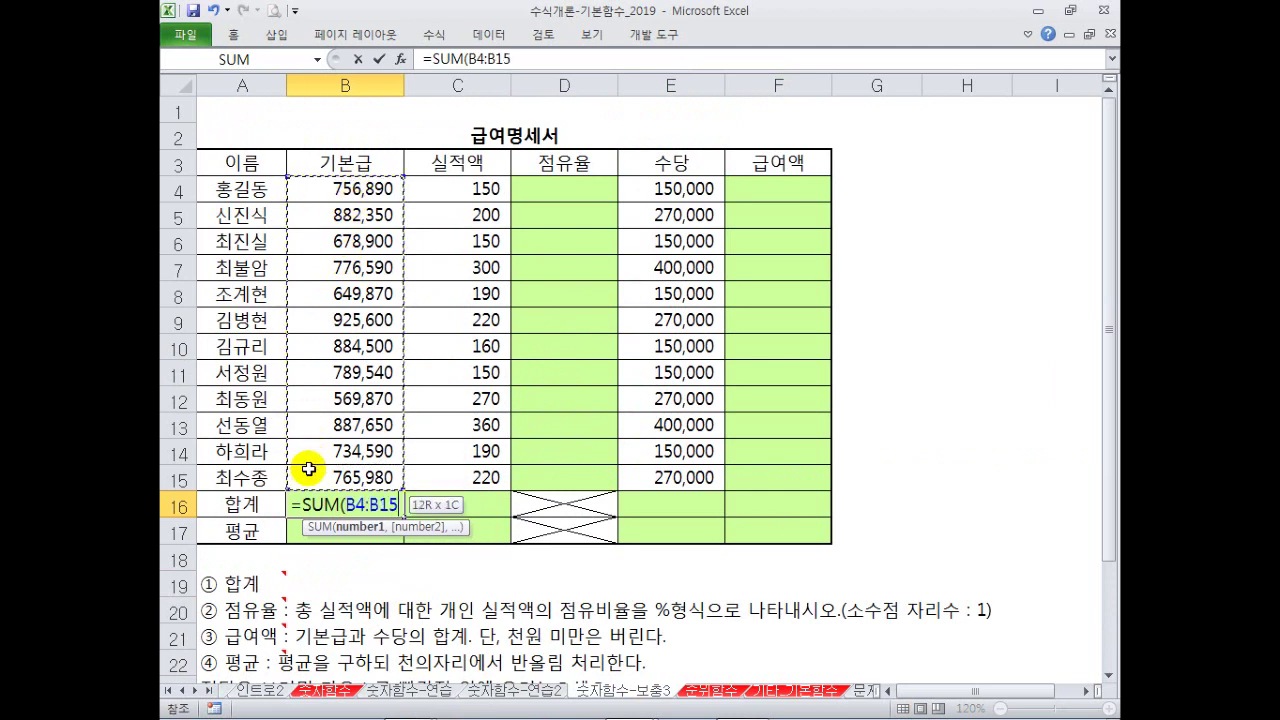
key("Return")
- Copy the B16 total formula to C16, E16 and F16, and check the F4:F15 range that F16 sums
left_click(330, 500)
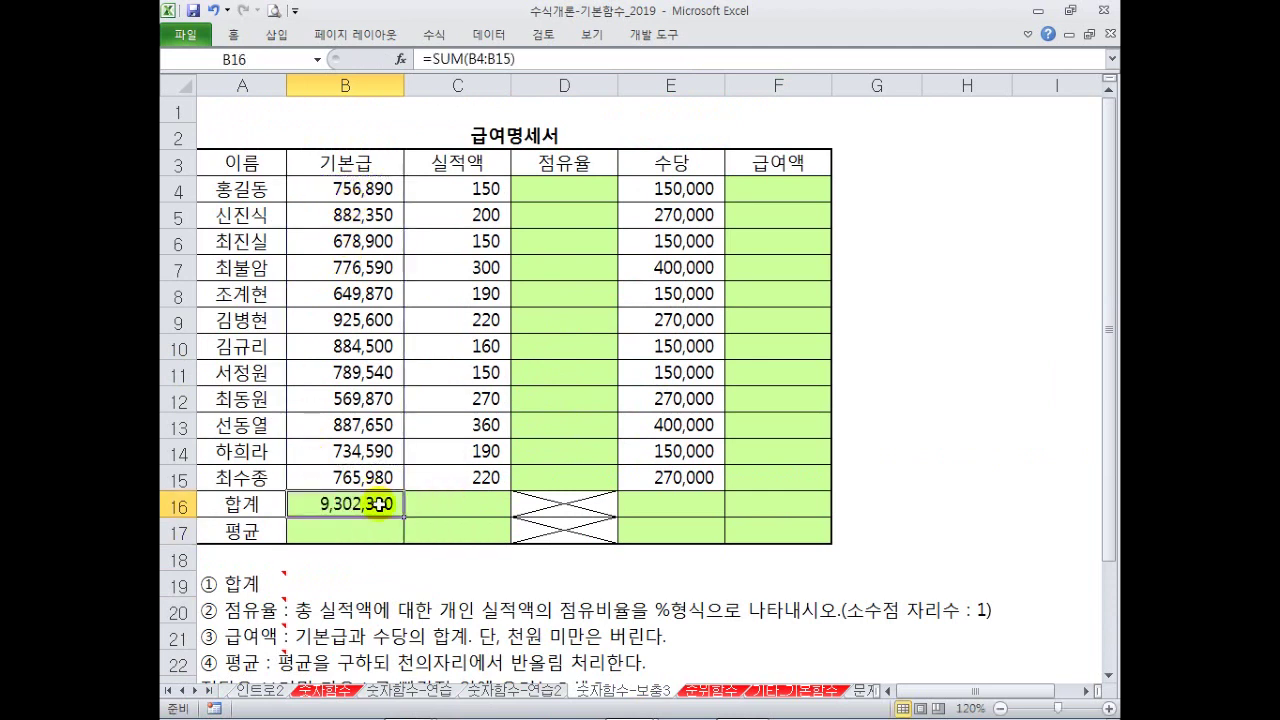
left_click_drag(404, 517, 580, 523)
left_click(469, 503)
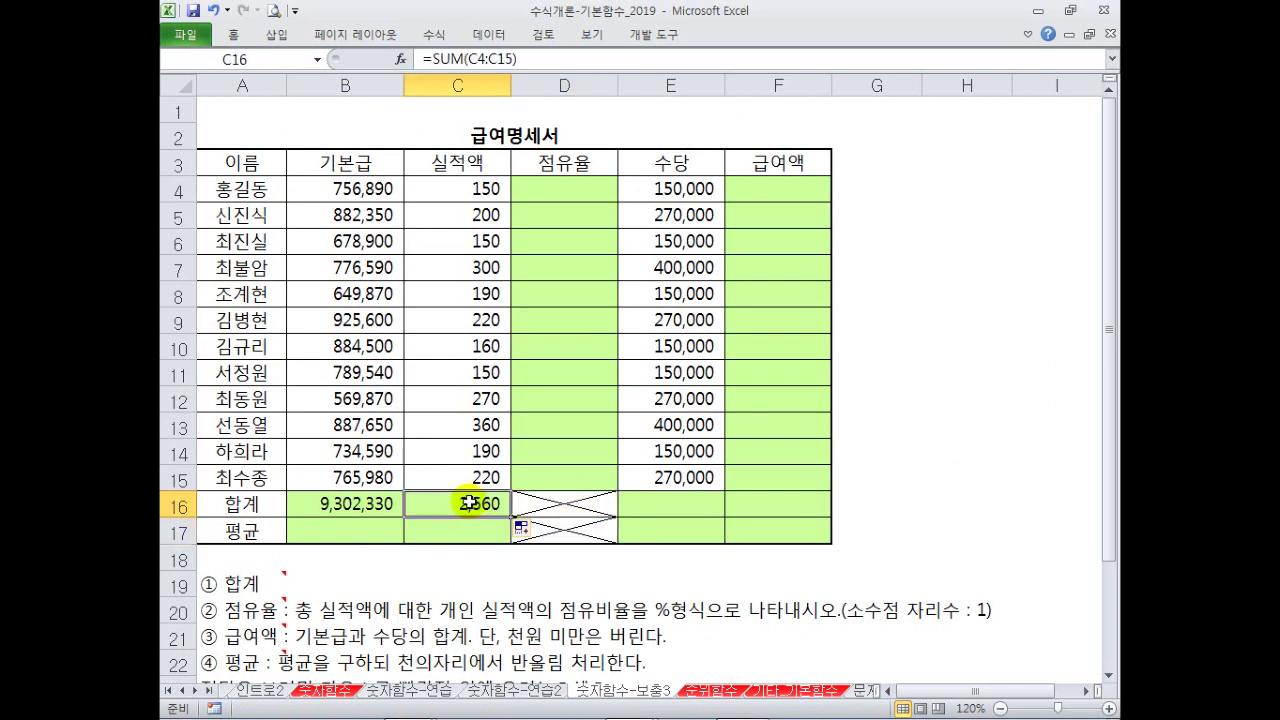
key("ctrl+c")
left_click(661, 509)
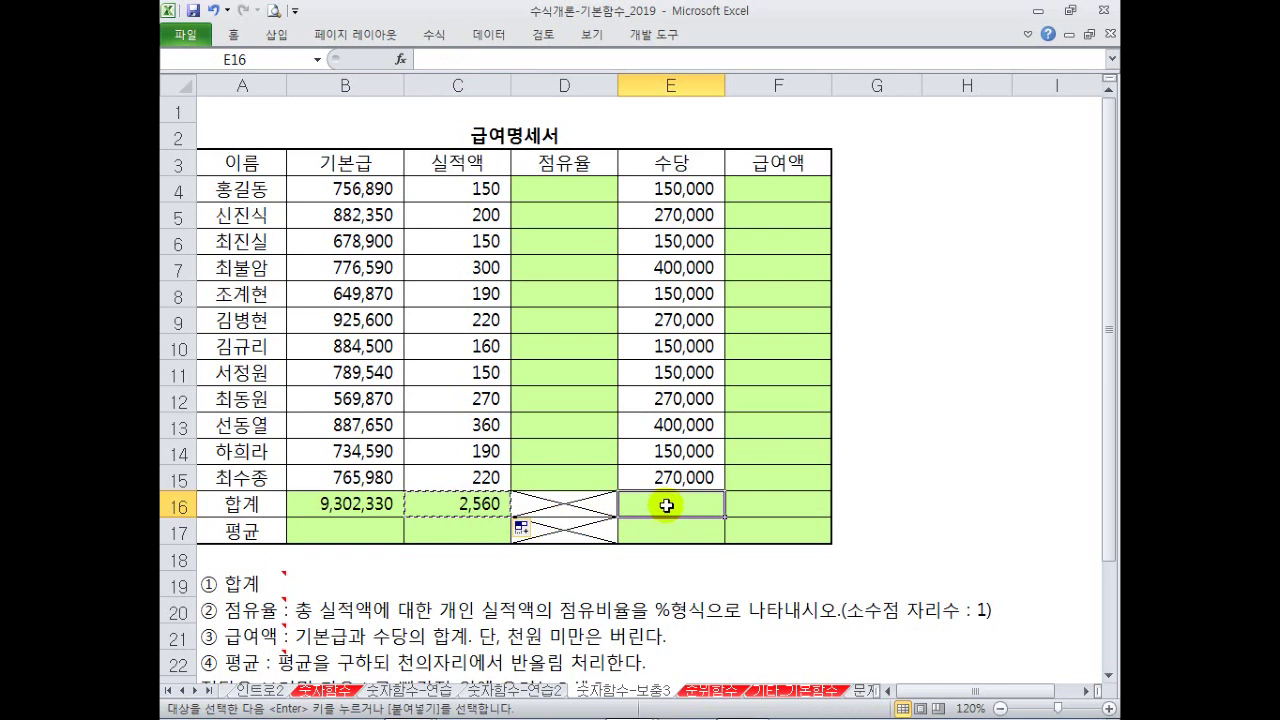
left_click_drag(667, 506, 741, 506)
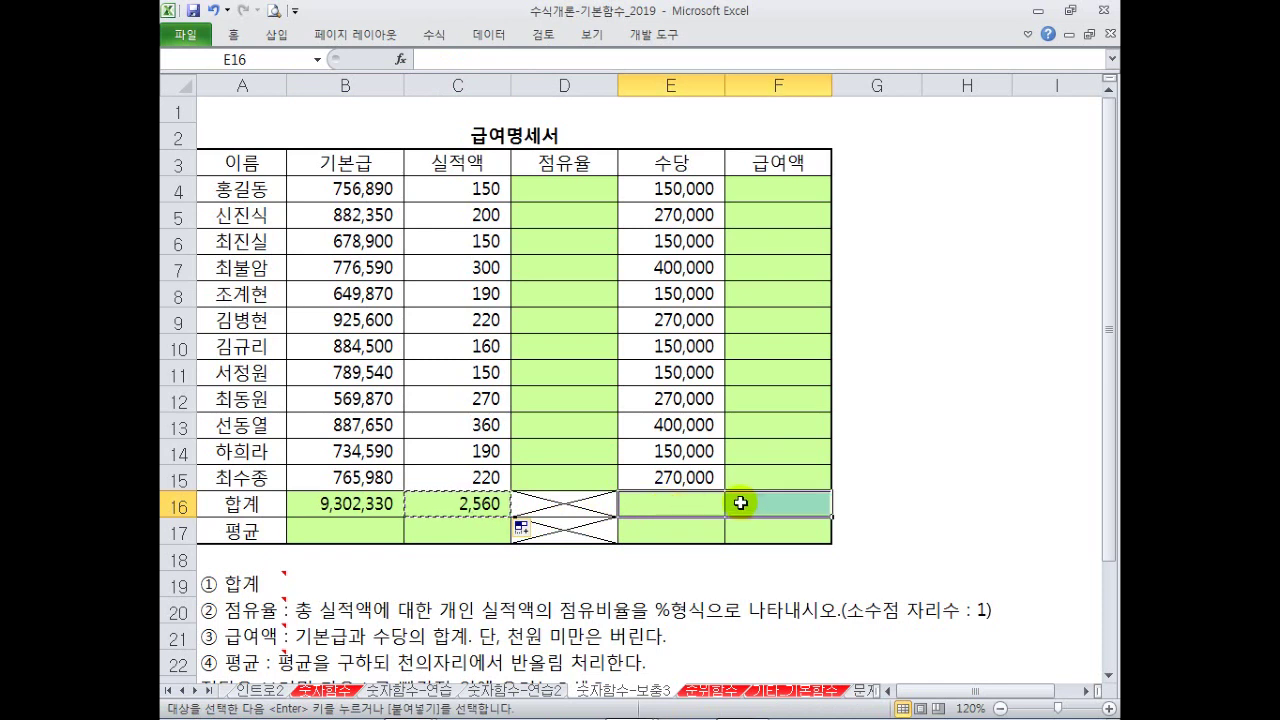
key("ctrl+v")
left_click(890, 500)
left_click(795, 505)
key("Escape")
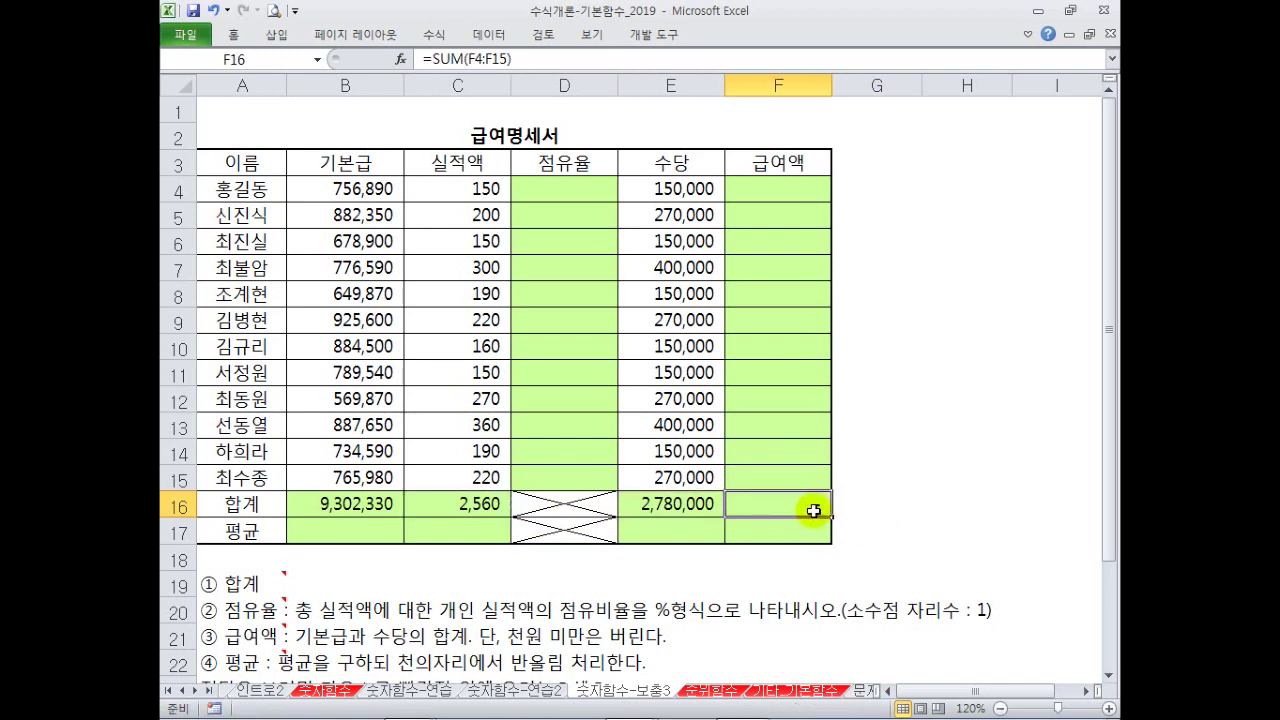
left_click_drag(785, 186, 791, 472)
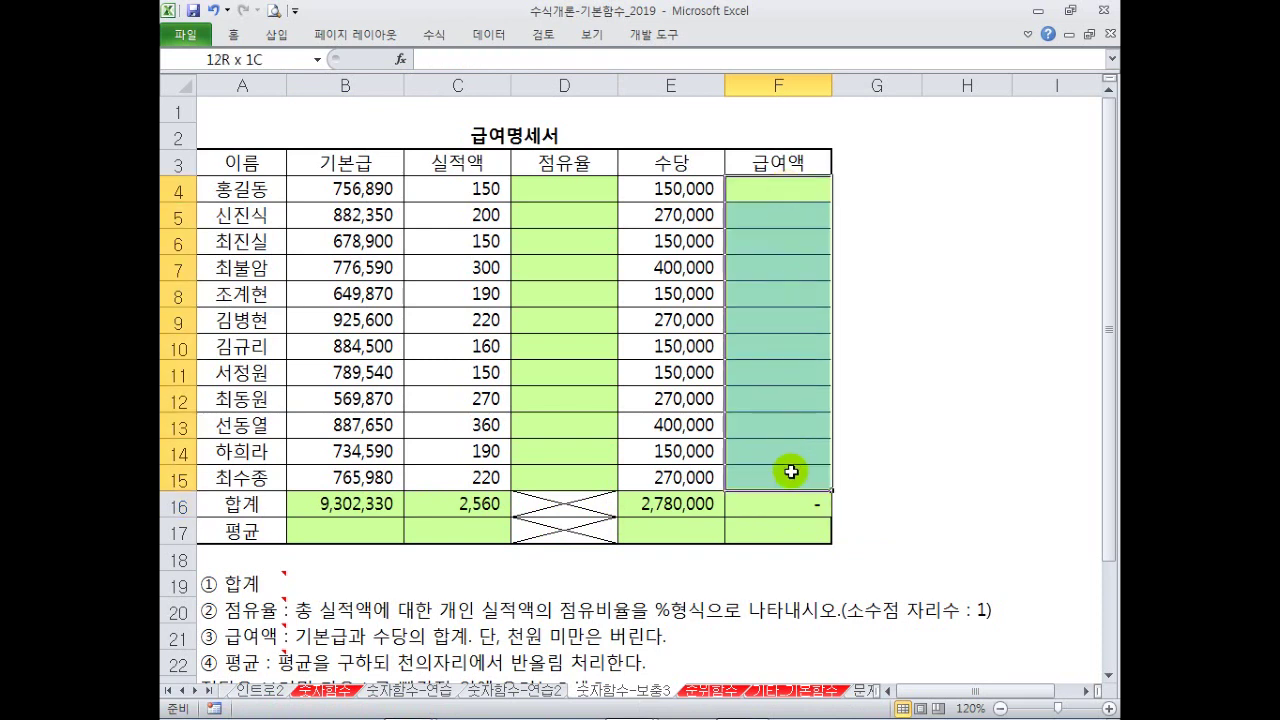
left_click(802, 513)
double_click(802, 513)
key("Escape")
- Calculate the average base pay in B17 with =AVERAGE(B4:B15)
left_click(367, 539)
type("=av")
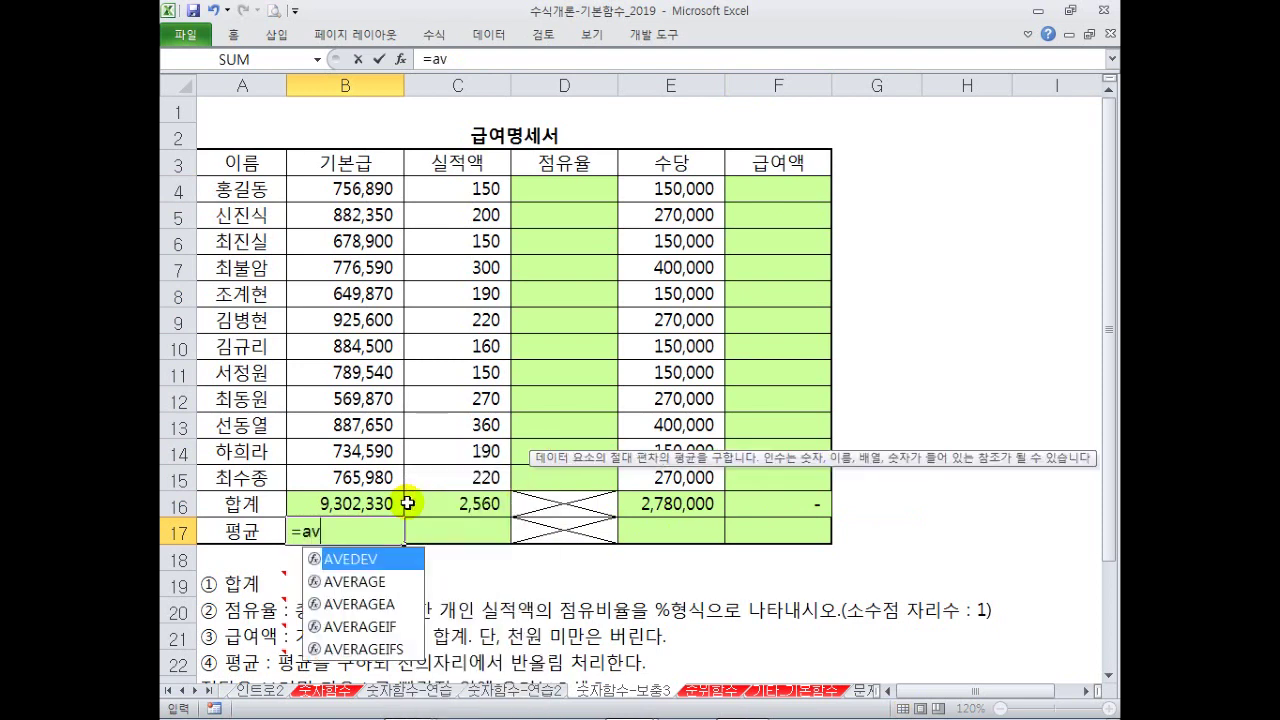
key("Down")
key("Tab")
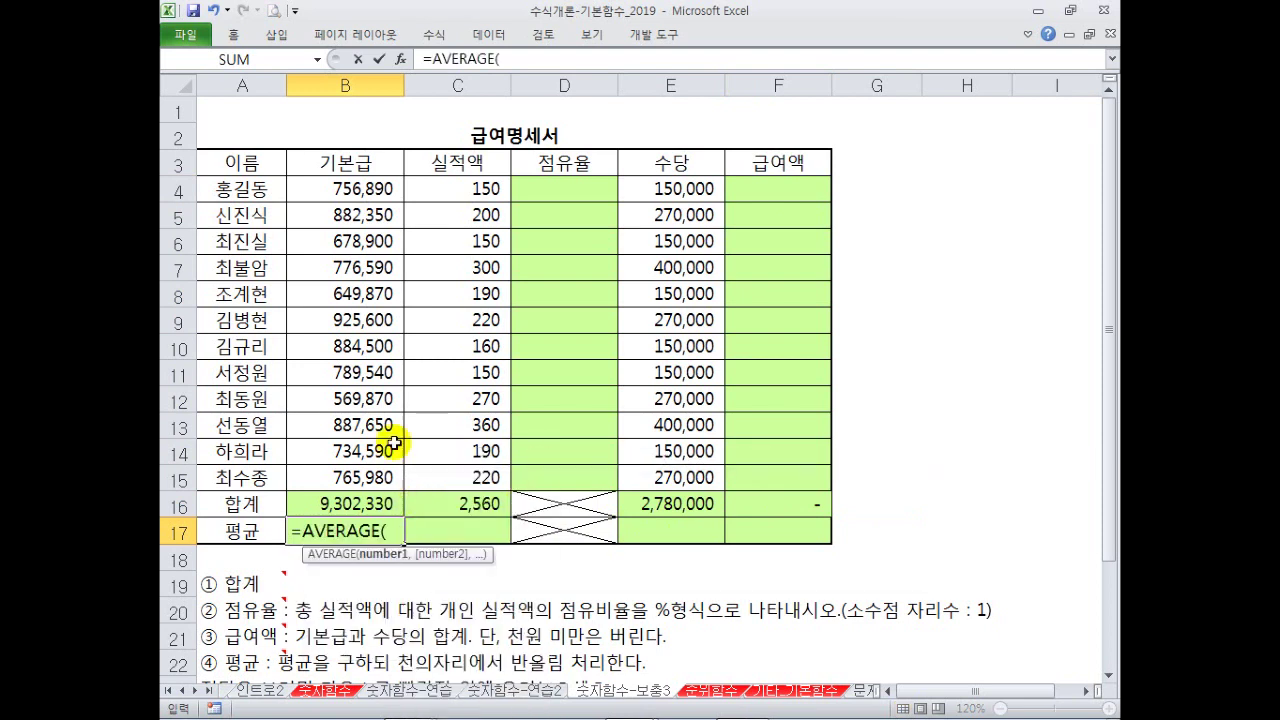
left_click_drag(368, 195, 345, 477)
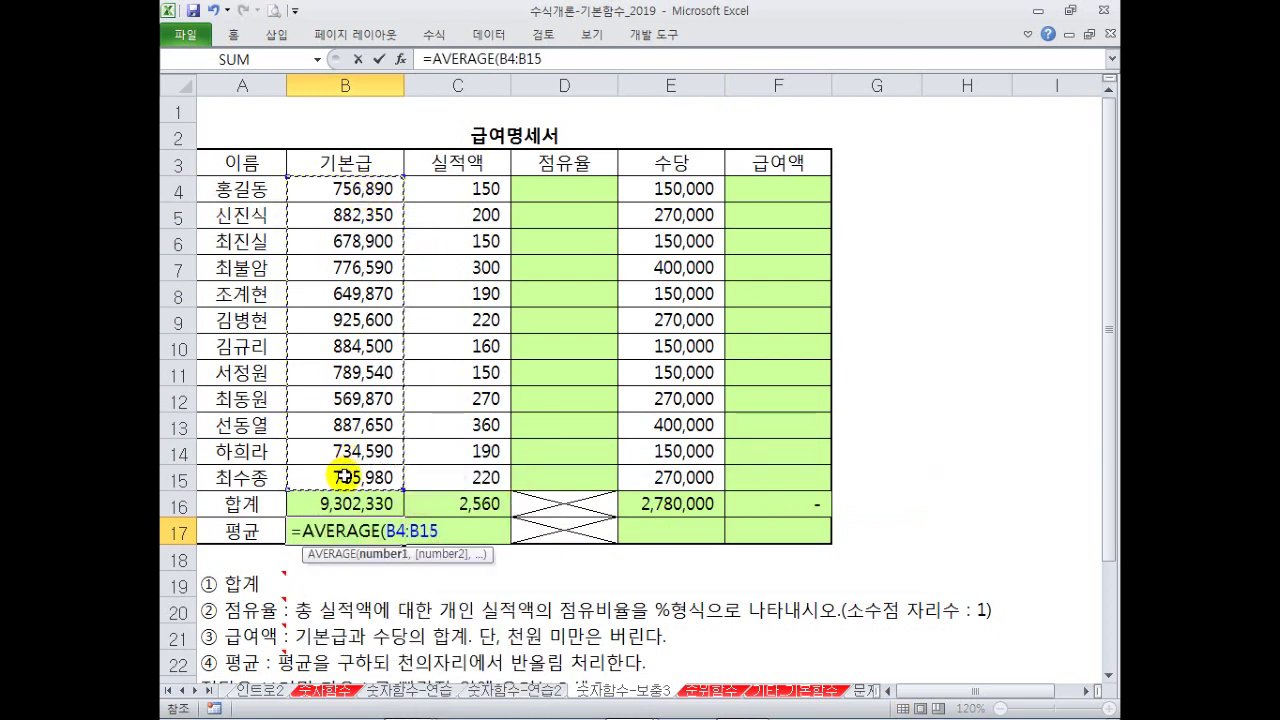
type(")")
key("Return")
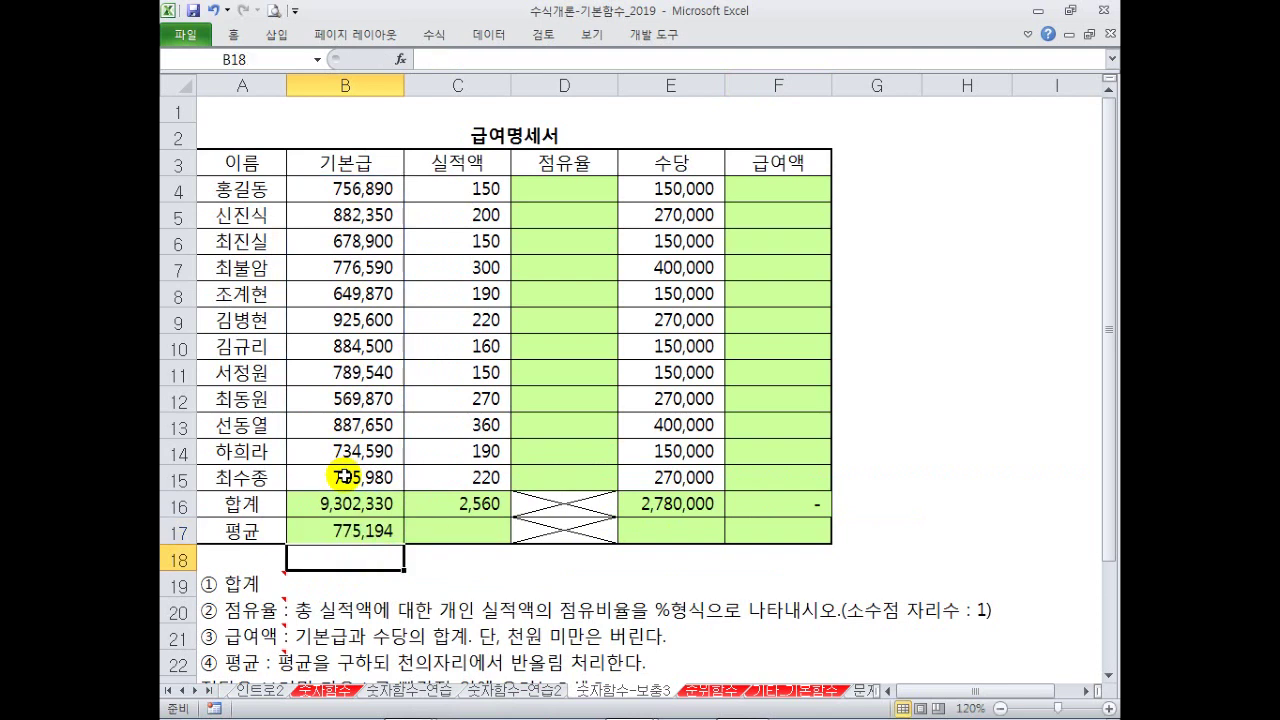
- Copy the B17 average formula to C17, E17 and F17, and check the range averaged in F17
left_click(398, 534)
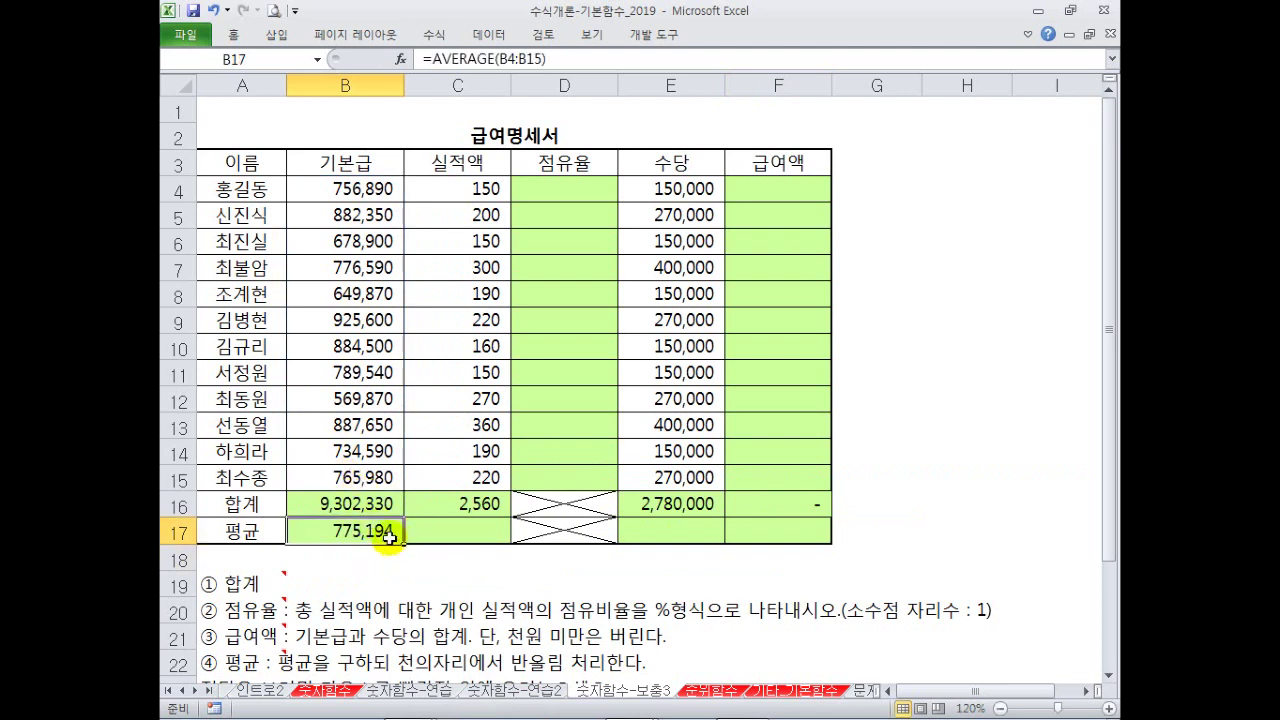
left_click_drag(407, 541, 488, 540)
left_click(484, 534)
key("ctrl+c")
left_click_drag(694, 538, 737, 529)
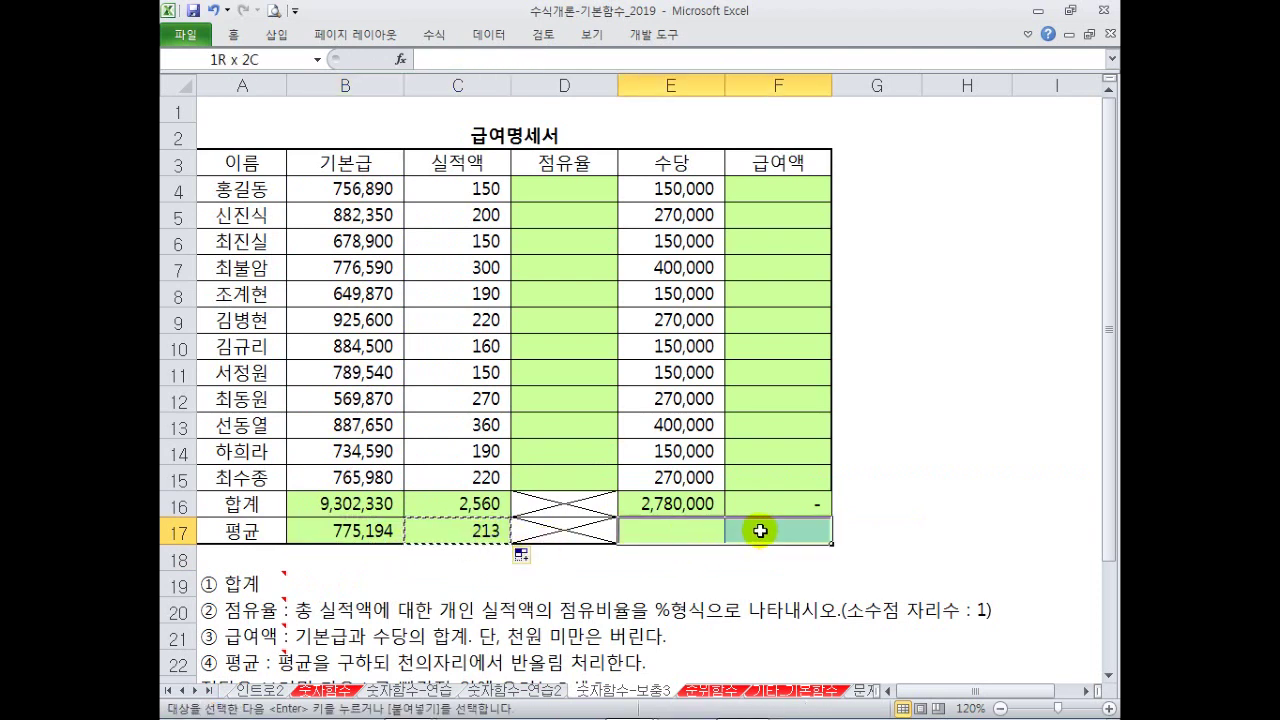
key("Return")
left_click(885, 531)
left_click(852, 578)
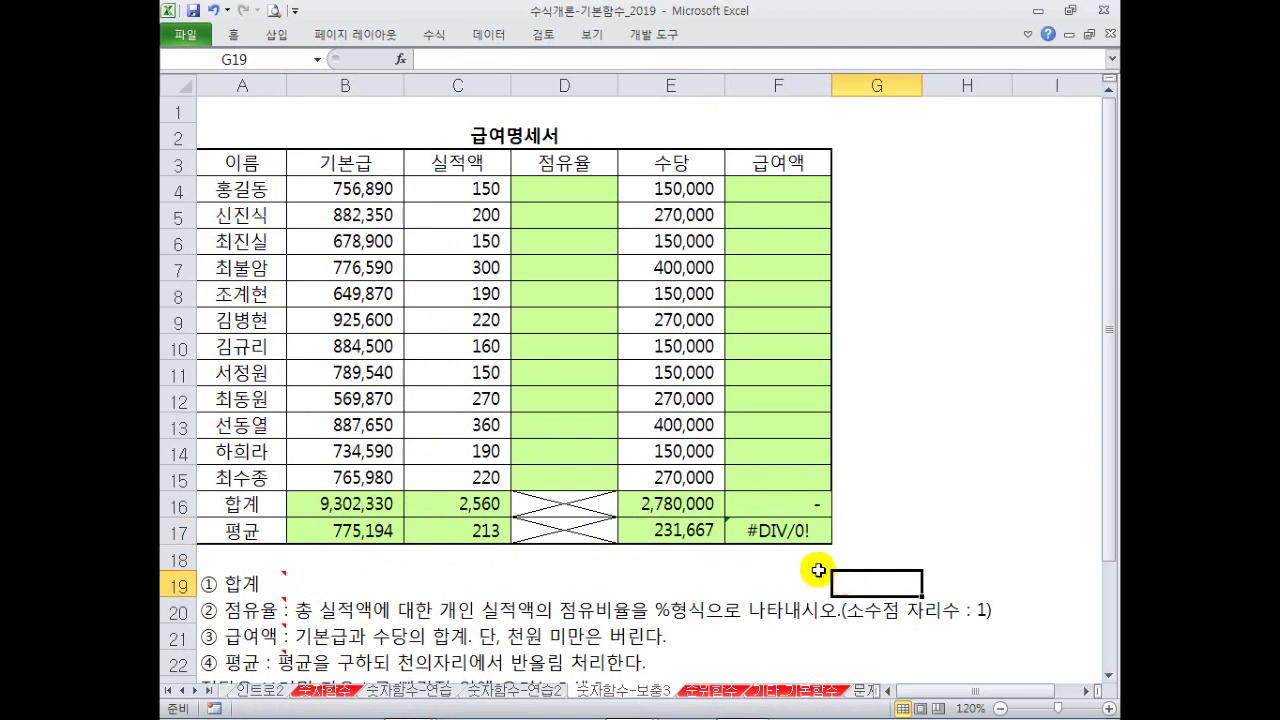
left_click(774, 529)
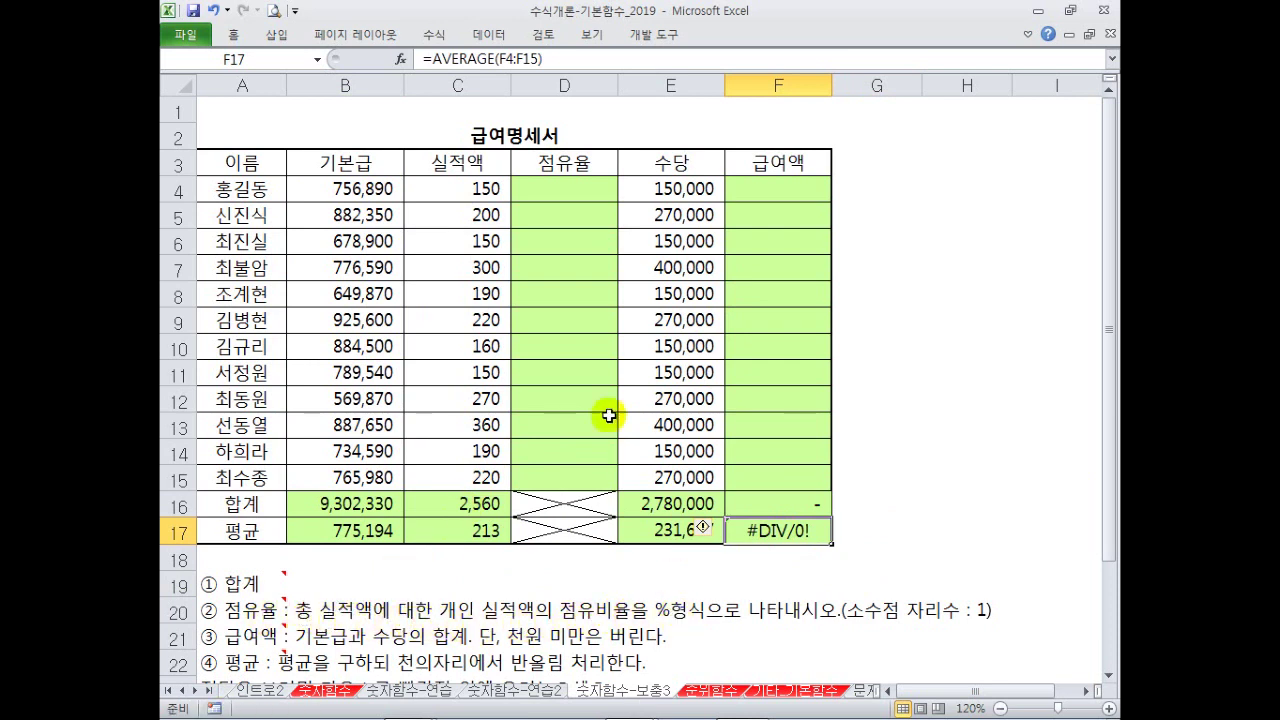
- Calculate each person's share of the total performance with =C4/$C$16 in D4, filled down to D15
left_click(555, 186)
type("=")
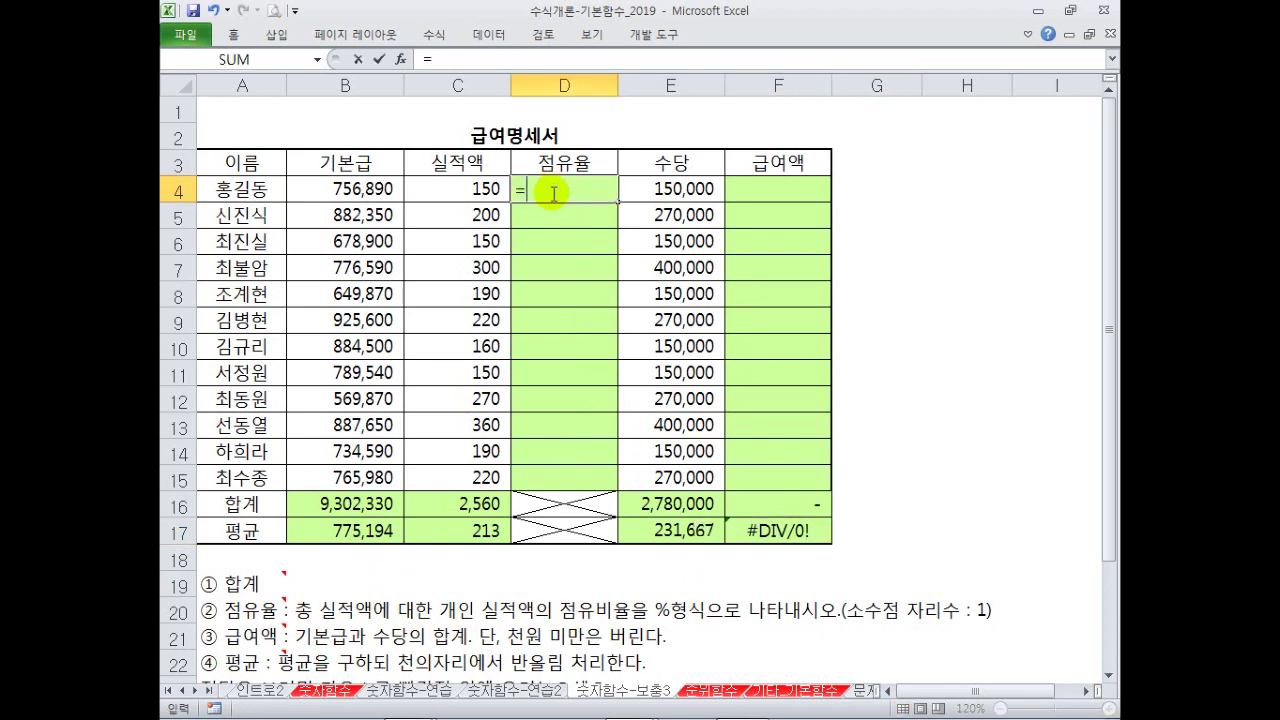
left_click(441, 189)
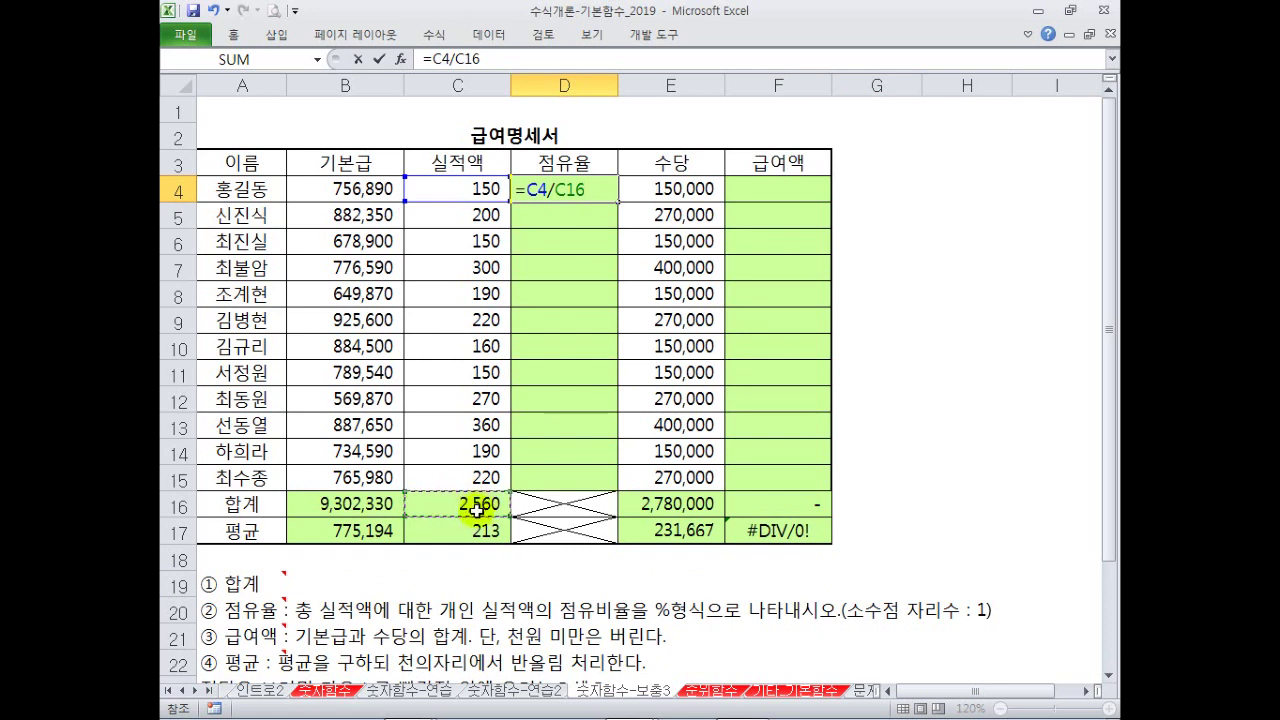
key("Return")
left_click(608, 198)
left_click_drag(612, 203, 585, 482)
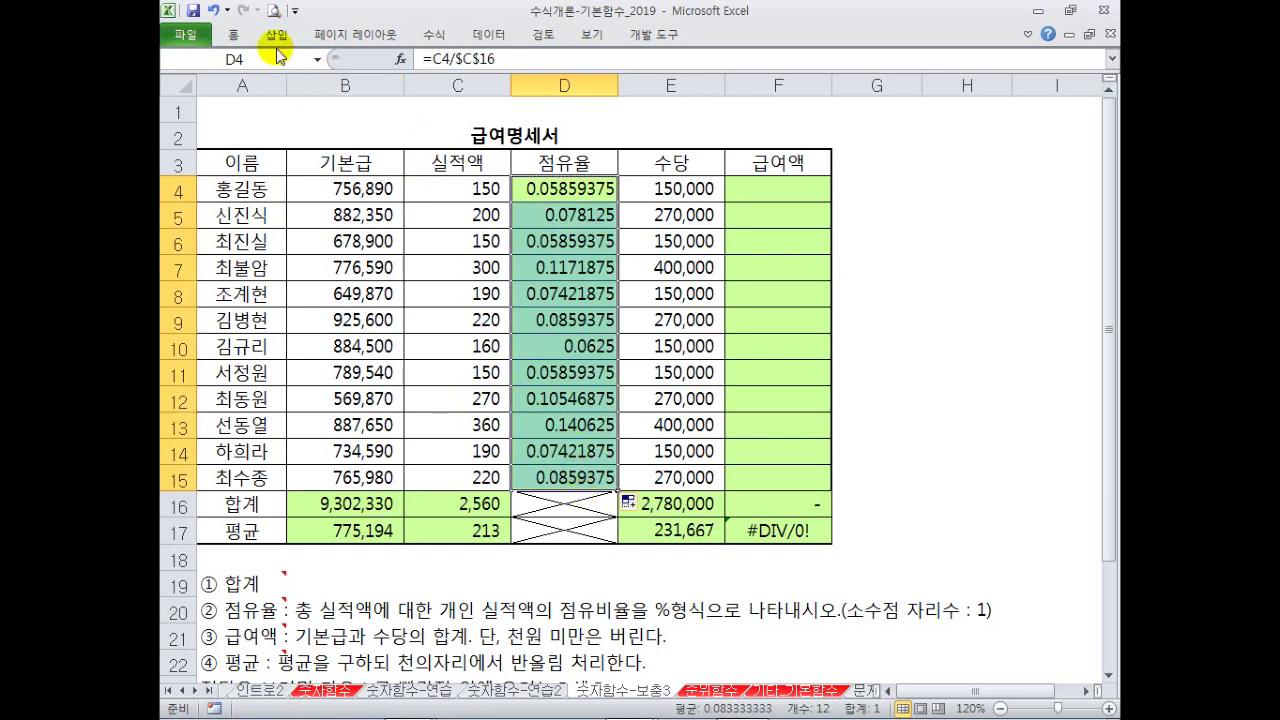
- Format the shares in D4:D15 as percentages with one decimal place
left_click(233, 34)
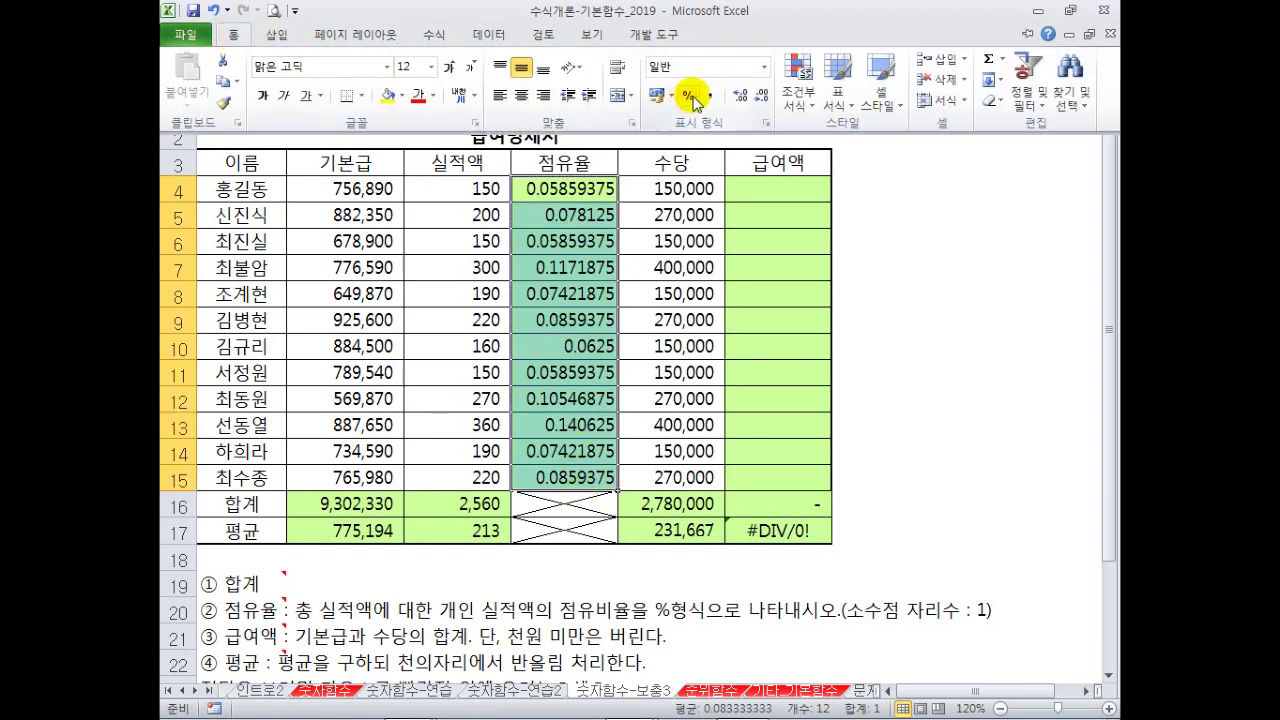
left_click(765, 70)
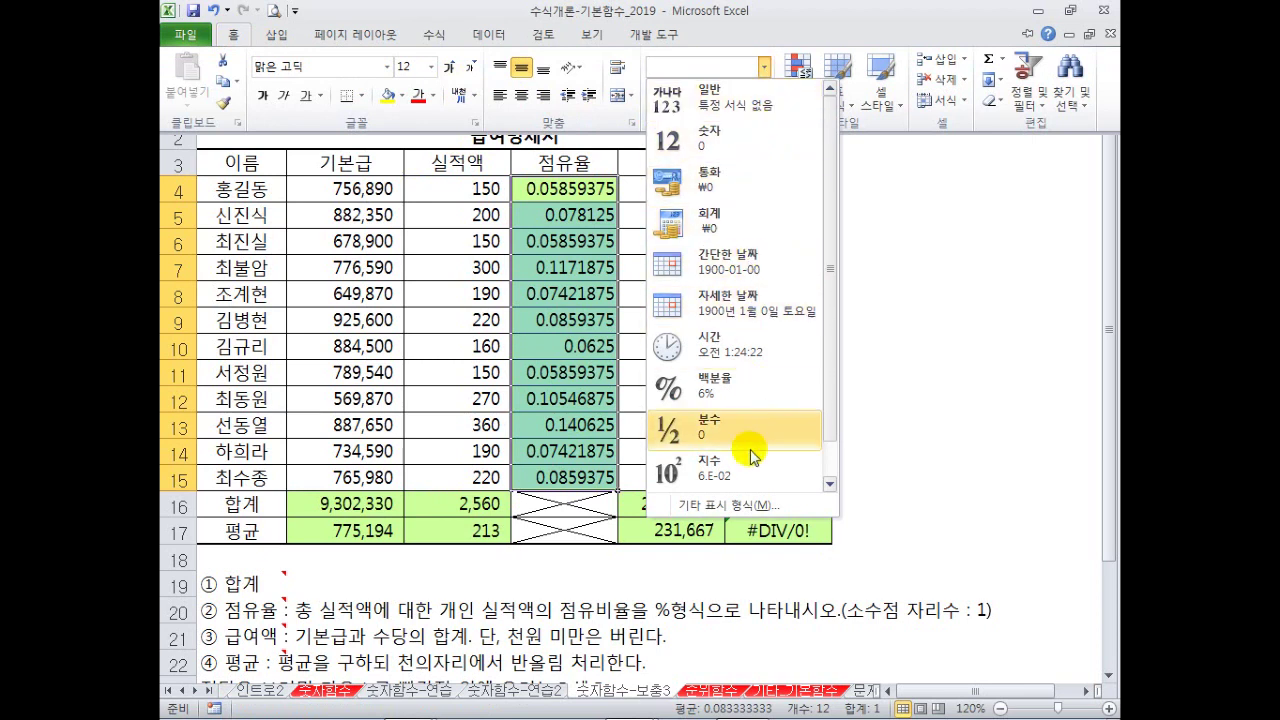
key("ctrl+F1")
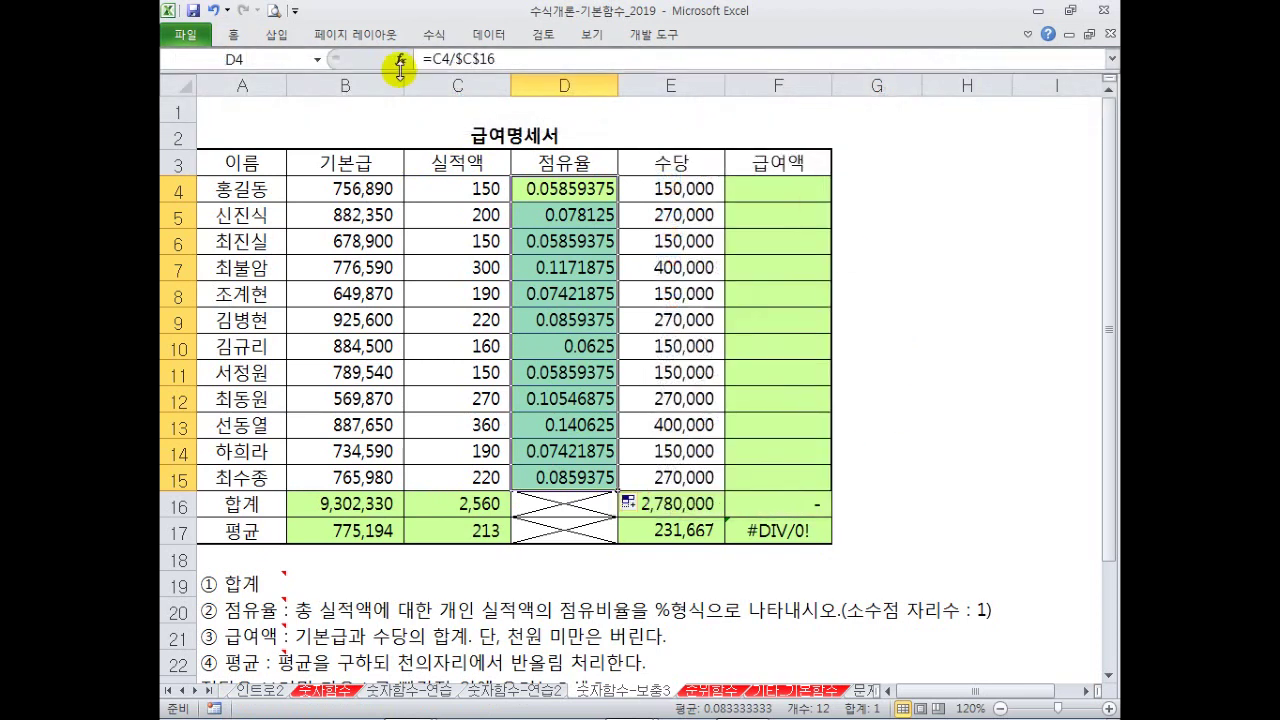
left_click(234, 34)
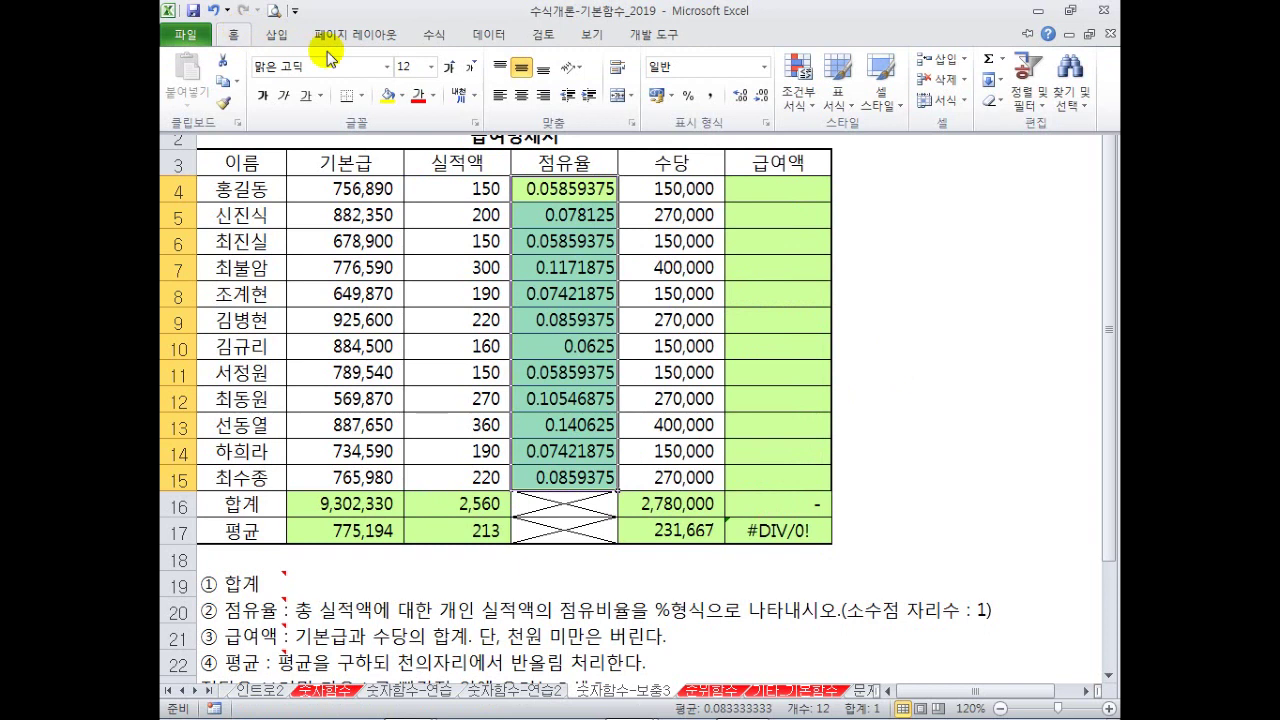
left_click(763, 124)
left_click(645, 411)
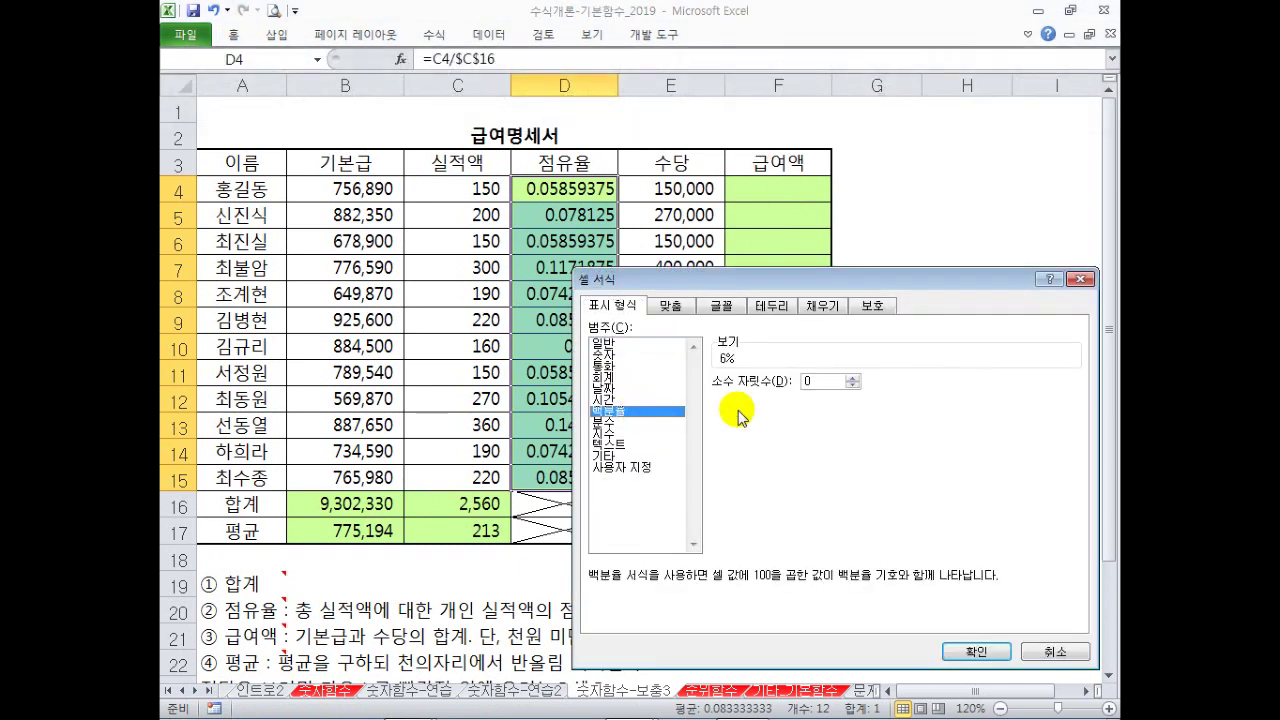
left_click_drag(822, 279, 497, 173)
left_click(651, 541)
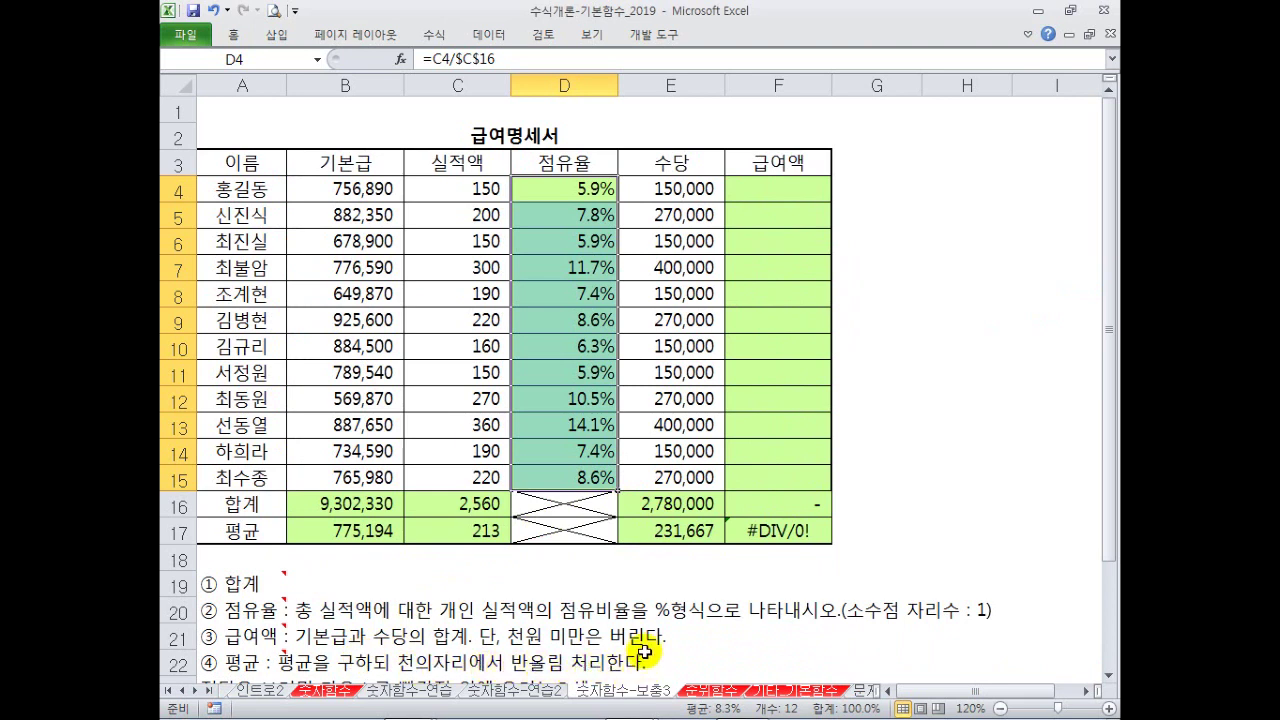
- Clear the average formulas from B17, C17, E17 and F17
scroll(650, 570, "down", 1)
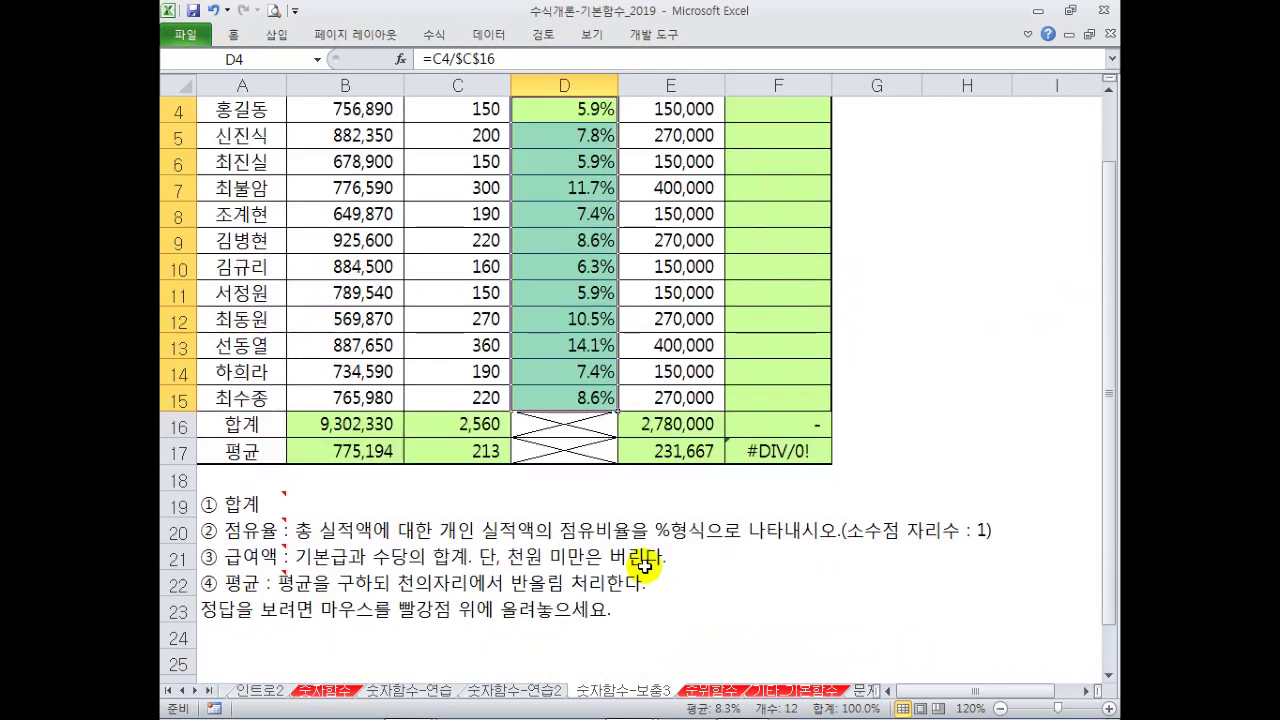
scroll(600, 565, "up", 1)
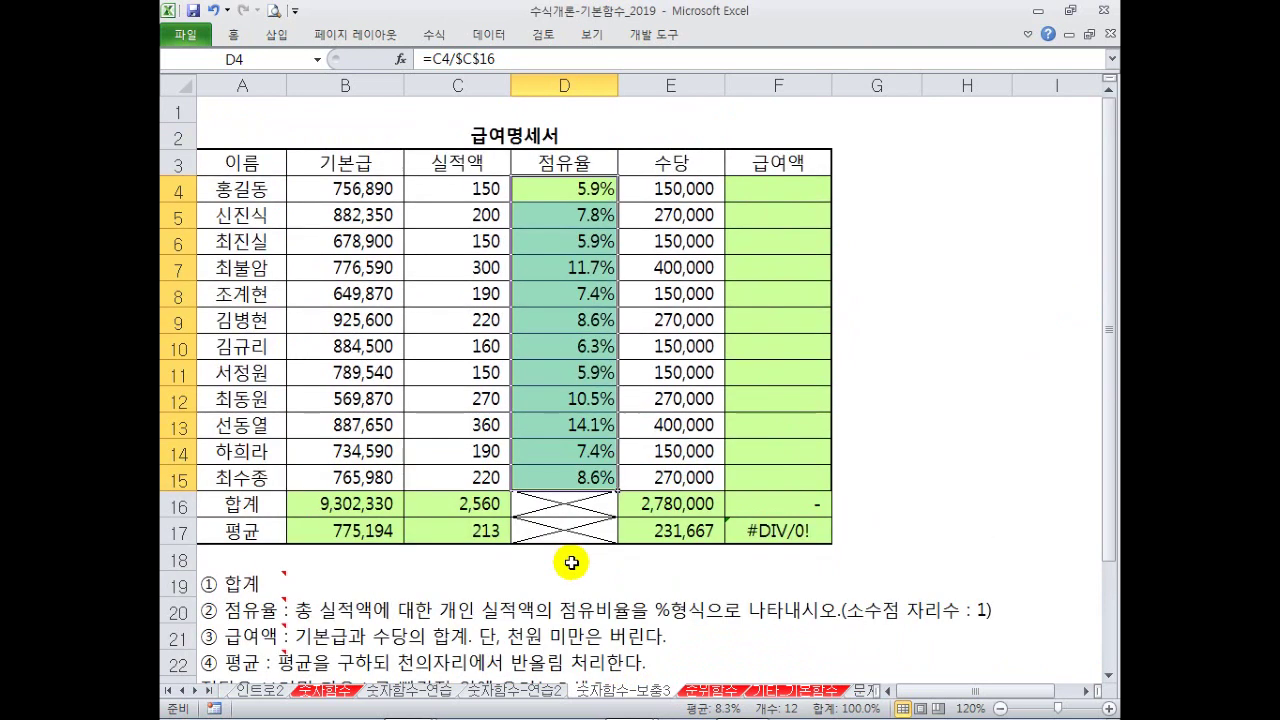
left_click(357, 533)
key("Delete")
left_click(470, 531)
key("Delete")
left_click(672, 528)
key("Delete")
left_click(755, 530)
key("Delete")
left_click(693, 566)
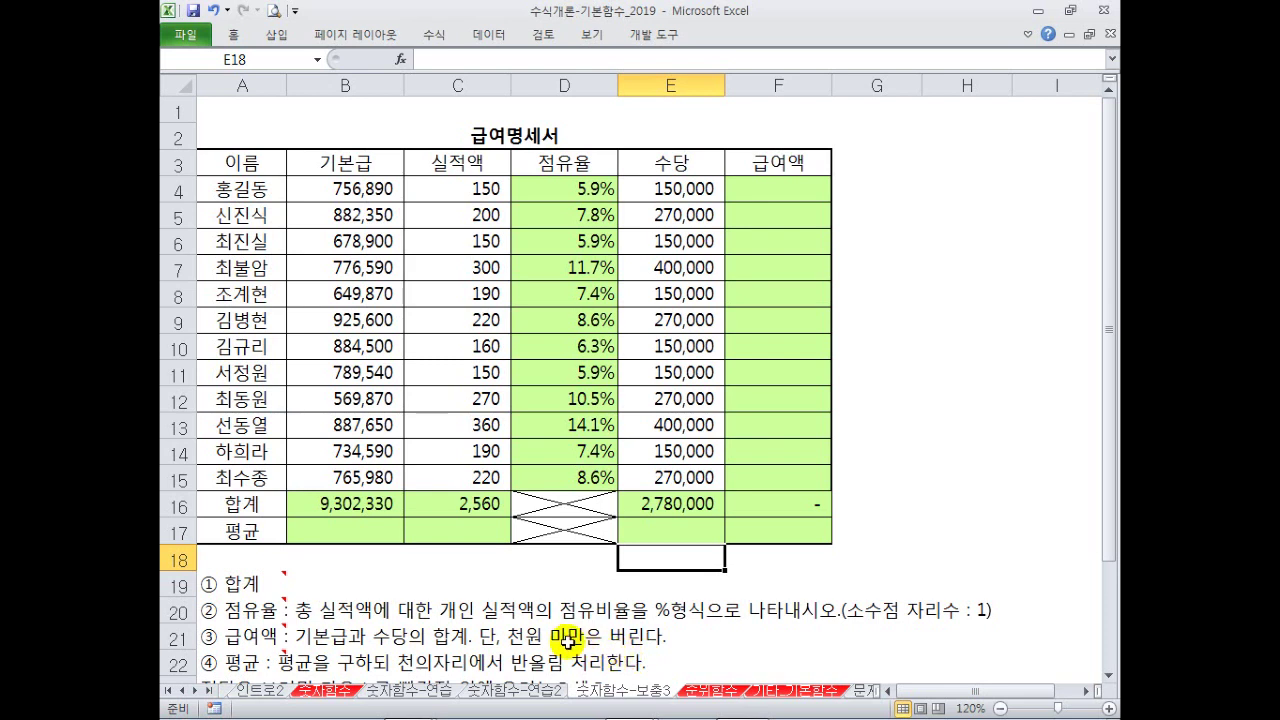
- Calculate the first pay amount in F4 with =ROUNDDOWN(B4+E4,-3), dropping everything below one thousand won
left_click(750, 190)
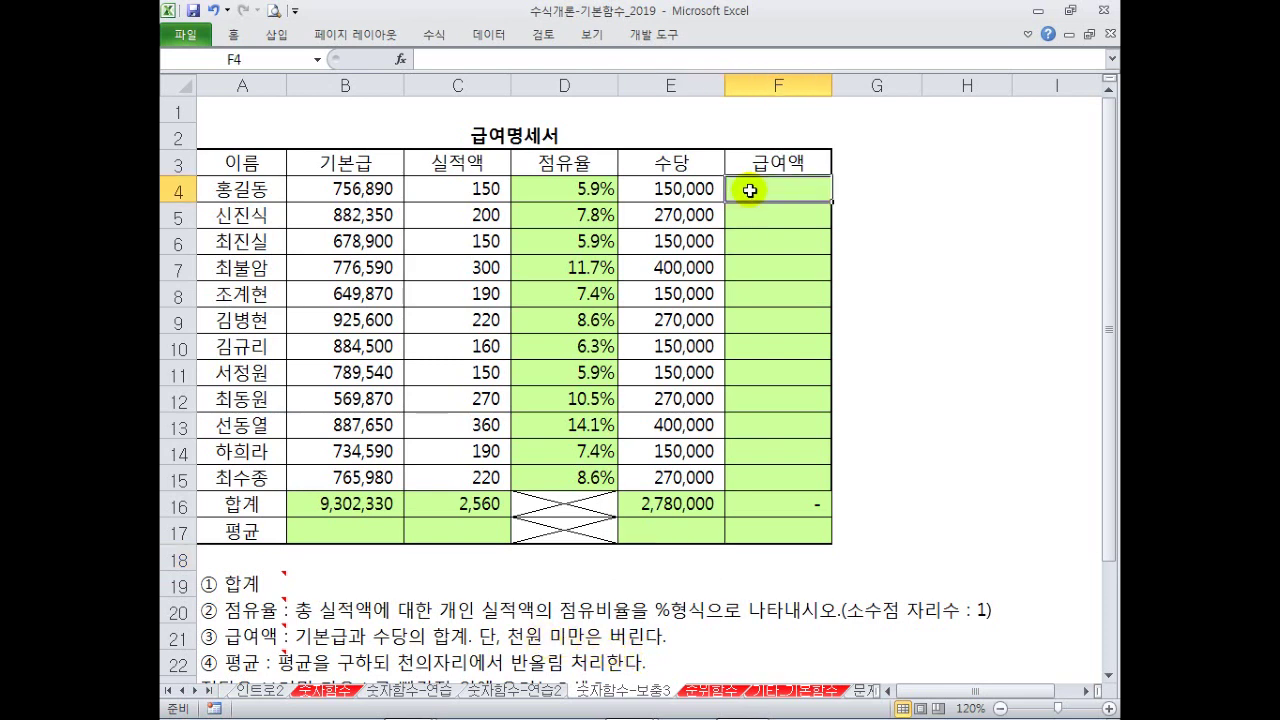
type("=ro")
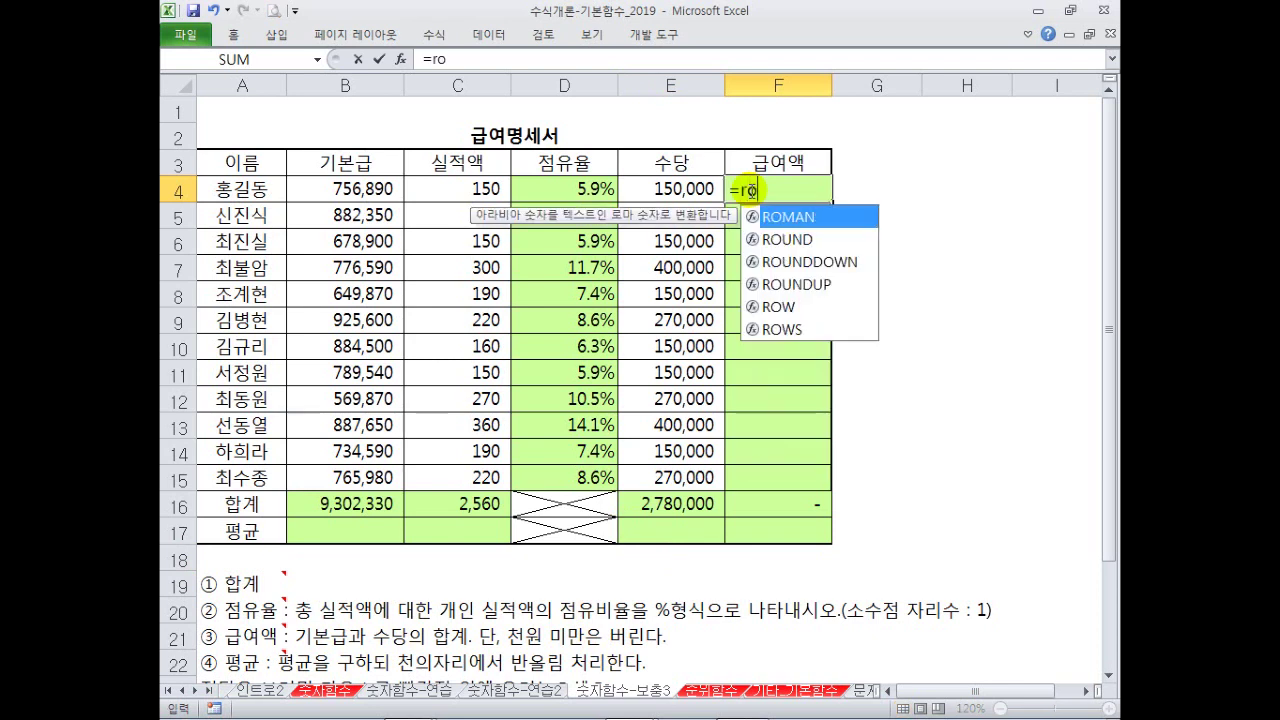
key("Down")
key("Down")
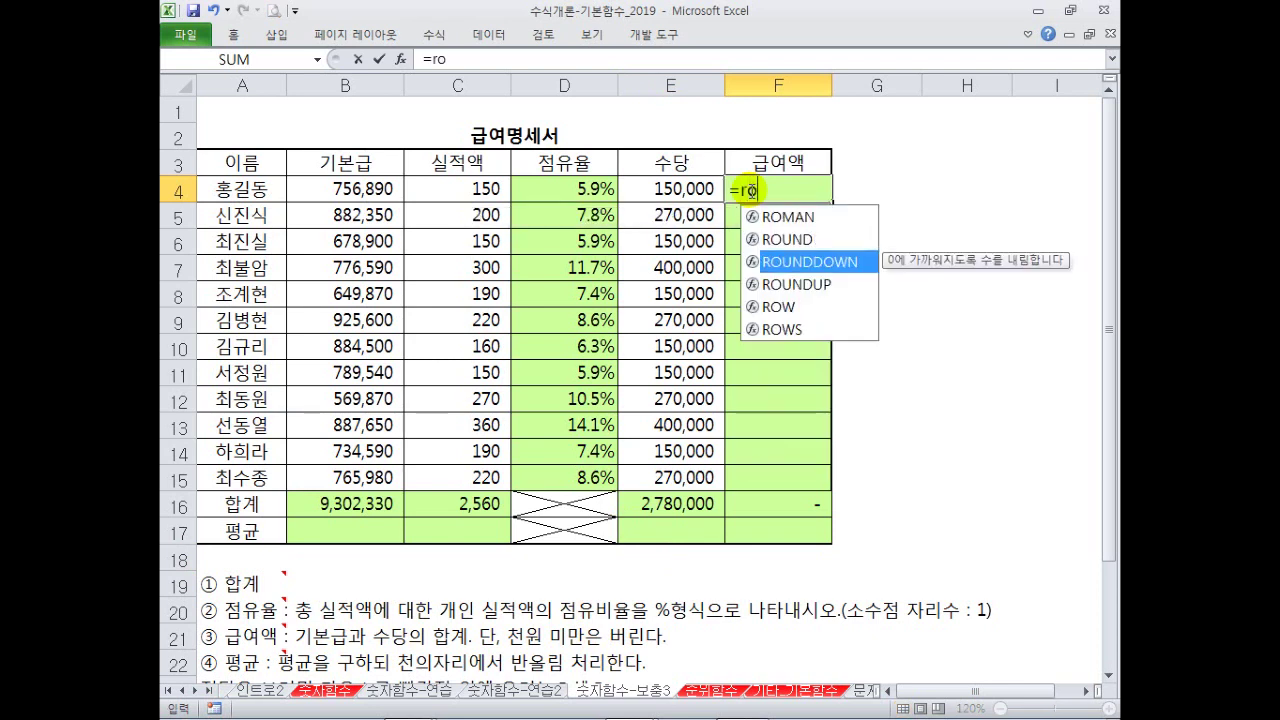
key("Tab")
left_click(372, 187)
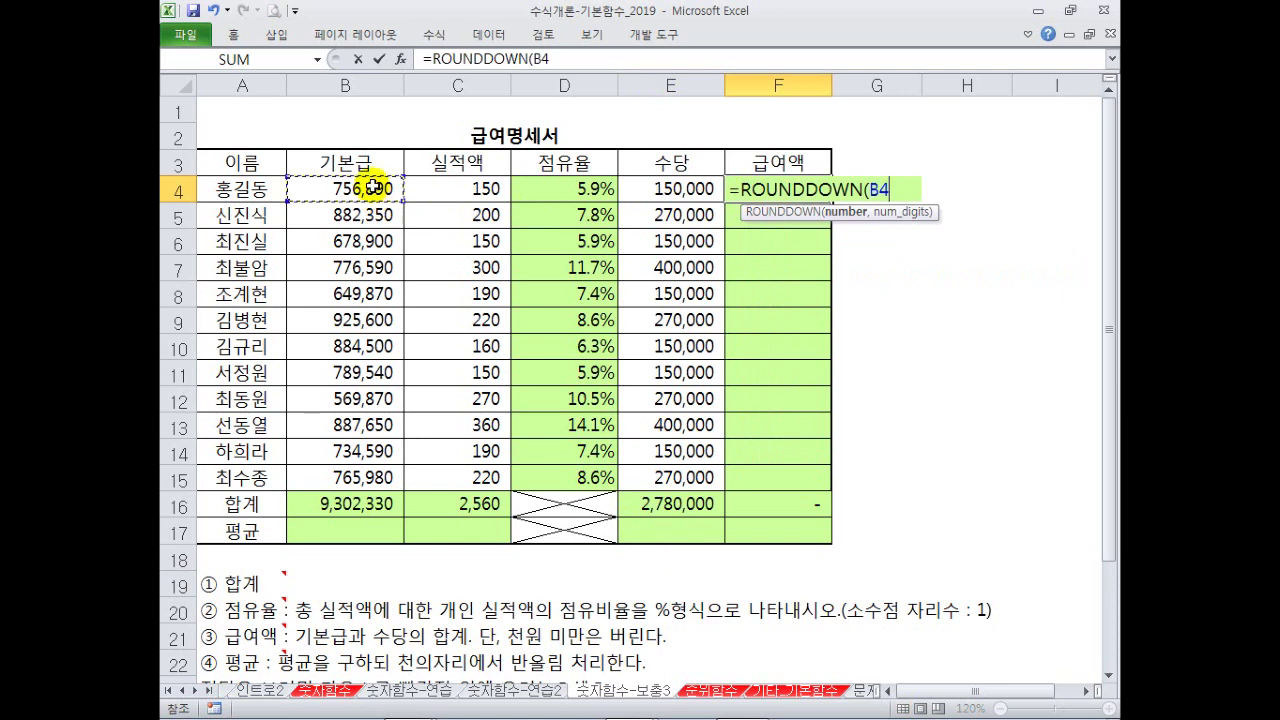
type("+")
left_click(641, 187)
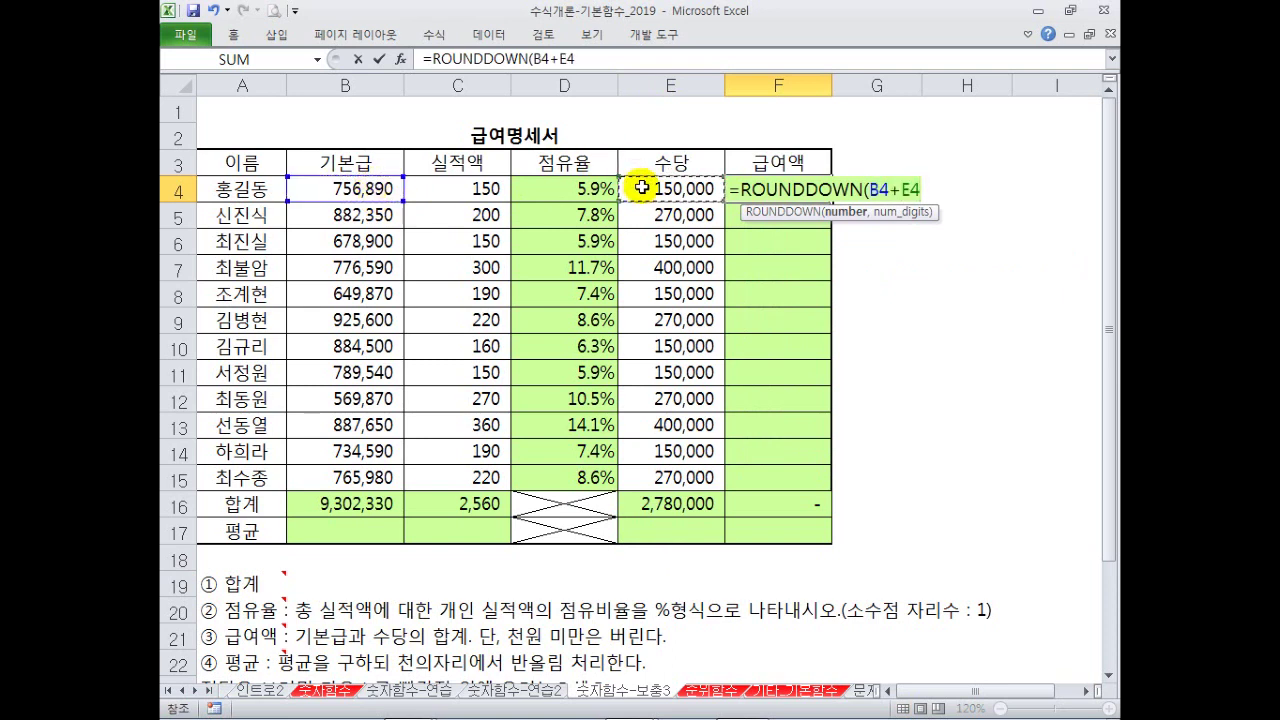
type(",")
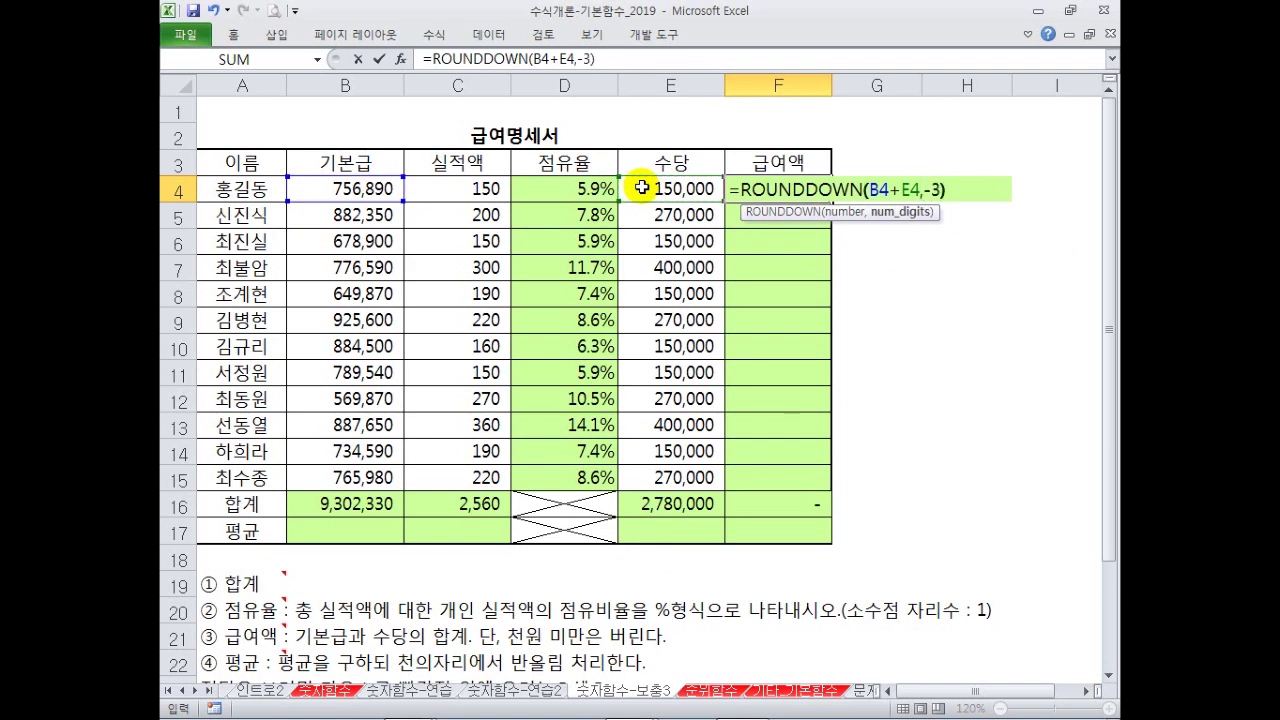
type("-3)")
key("Return")
- Fill the F4 pay formula down to F15, and review the formula in F4 without changing it
key("Up")
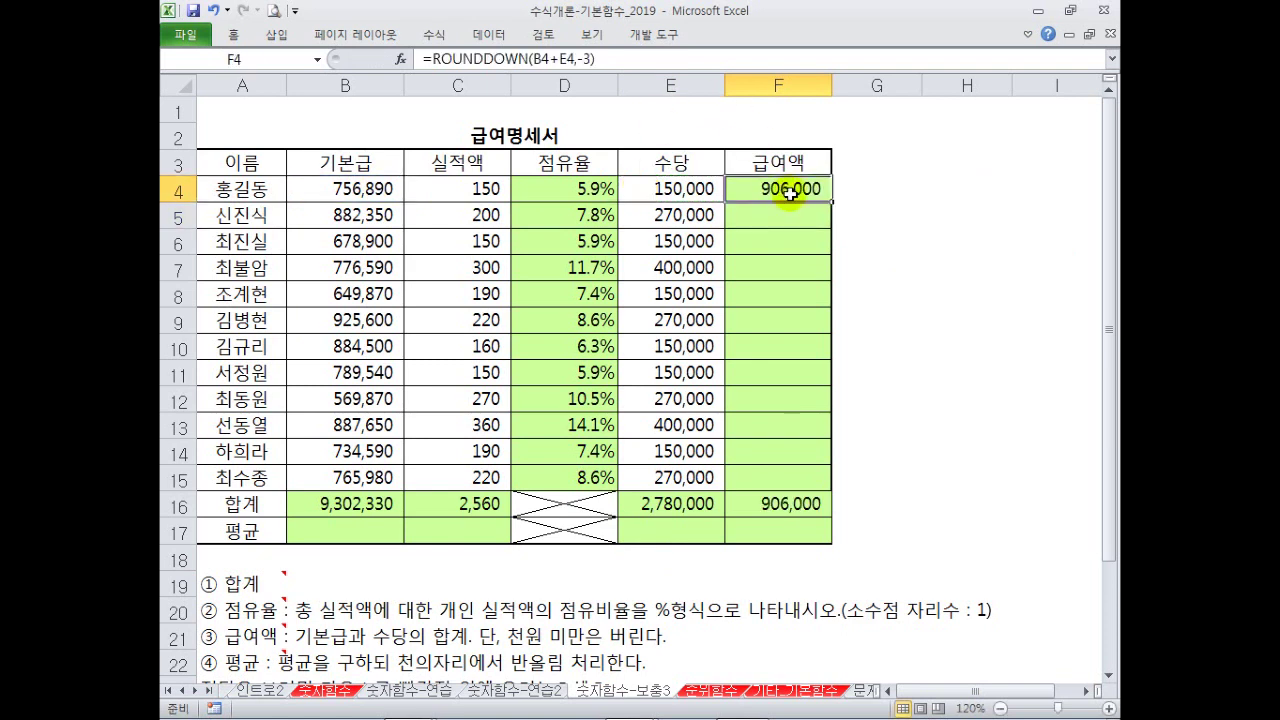
left_click_drag(832, 200, 830, 482)
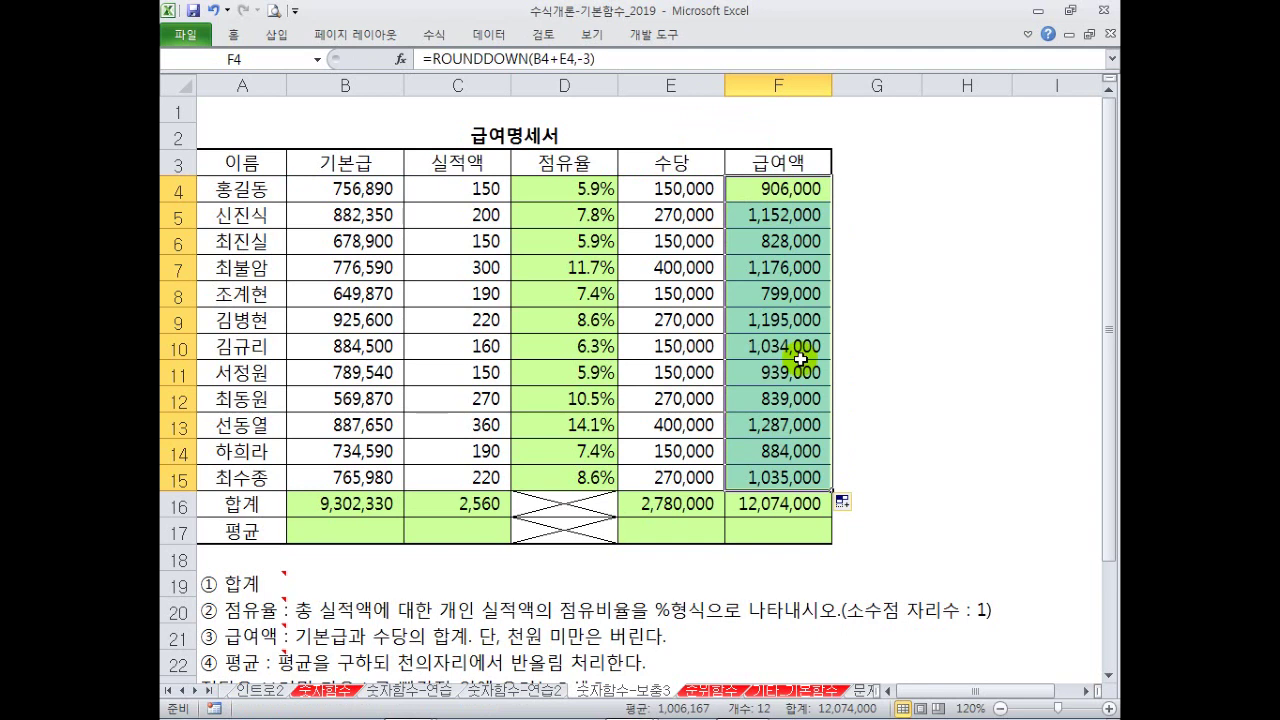
double_click(793, 188)
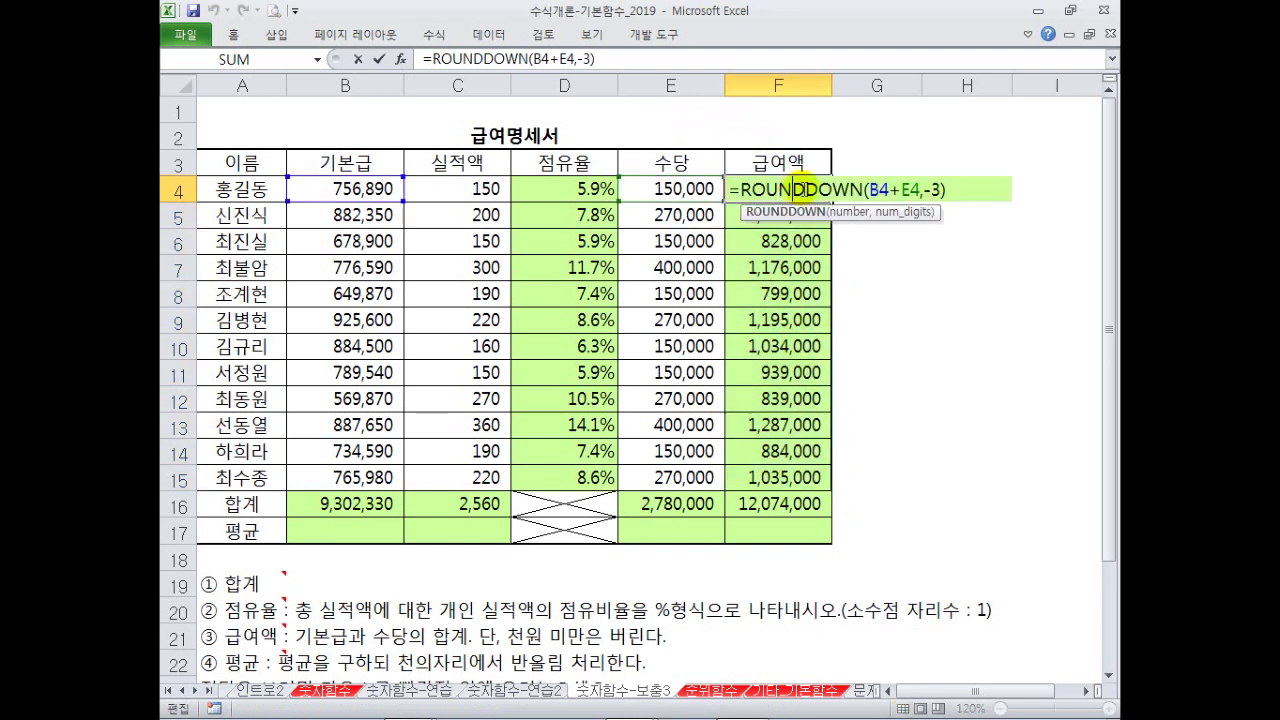
key("Escape")
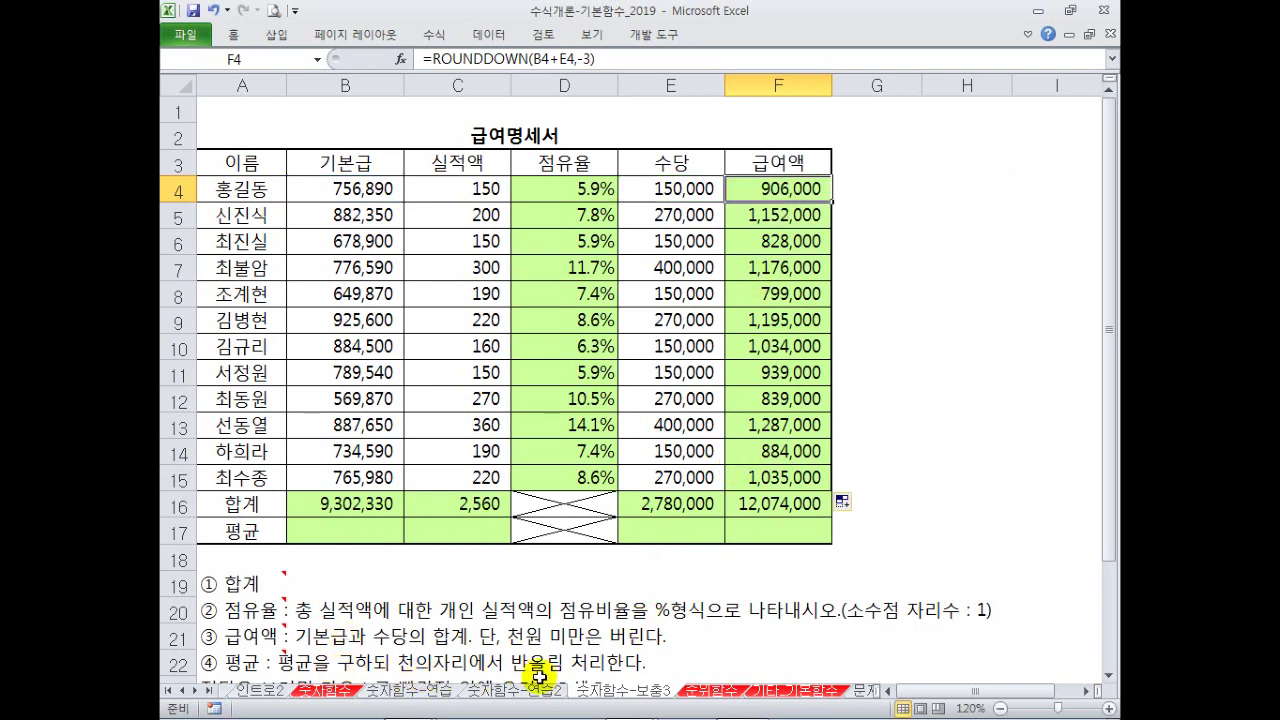
- Begin a rounded base-pay average in B17 by nesting AVERAGE(B4:B15) as the number argument of ROUND
left_click(380, 528)
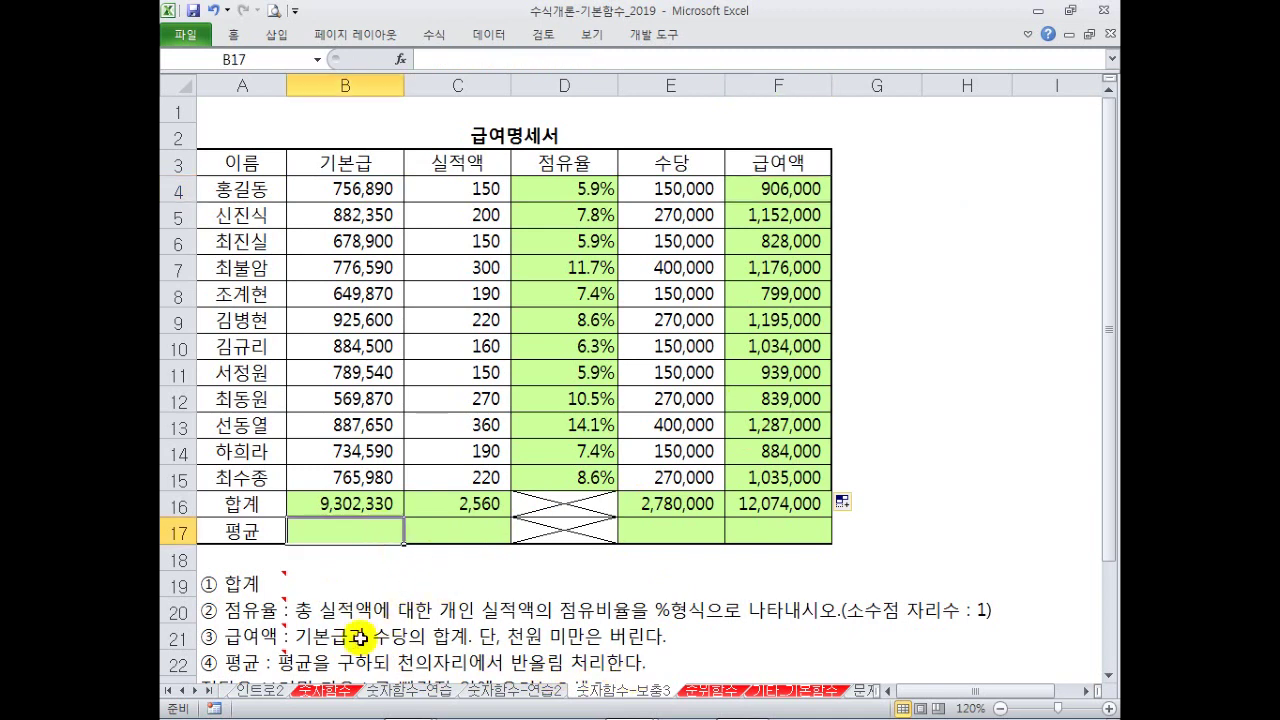
type("=")
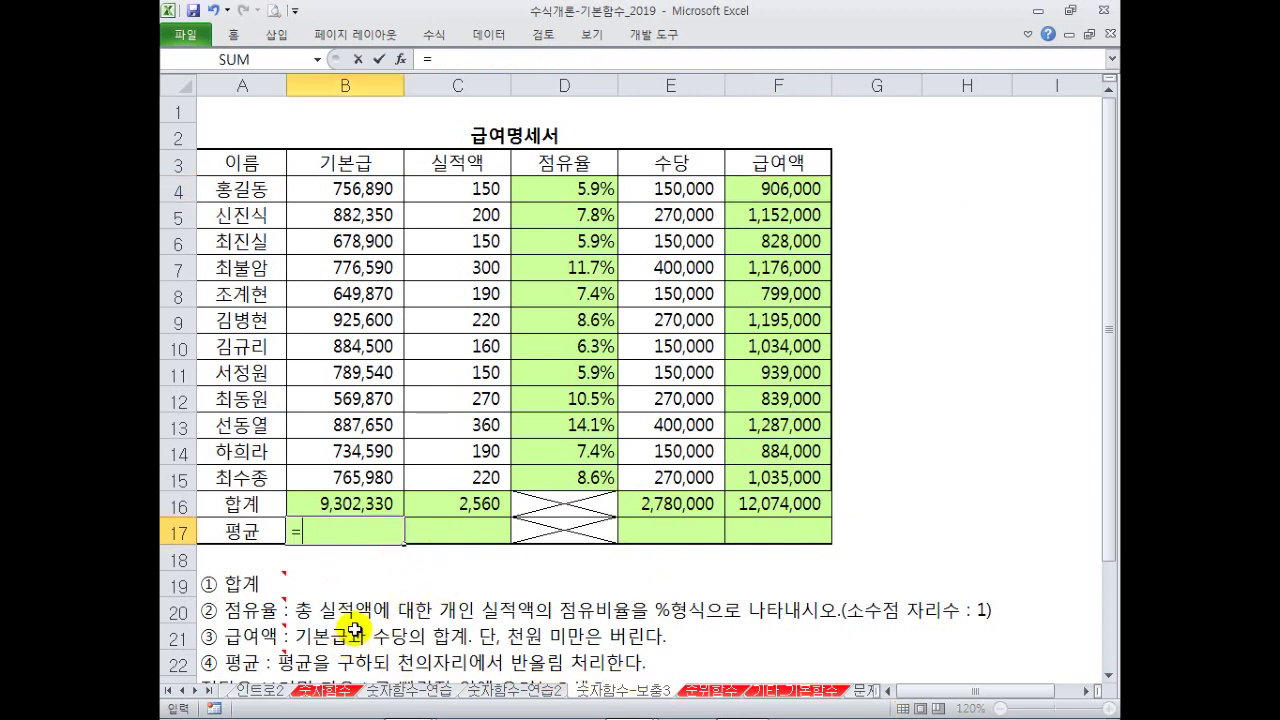
type("ro")
key("Down")
key("Tab")
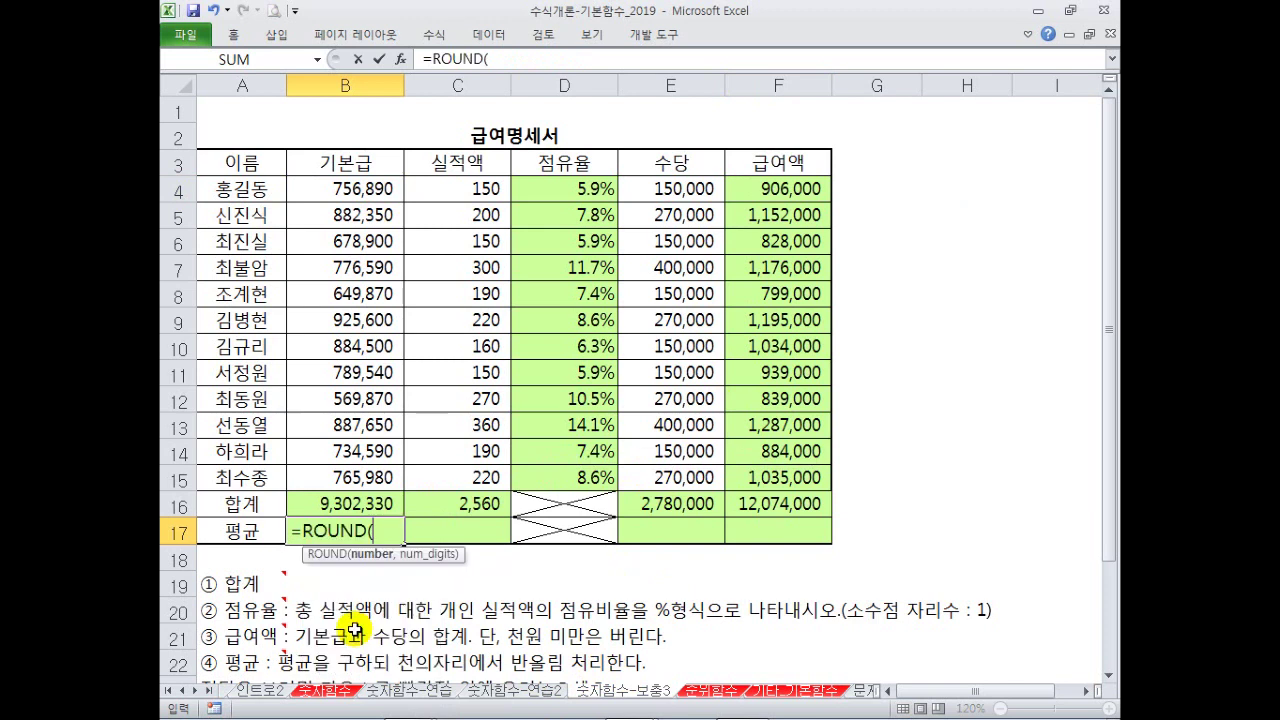
type("aver")
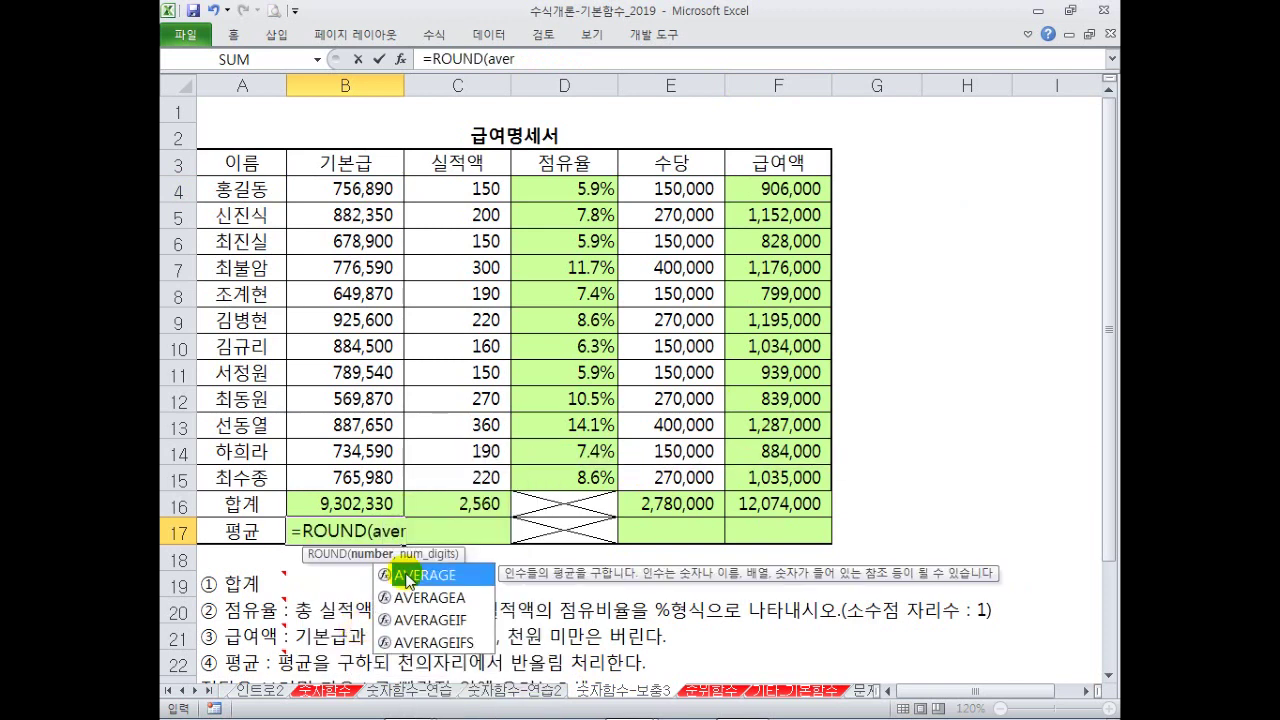
double_click(406, 580)
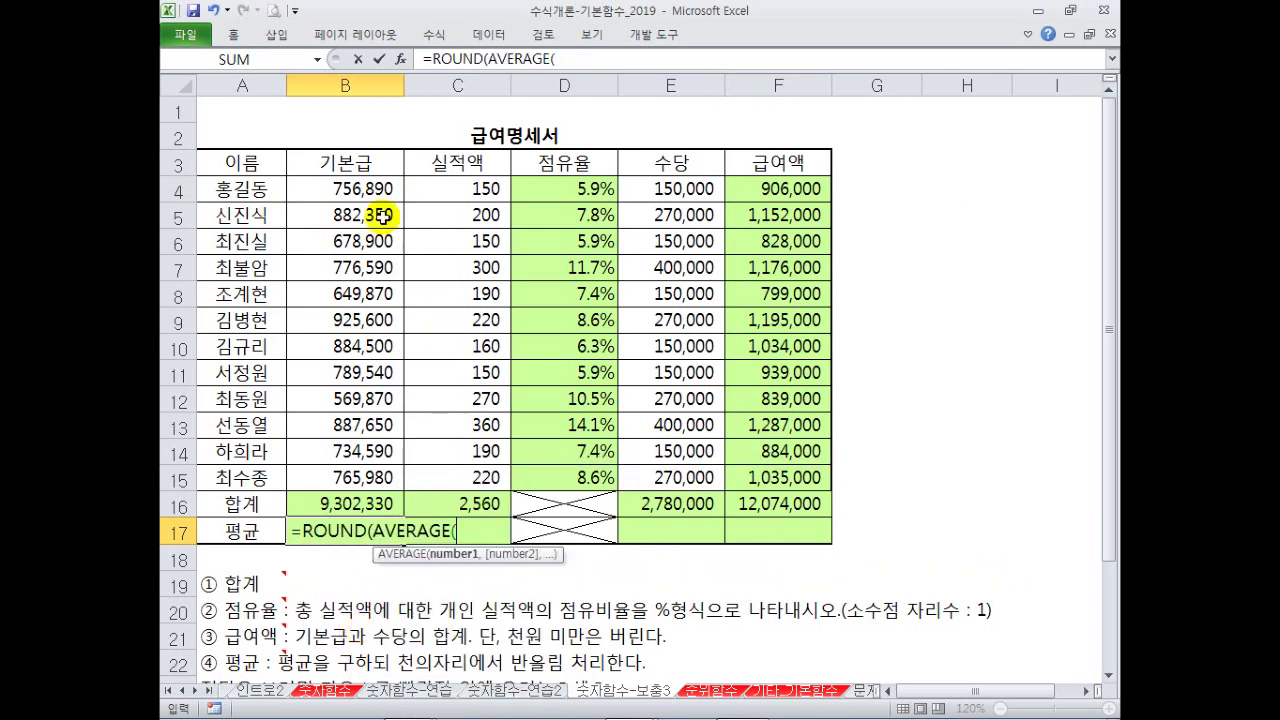
left_click_drag(380, 188, 354, 470)
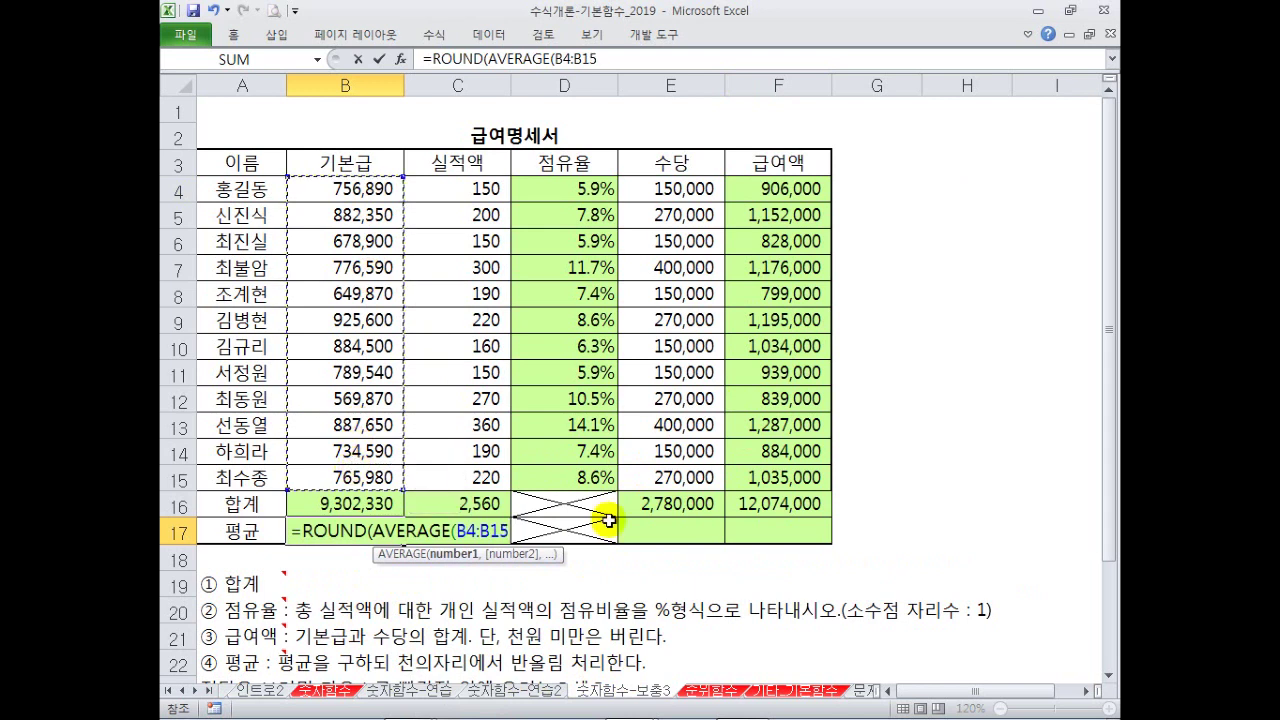
type("),")
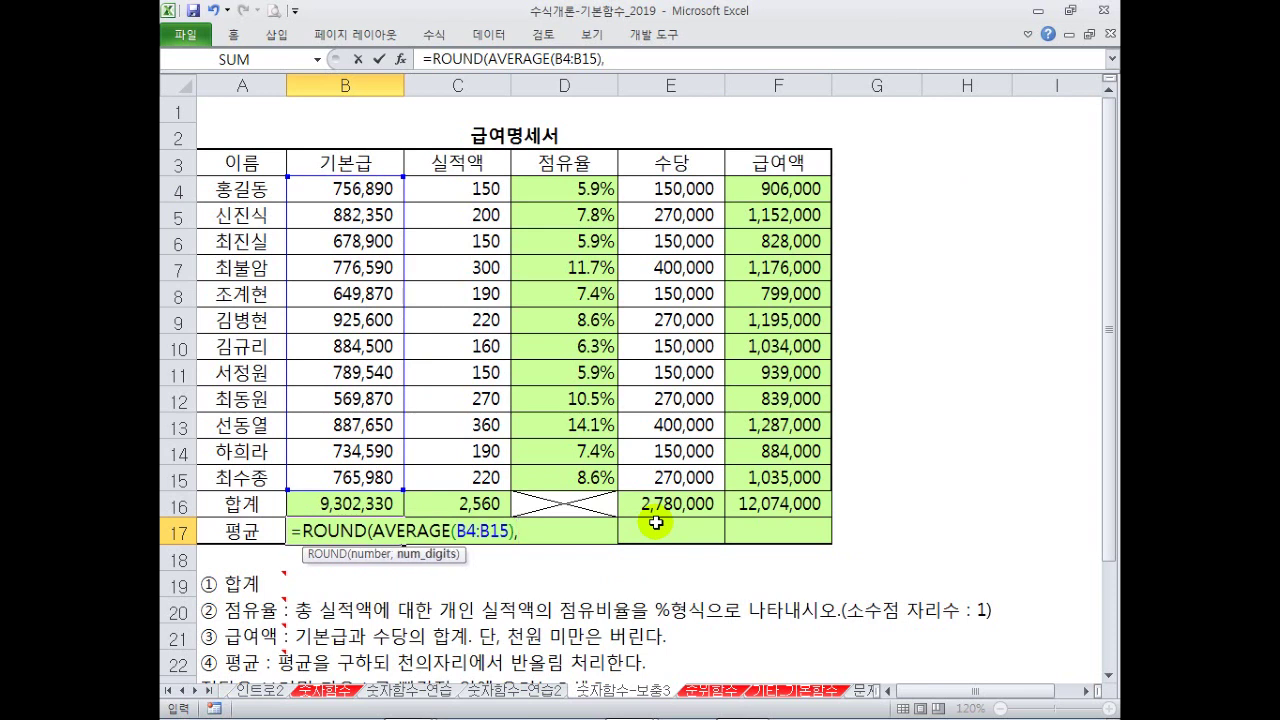
- Complete the B17 base-pay average as =ROUND(AVERAGE(B4:B15),-4), rounding at the thousands digit
left_click(376, 563)
left_click(382, 560)
left_click(381, 561)
left_click(385, 561)
left_click(404, 562)
left_click(430, 555)
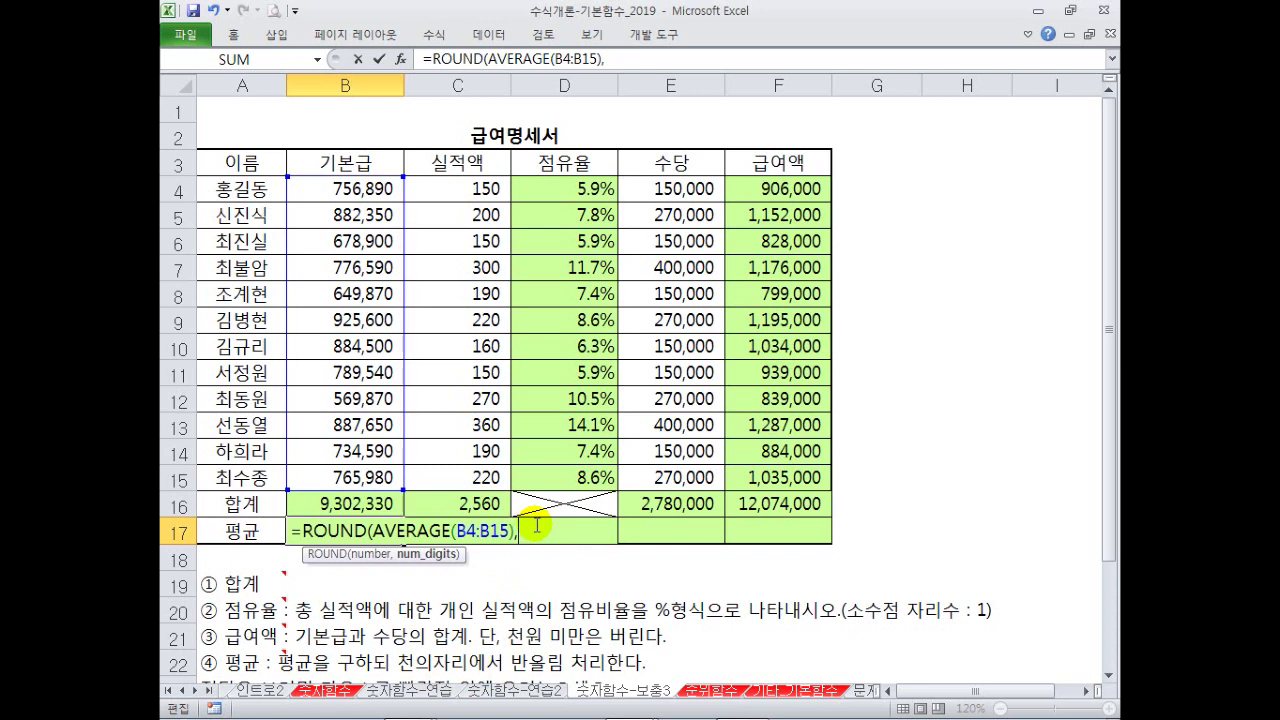
type("-4)")
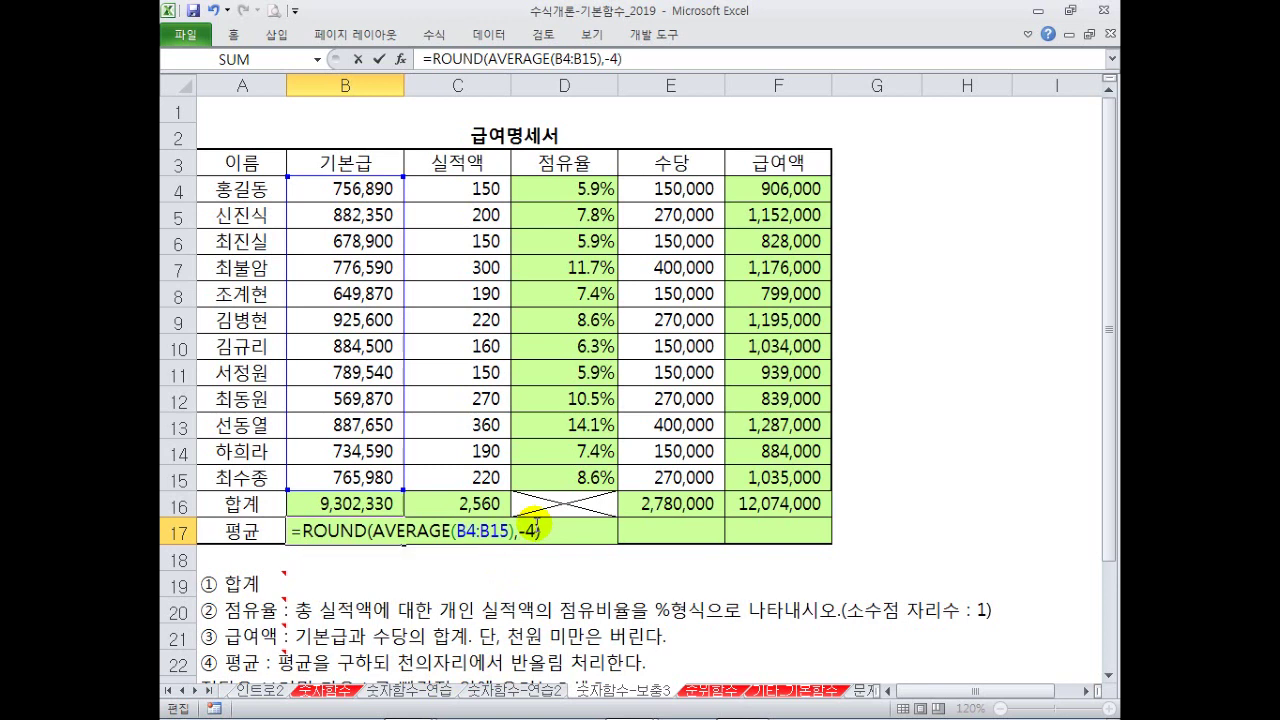
key("Return")
key("Up")
- Try extending the rounded average formula from B17 to C17, review the copied formula, and clear C17
left_click_drag(404, 543, 498, 545)
left_click(477, 527)
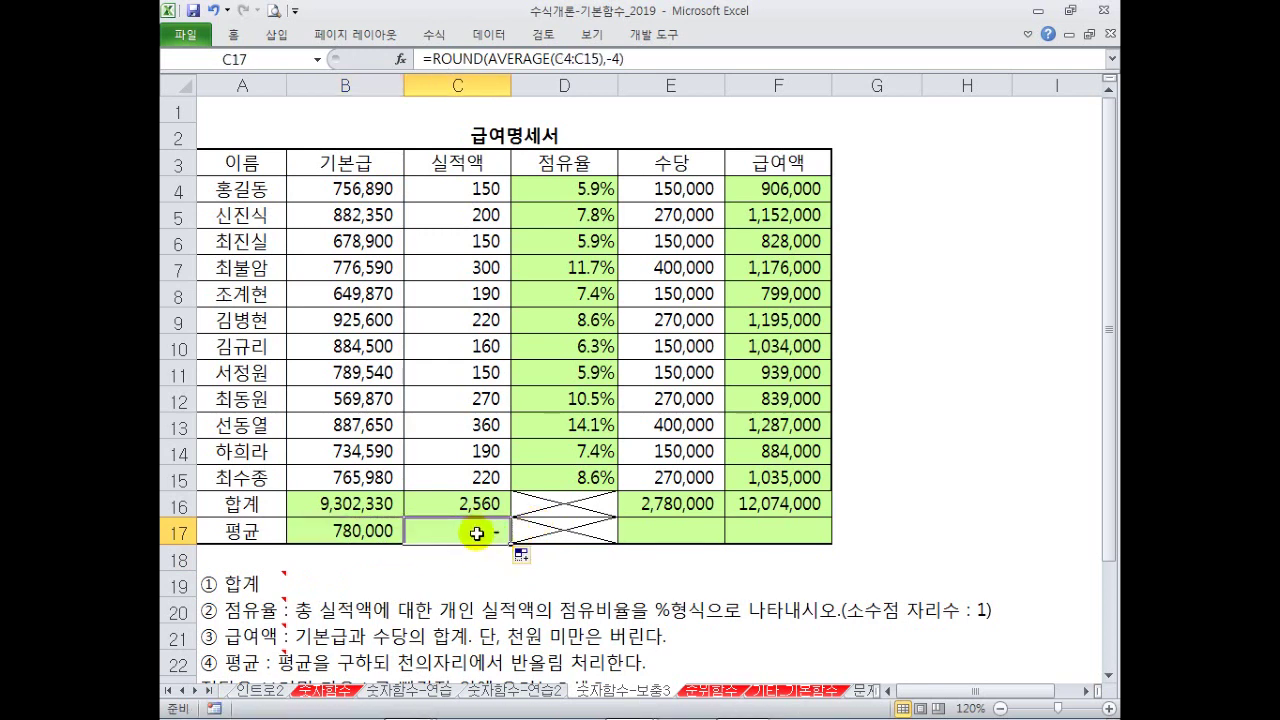
double_click(477, 533)
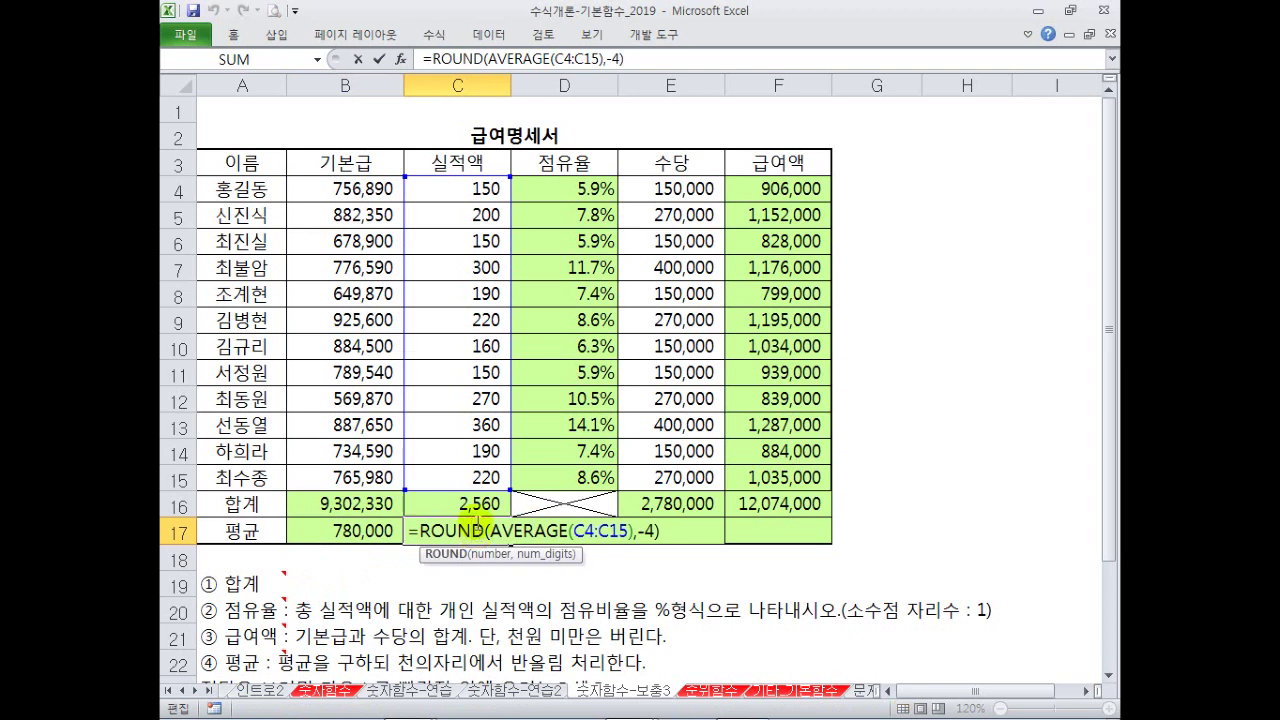
key("Escape")
key("Delete")
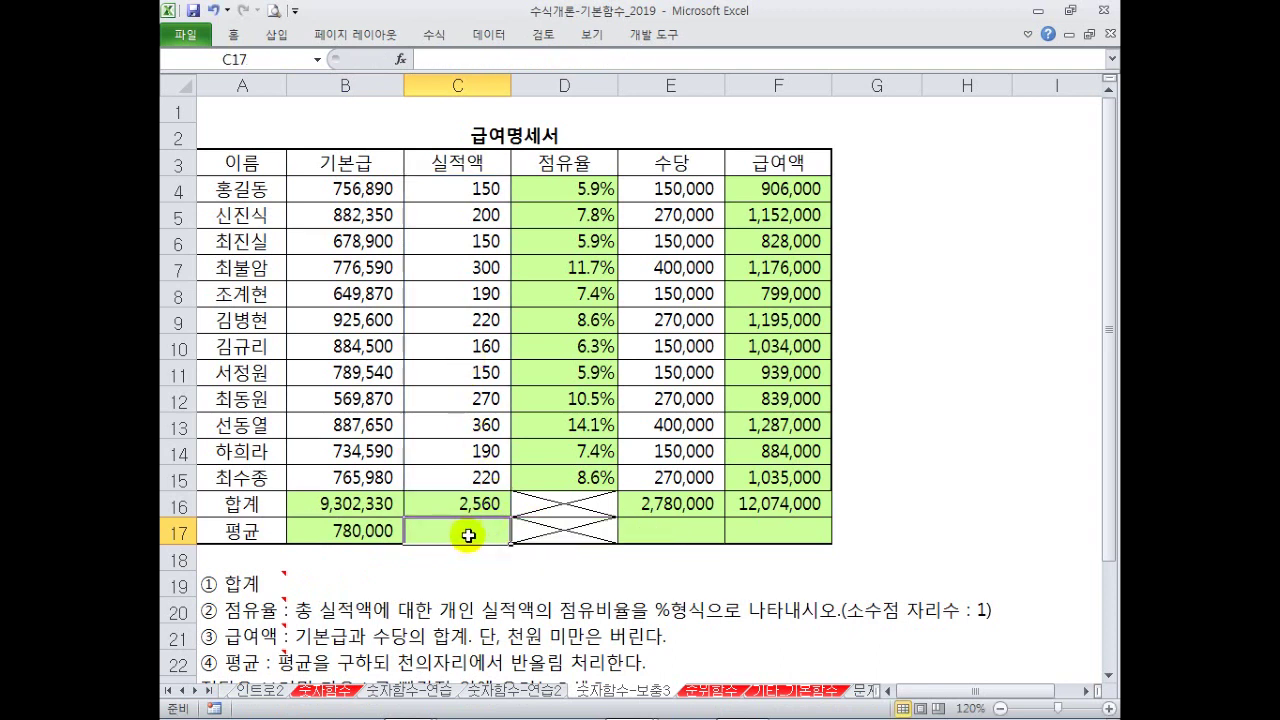
- Copy the rounded average formula from B17 into E17:F17 for the allowance and pay columns
left_click(362, 530)
key("ctrl+c")
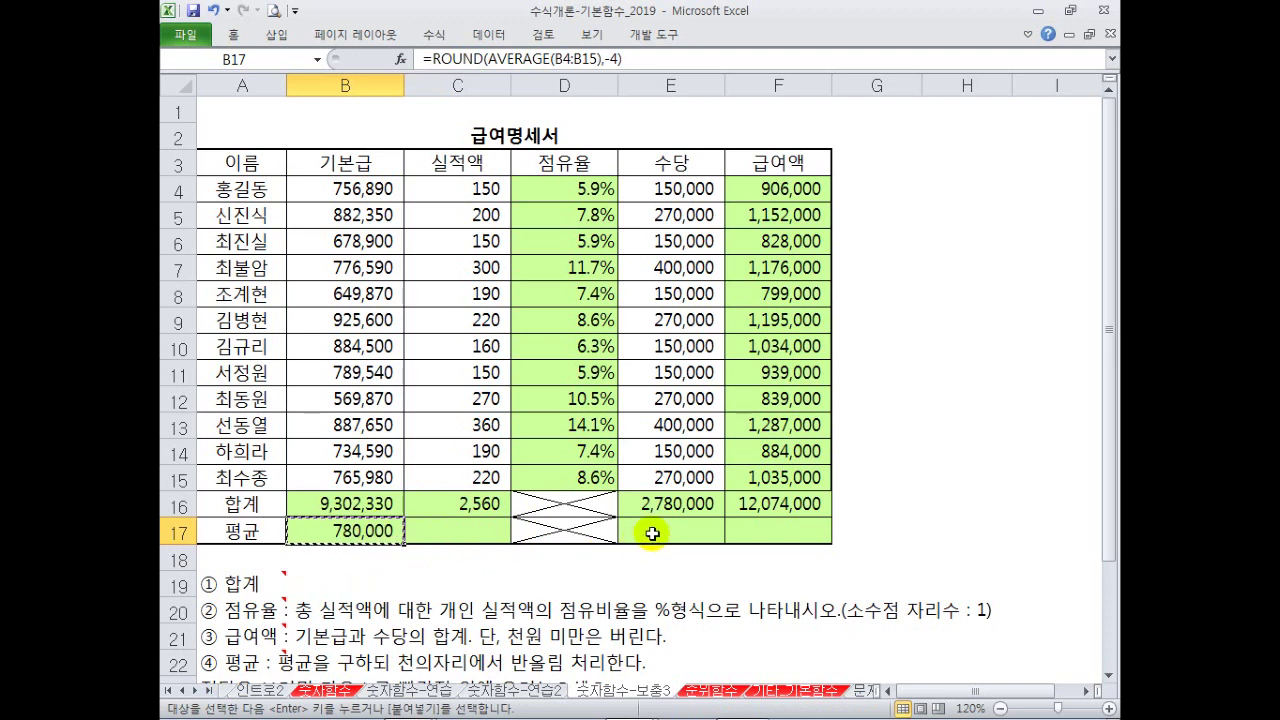
left_click_drag(652, 533, 745, 533)
key("ctrl+v")
left_click(681, 560)
- Fill the crossed-out blank cell D17 into C17 so the performance average is marked as not applicable
left_click(586, 528)
left_click_drag(616, 542, 470, 530)
left_click(480, 527)
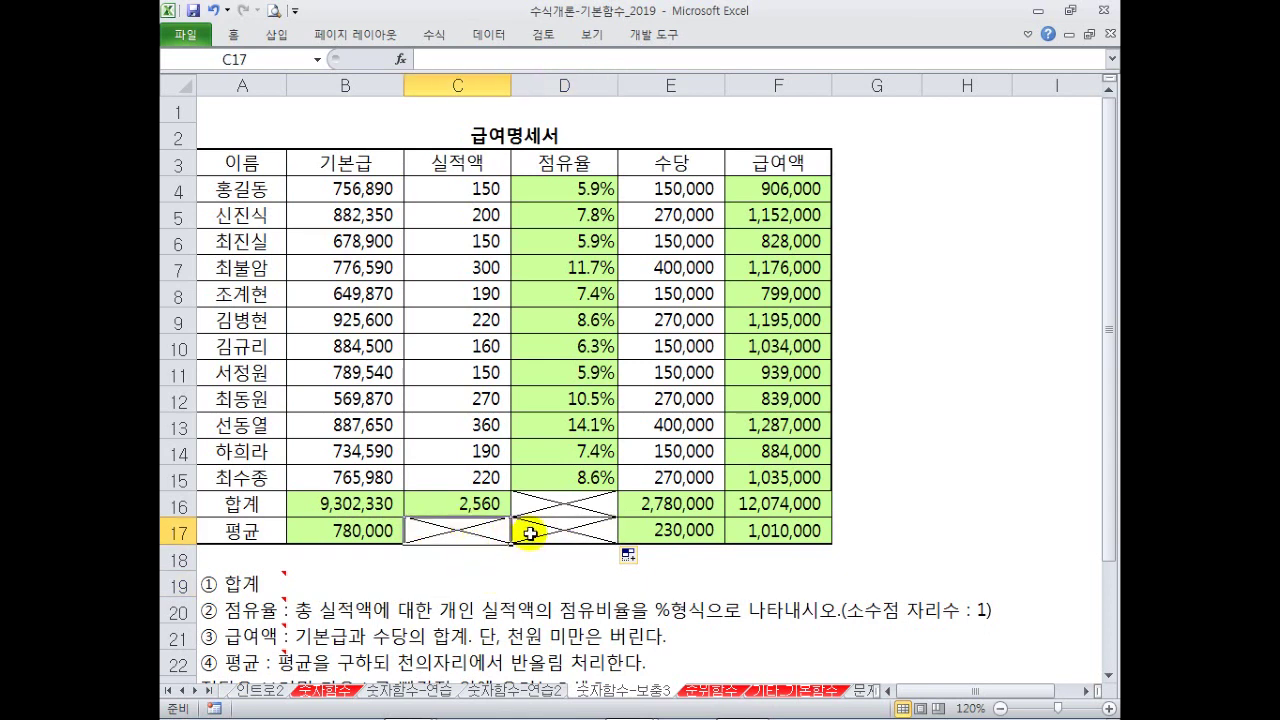
- Check the average formulas in E17 and B17 against the answer note attached to A22, leaving them unchanged
left_click(668, 528)
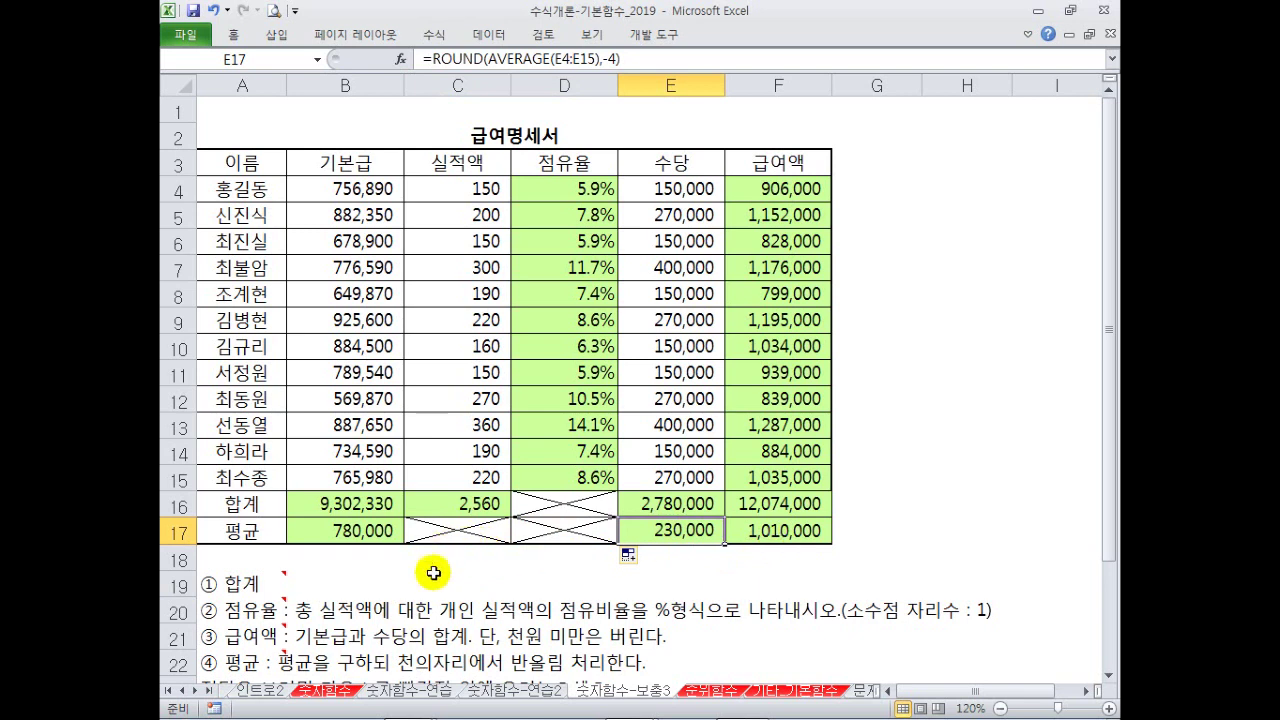
scroll(414, 610, "down", 1)
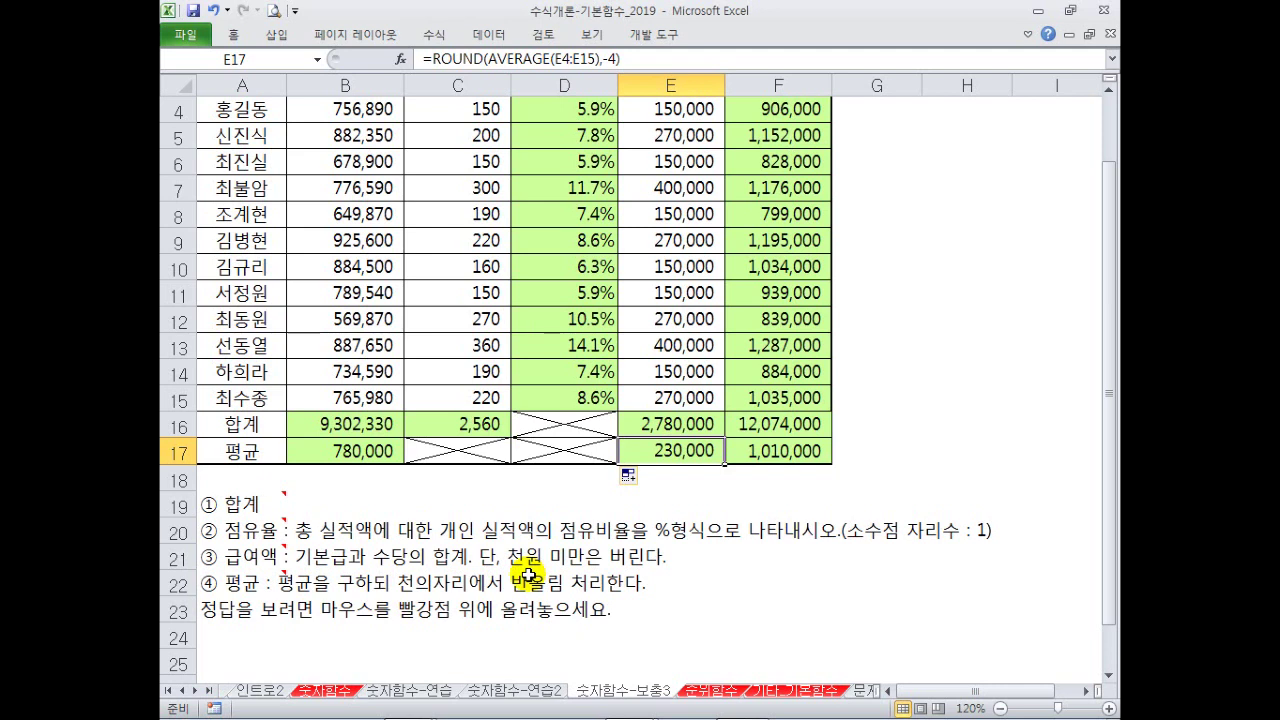
mouse_move(243, 581)
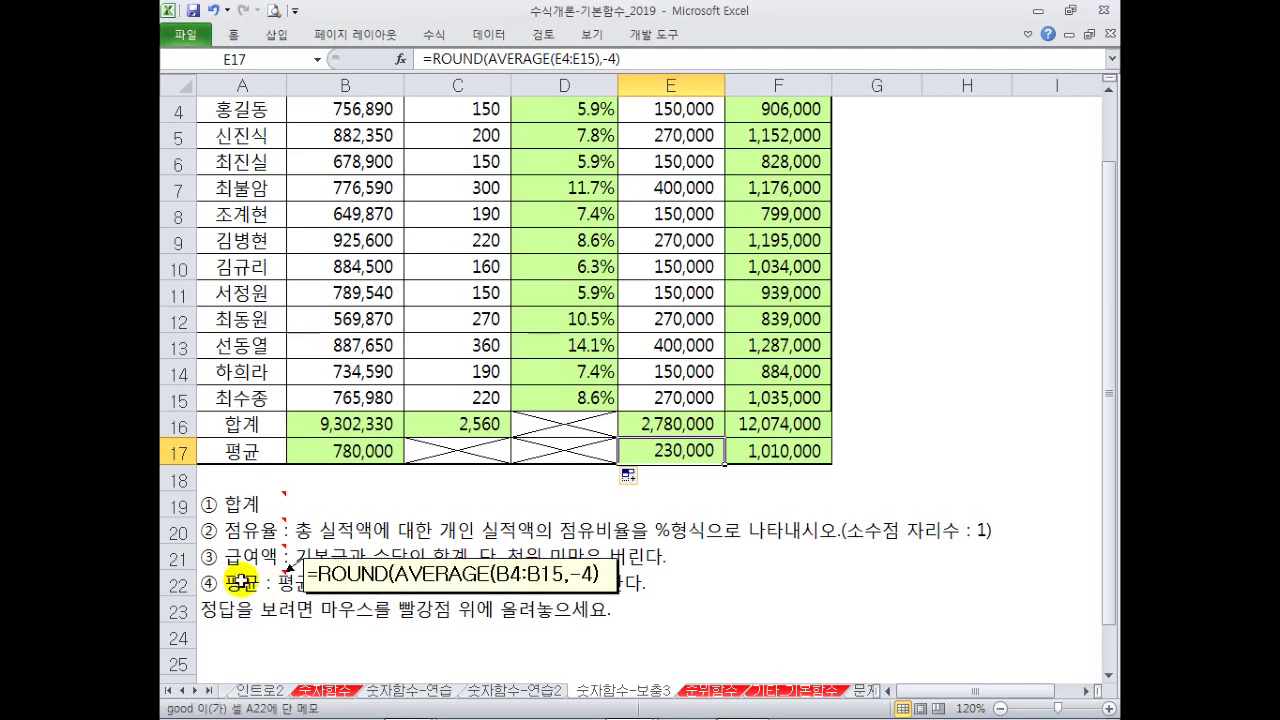
left_click(350, 443)
double_click(357, 444)
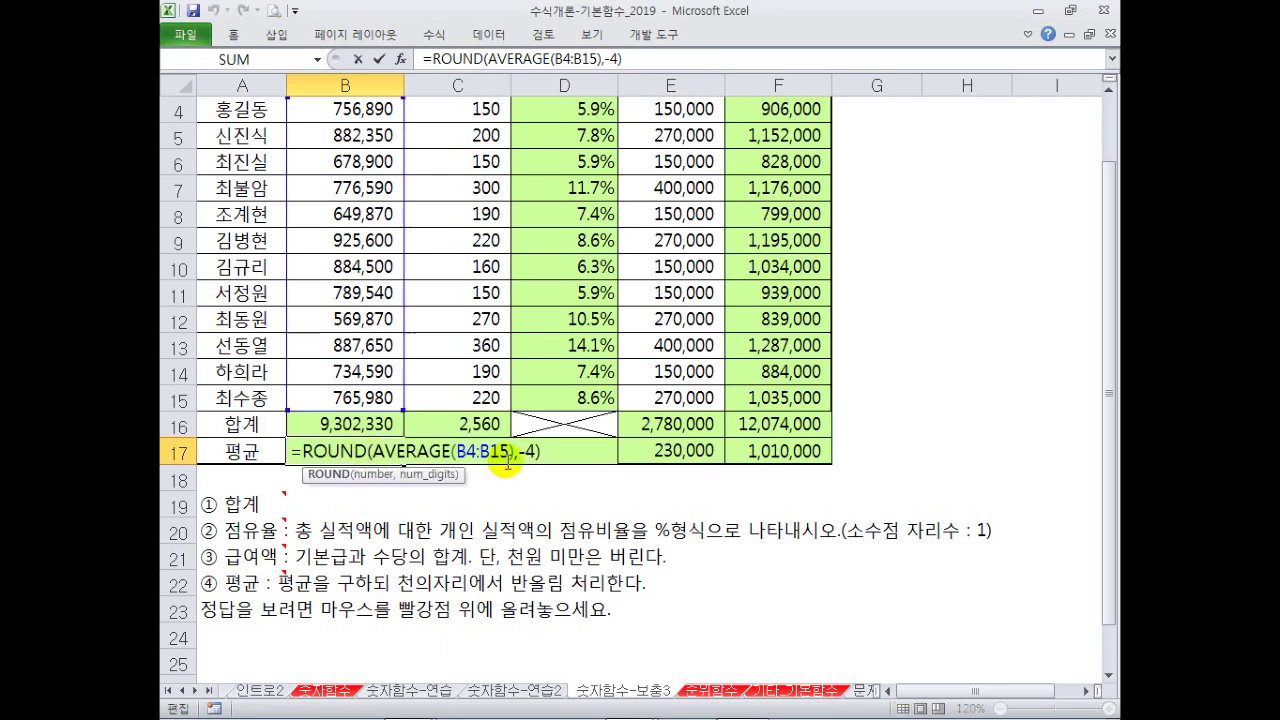
key("Escape")
left_click(672, 580)
left_click(705, 608)
left_click(737, 582)
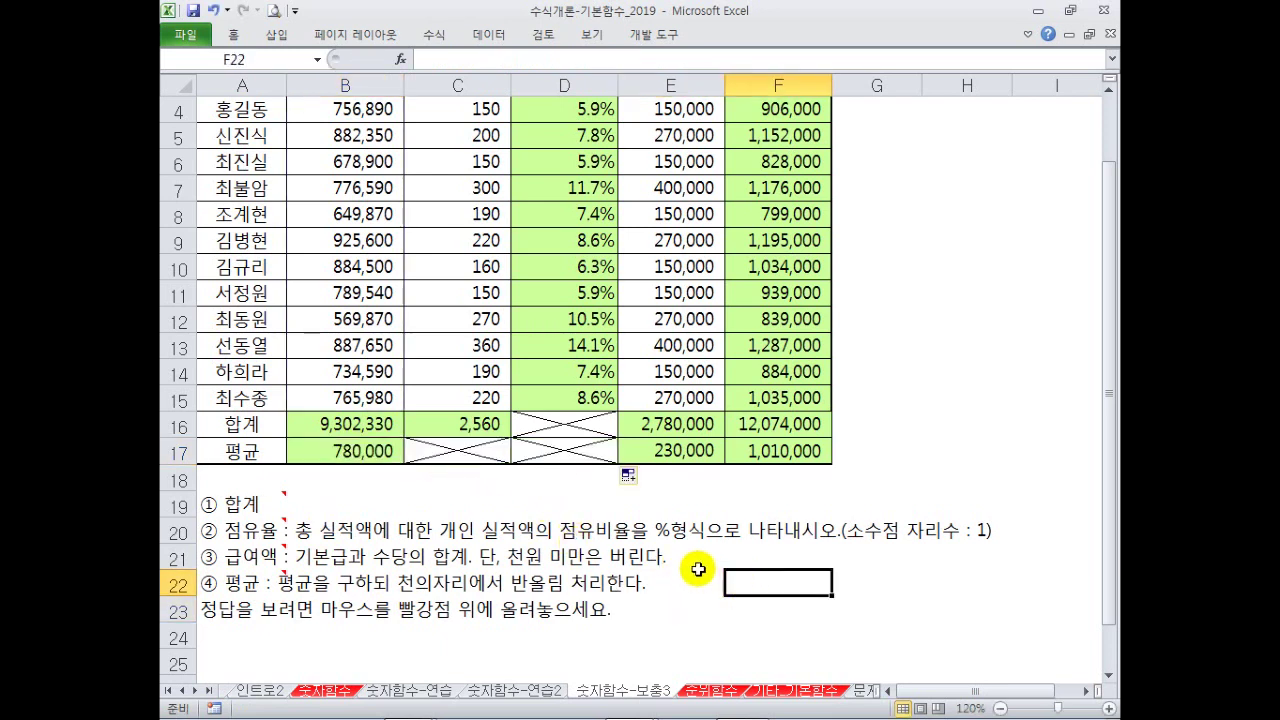